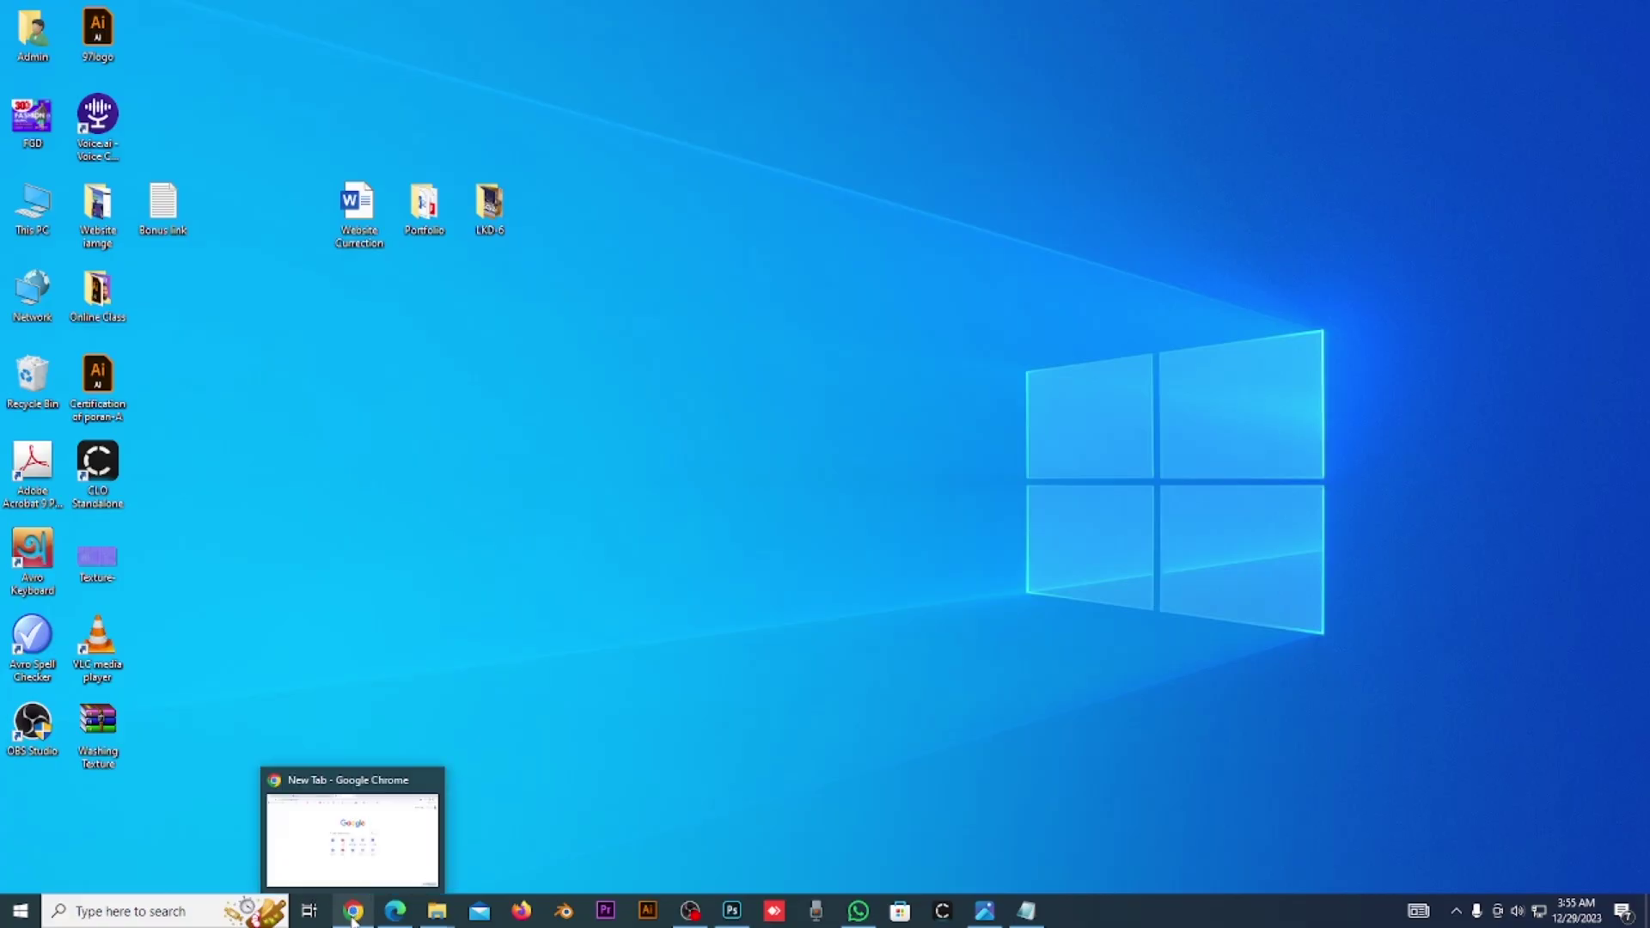
click(354, 913)
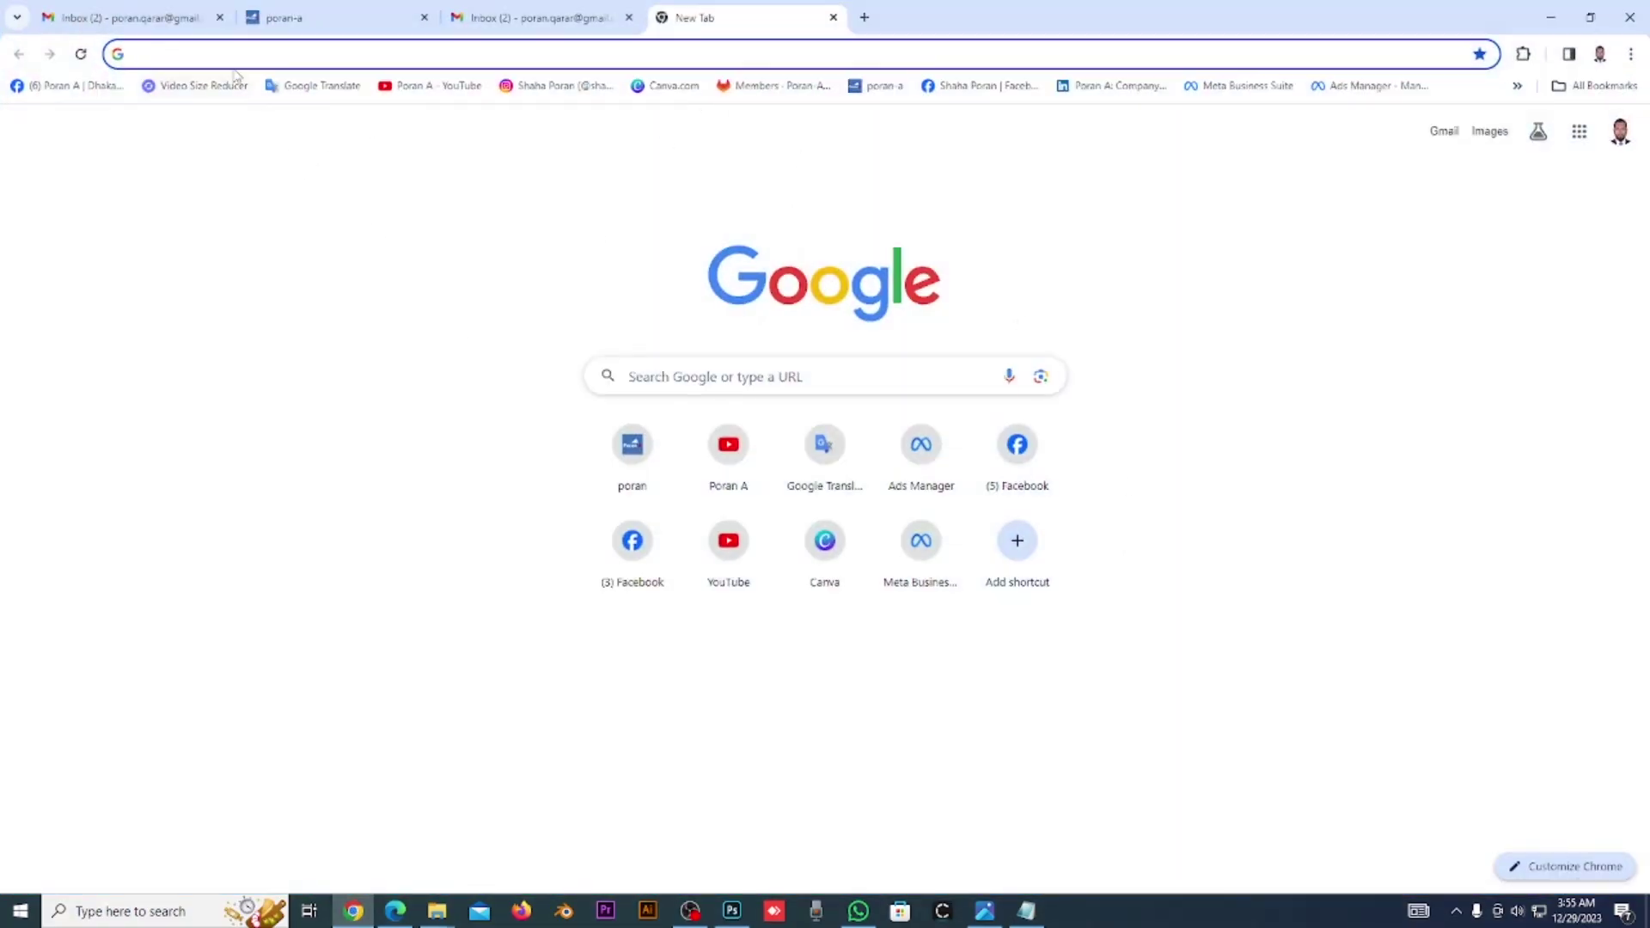
text(www.)
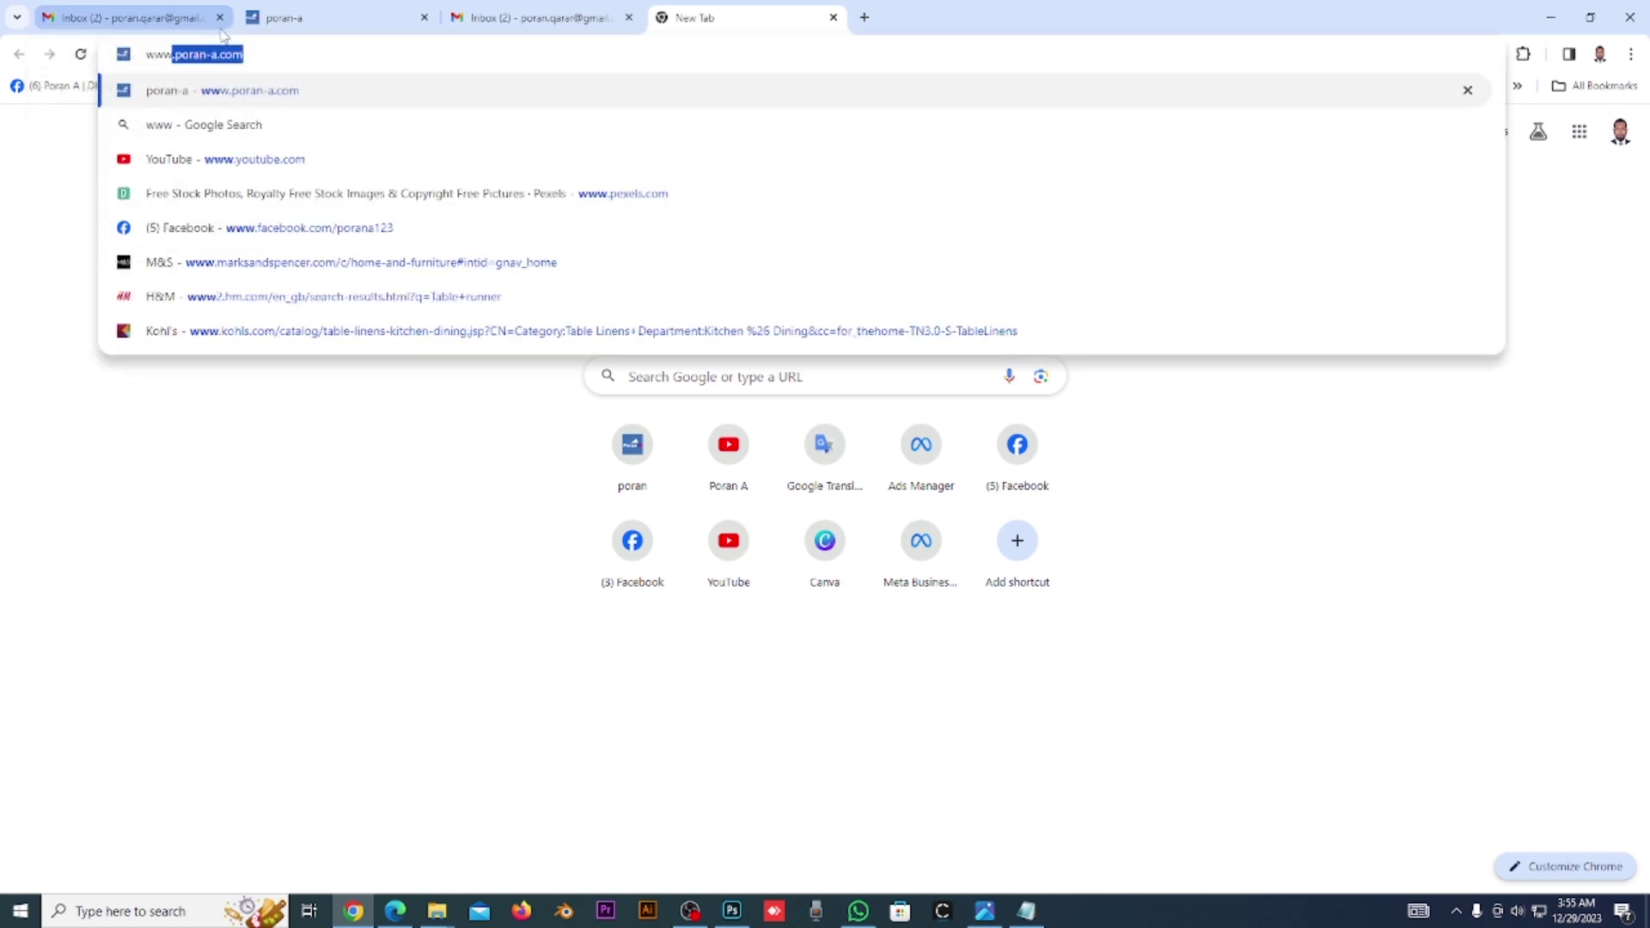
text(poran-a)
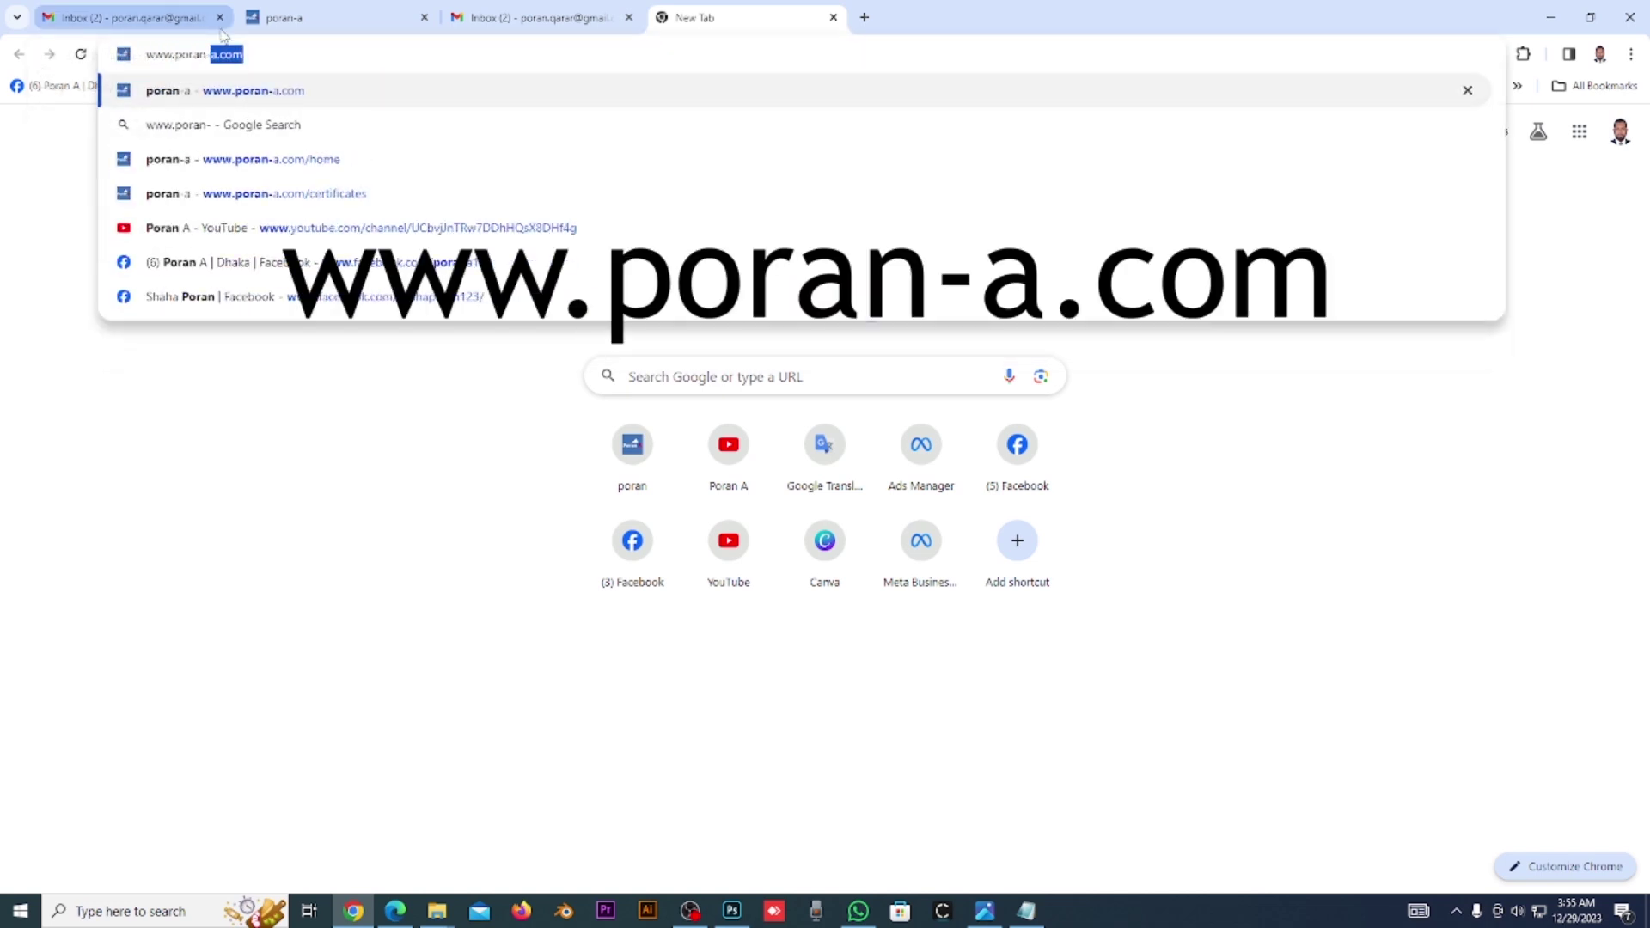
text(.com)
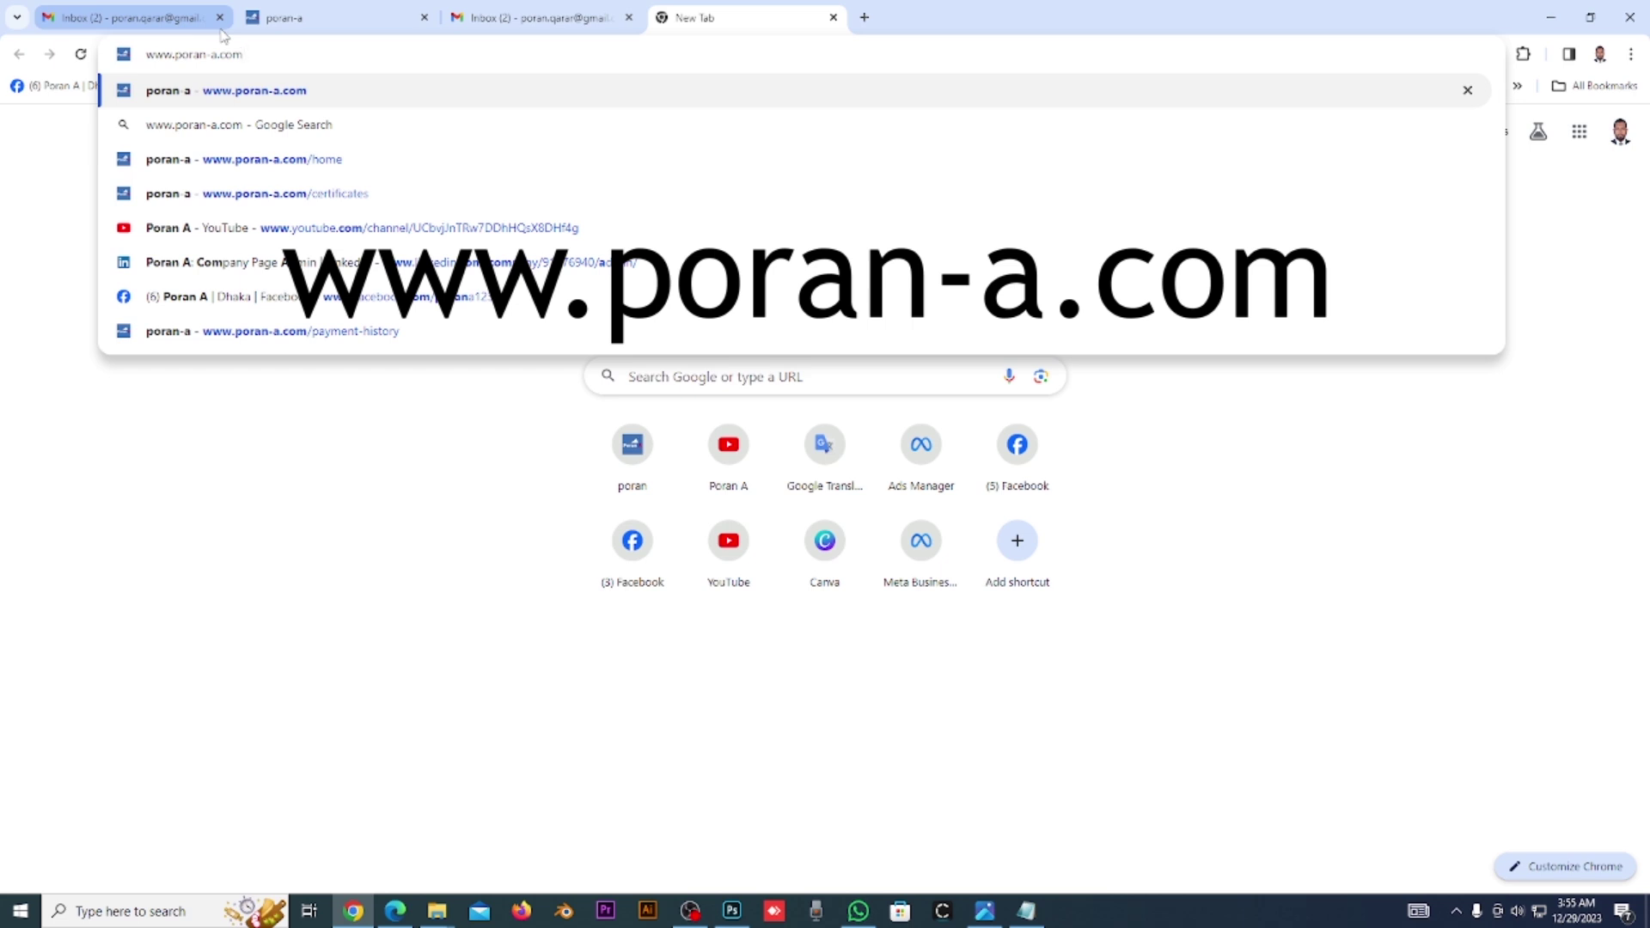
key(Return)
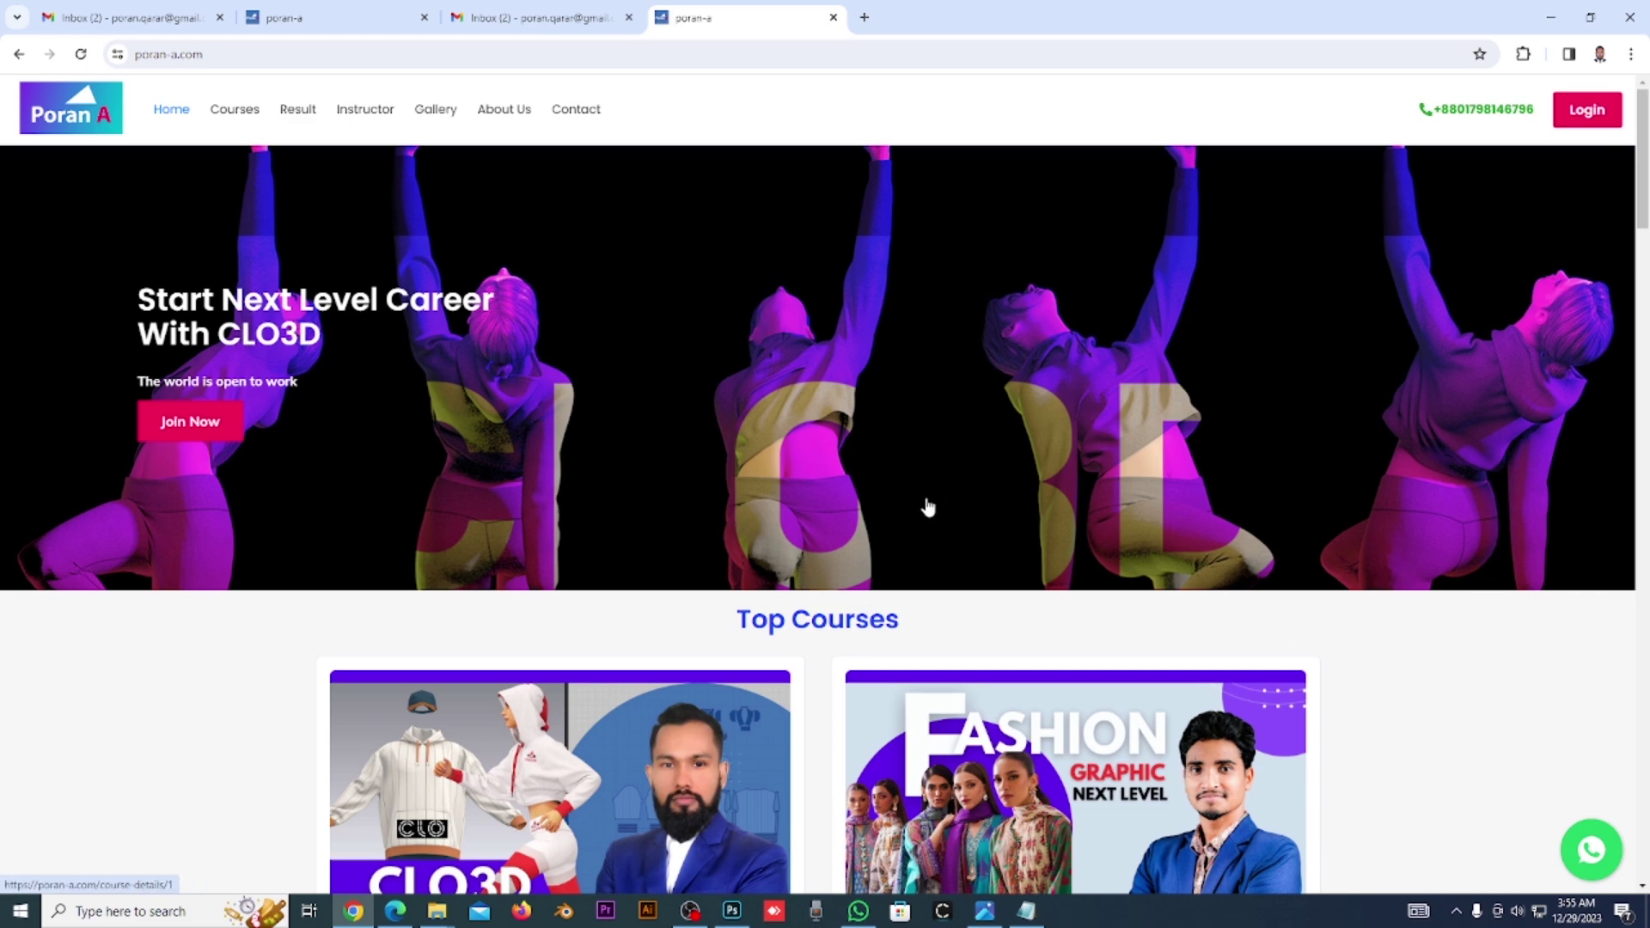
scroll(1481, 708, down, 4)
scroll(1485, 704, down, 4)
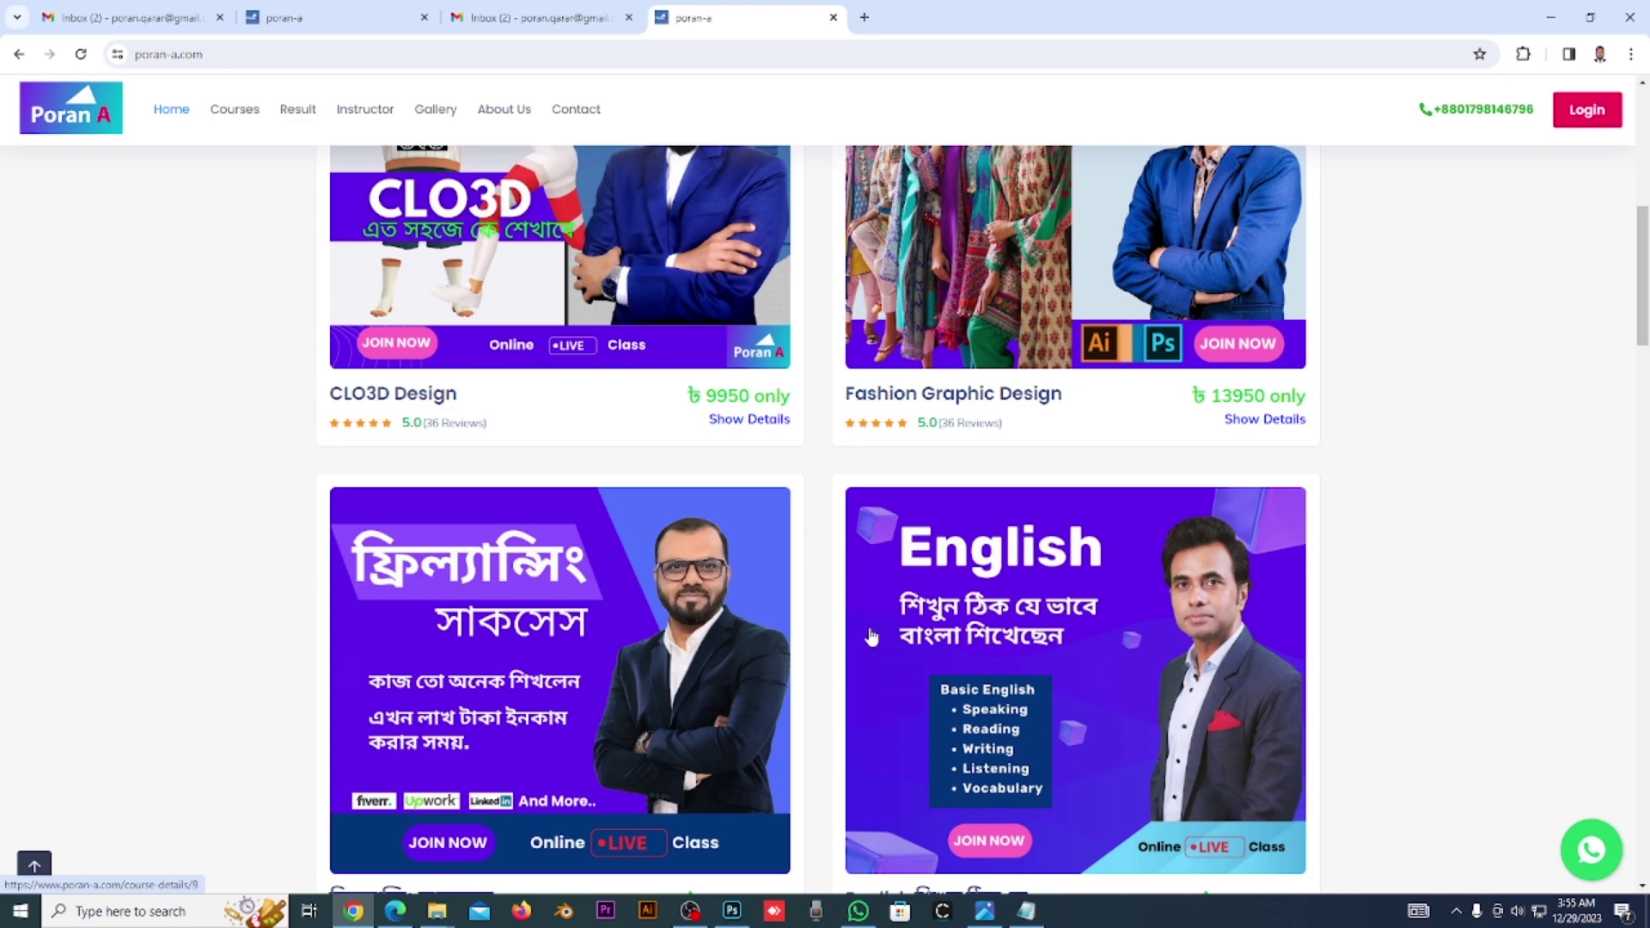
scroll(1007, 617, down, 5)
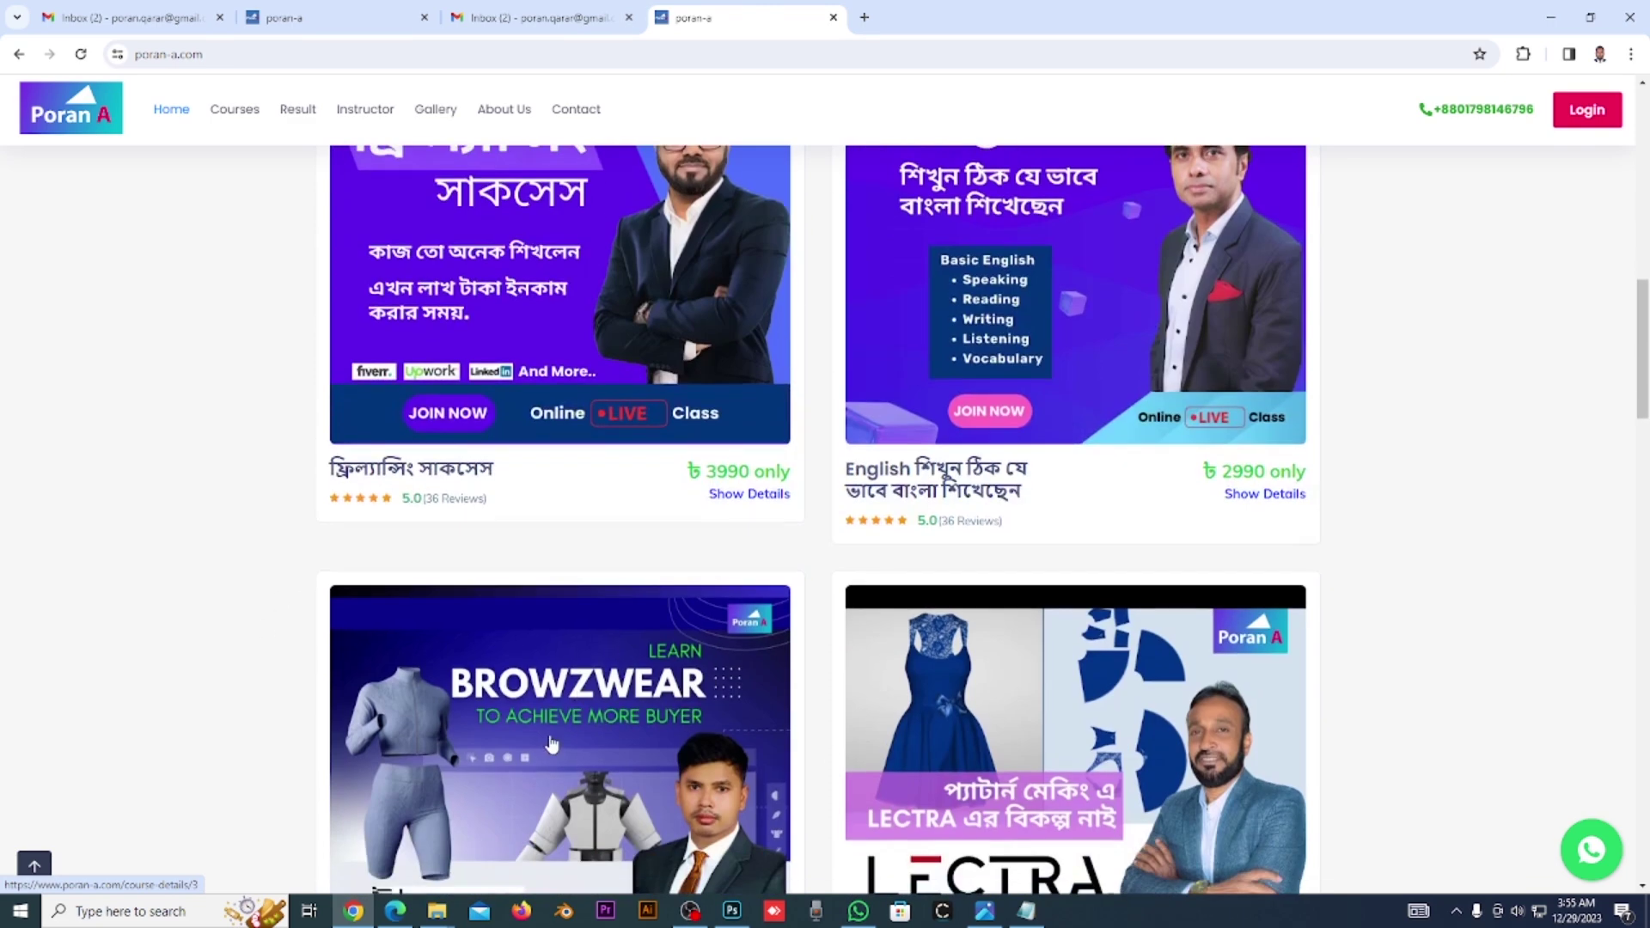
scroll(826, 731, down, 2)
scroll(825, 731, down, 4)
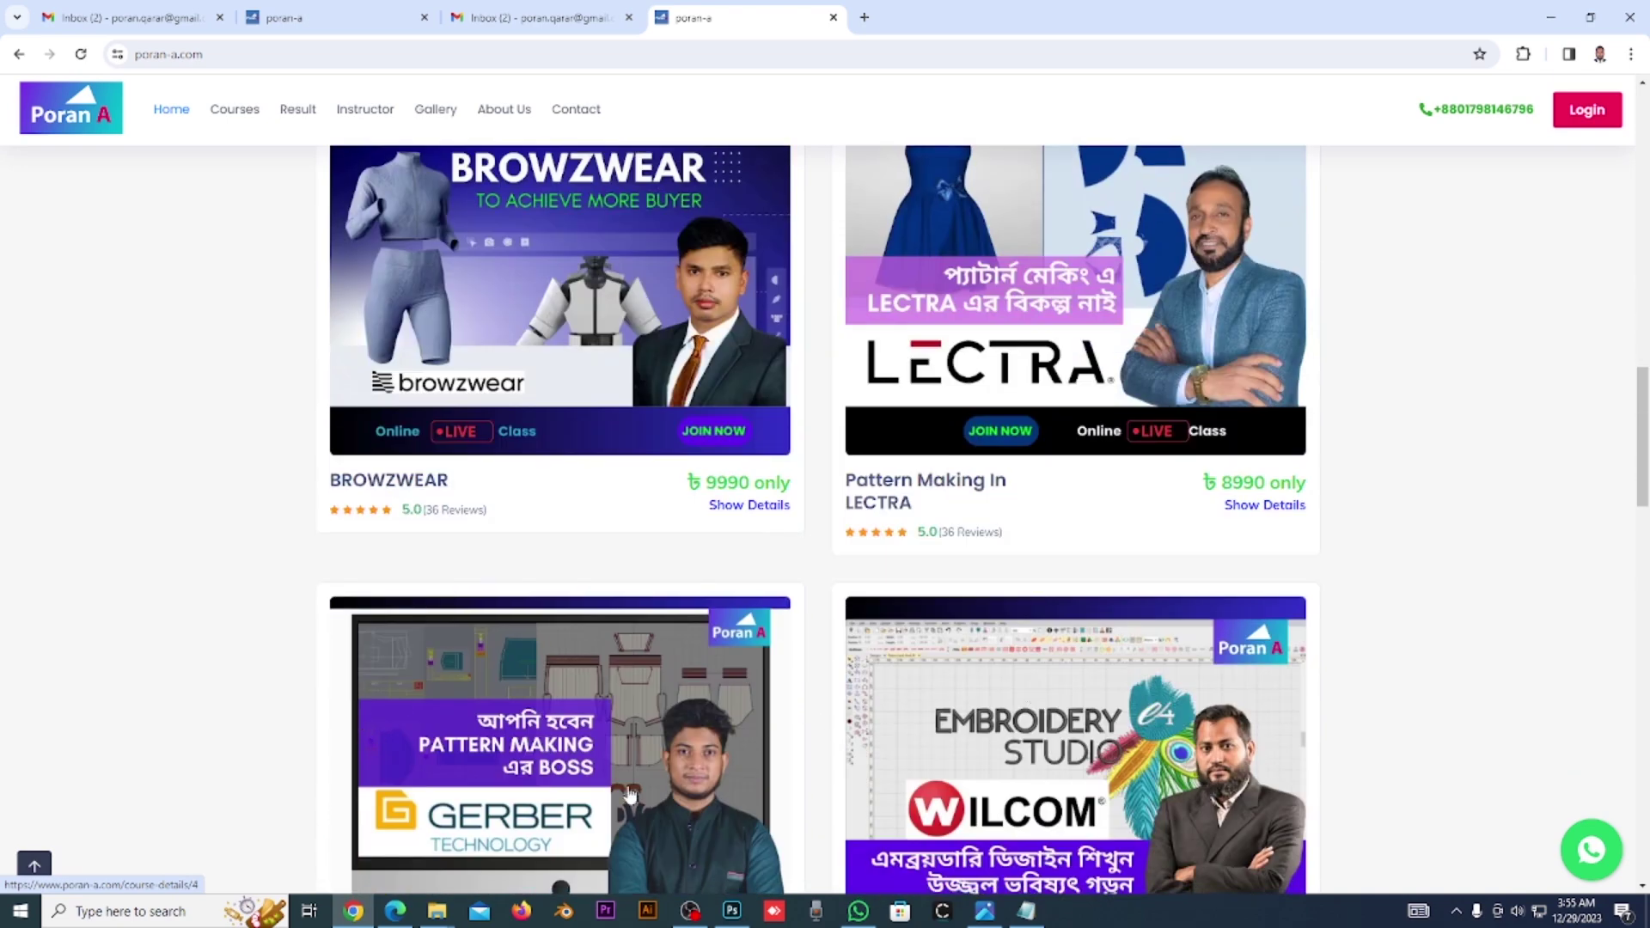
scroll(783, 737, down, 1)
scroll(1105, 554, up, 6)
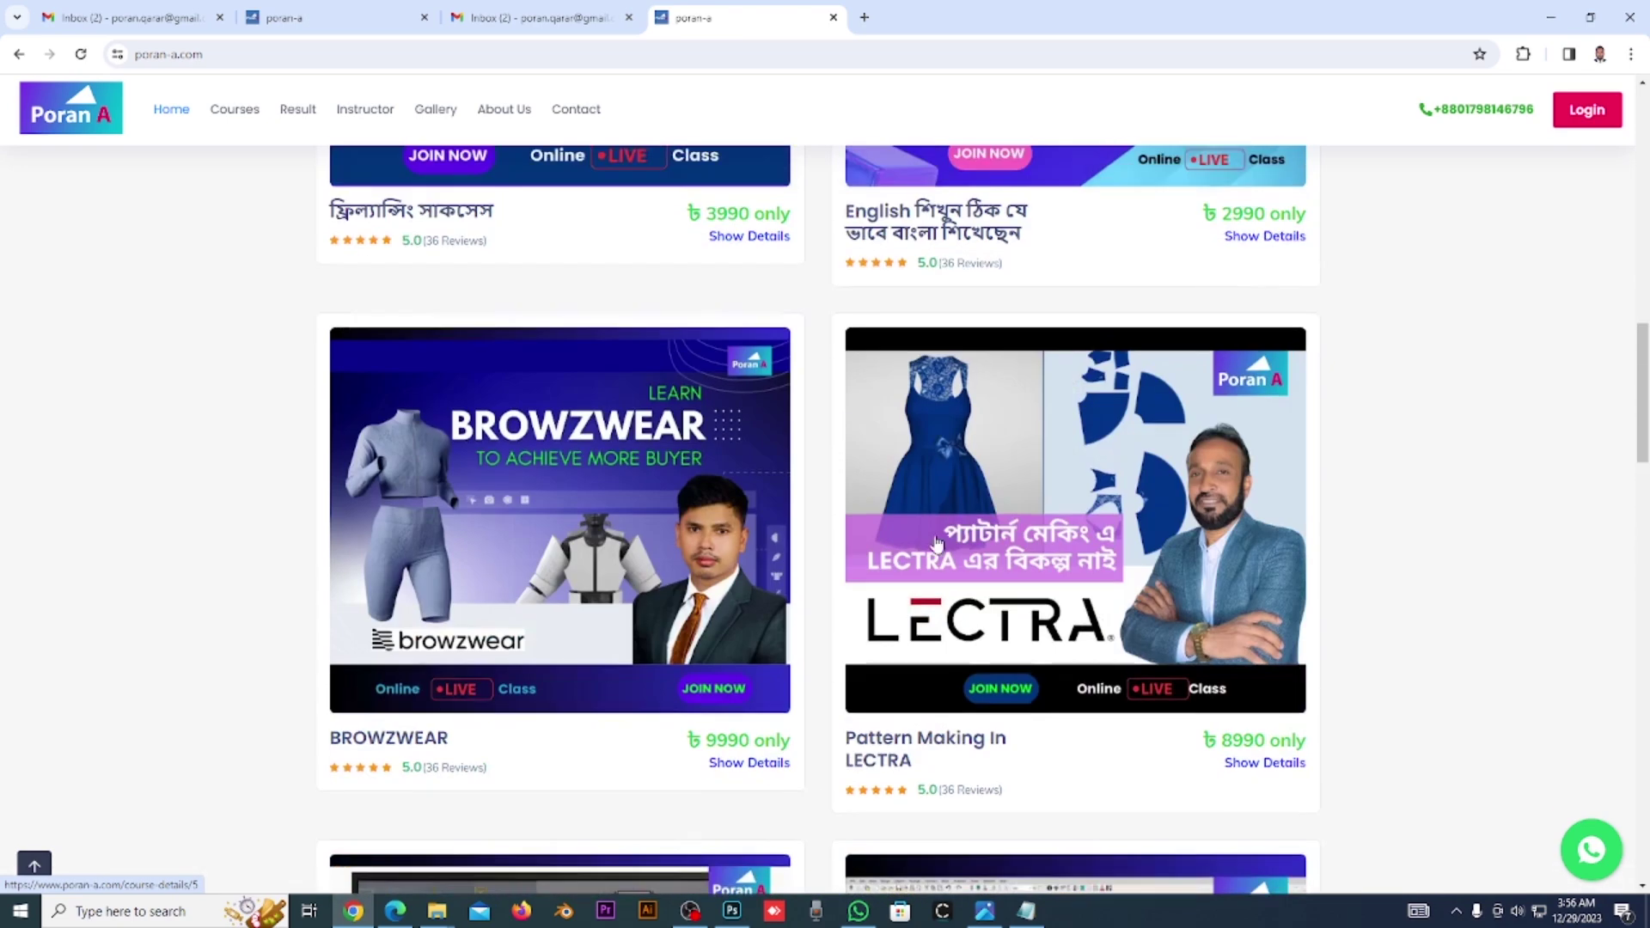
scroll(1115, 543, up, 5)
scroll(1115, 543, up, 6)
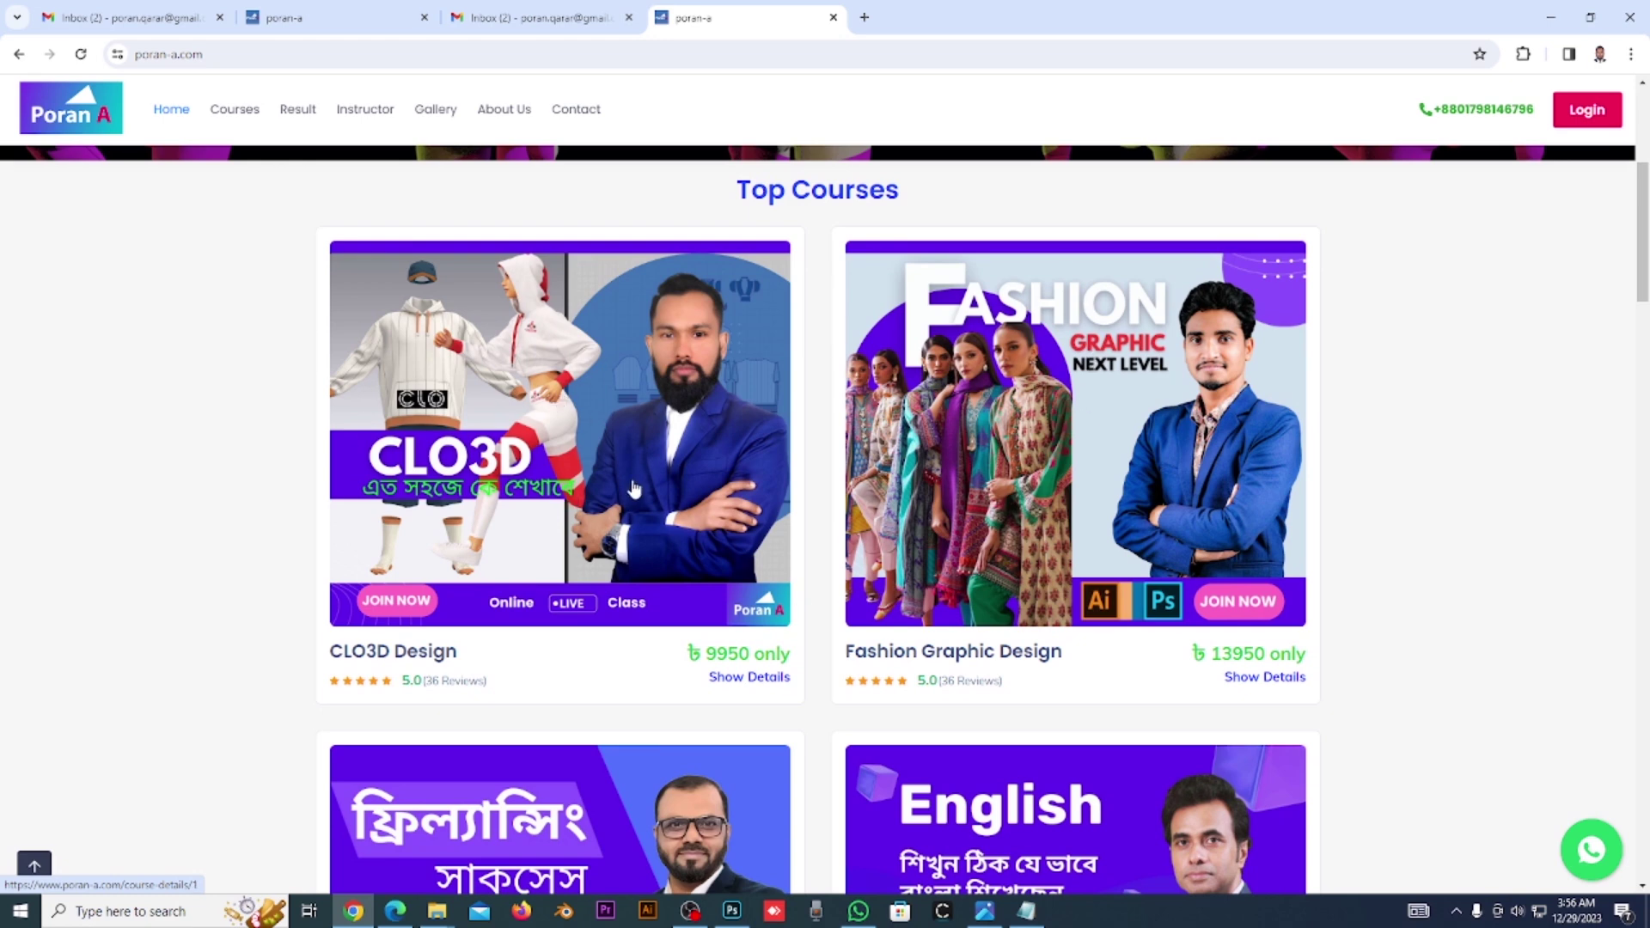
Open the CLO3D Design course page and read through its course details and seat availability.
click(544, 448)
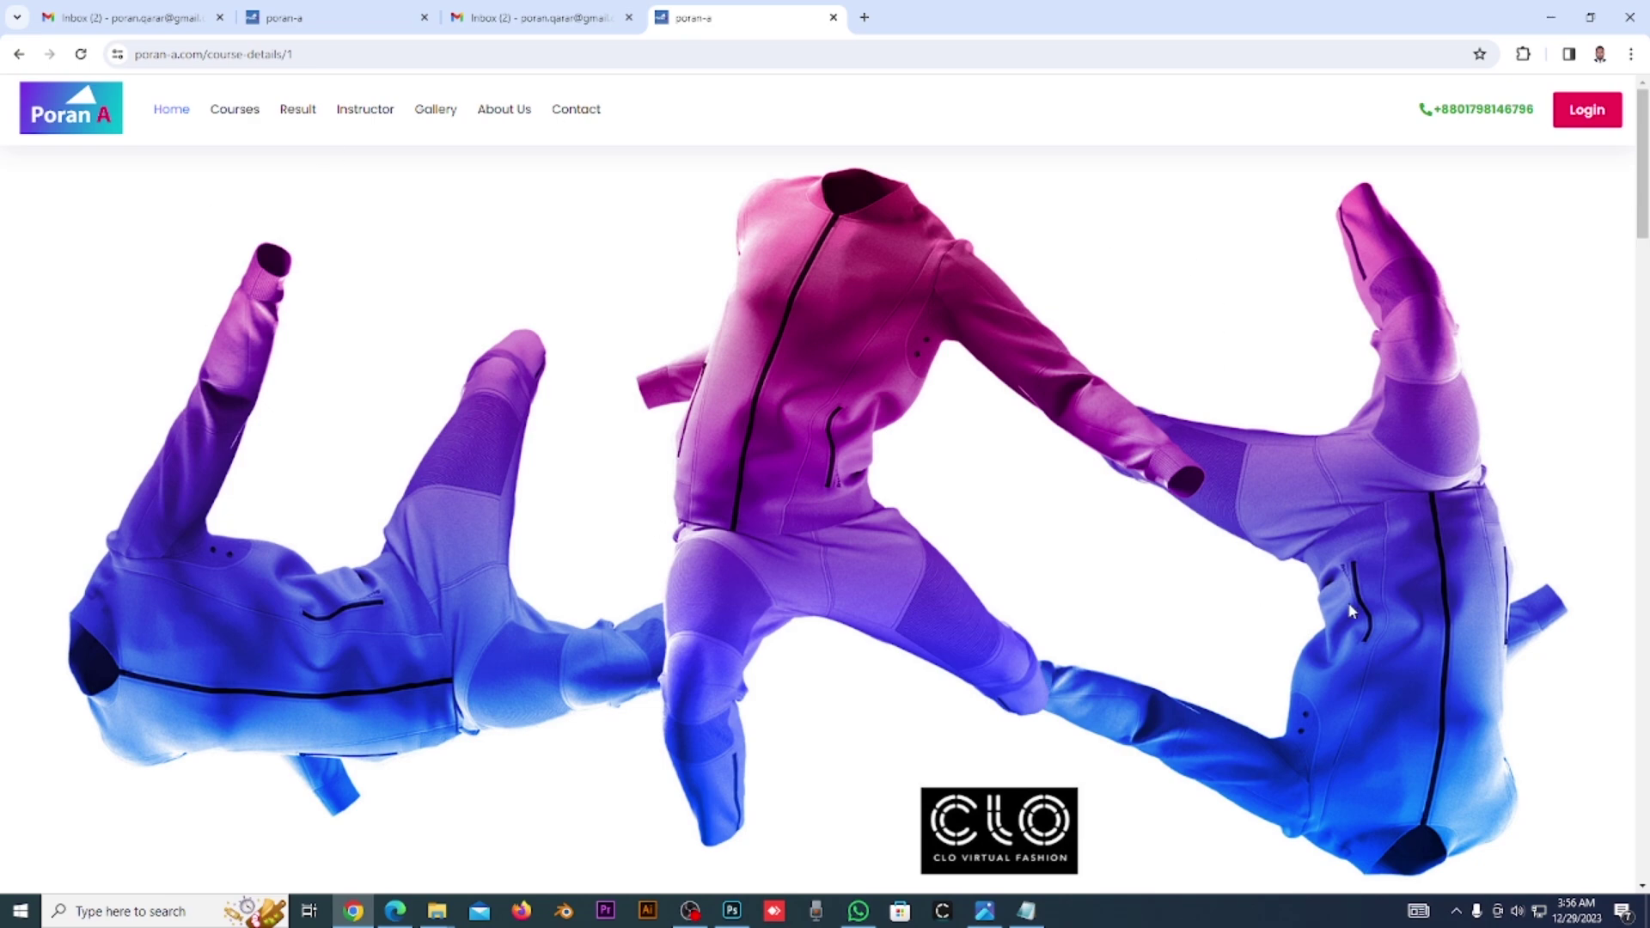
scroll(1365, 561, down, 5)
scroll(396, 372, down, 3)
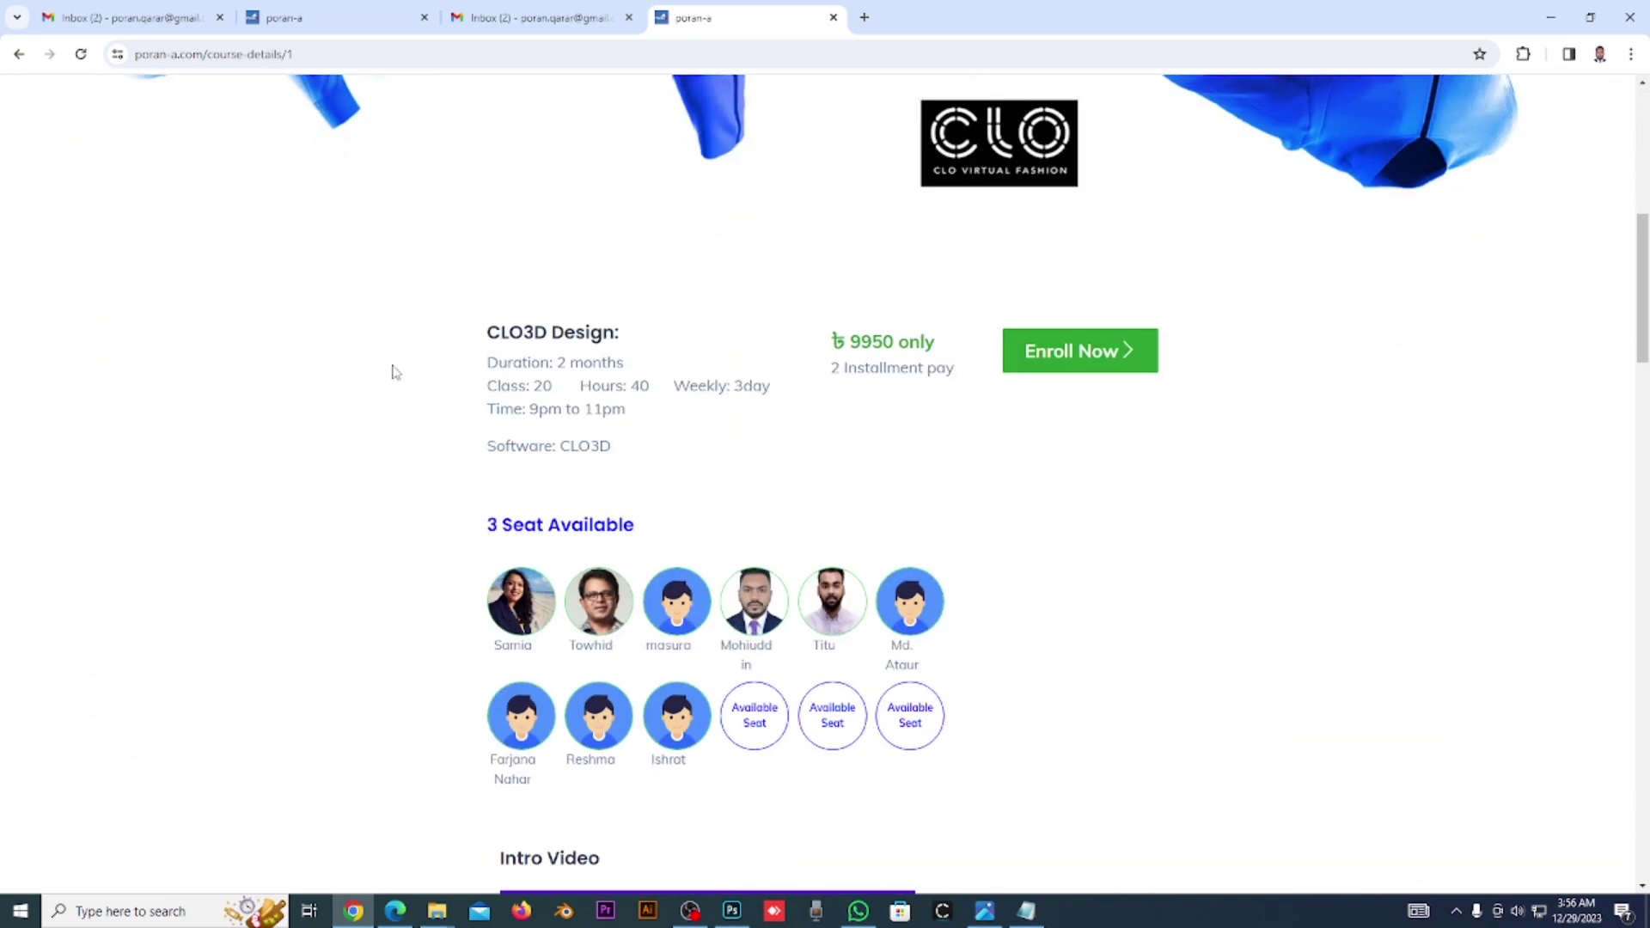
drag(471, 324, 1197, 471)
scroll(842, 404, down, 3)
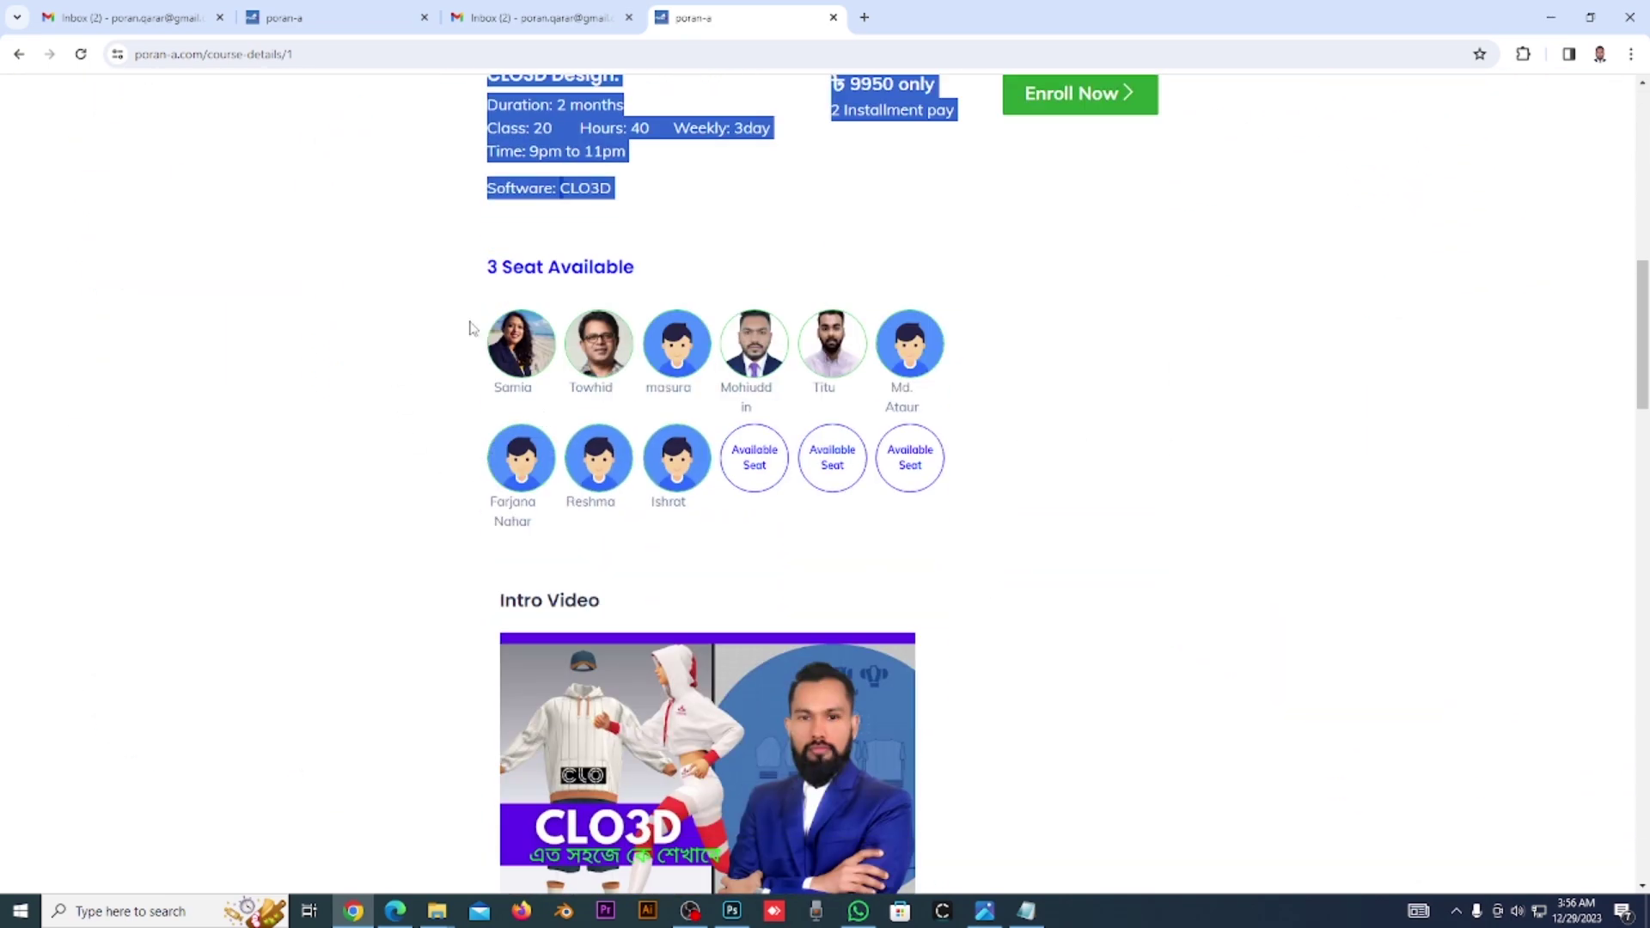
mouse_move(480, 270)
mouse_down()
mouse_move(557, 342)
mouse_move(1174, 476)
mouse_up()
click(795, 434)
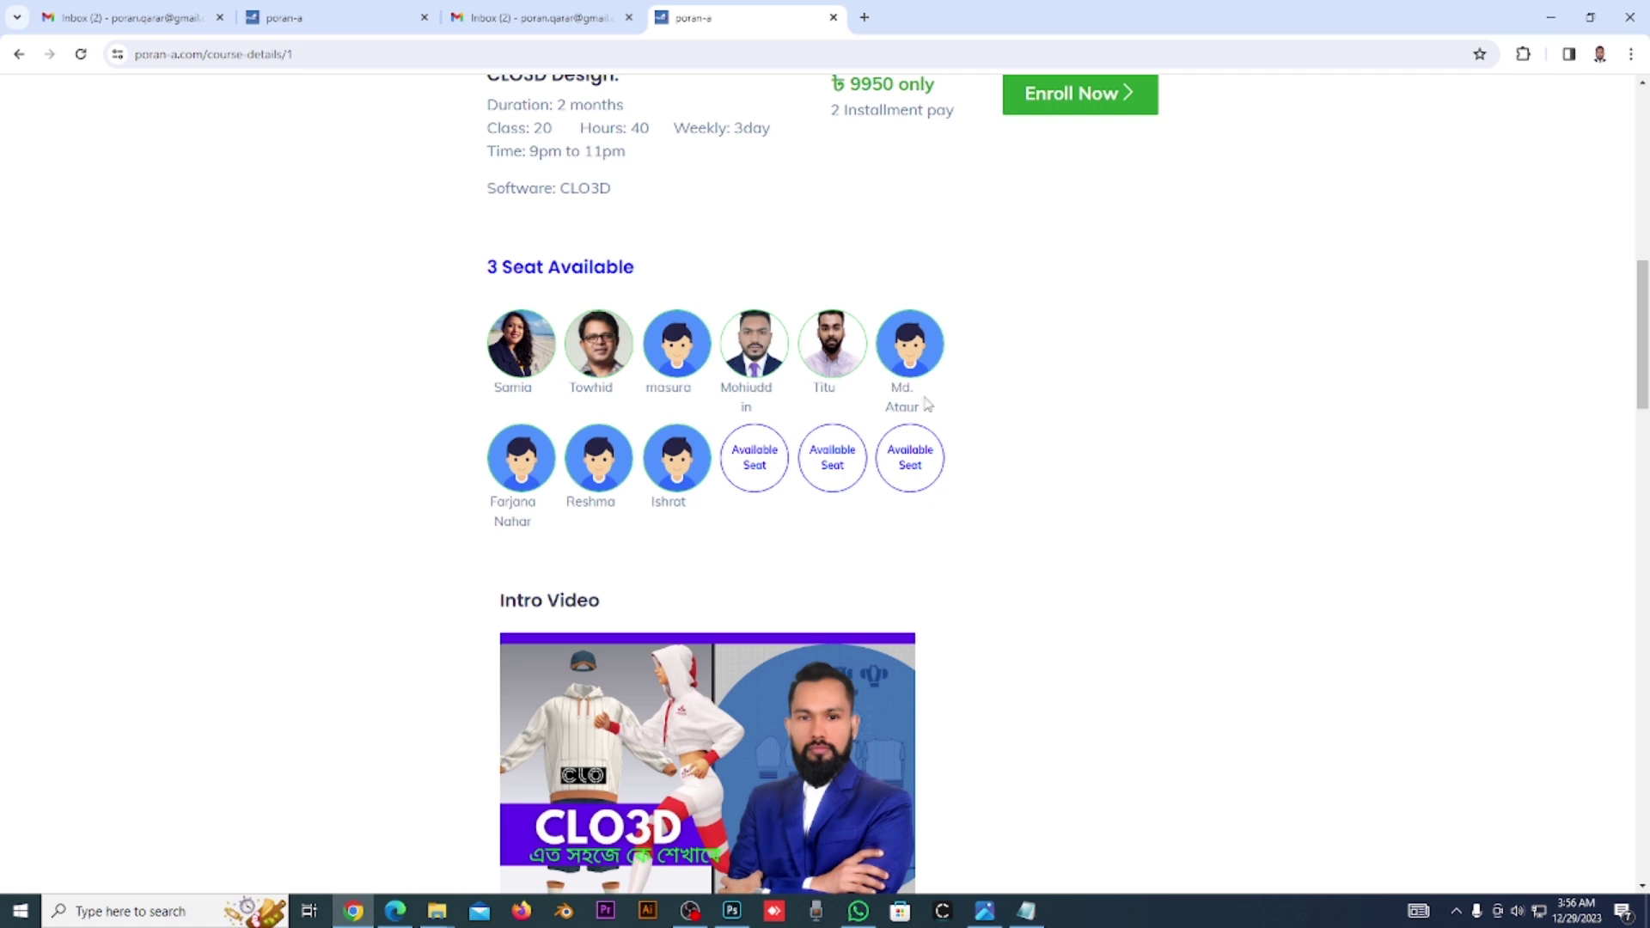
Read through the course outline and objectives down to the Course Gallery.
scroll(734, 525, down, 10)
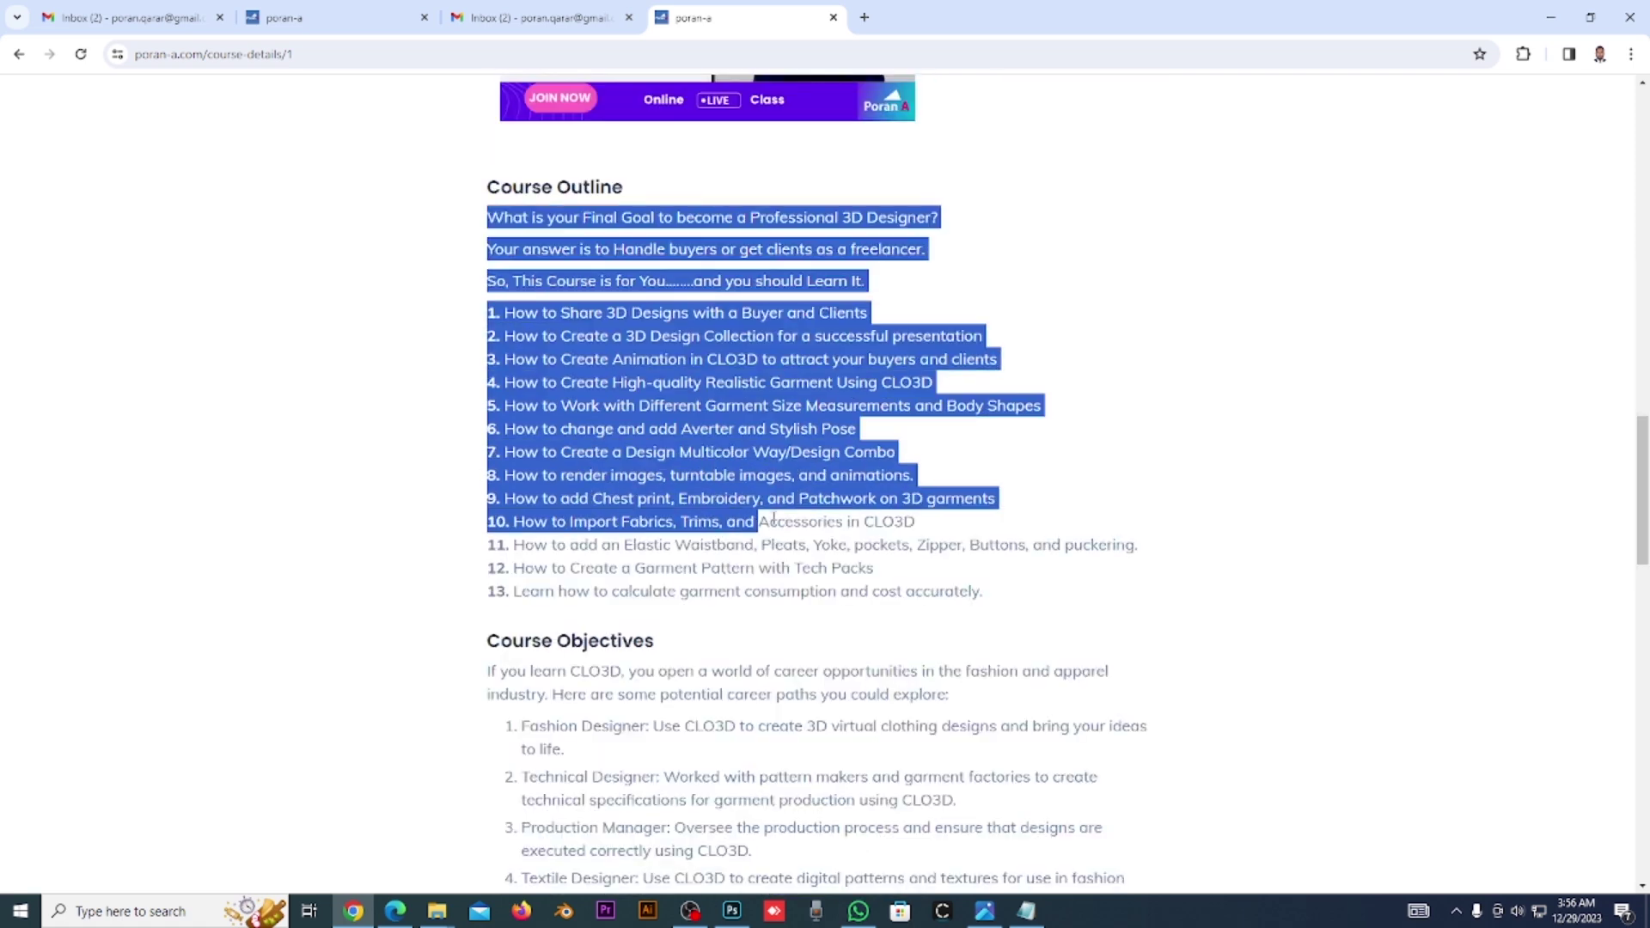
drag(490, 214, 1020, 601)
scroll(362, 386, down, 4)
key(shift+Down)
key(shift+Down)
key(shift+Down)
key(shift+Down)
key(shift+Down)
key(shift+Down)
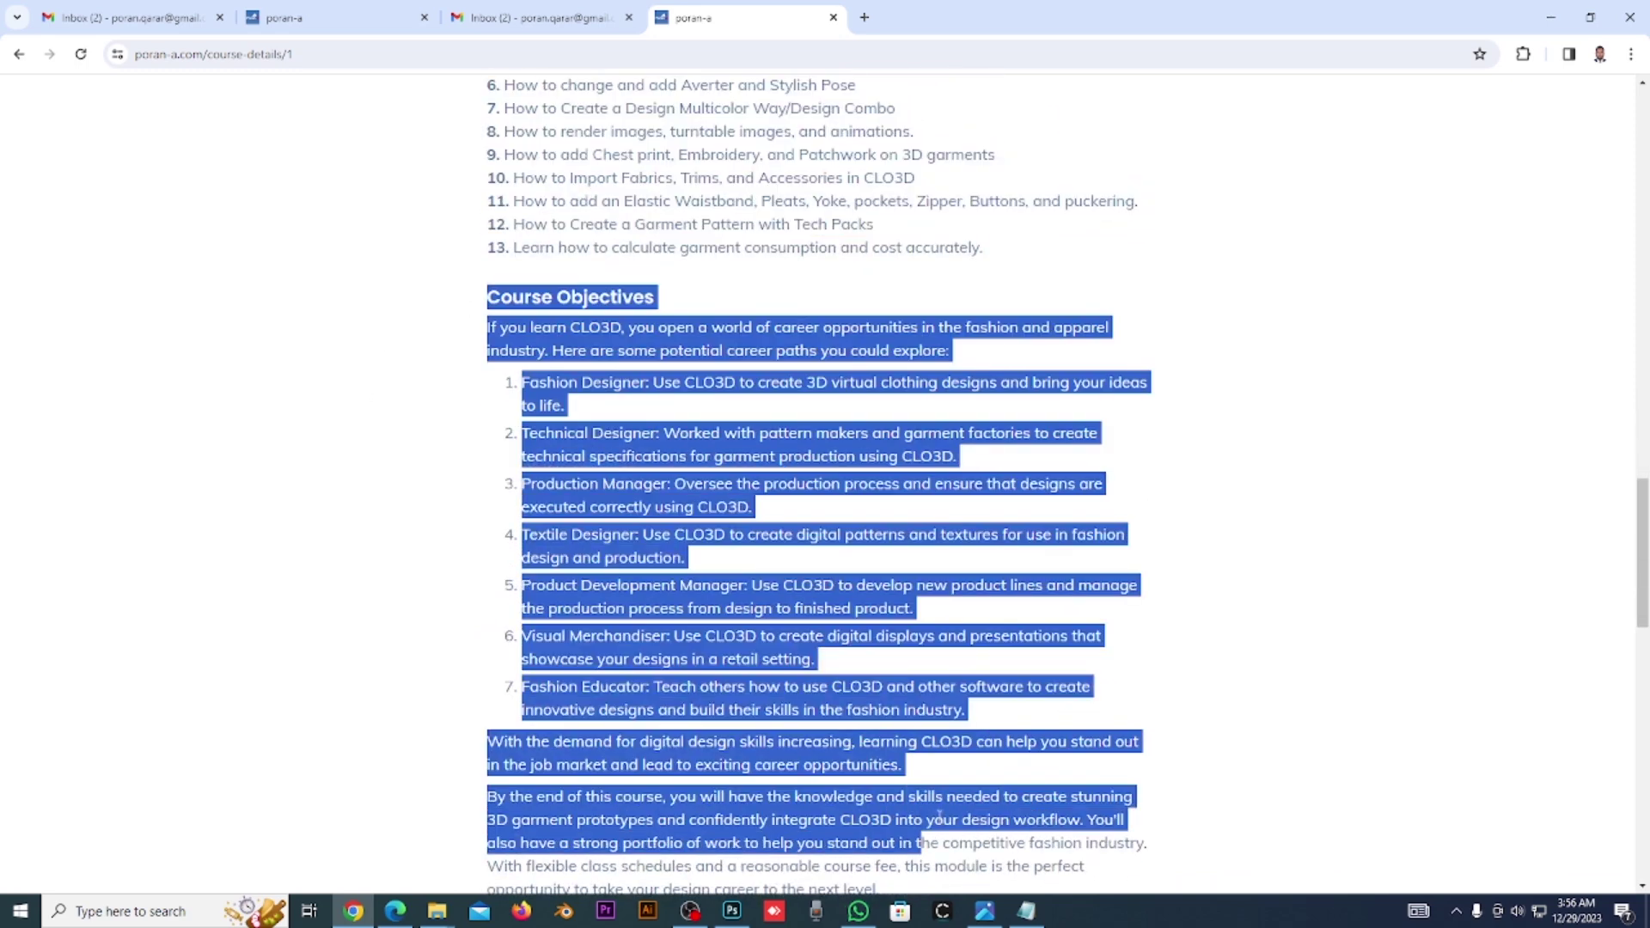
scroll(454, 465, down, 4)
scroll(455, 465, down, 4)
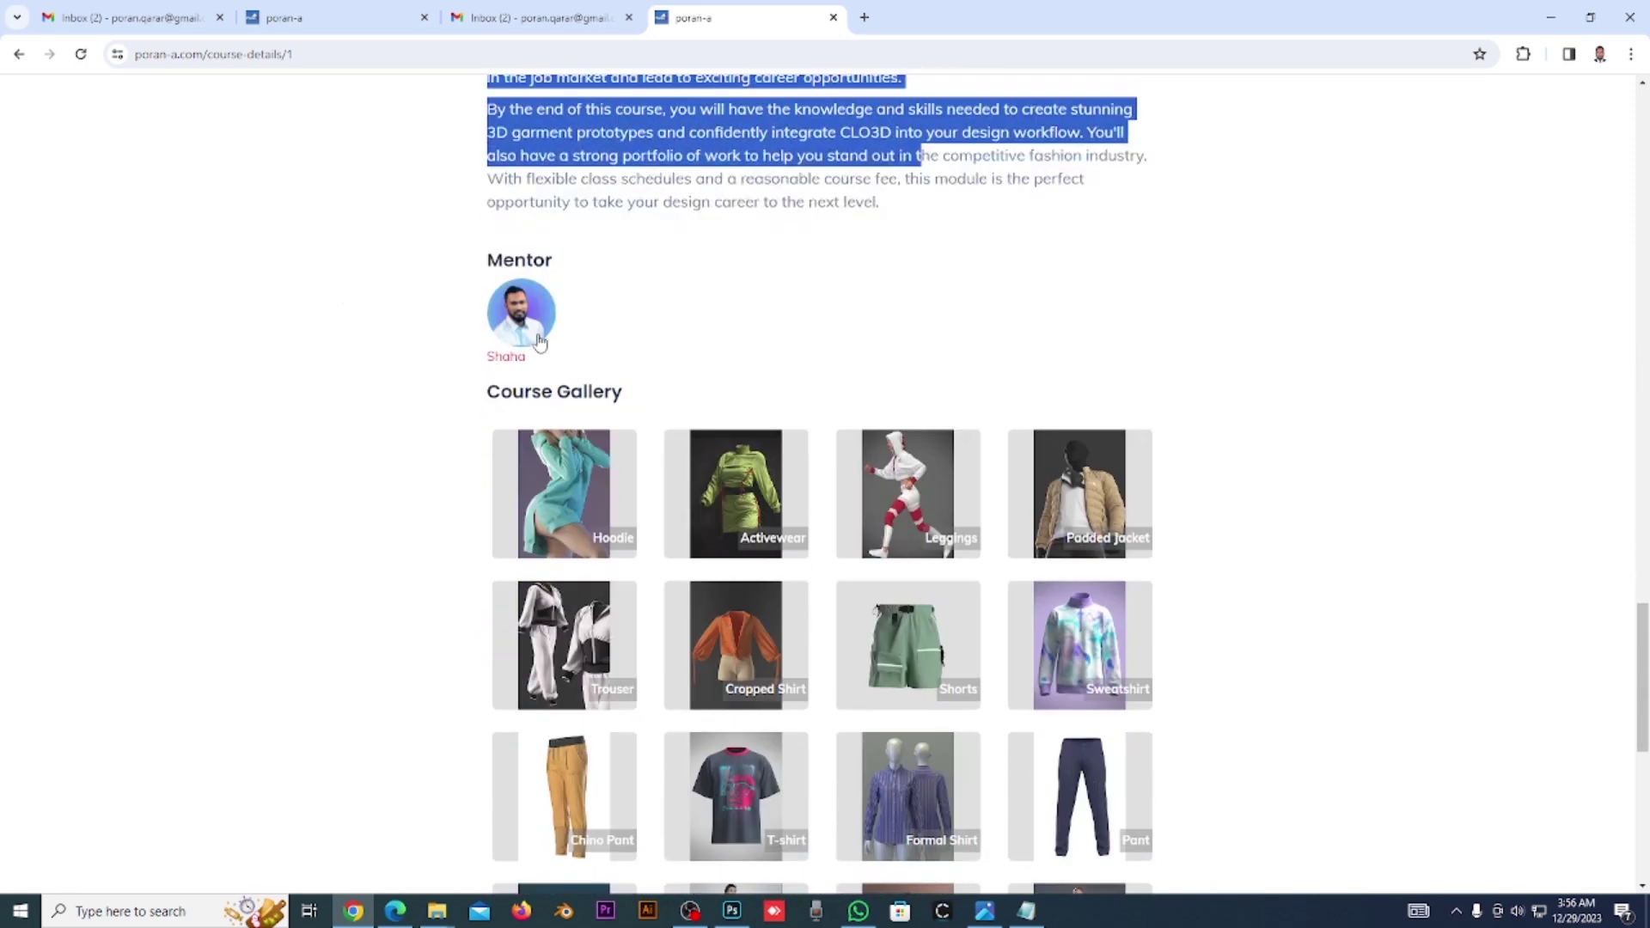
scroll(868, 514, down, 2)
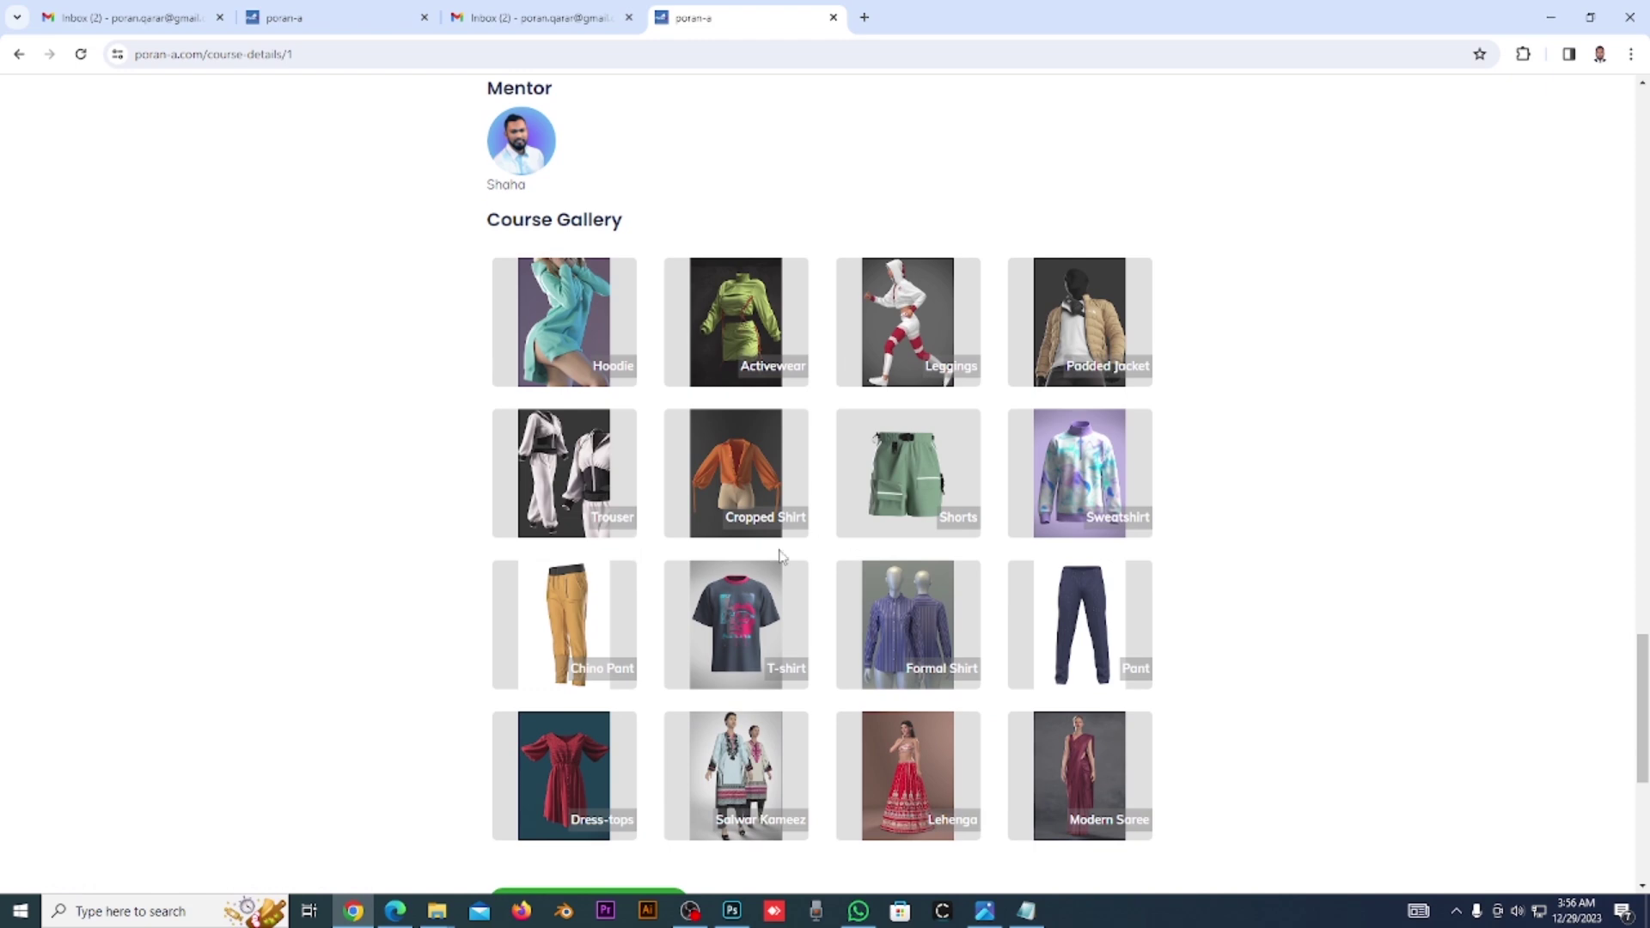
Enlarge the Hoodie gallery picture, view the next one, then close the viewer.
click(575, 310)
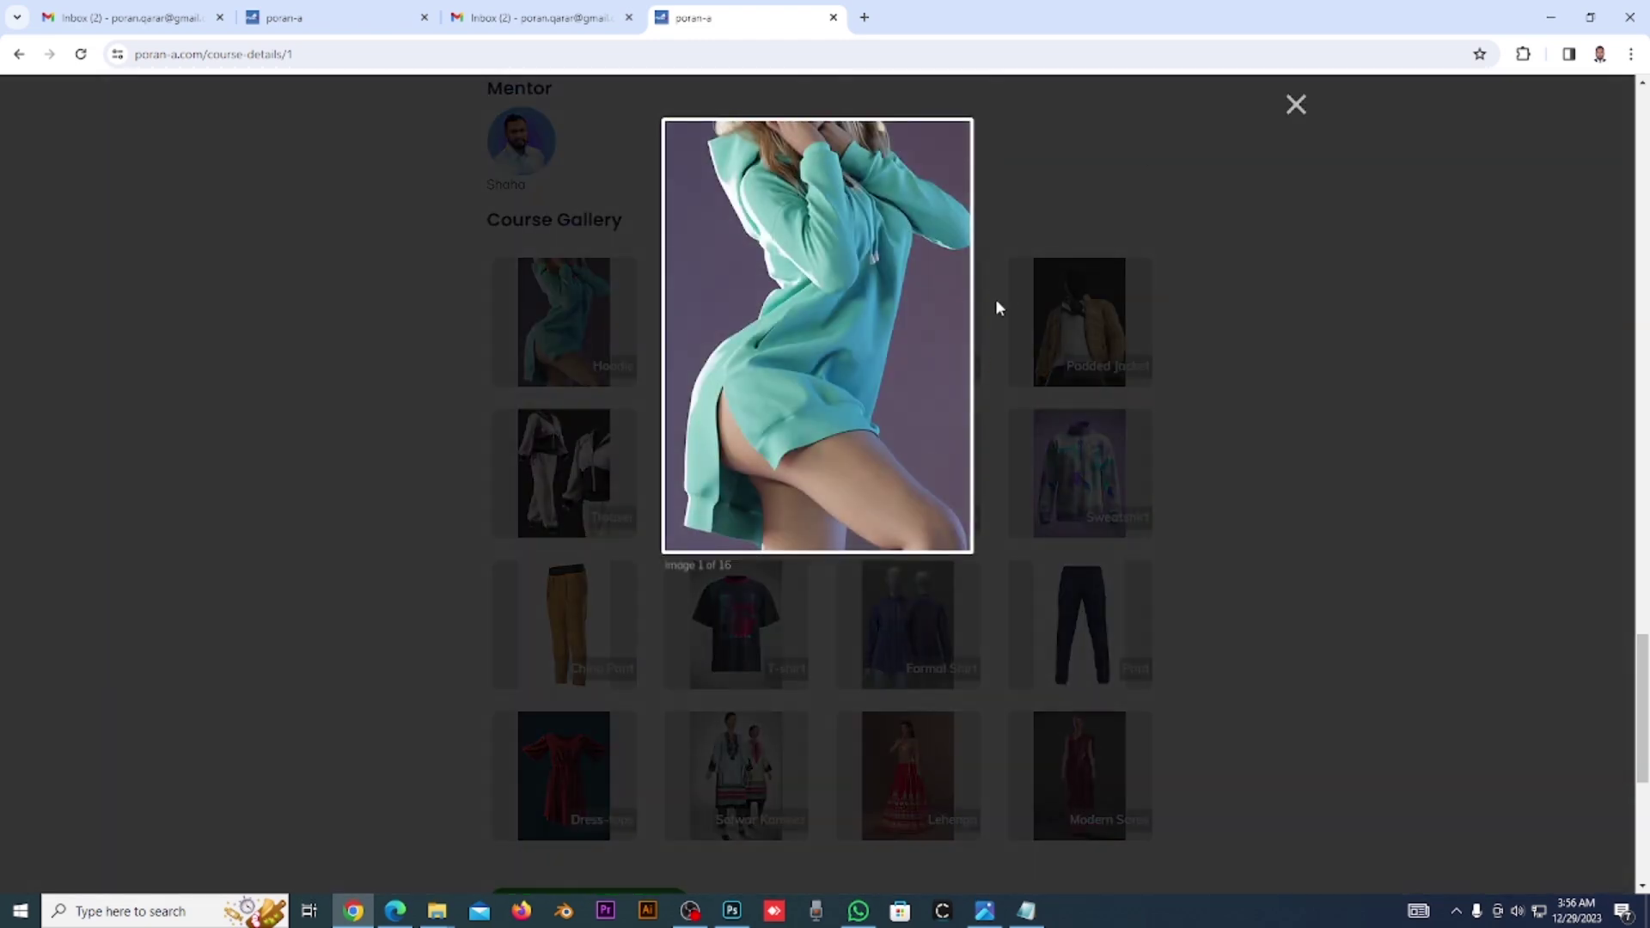
click(946, 340)
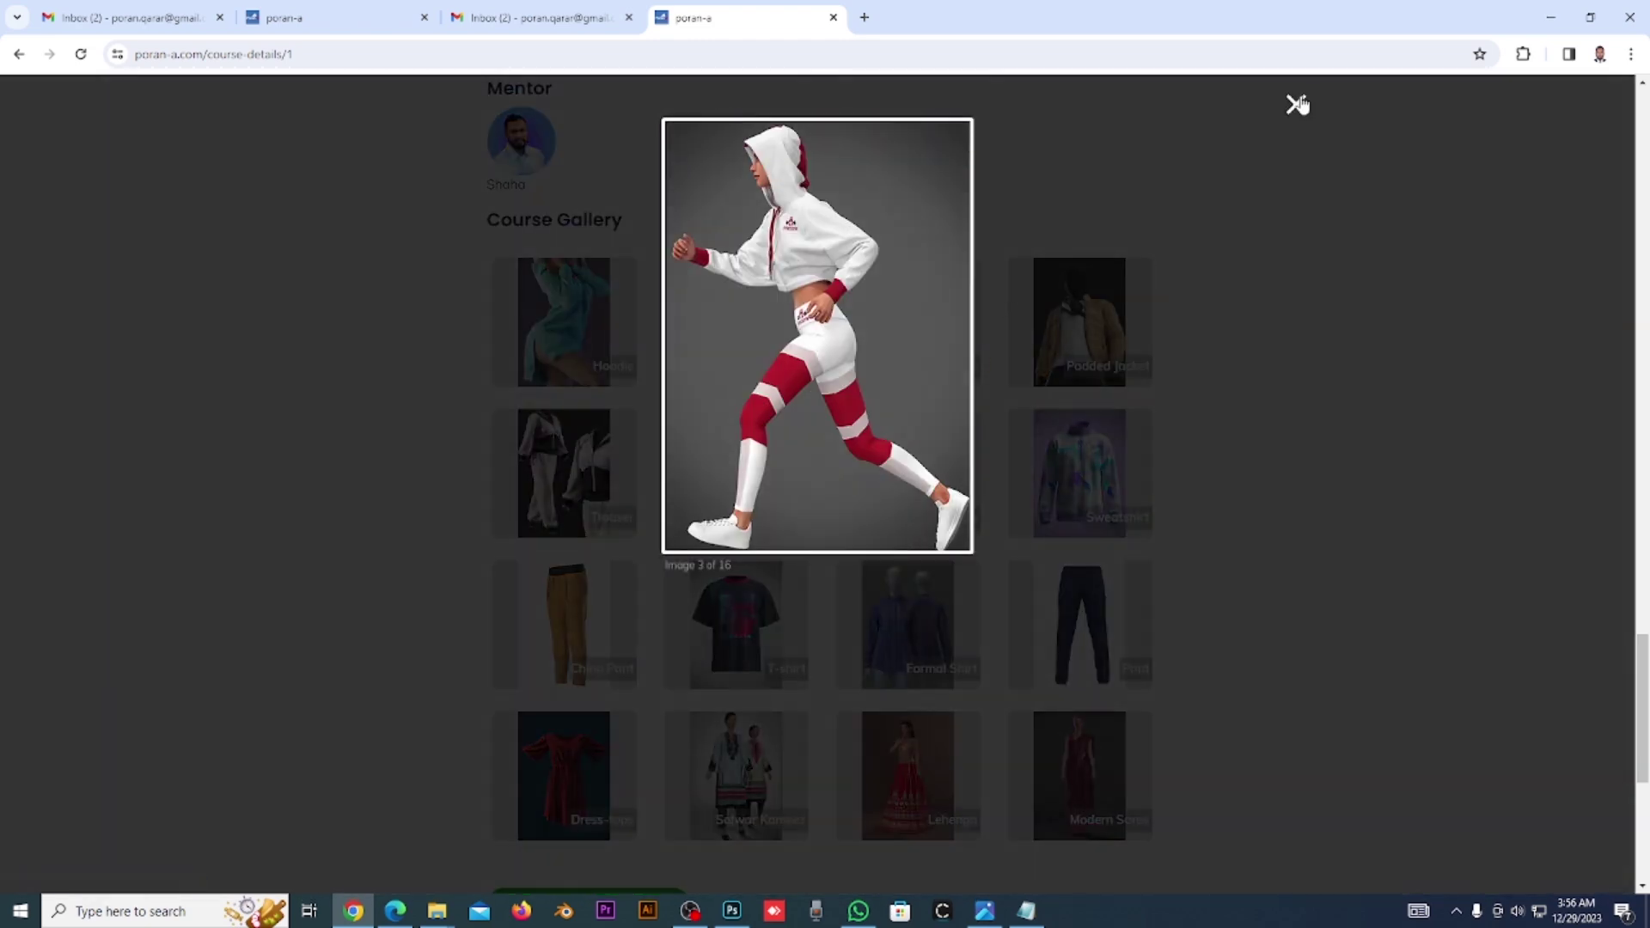
click(1298, 104)
Visit the course mentor's instructor profile, then return to the CLO3D Design course page.
scroll(533, 612, up, 5)
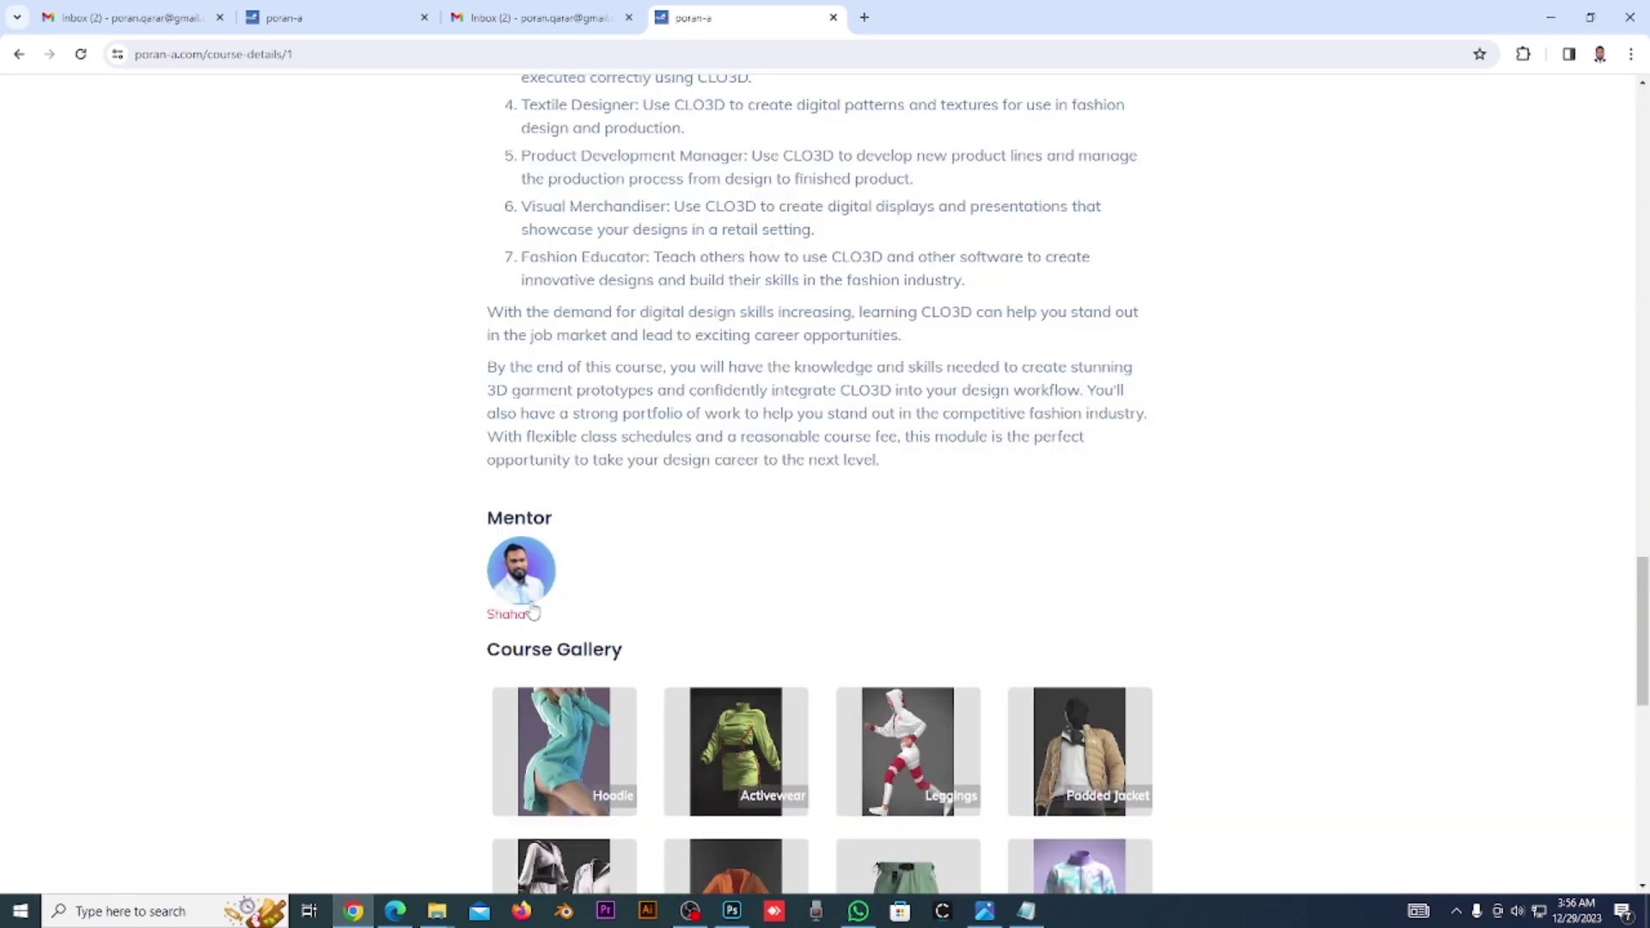
click(518, 614)
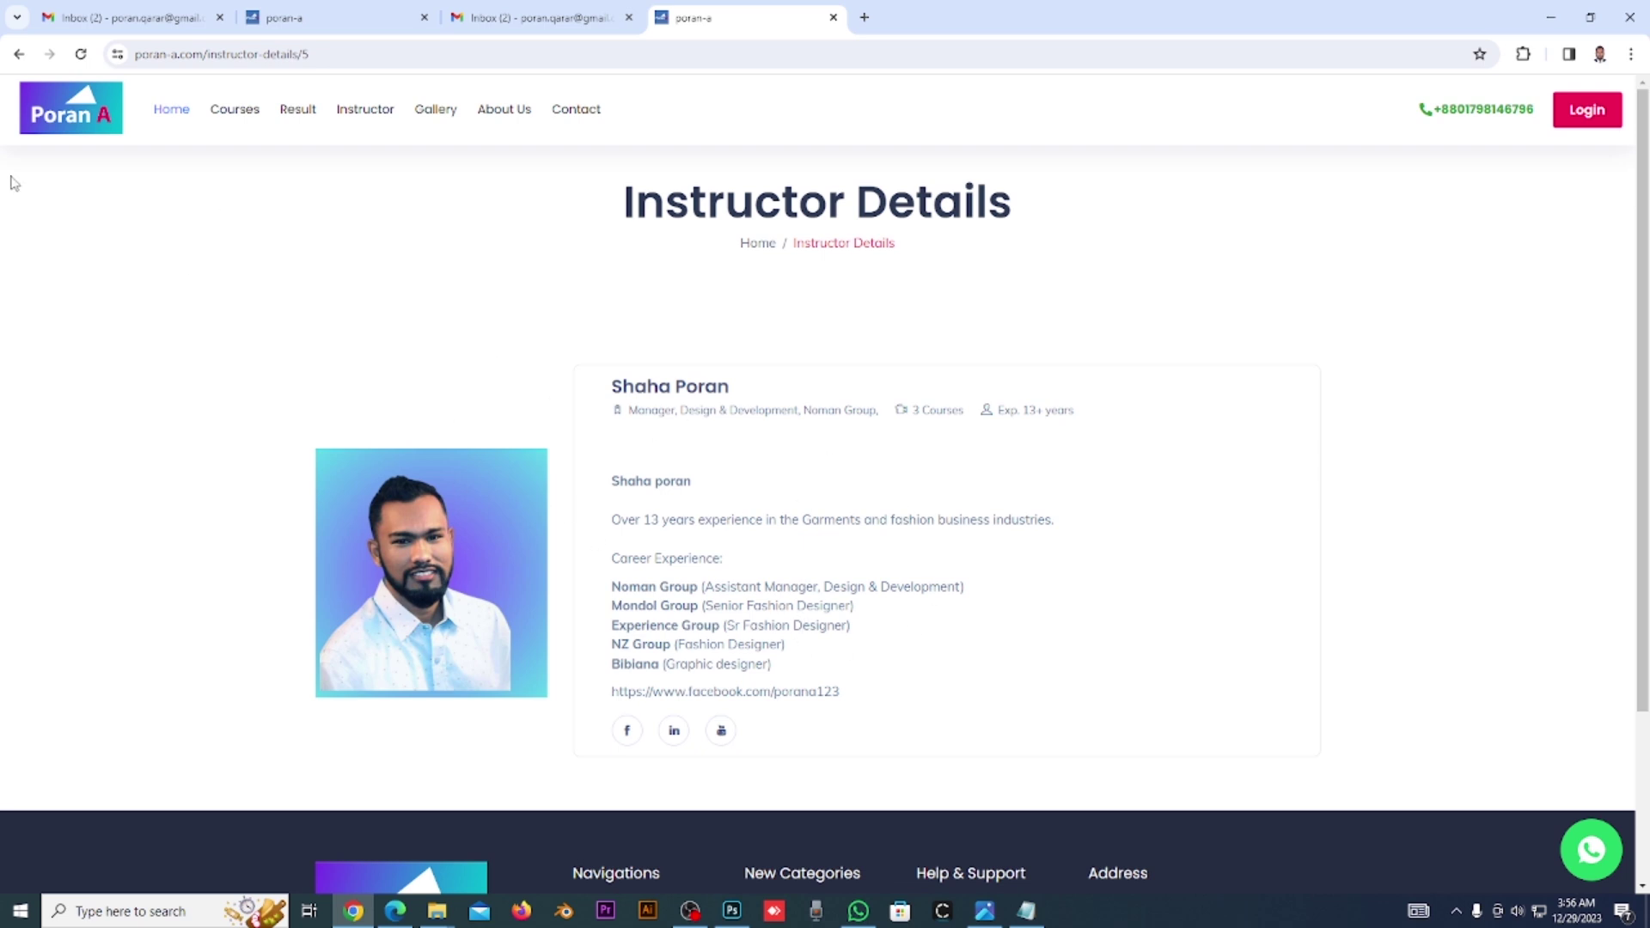
click(19, 54)
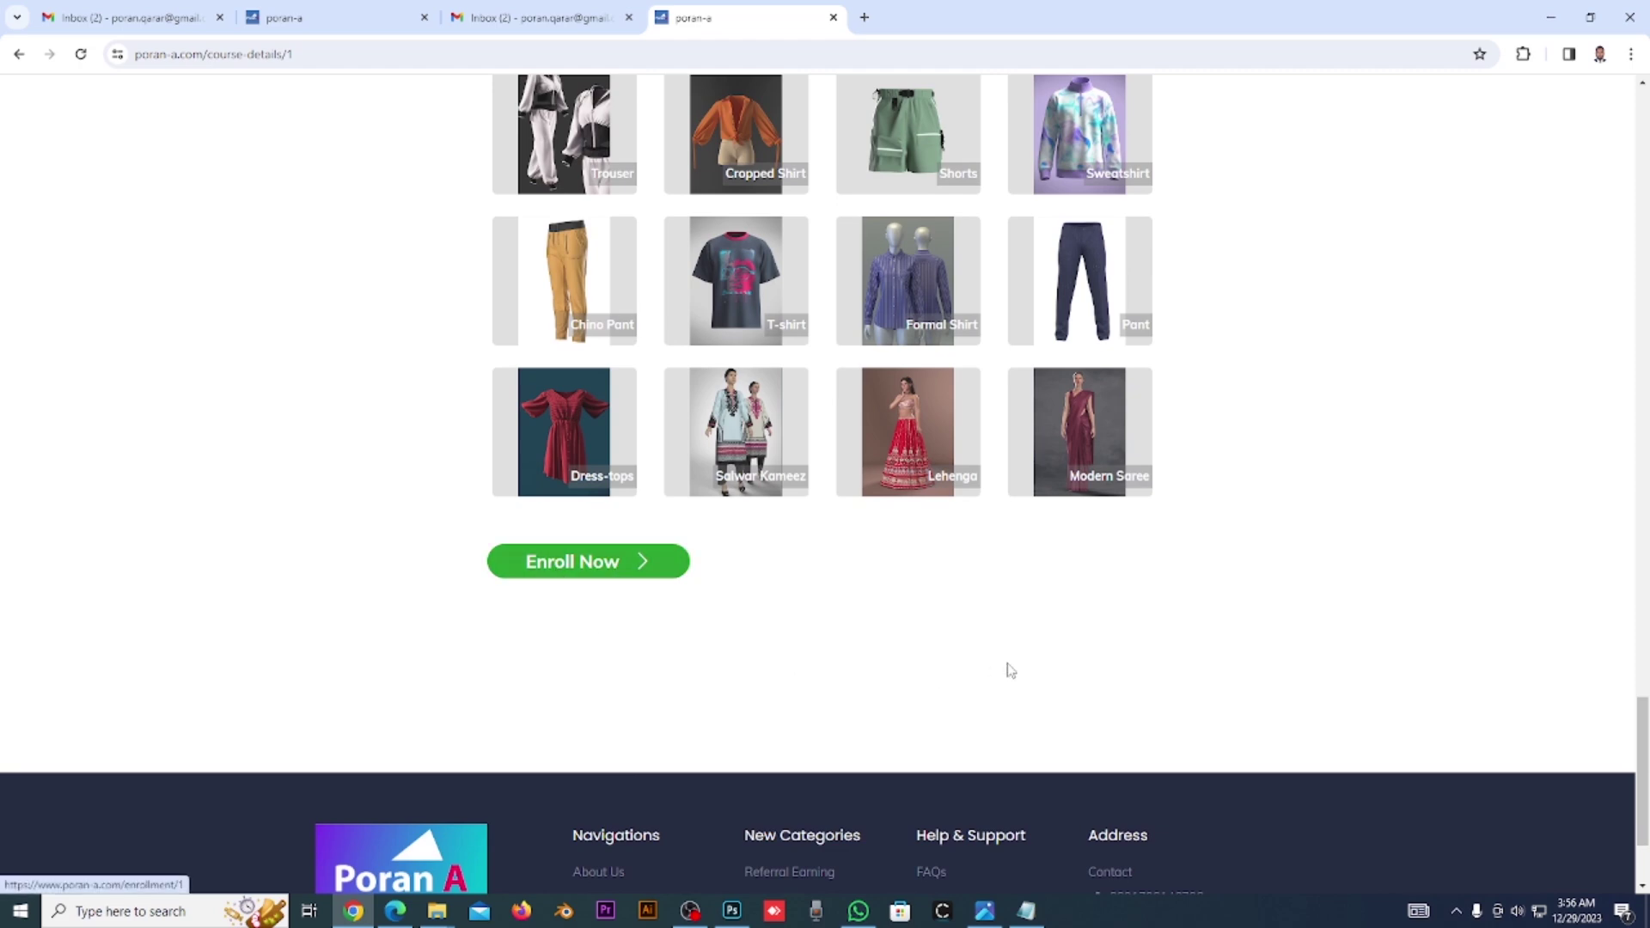
scroll(1032, 641, up, 6)
scroll(1023, 511, up, 3)
scroll(537, 698, up, 9)
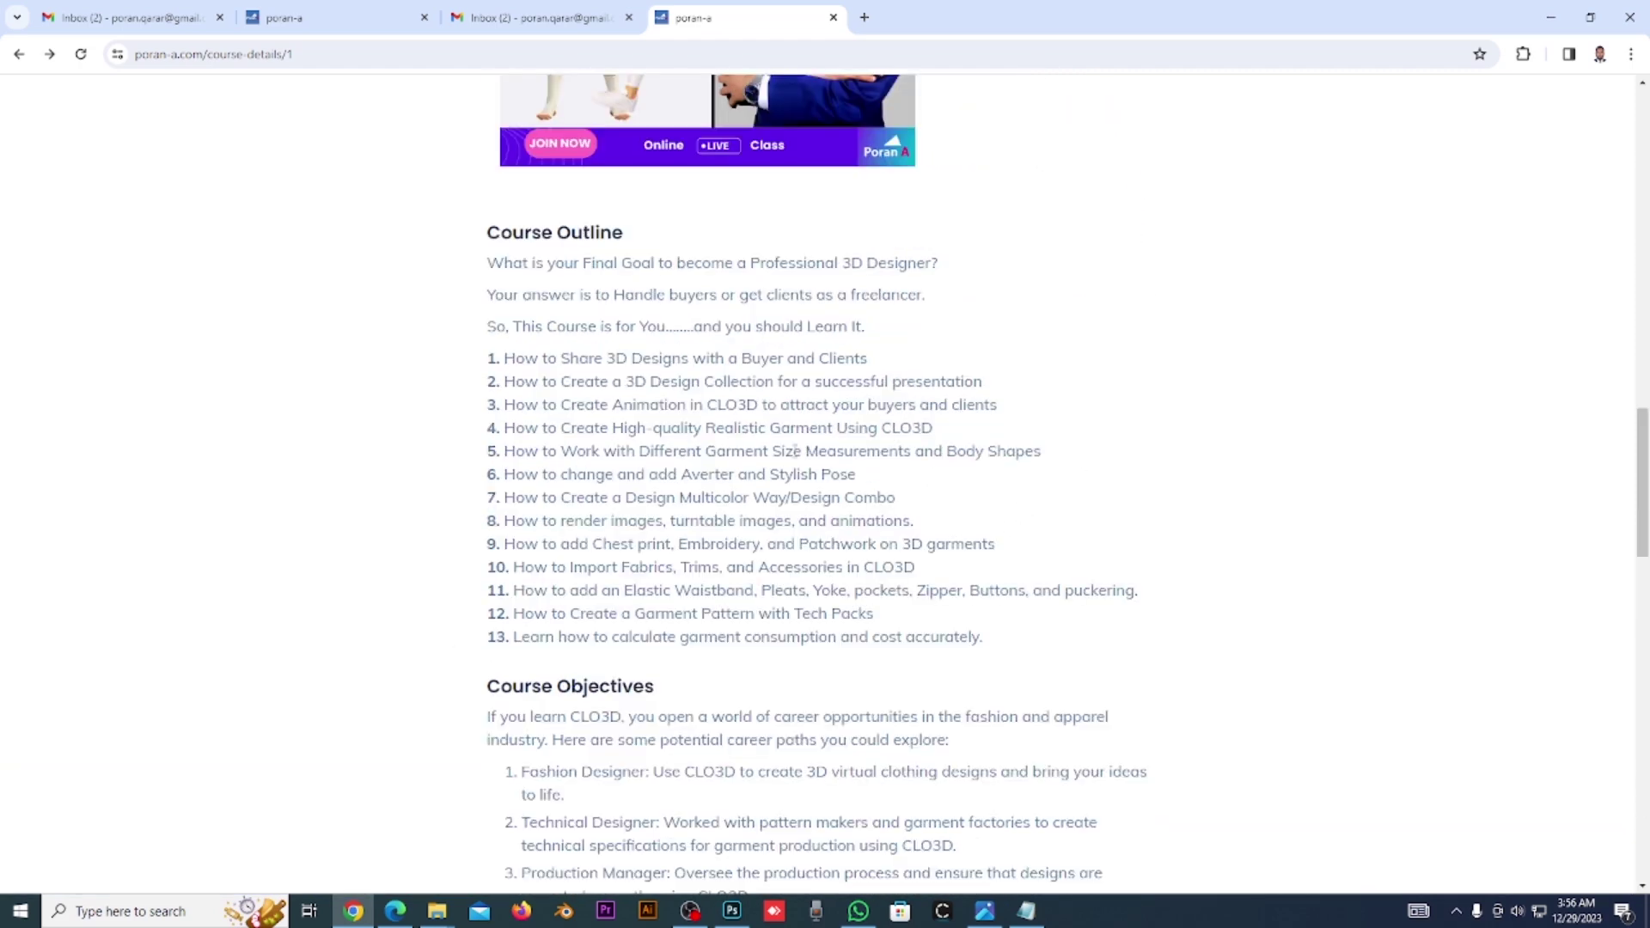
scroll(910, 350, up, 8)
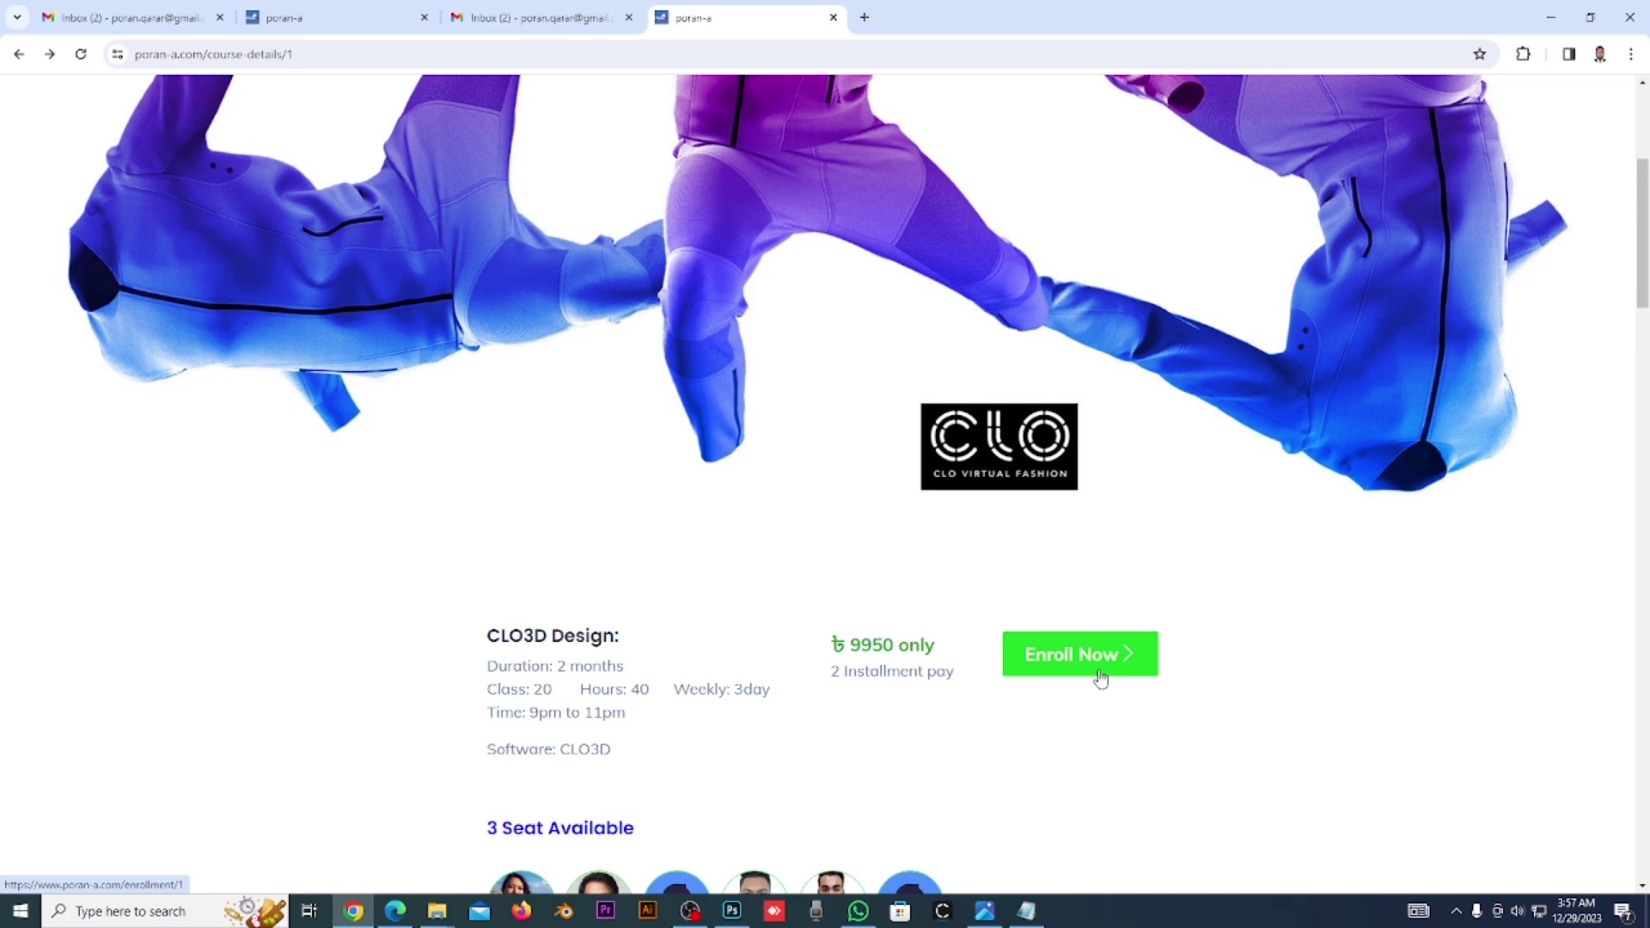
scroll(1392, 516, up, 5)
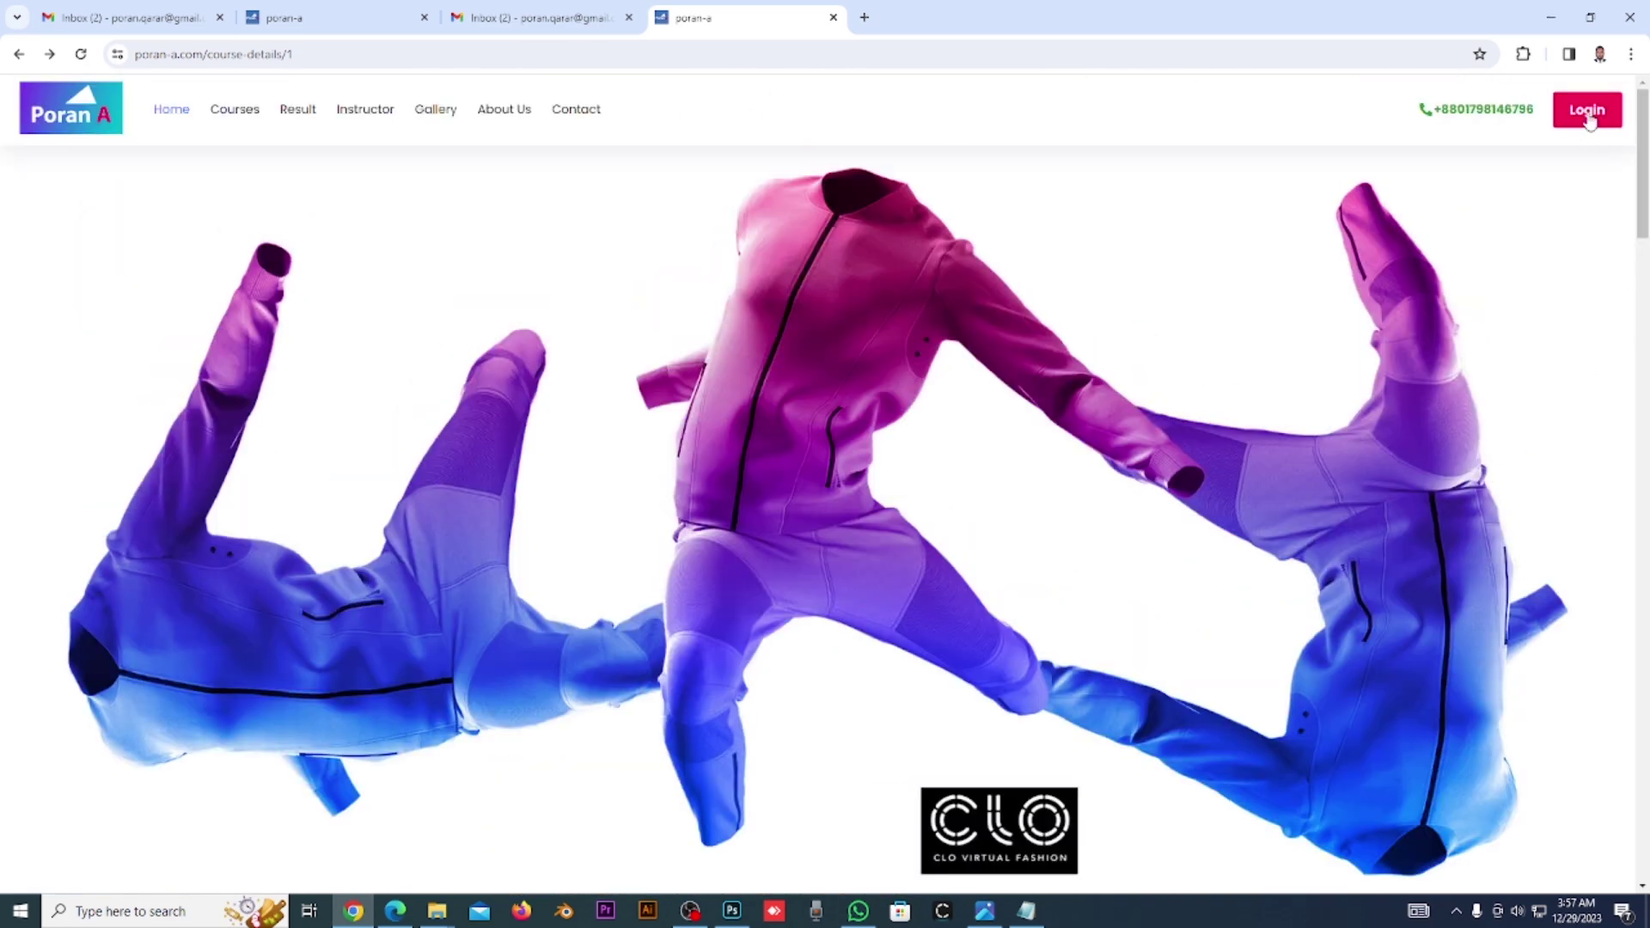
scroll(993, 350, down, 5)
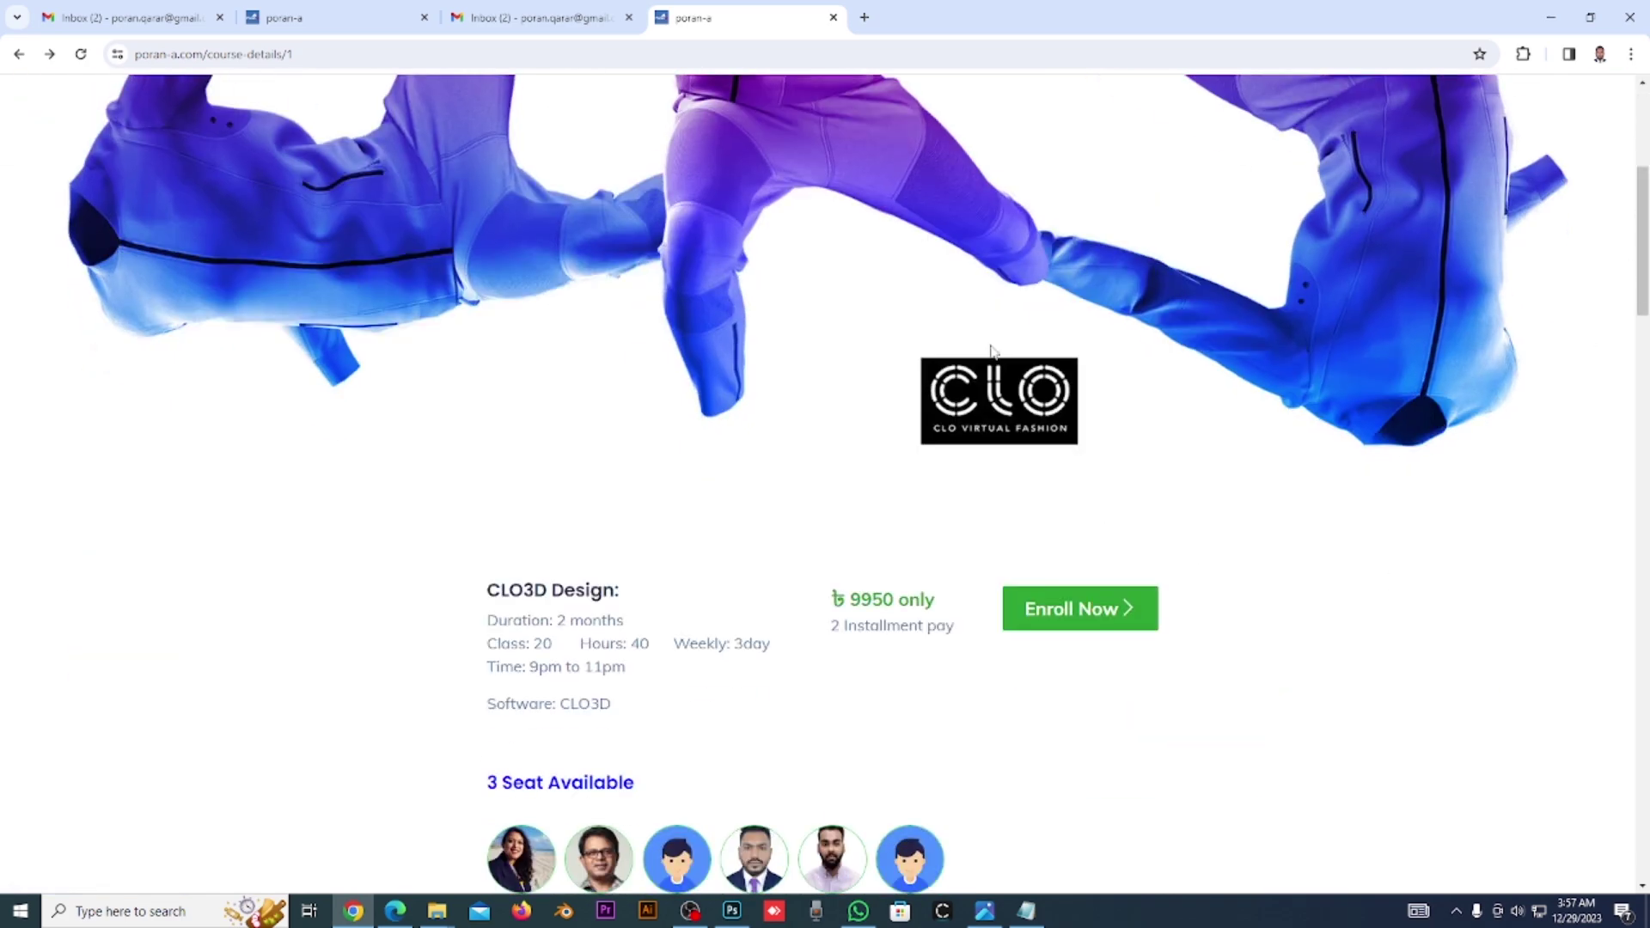
scroll(1117, 610, up, 5)
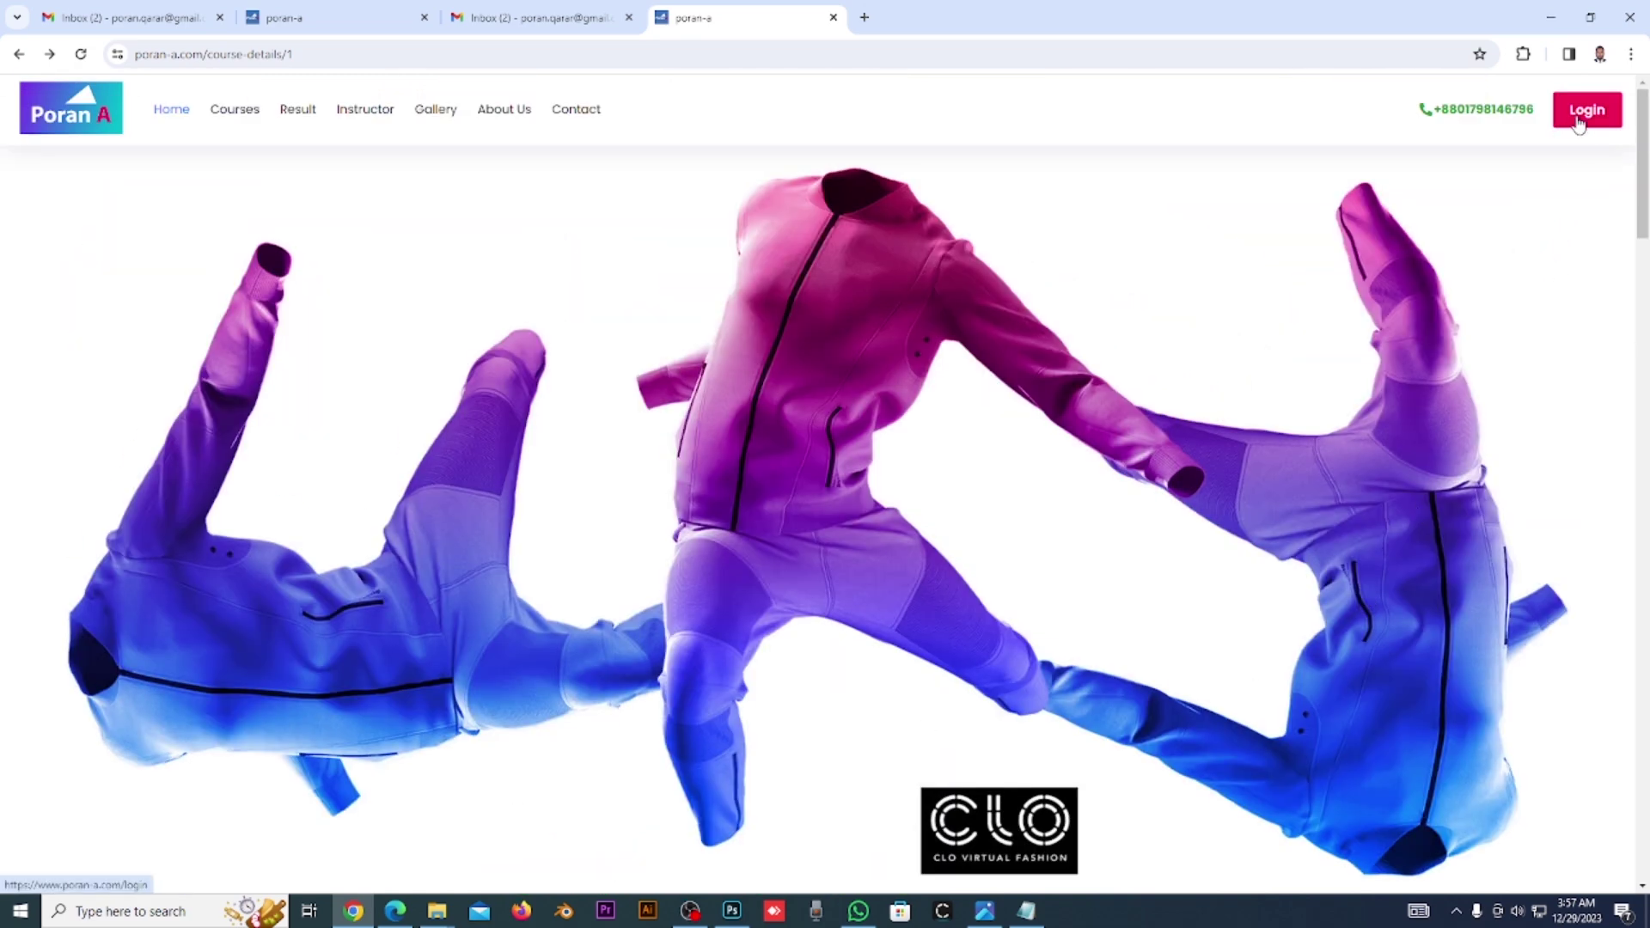
scroll(740, 626, down, 5)
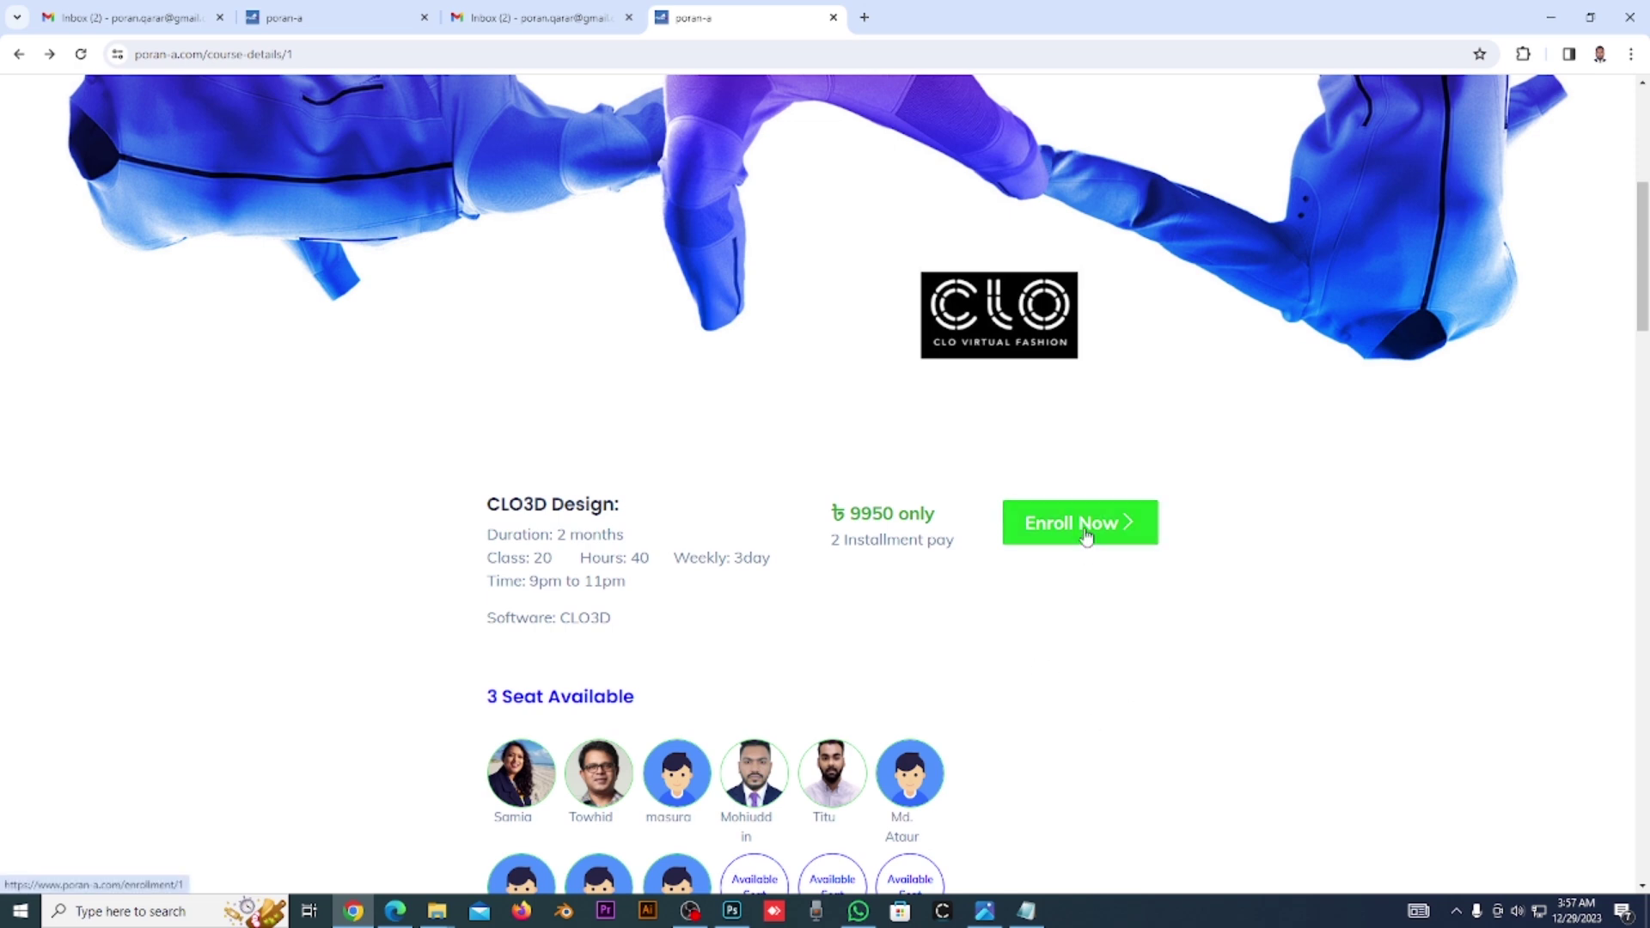
click(1074, 533)
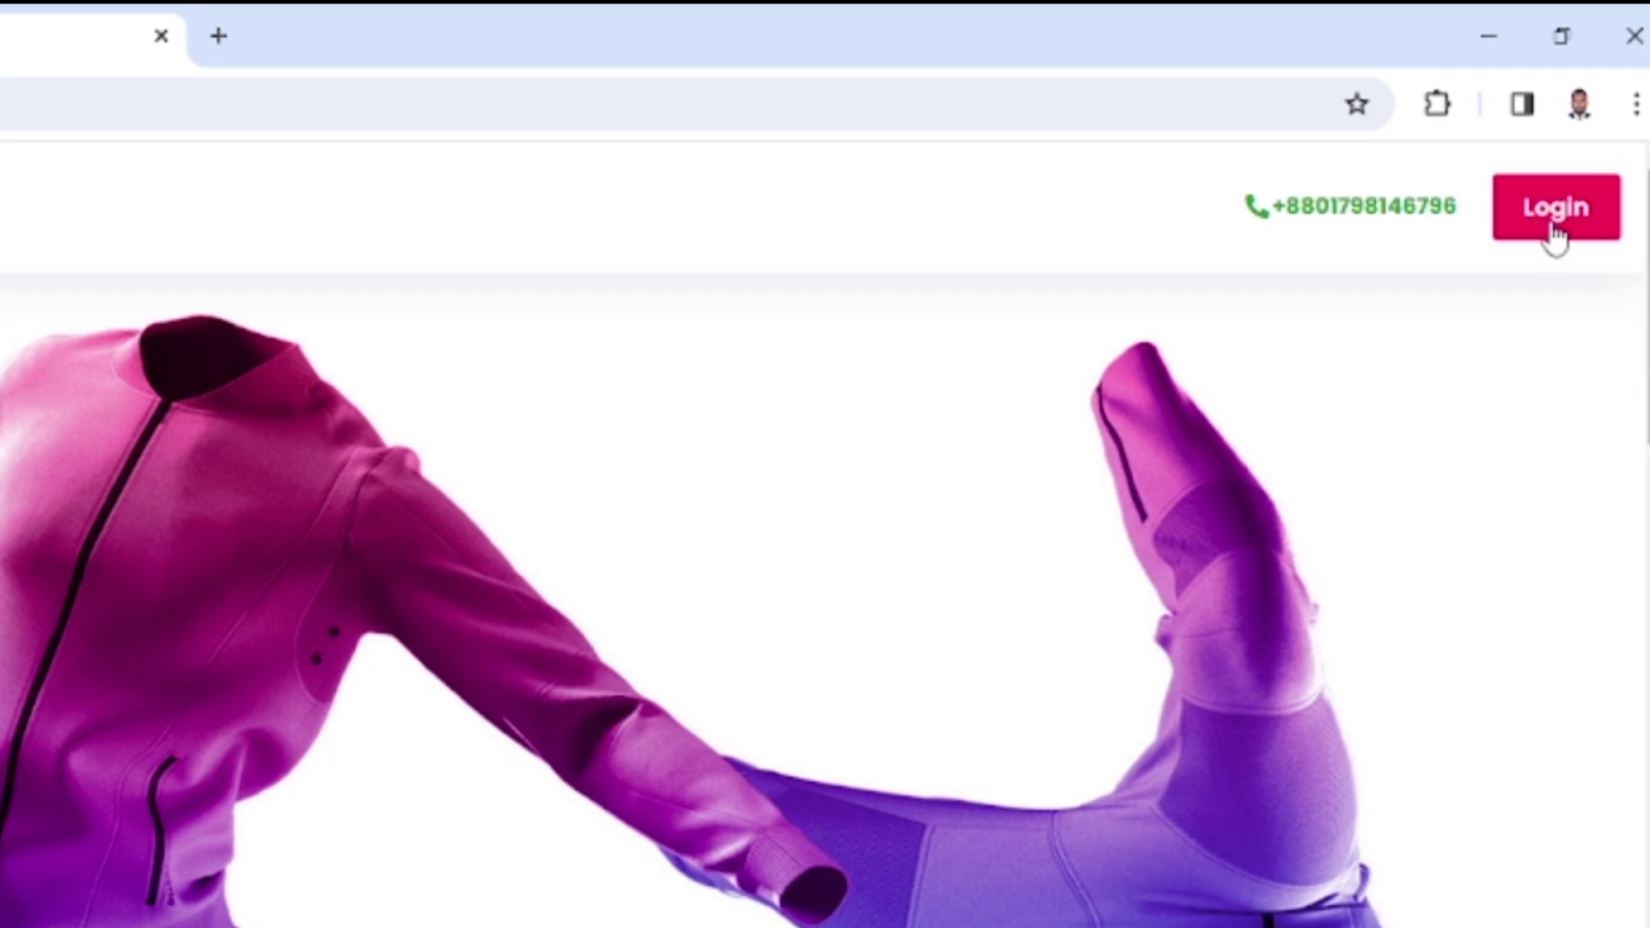
Open the Login page, try its email and password fields, then go to the sign-up form.
click(1554, 231)
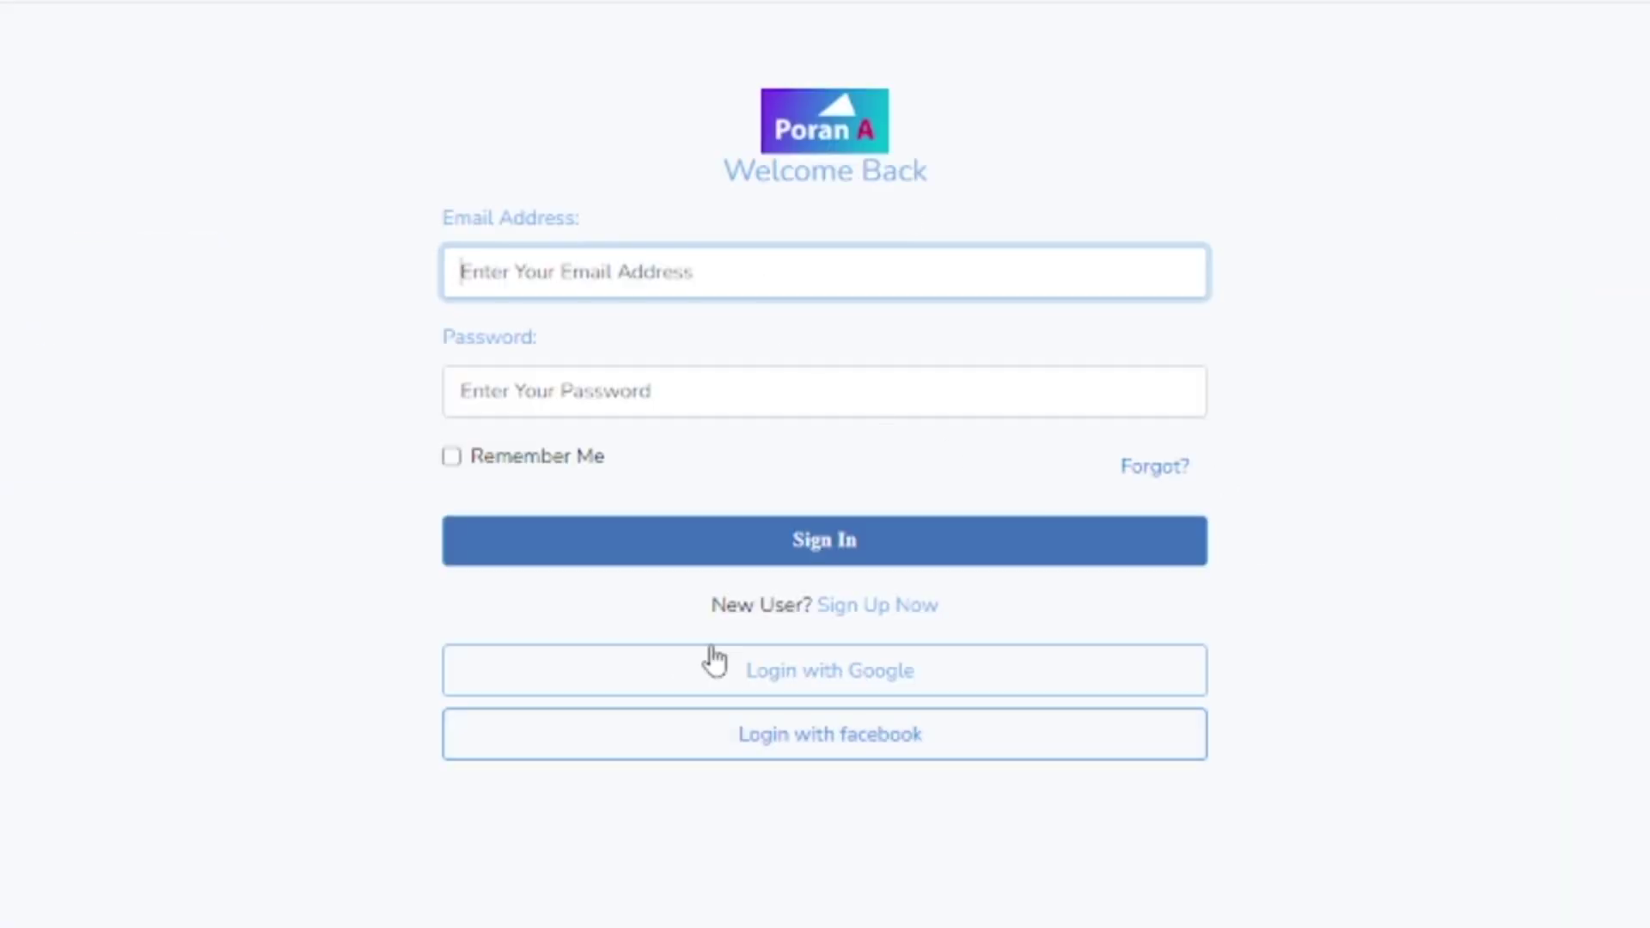
click(574, 258)
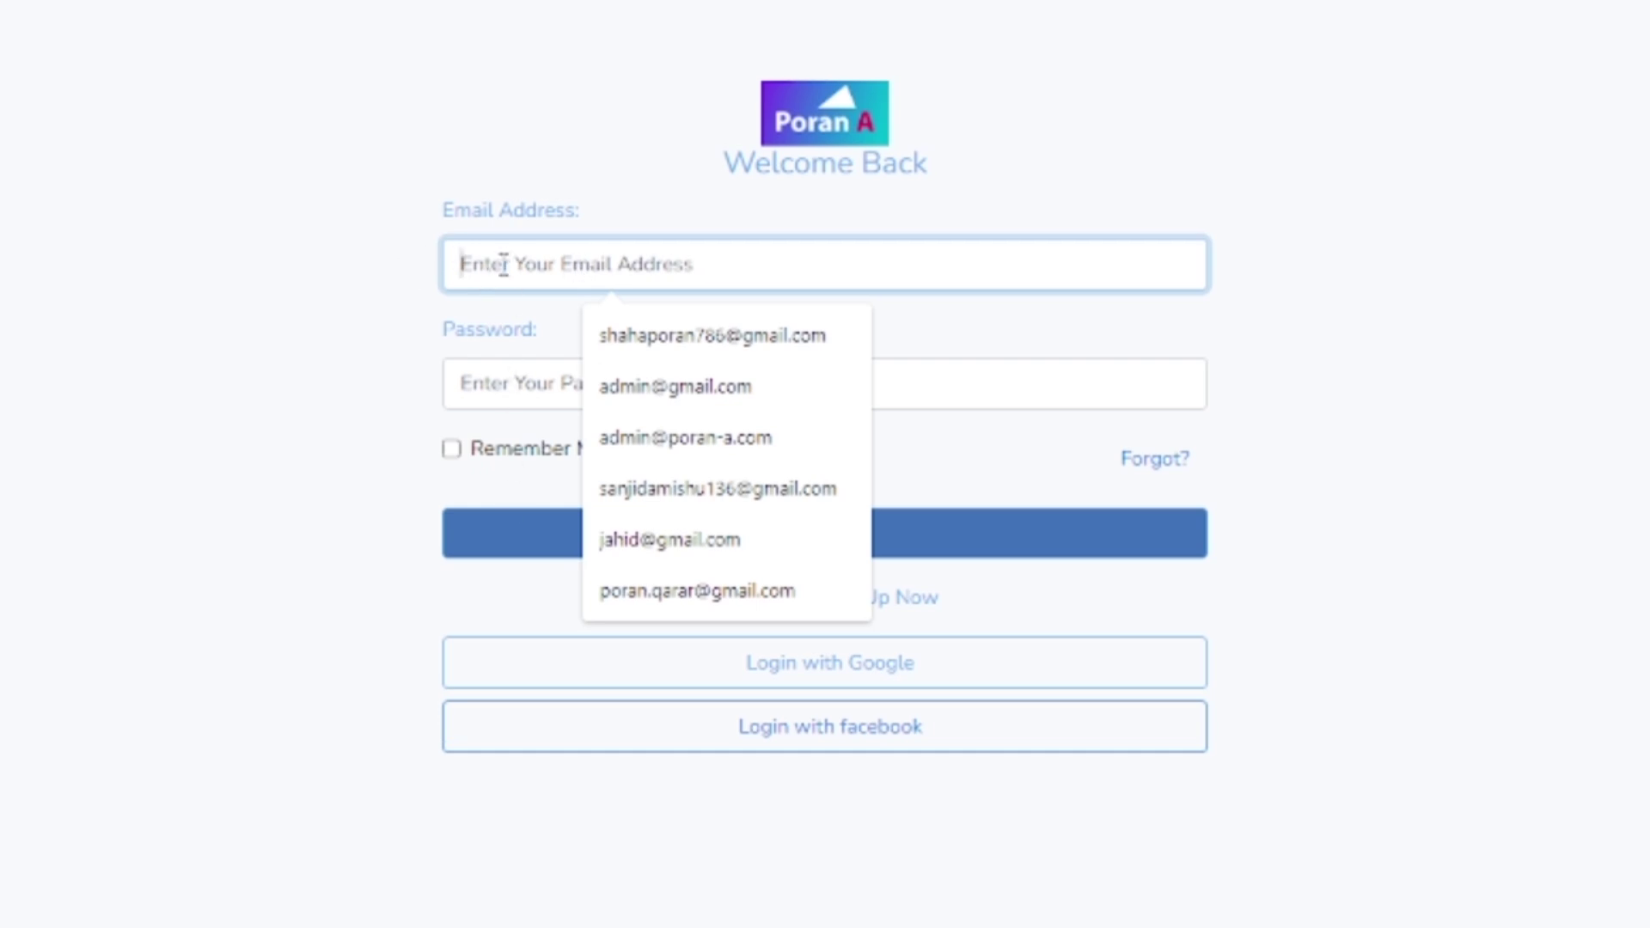
click(508, 394)
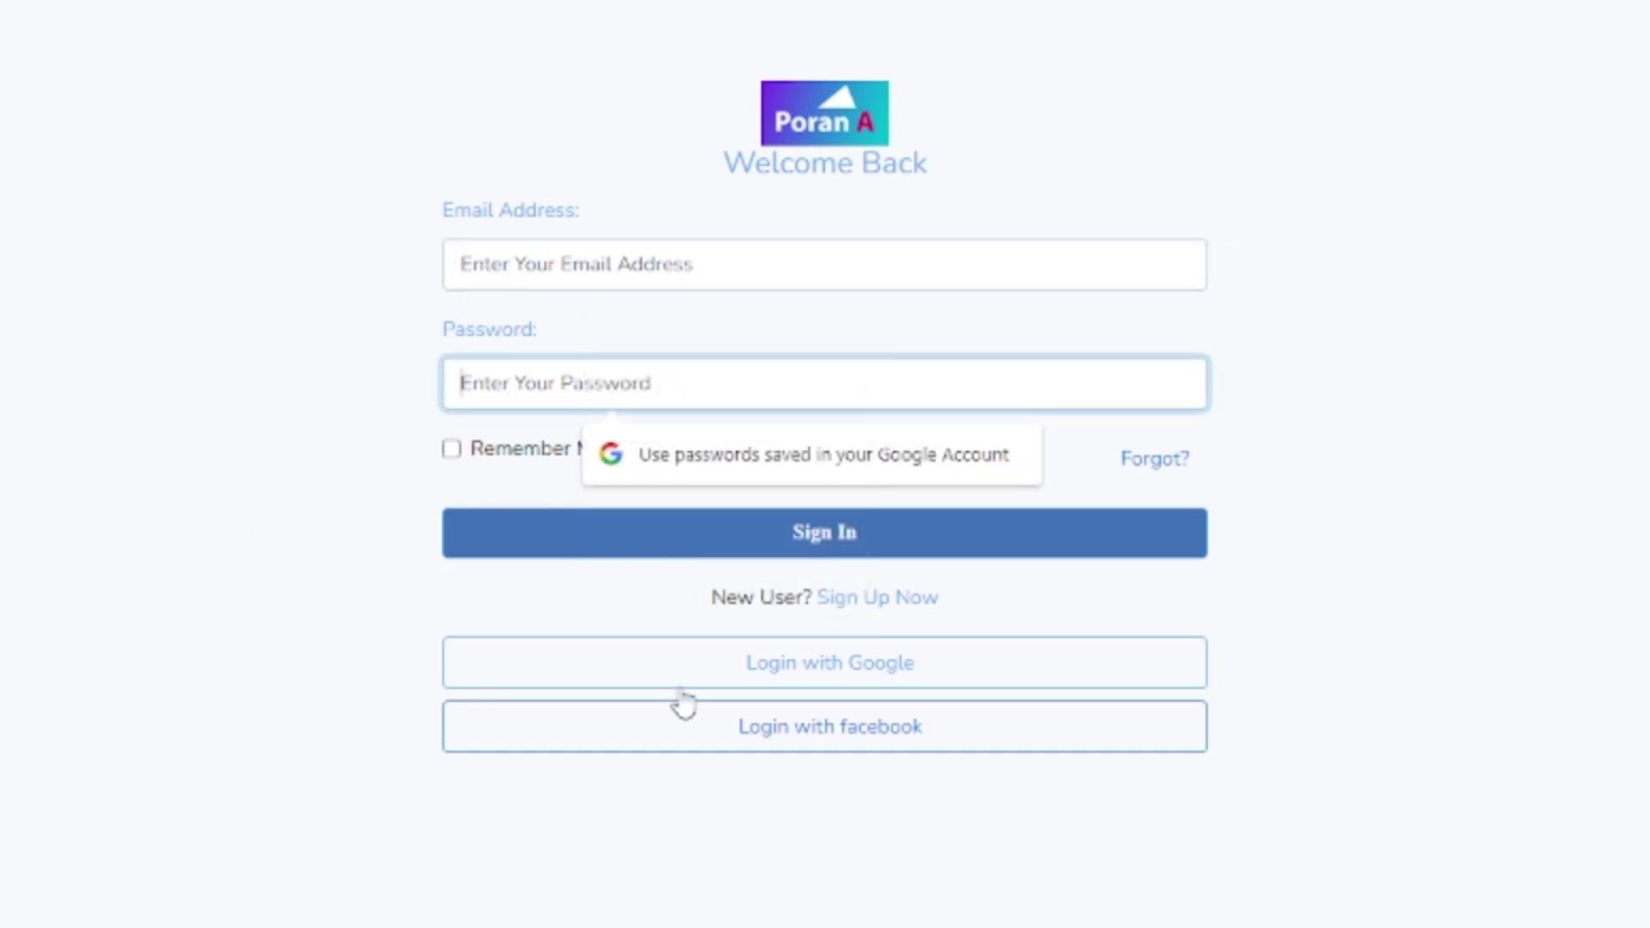
click(875, 602)
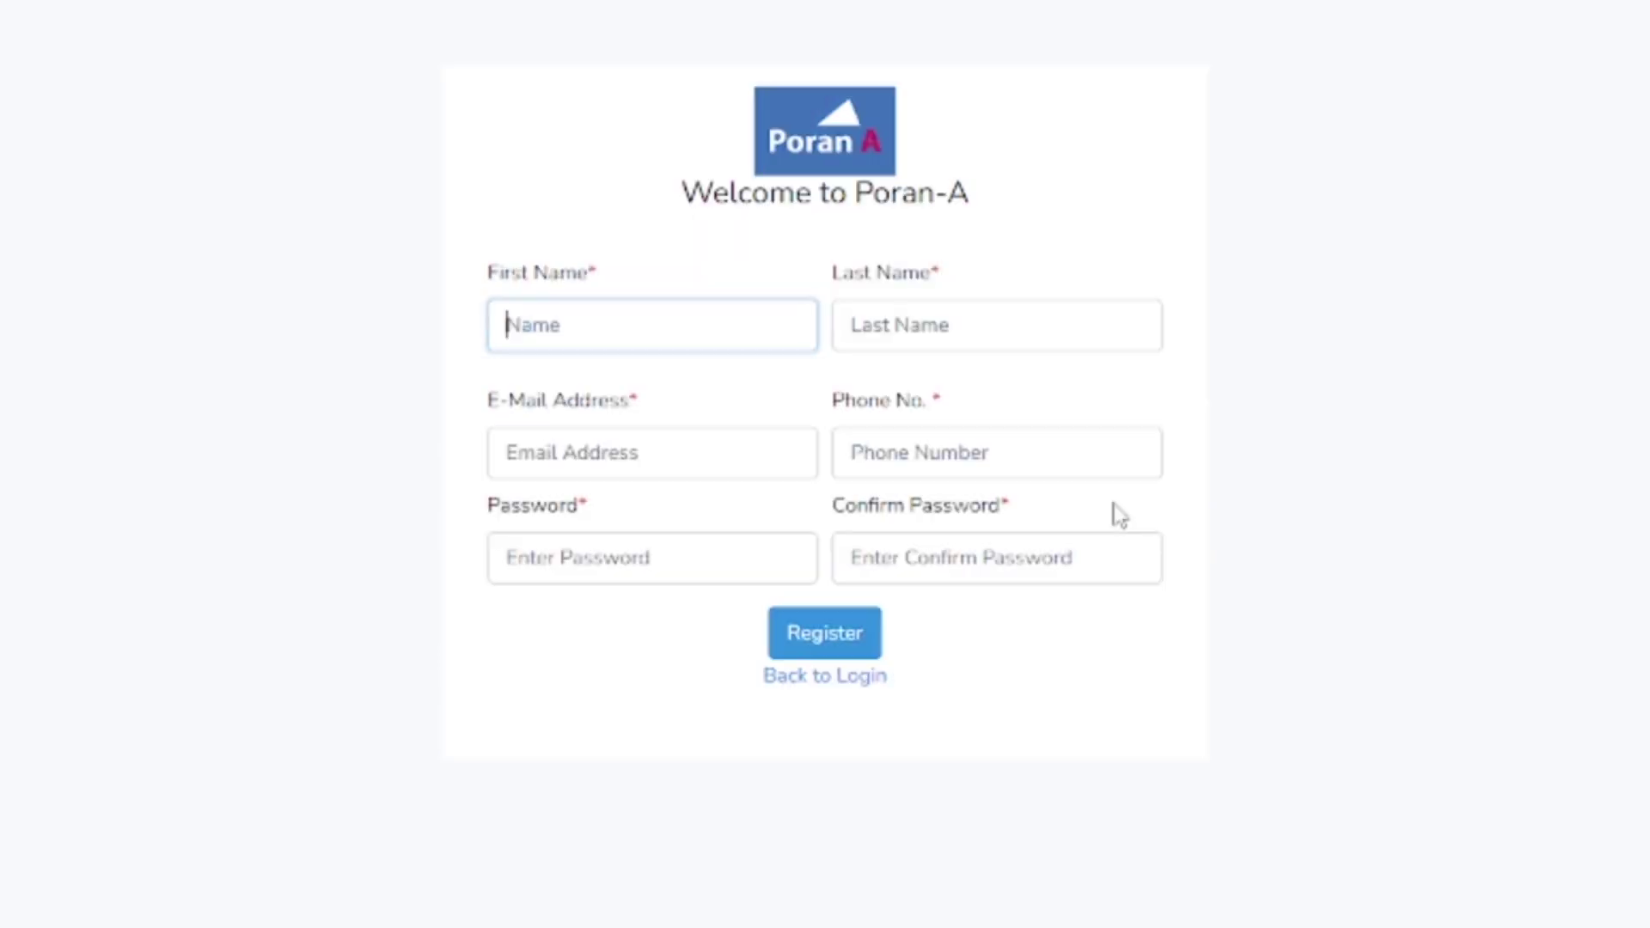
Enter the user's first and last name and check the autofilled email address.
click(579, 324)
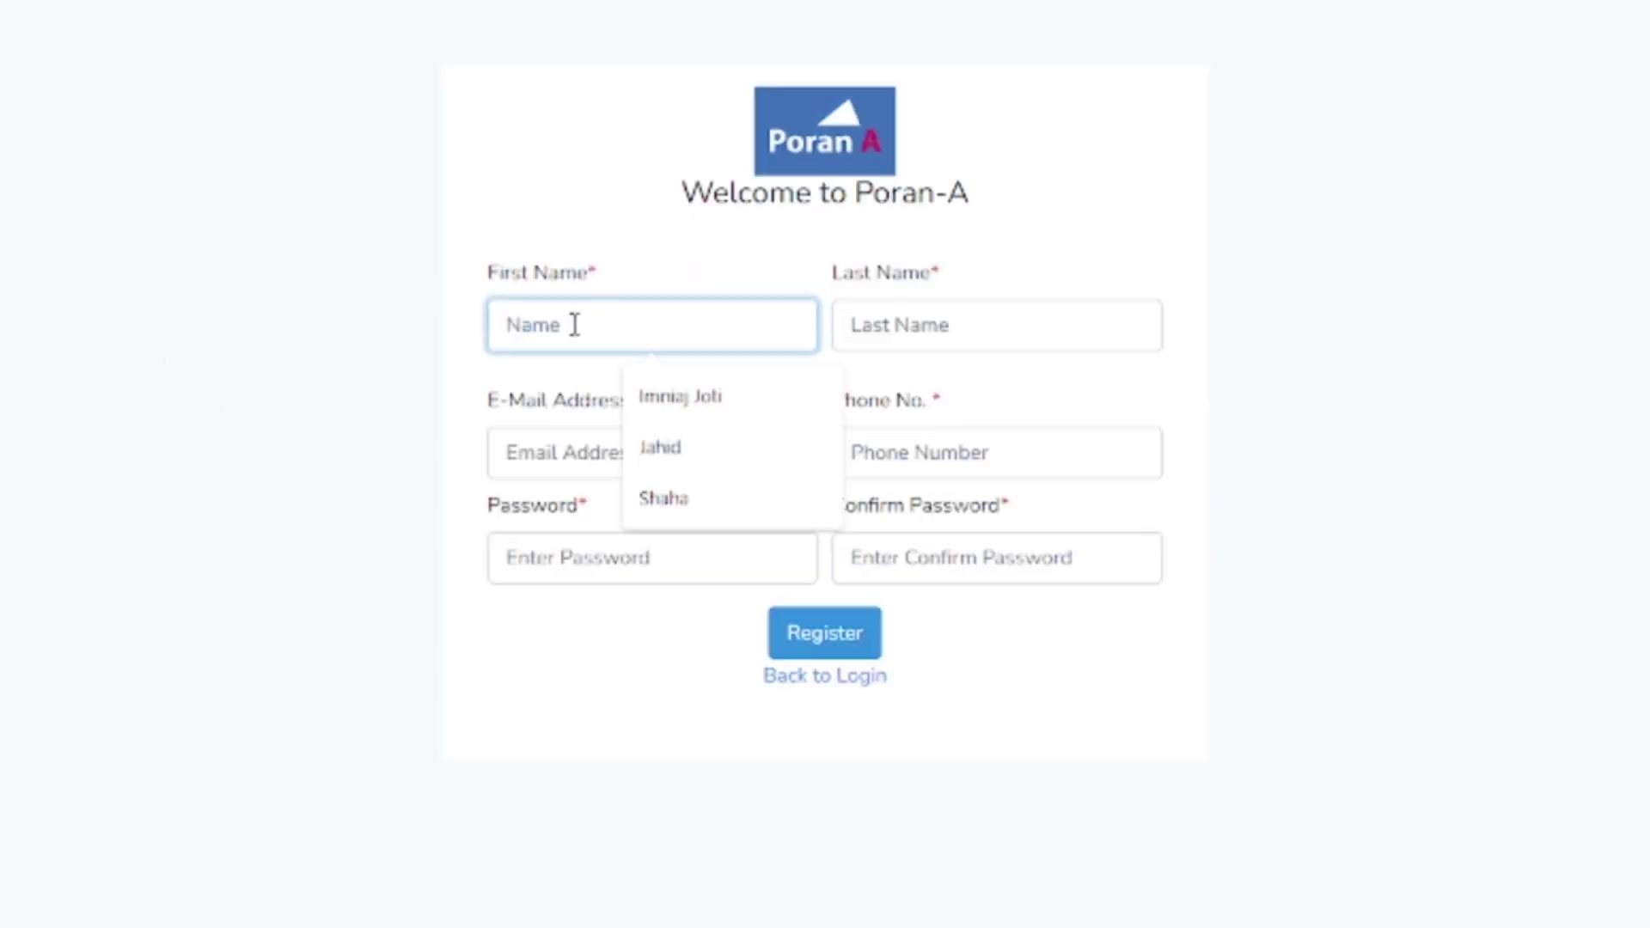
click(918, 404)
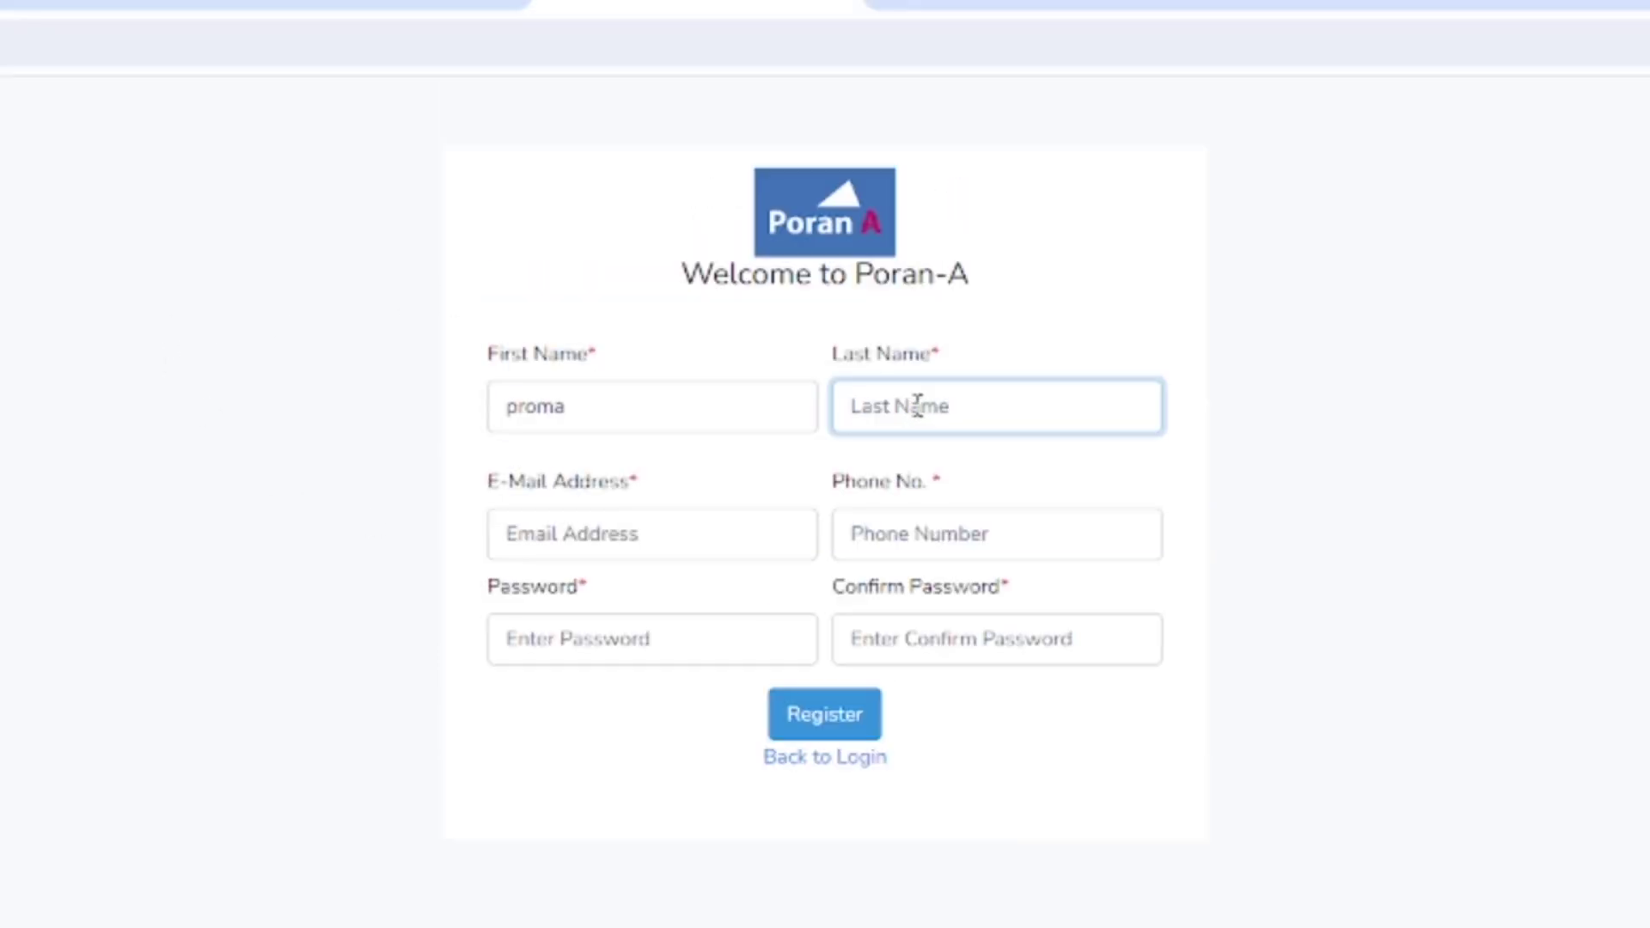
click(980, 533)
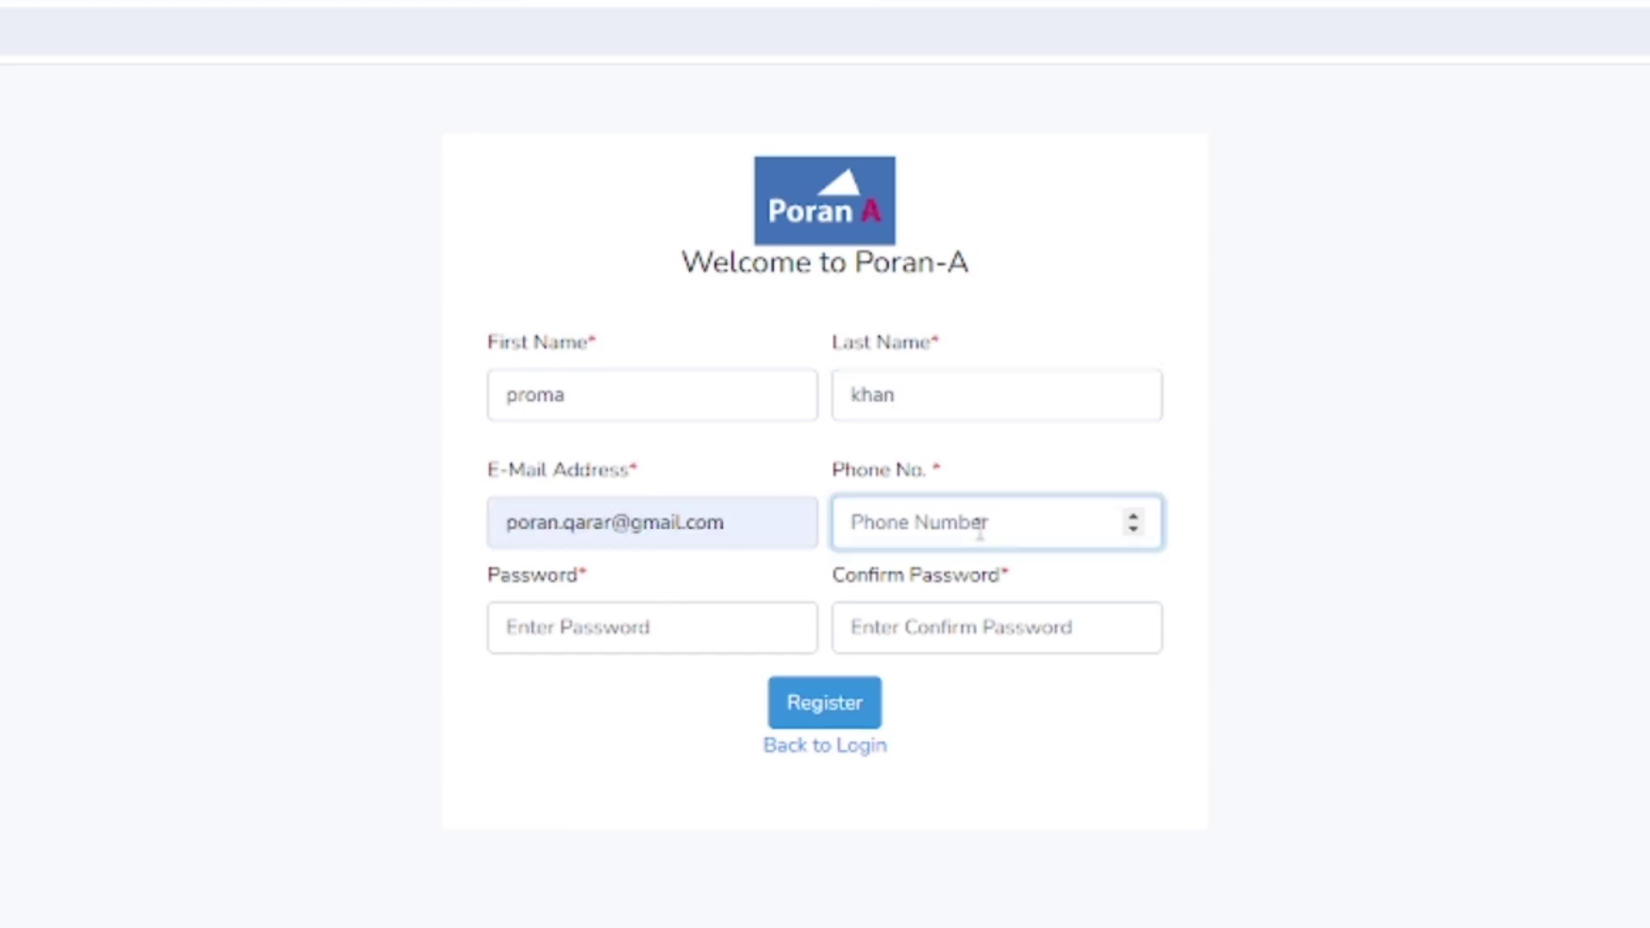
drag(737, 524, 412, 521)
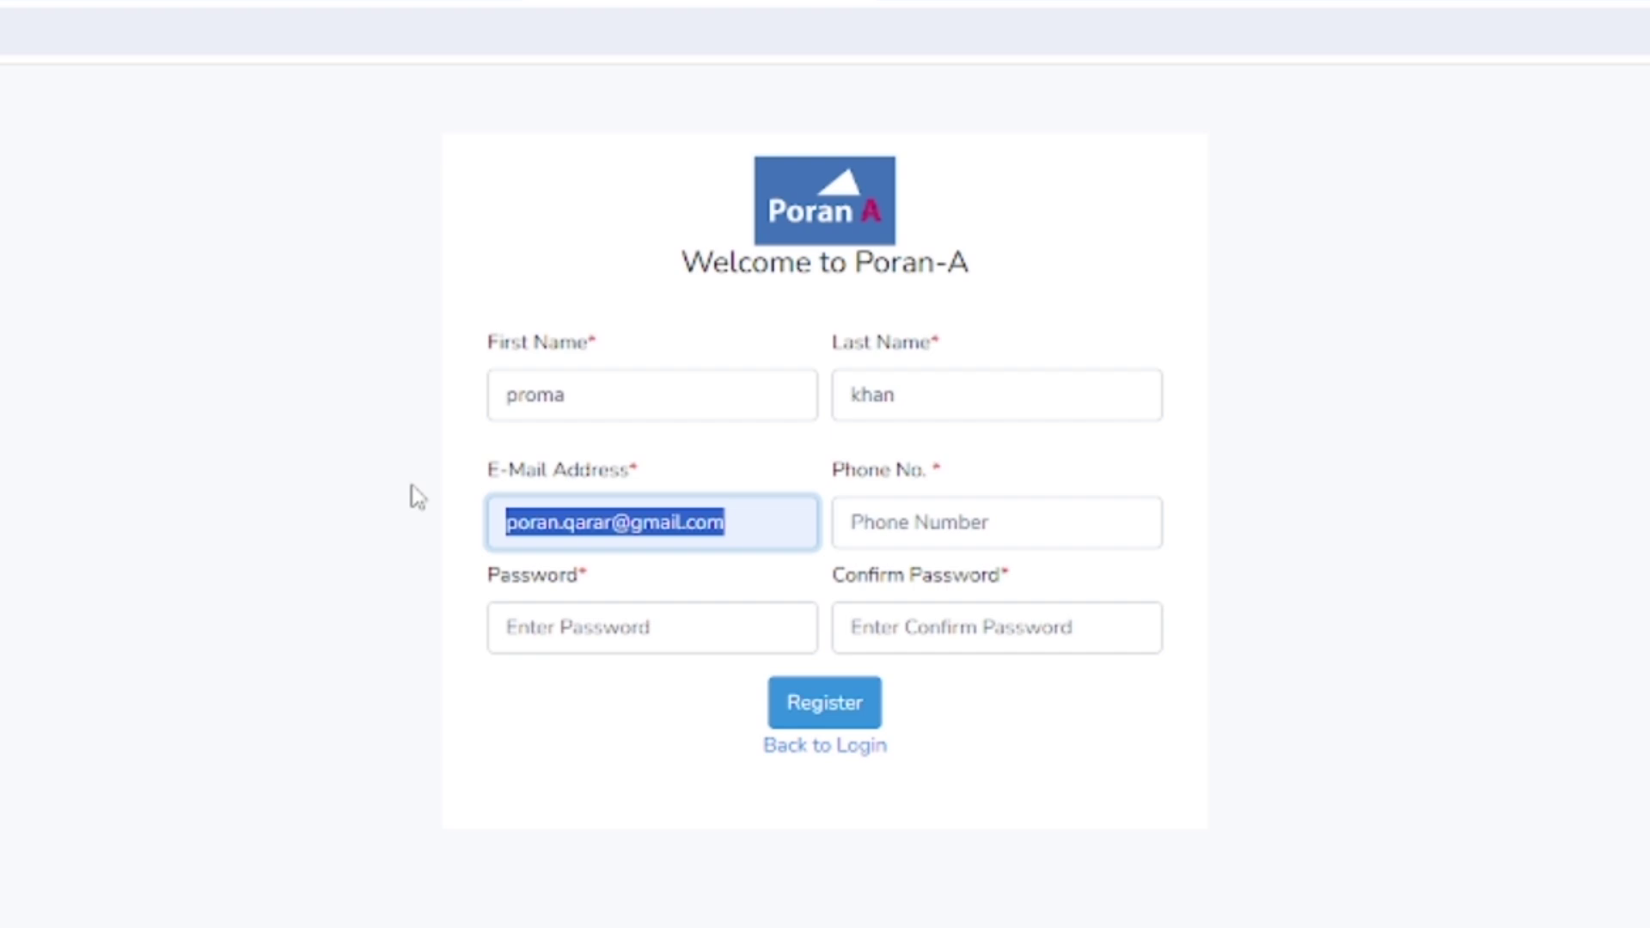
click(341, 574)
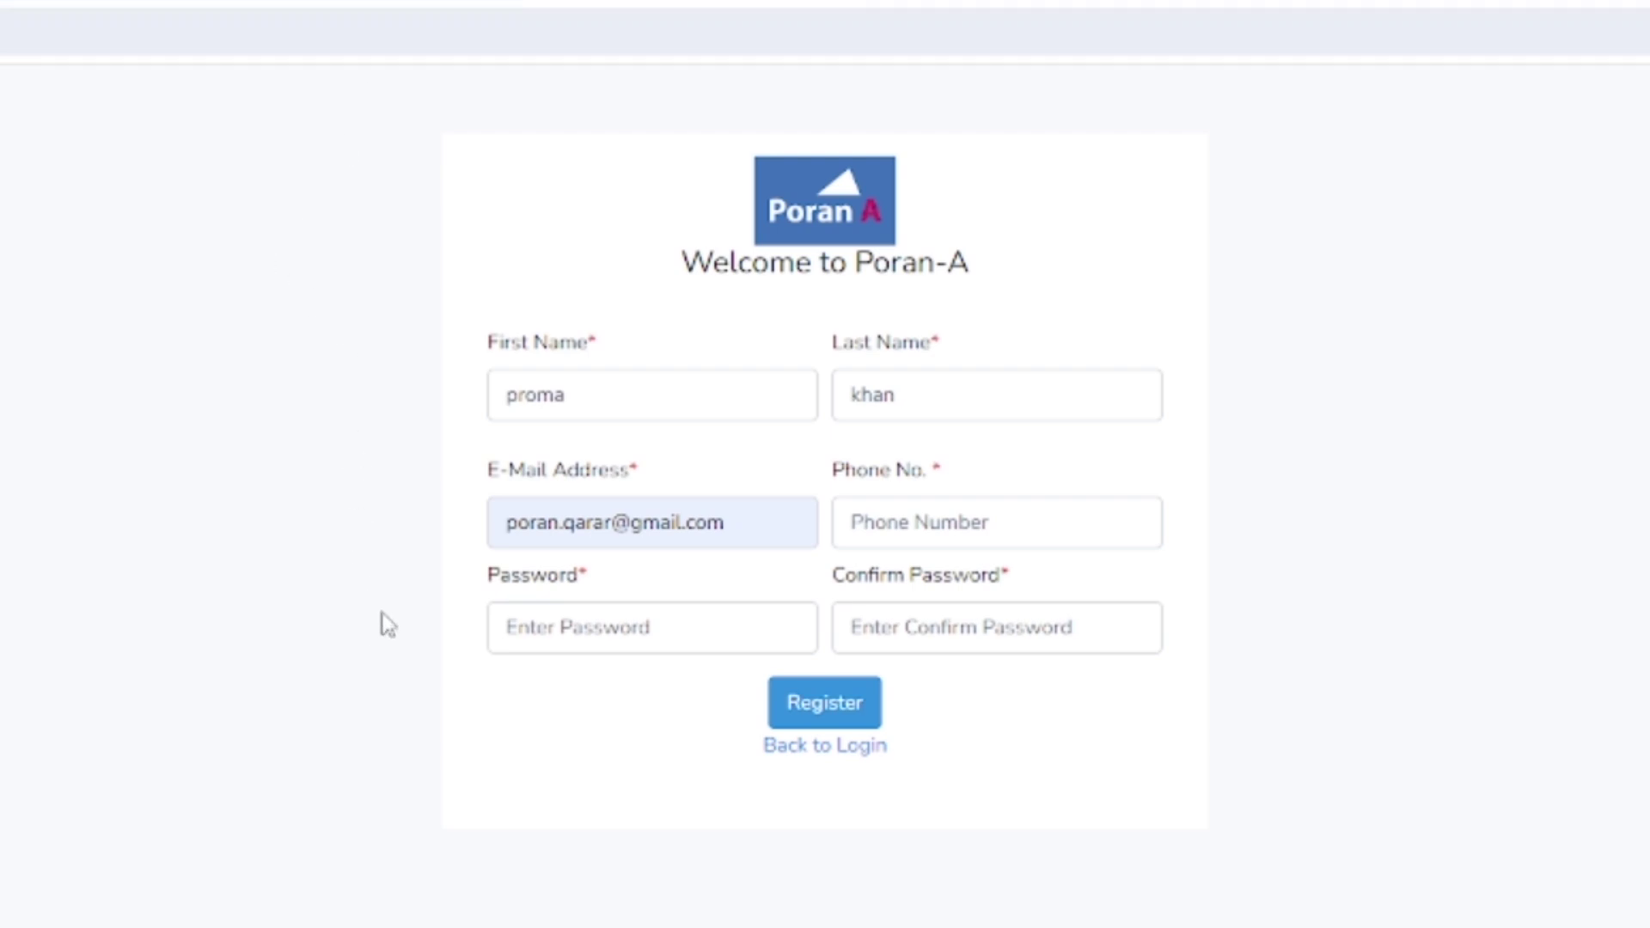
Enter the phone number, account password and its confirmation, then submit the registration.
click(968, 533)
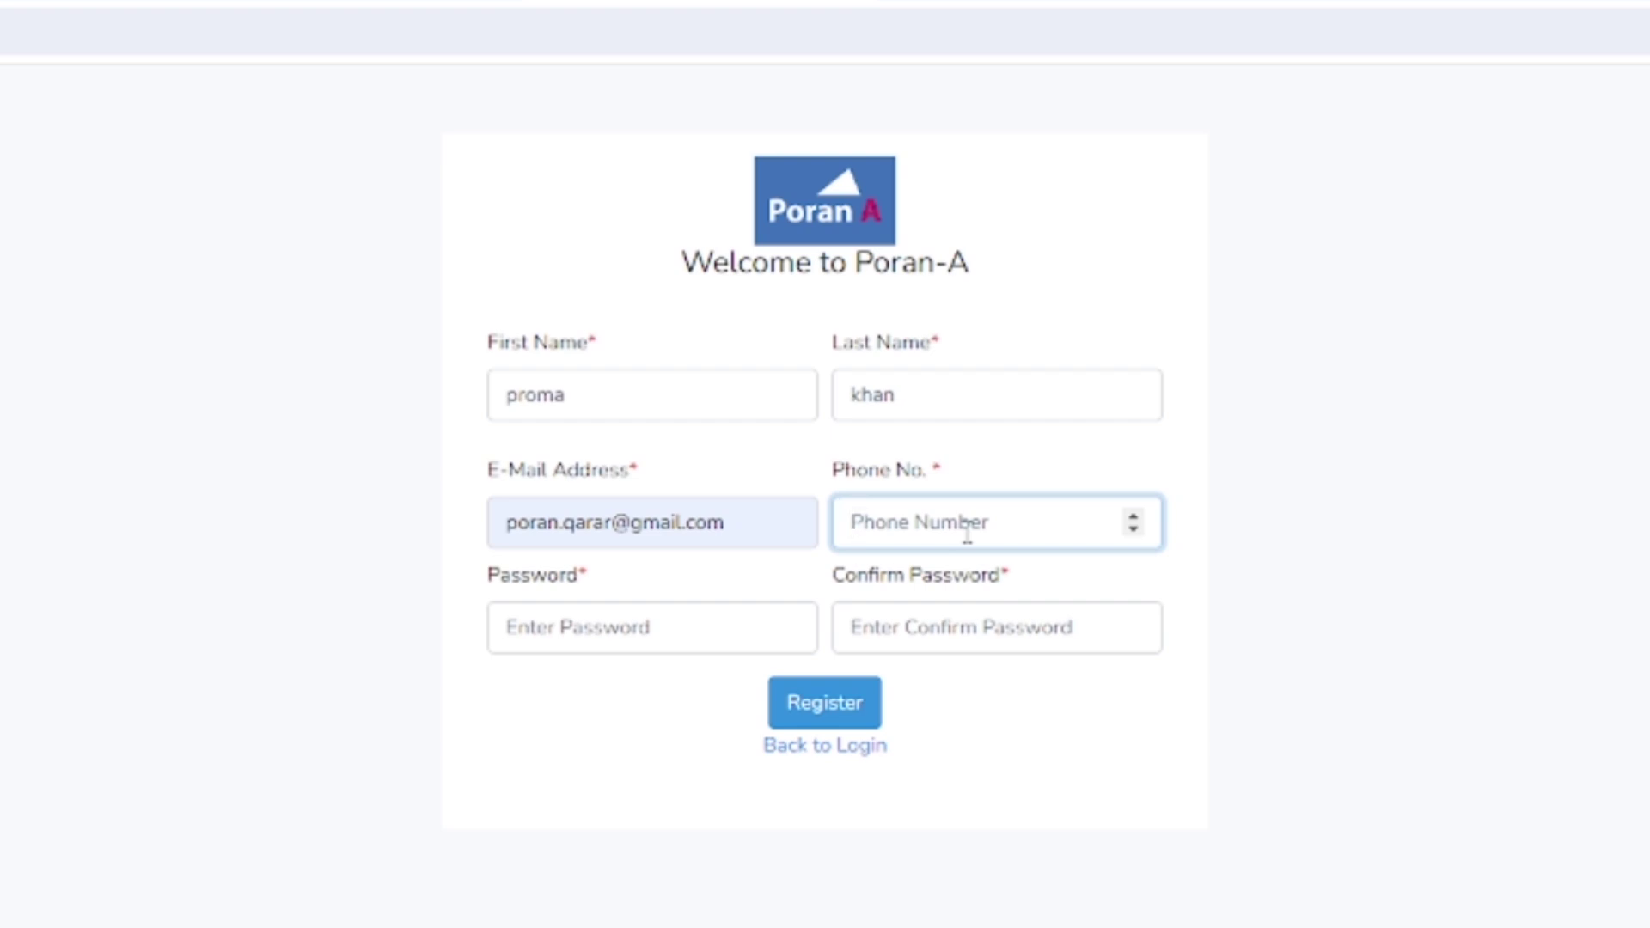
click(587, 630)
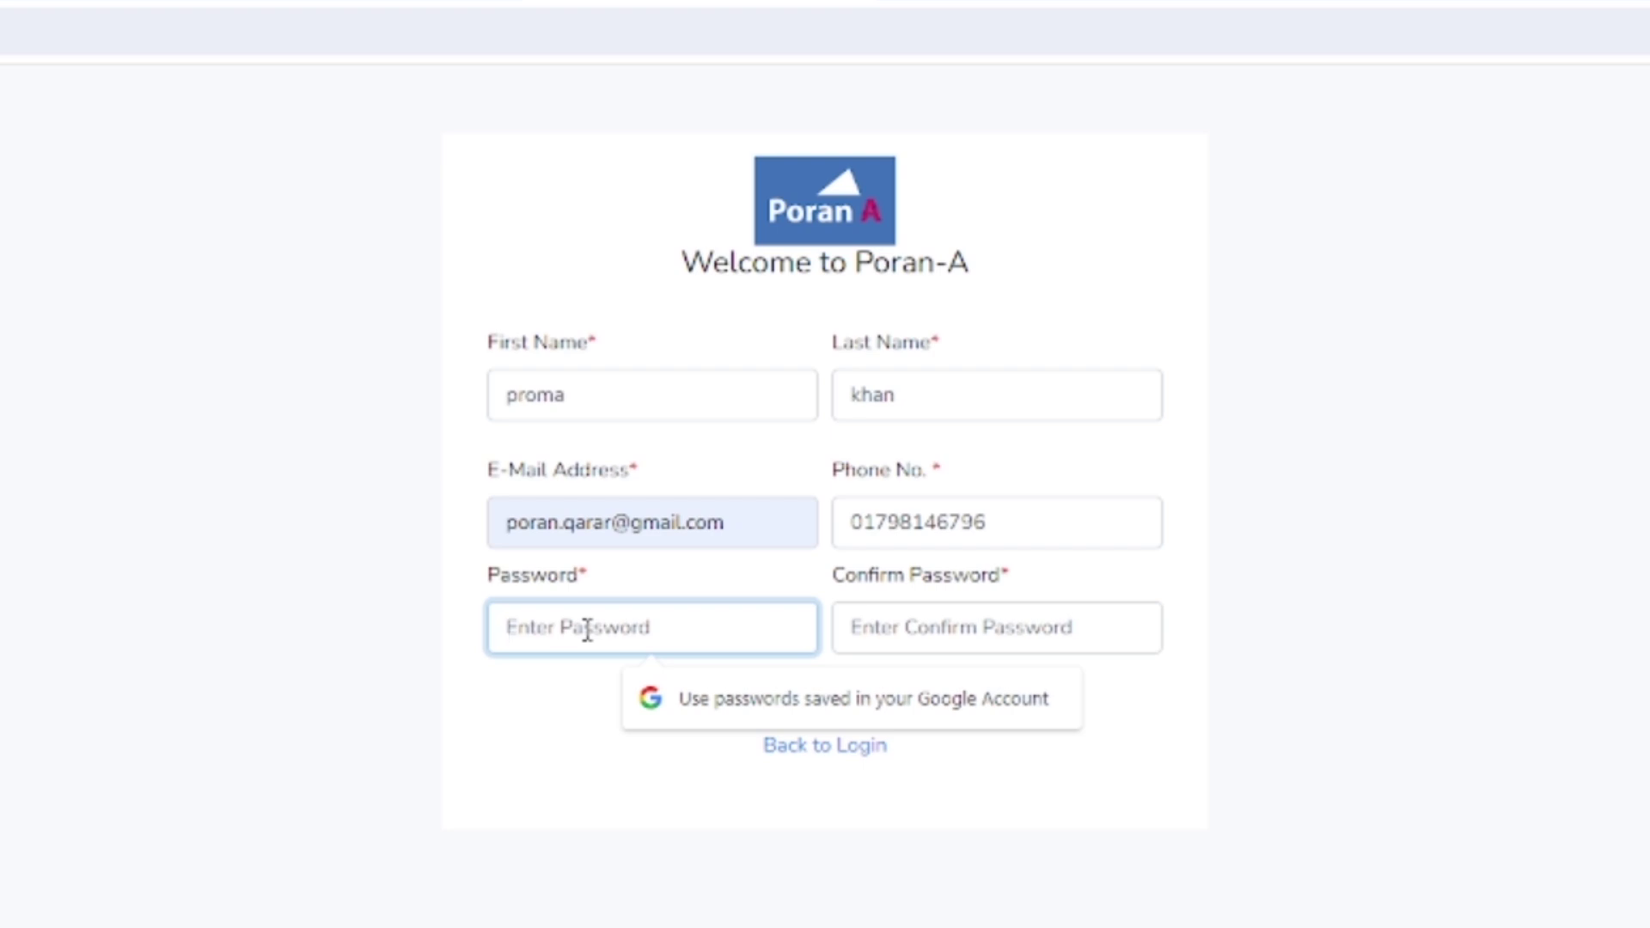
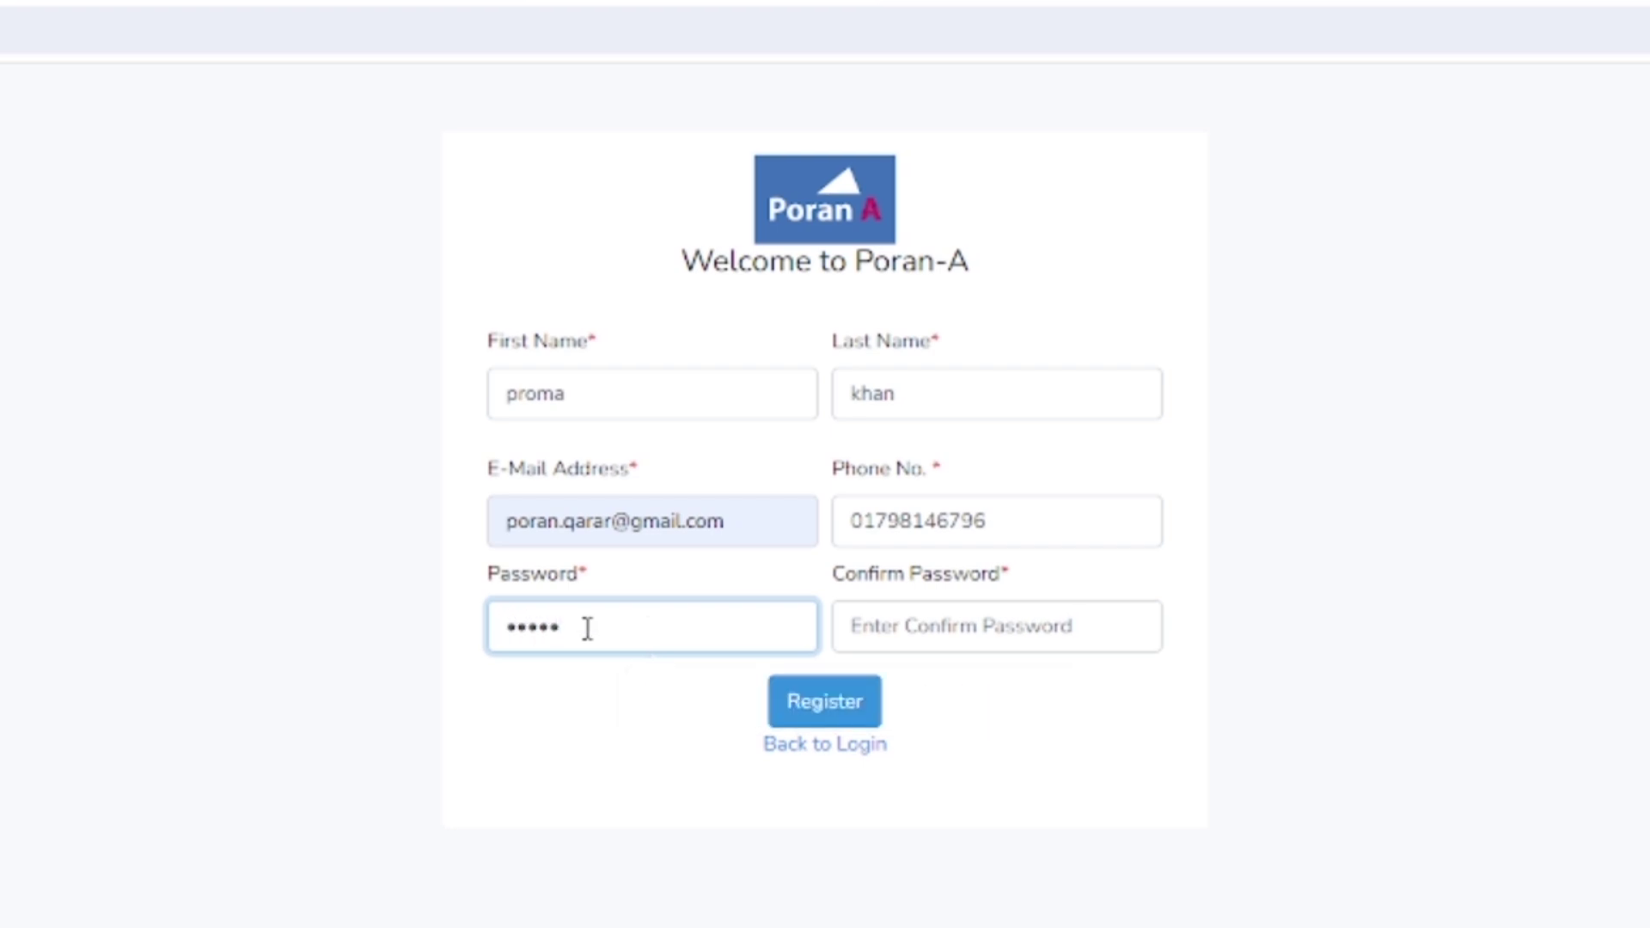
click(957, 633)
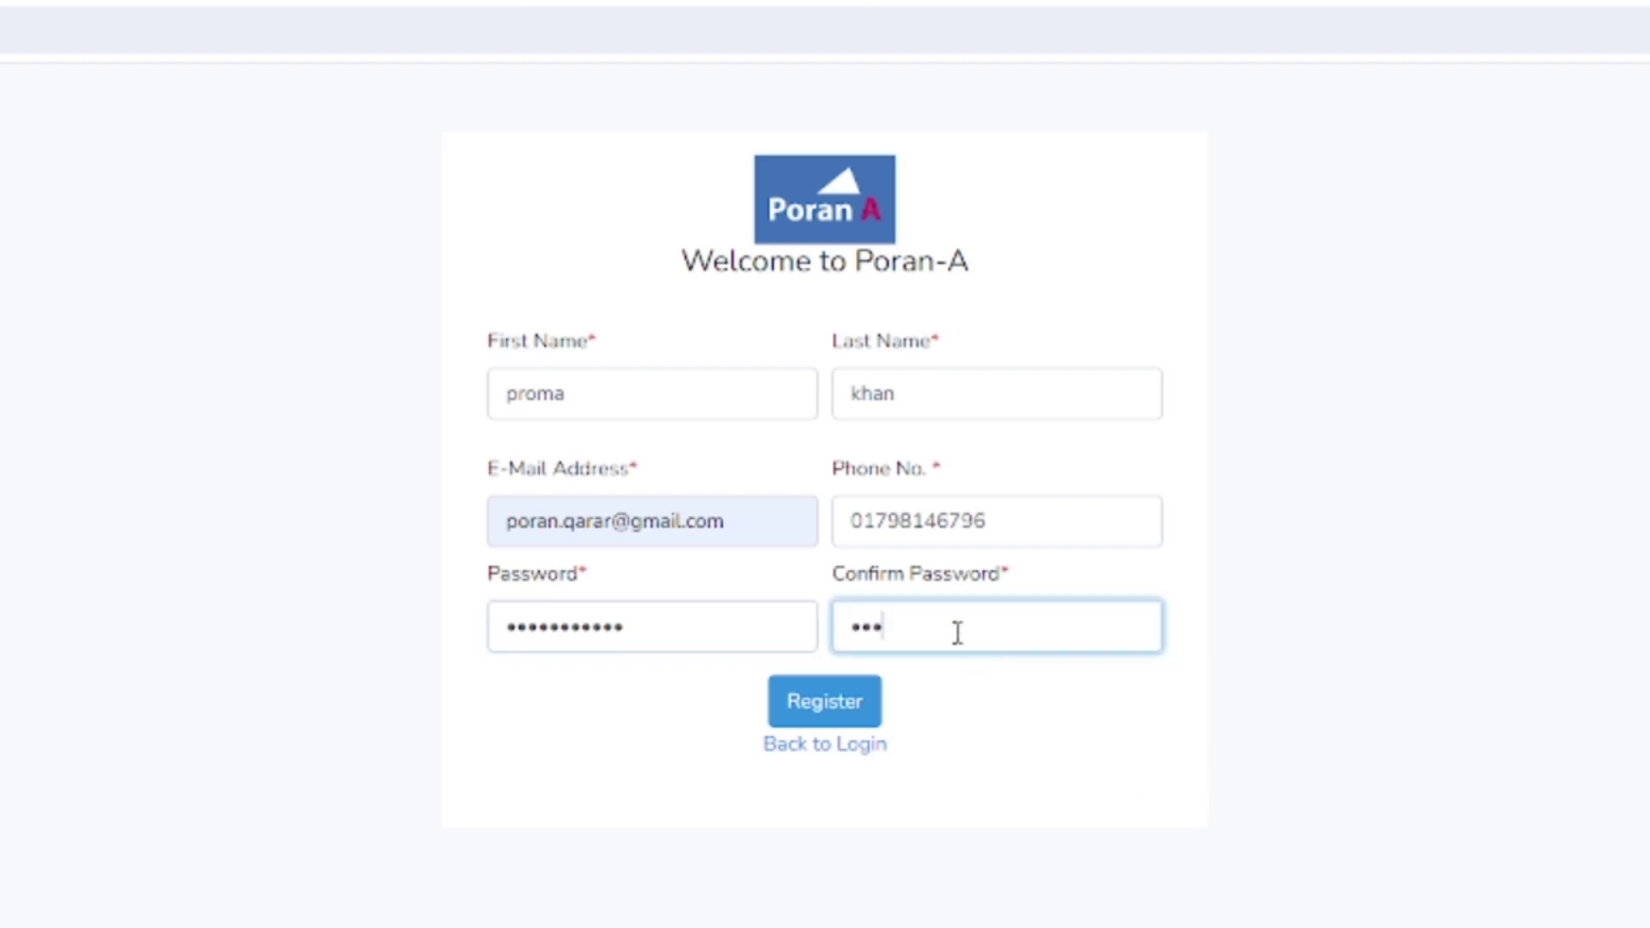
click(842, 710)
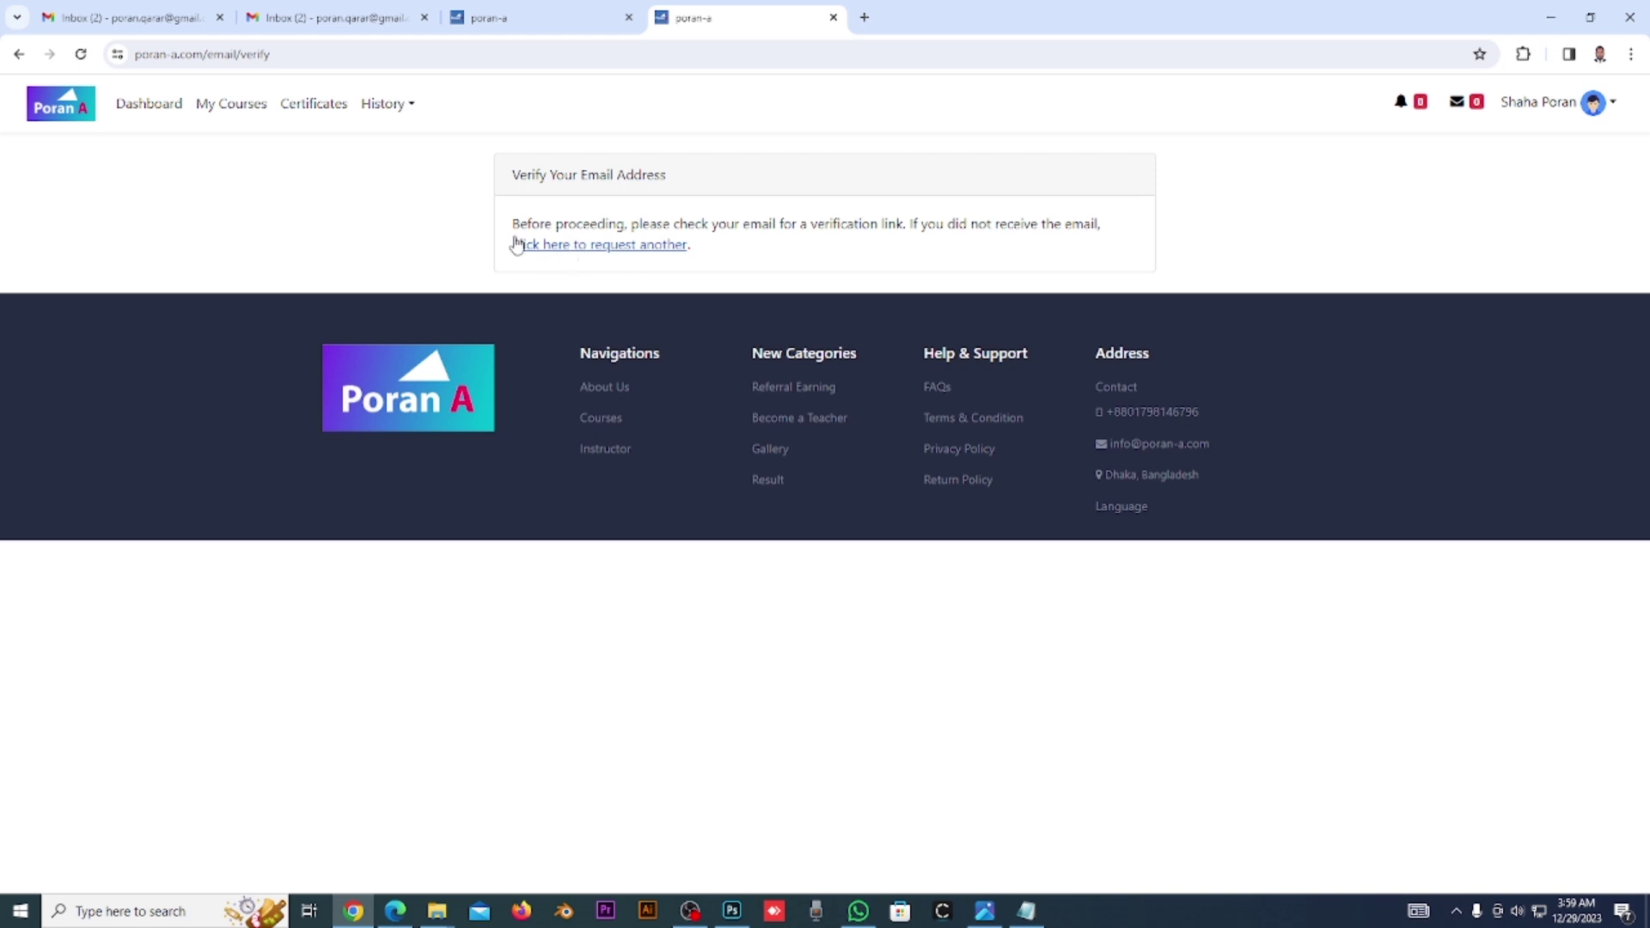
In Gmail, open Poran-A's 'Verify Email Address' message and confirm the address.
click(336, 17)
scroll(537, 422, up, 1)
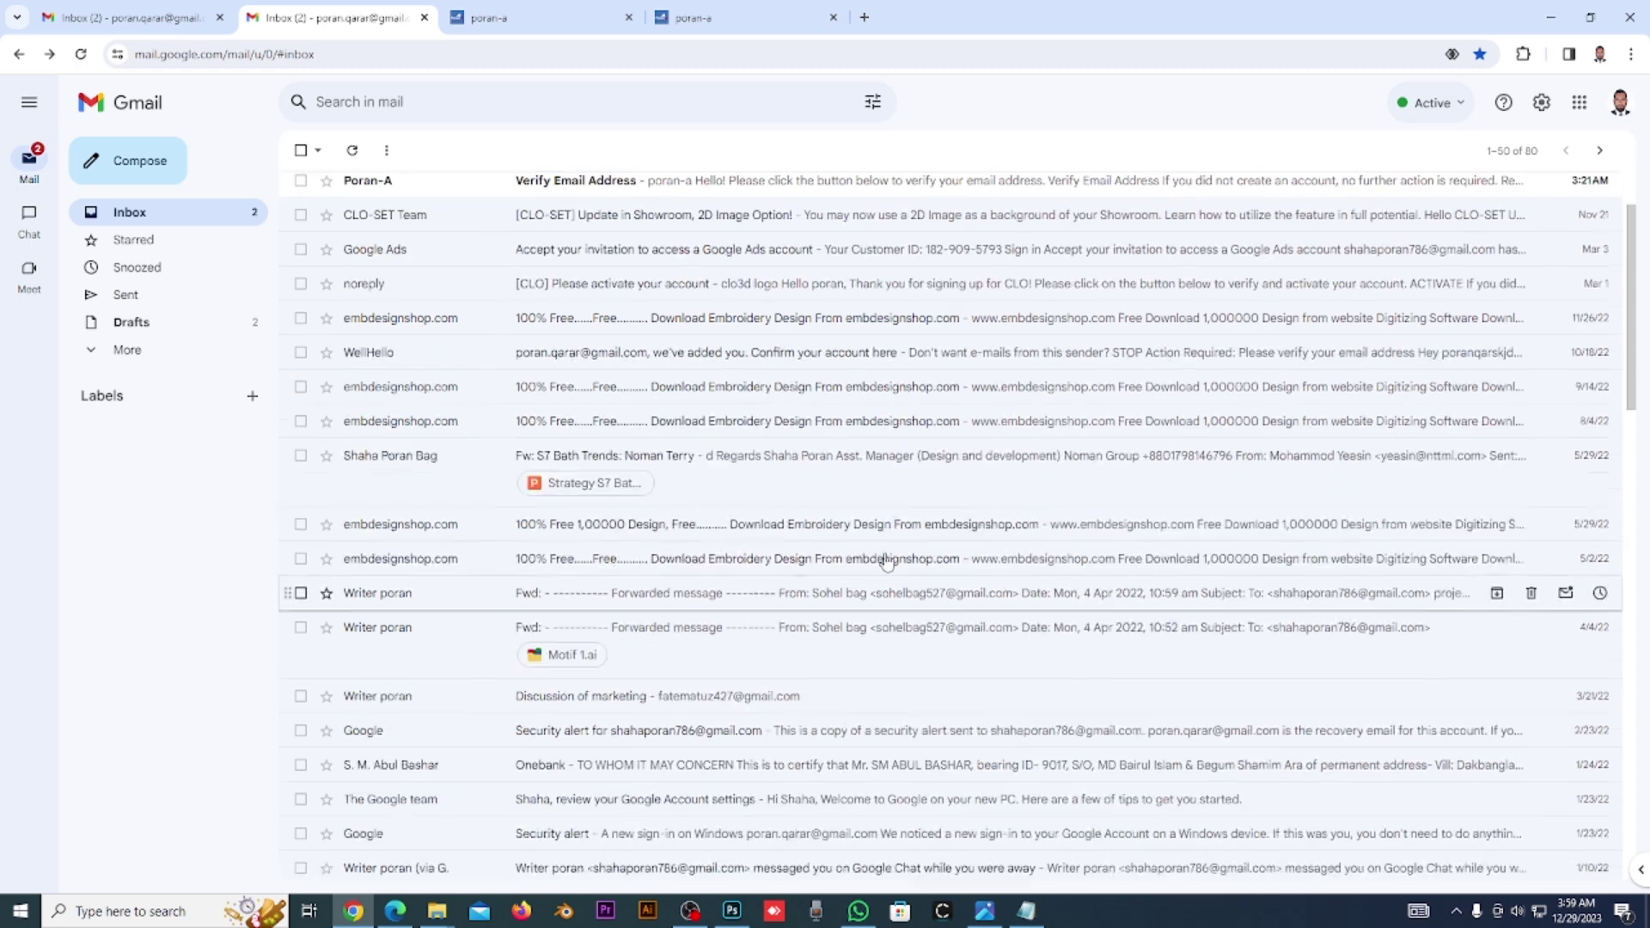
scroll(538, 421, up, 1)
scroll(645, 320, down, 1)
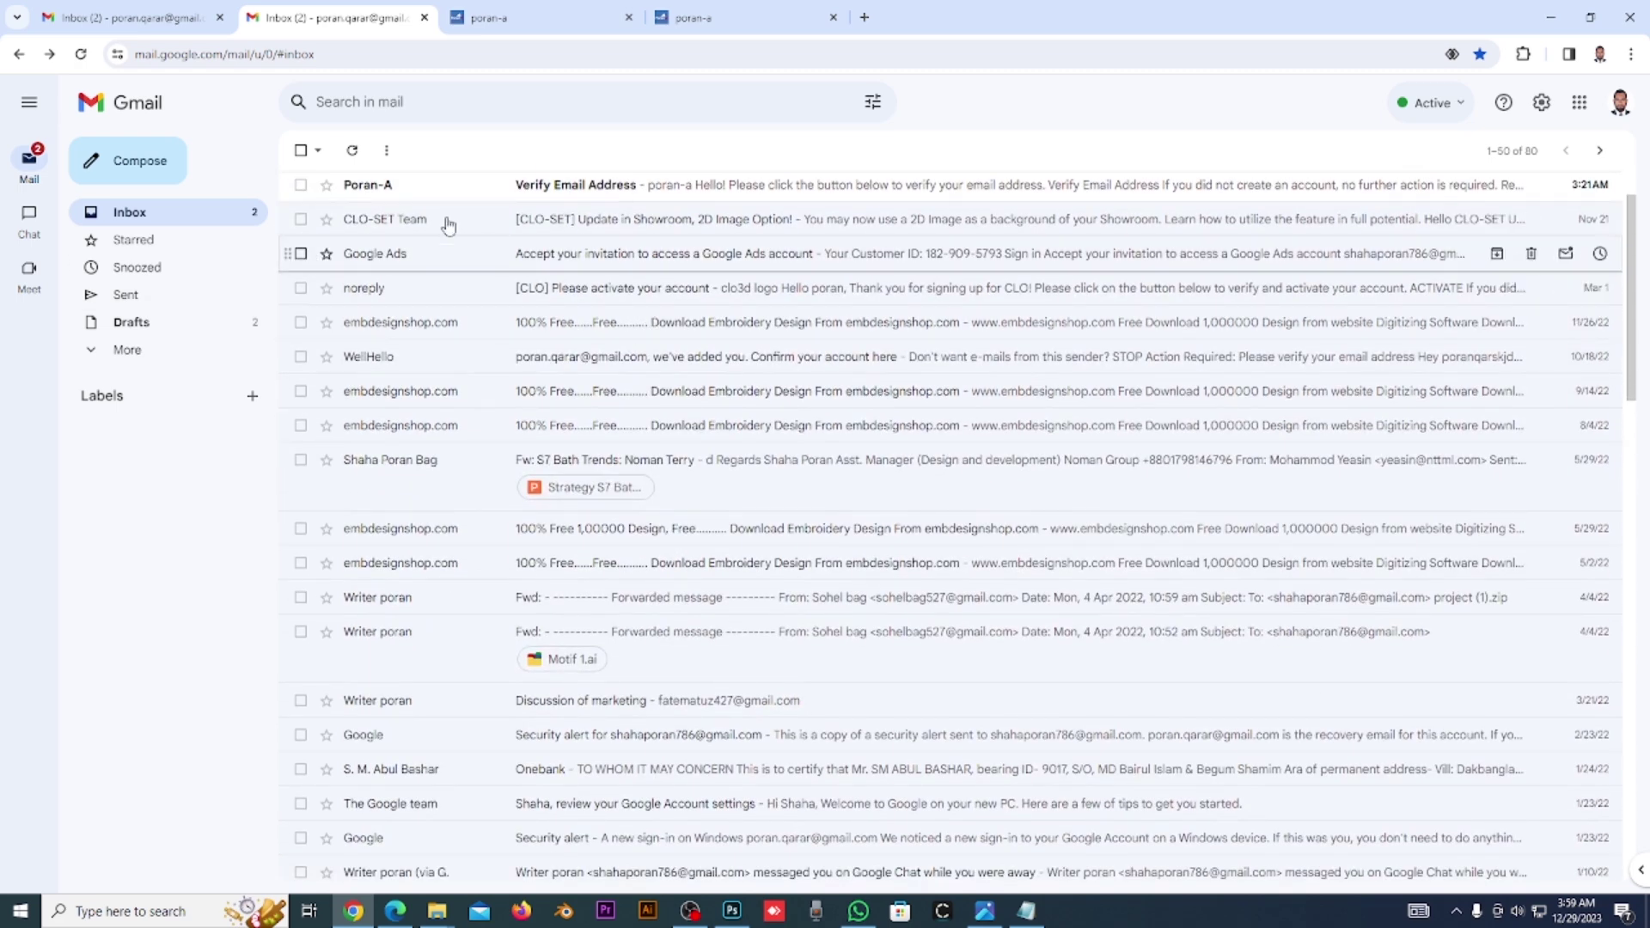
mouse_move(903, 184)
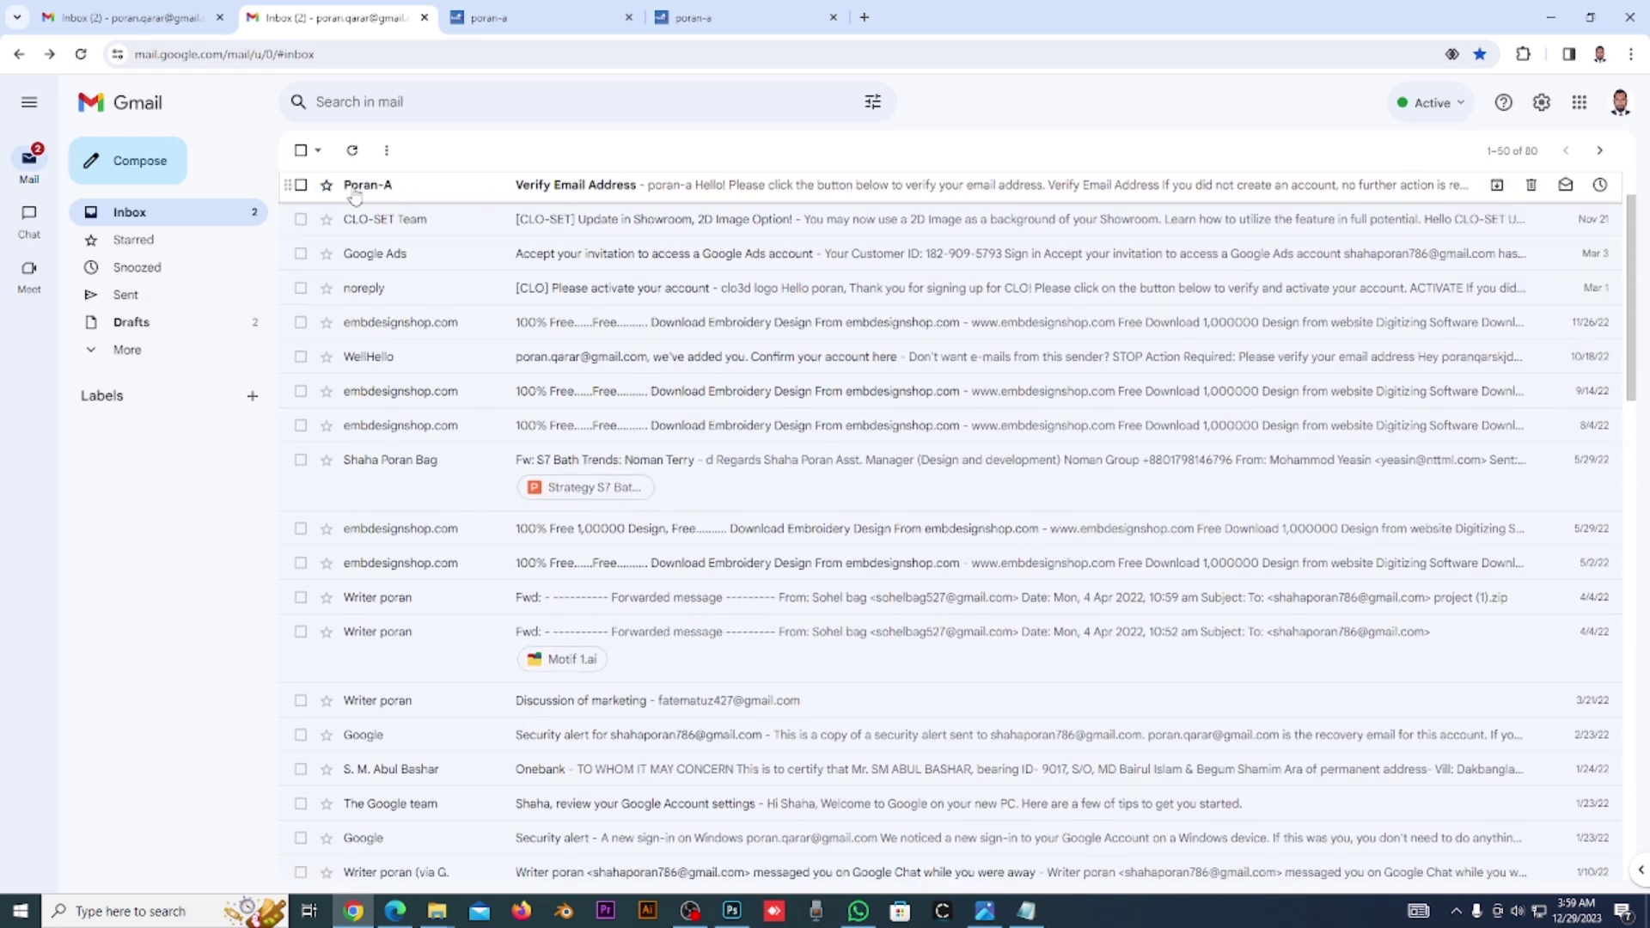
click(478, 188)
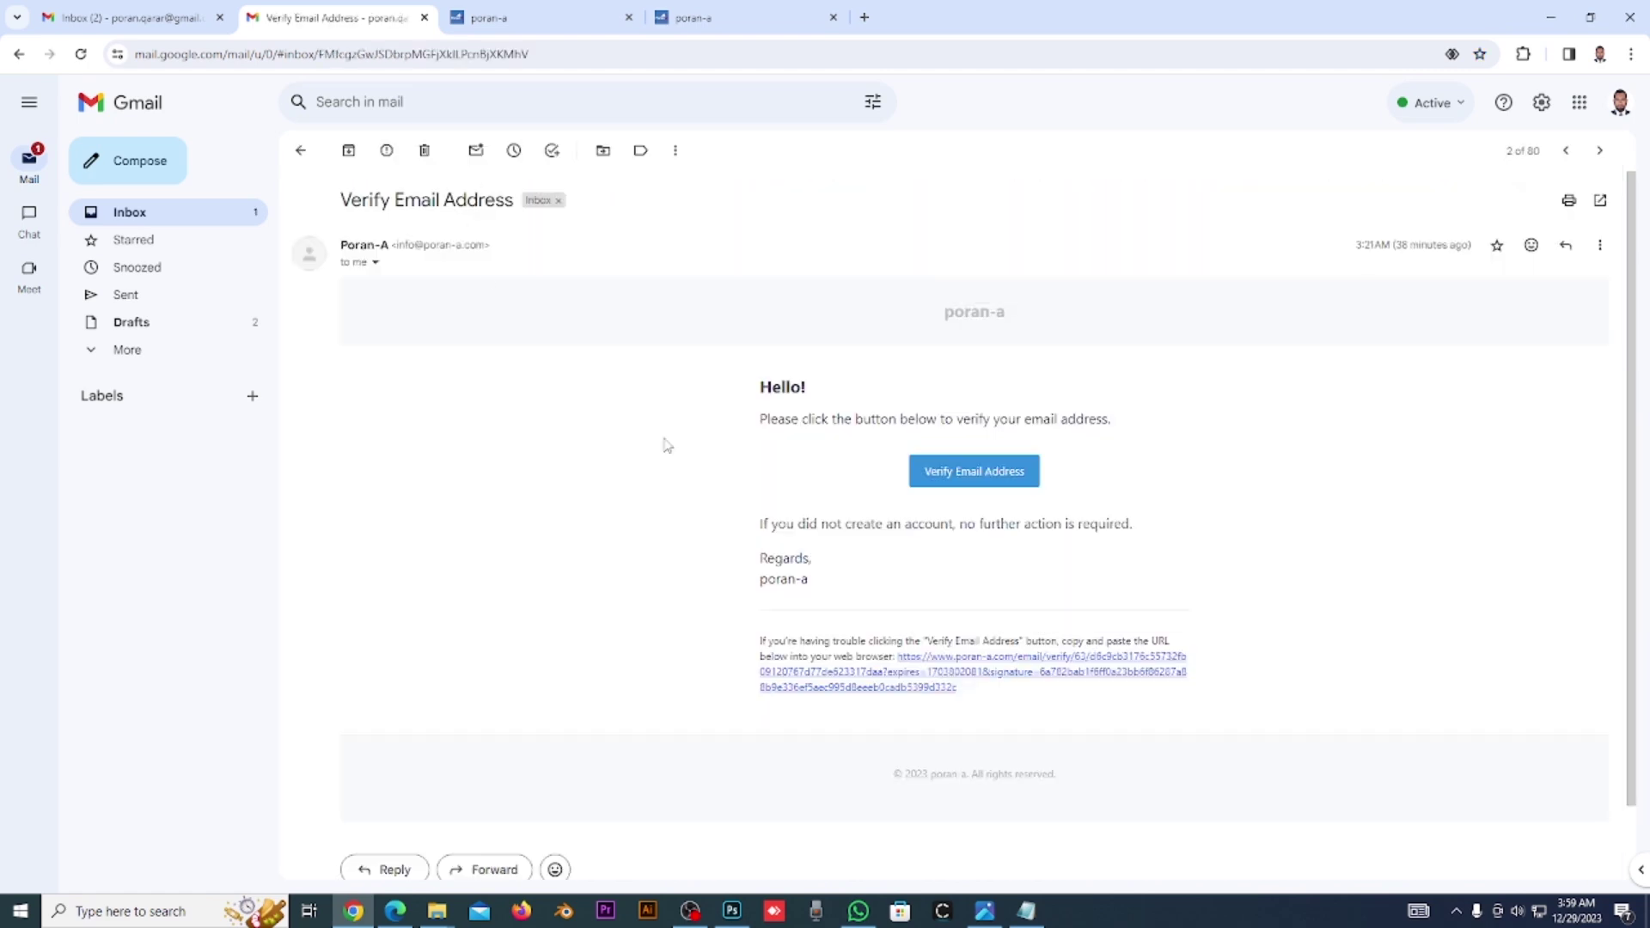
click(972, 478)
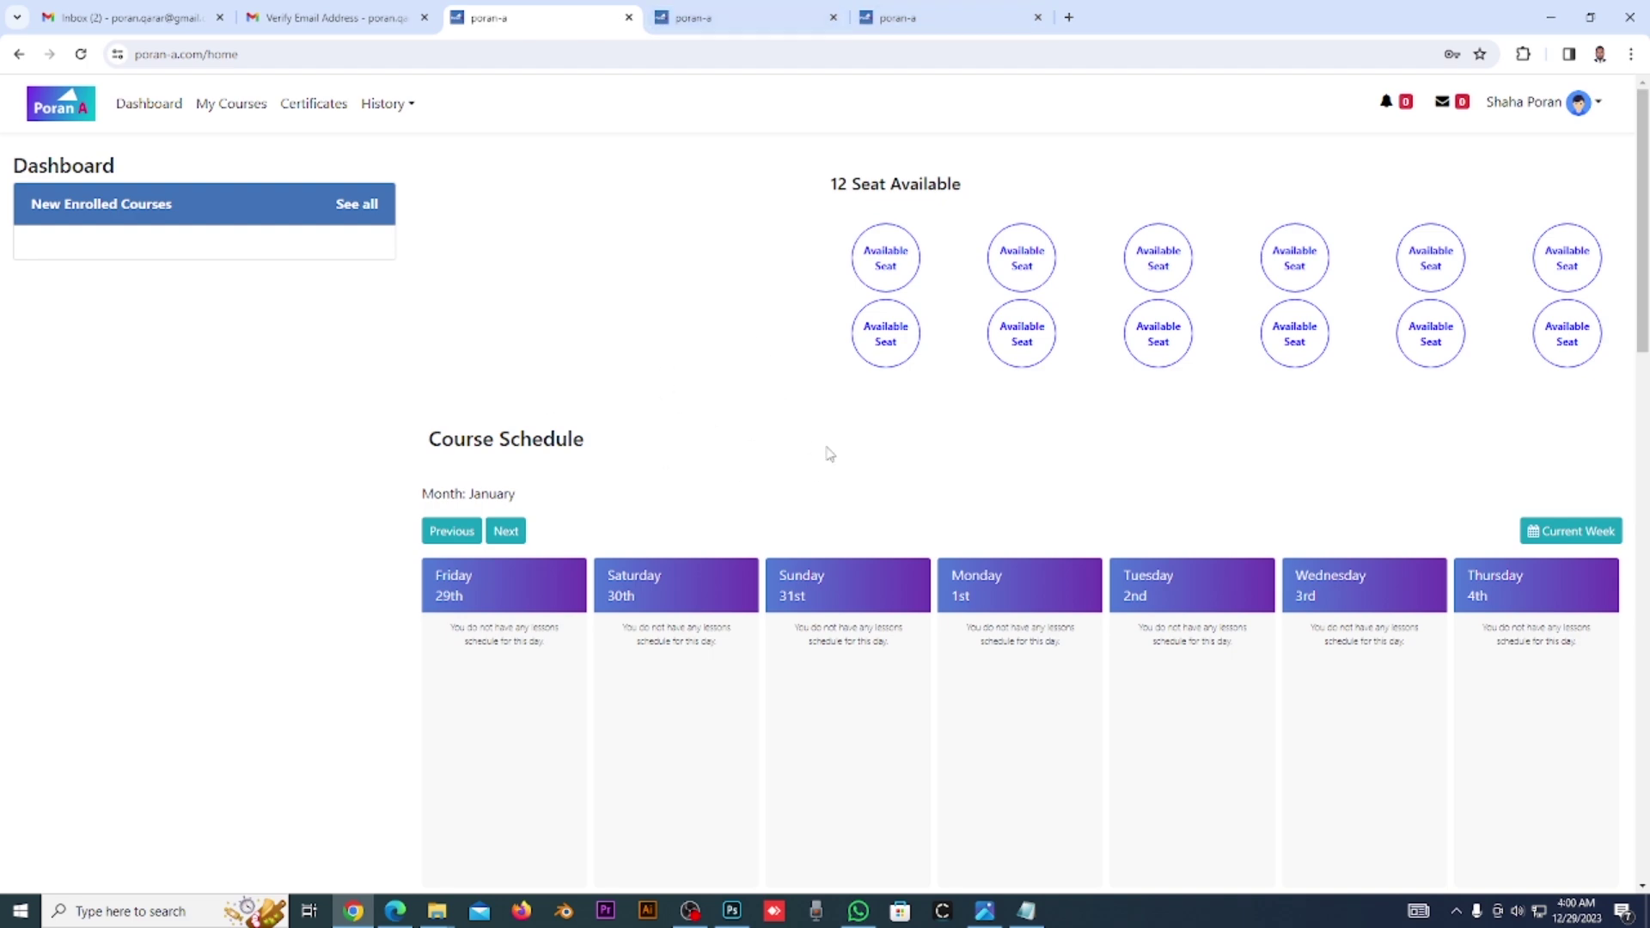
Review the 3000.00 earnings, the Top Earning Profile and the minimum-withdrawal earning tips.
scroll(1131, 490, down, 6)
scroll(1131, 490, up, 6)
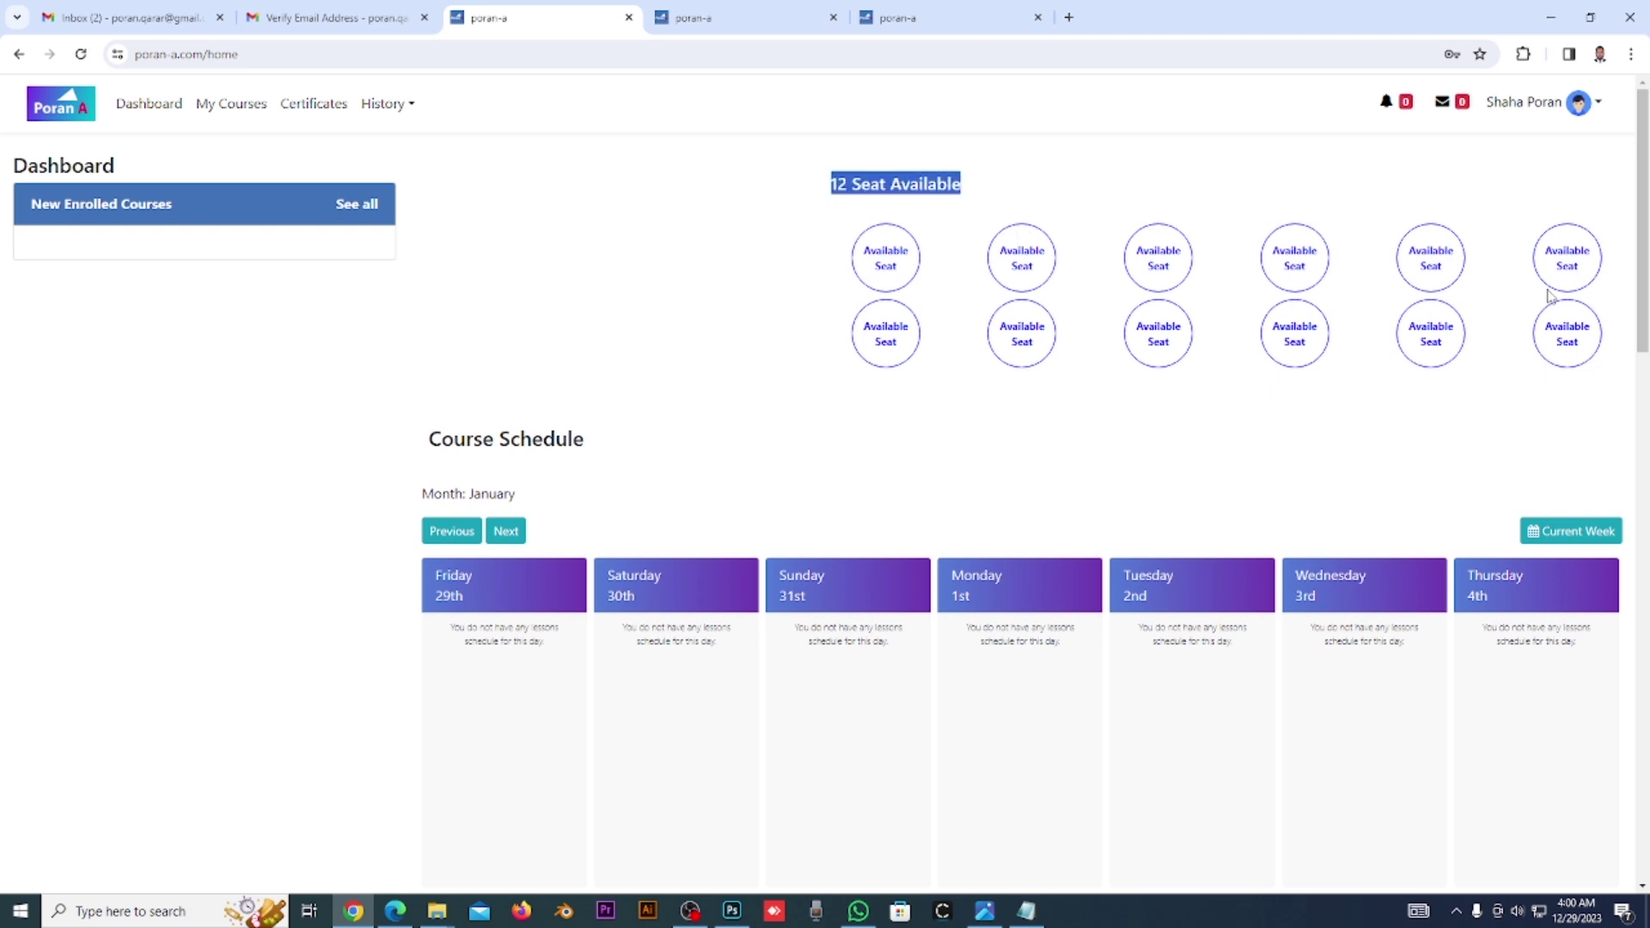
scroll(765, 541, down, 4)
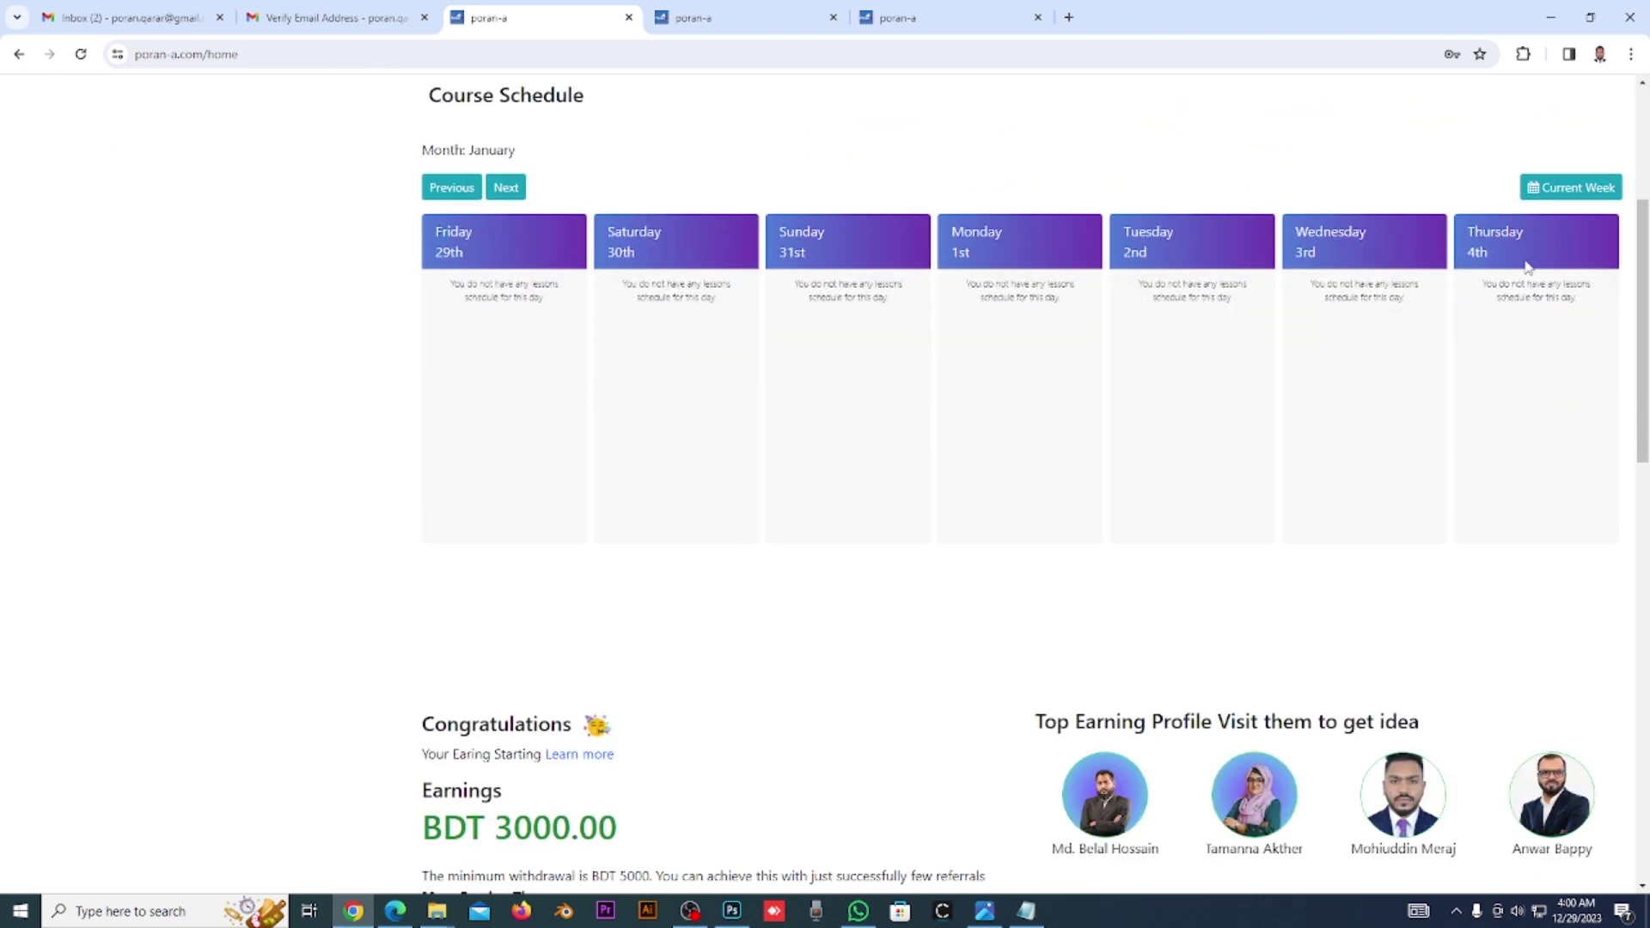
scroll(963, 644, down, 5)
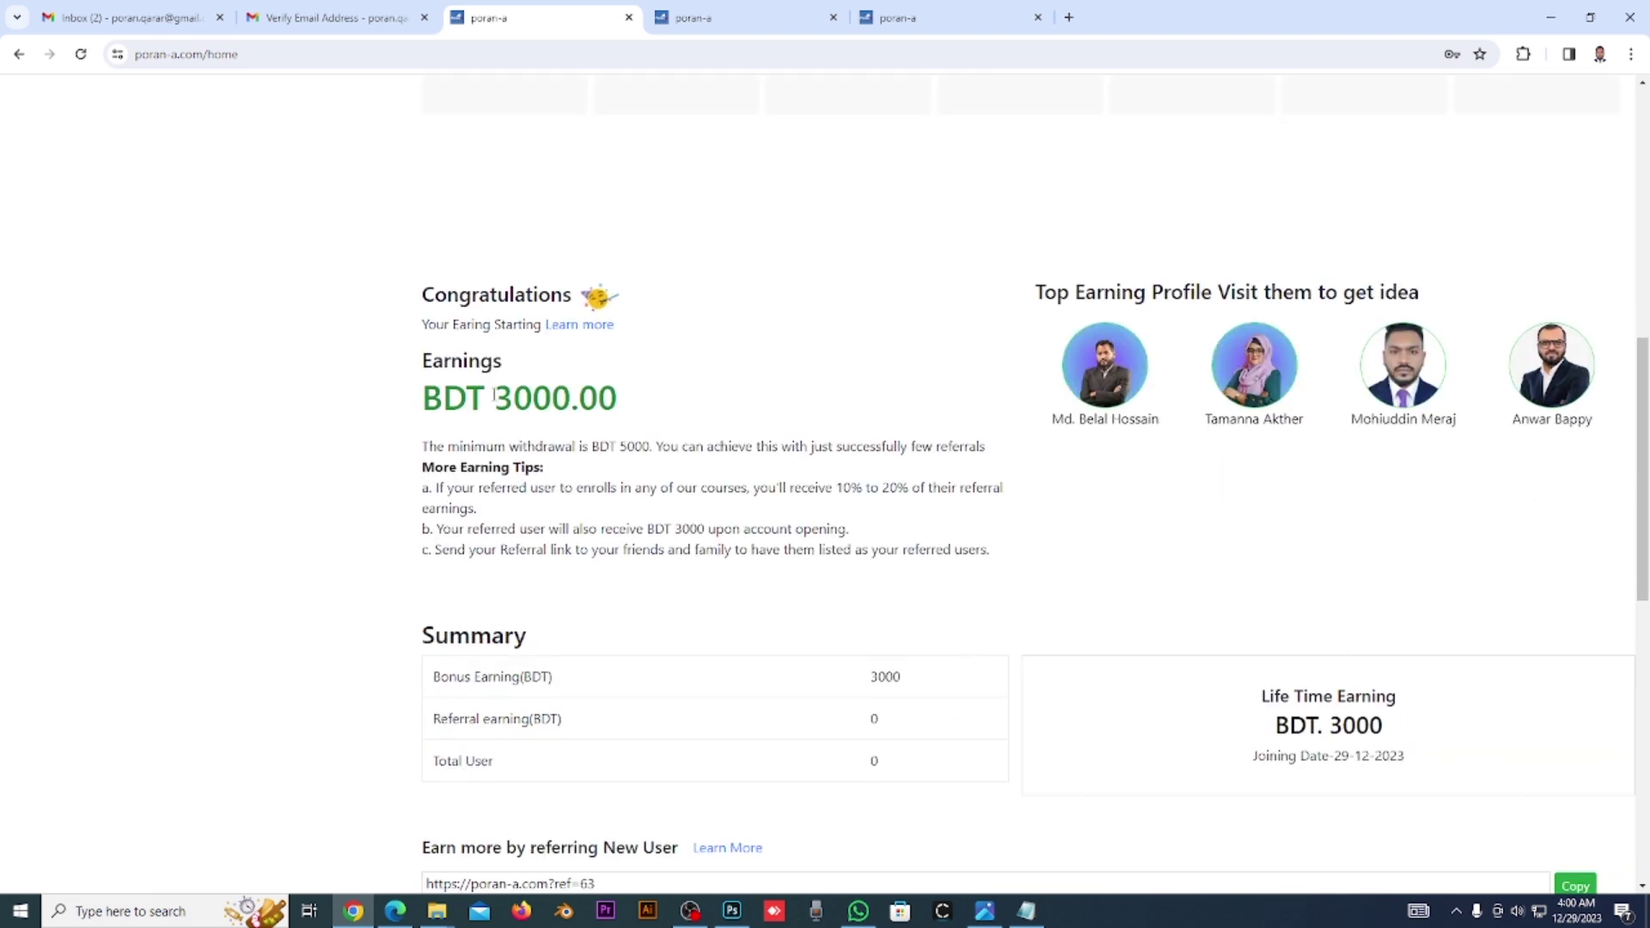
drag(494, 396, 675, 400)
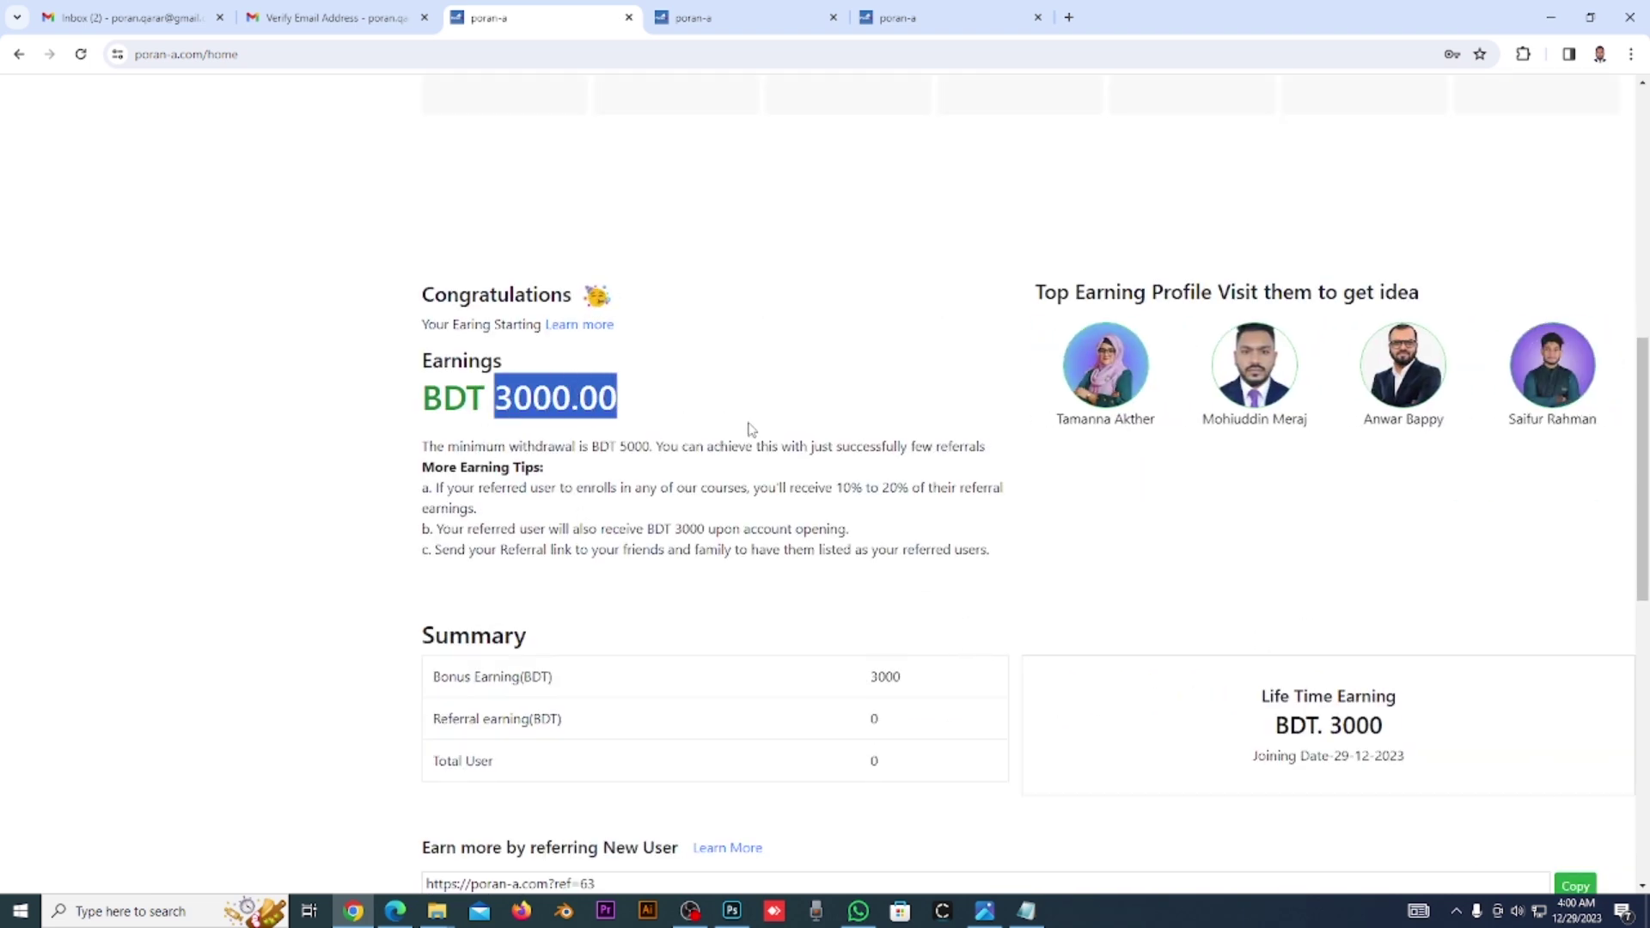
click(527, 381)
drag(498, 398, 676, 400)
mouse_move(417, 299)
mouse_down()
mouse_move(510, 300)
mouse_move(636, 404)
mouse_up()
click(774, 374)
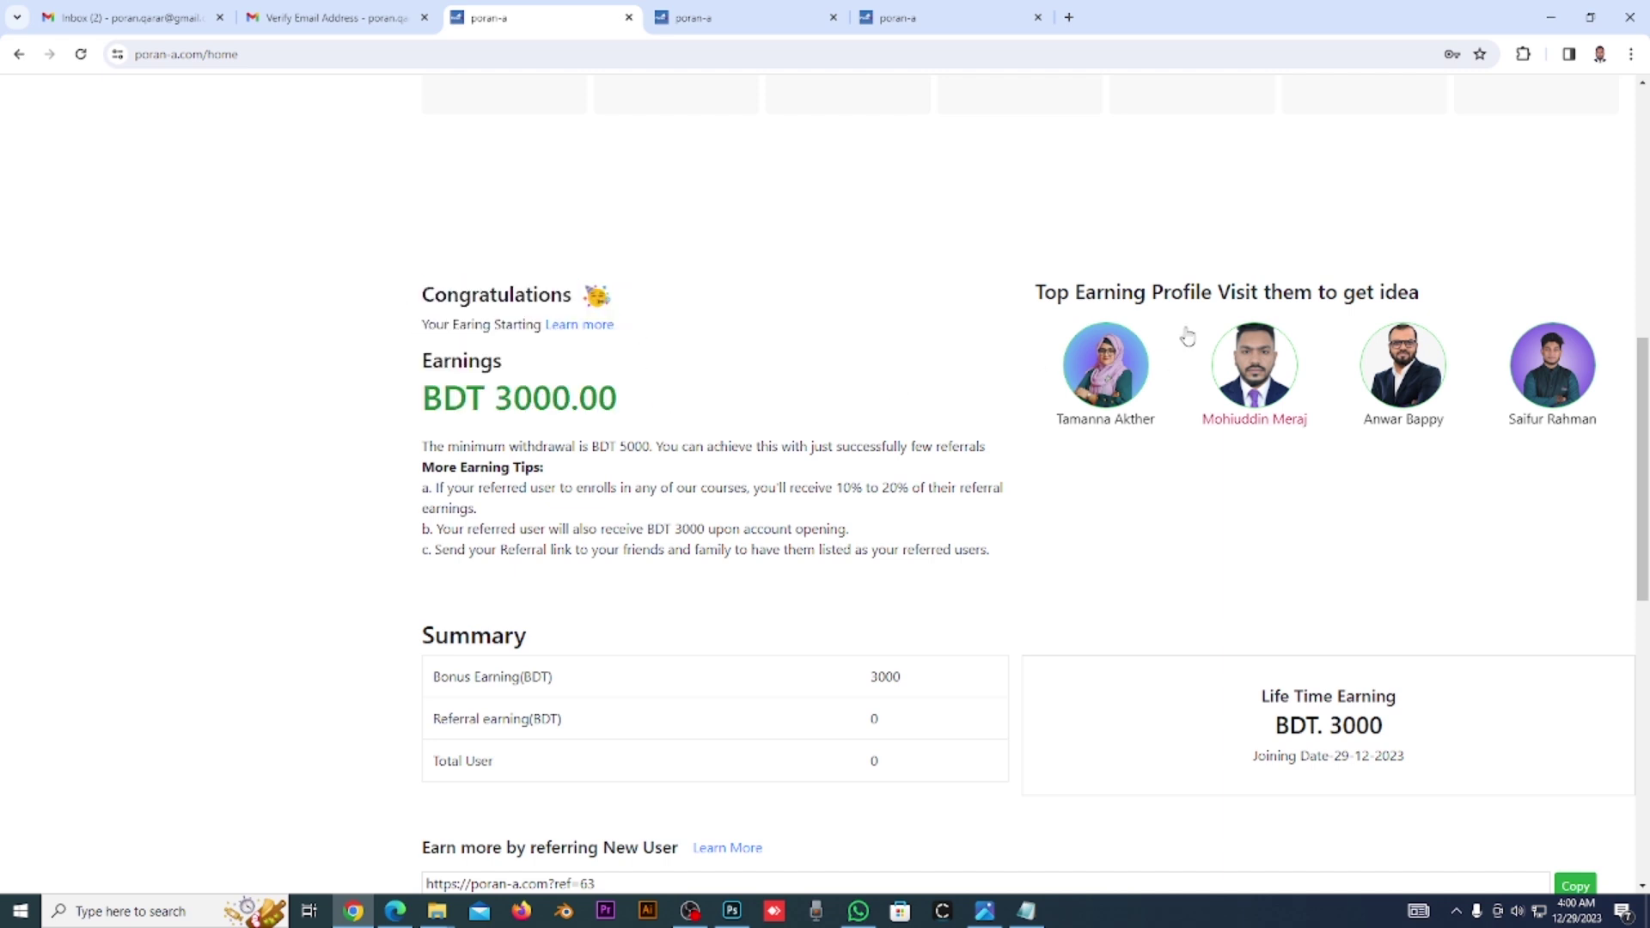
drag(1034, 292, 1420, 293)
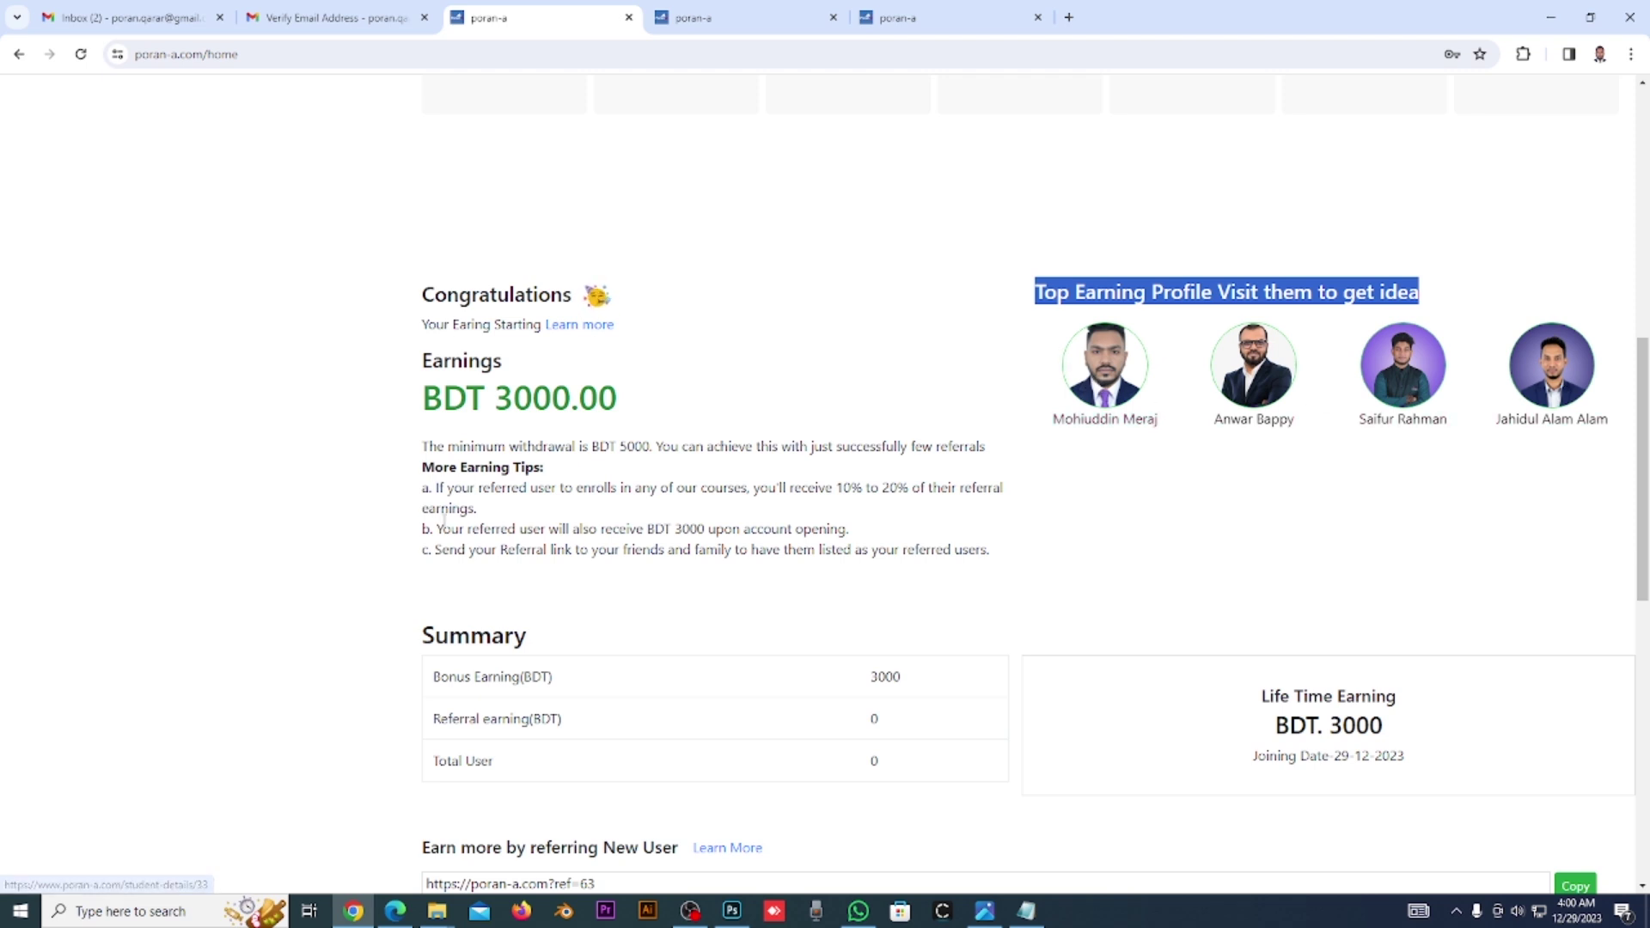
click(391, 491)
drag(424, 446, 997, 553)
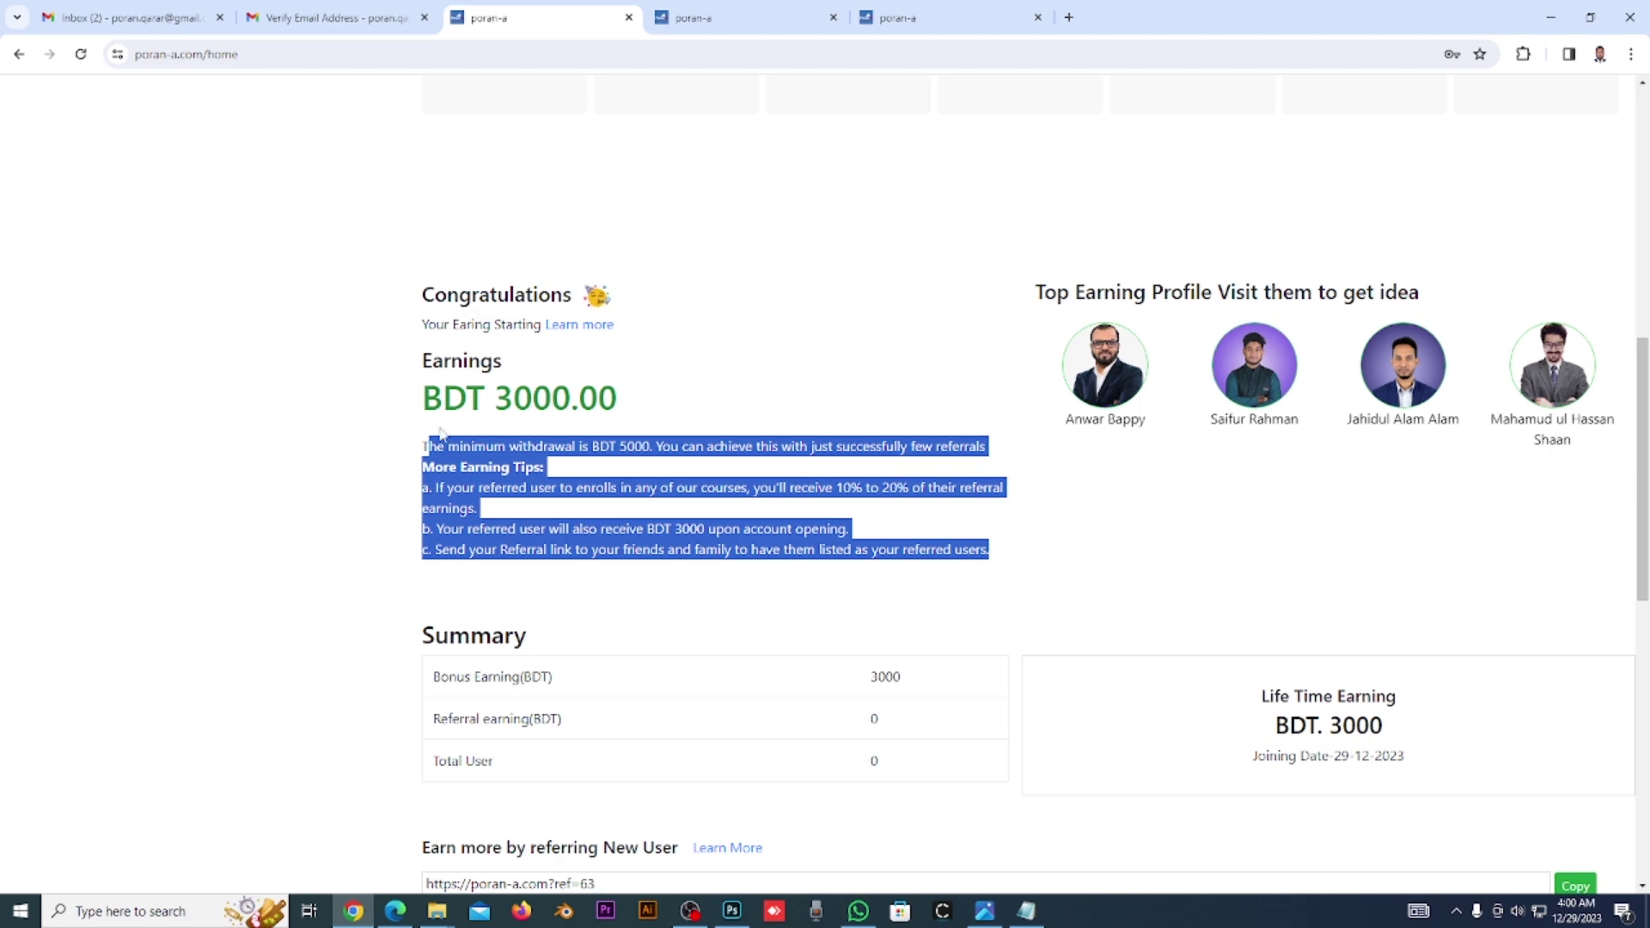
click(296, 451)
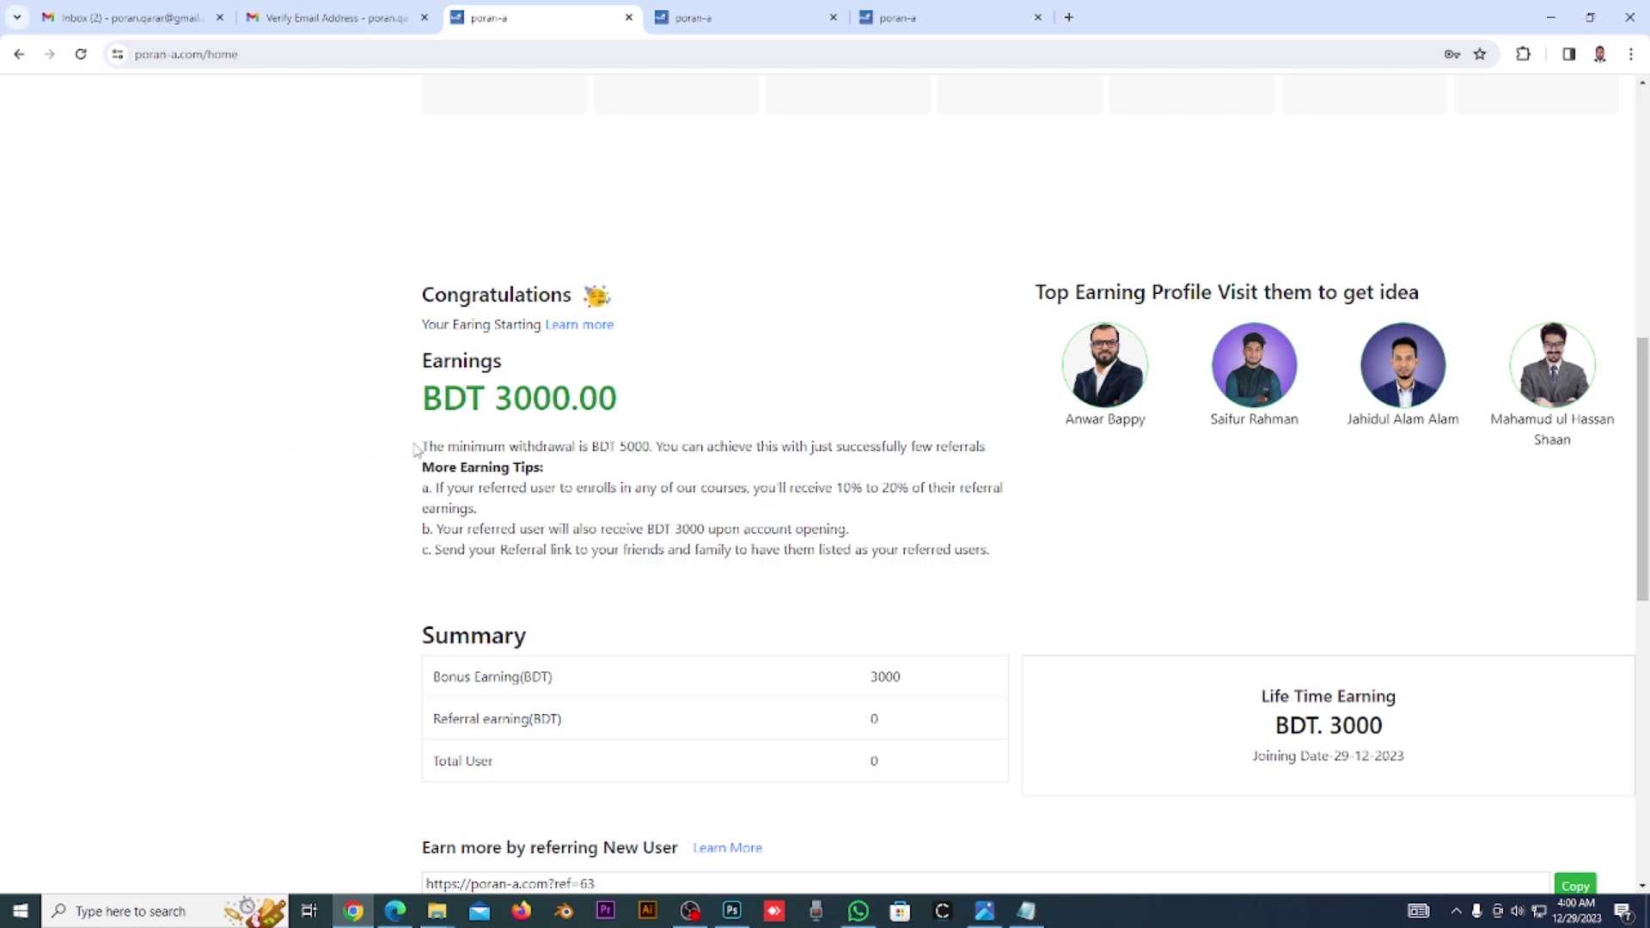
drag(422, 445, 359, 564)
click(348, 564)
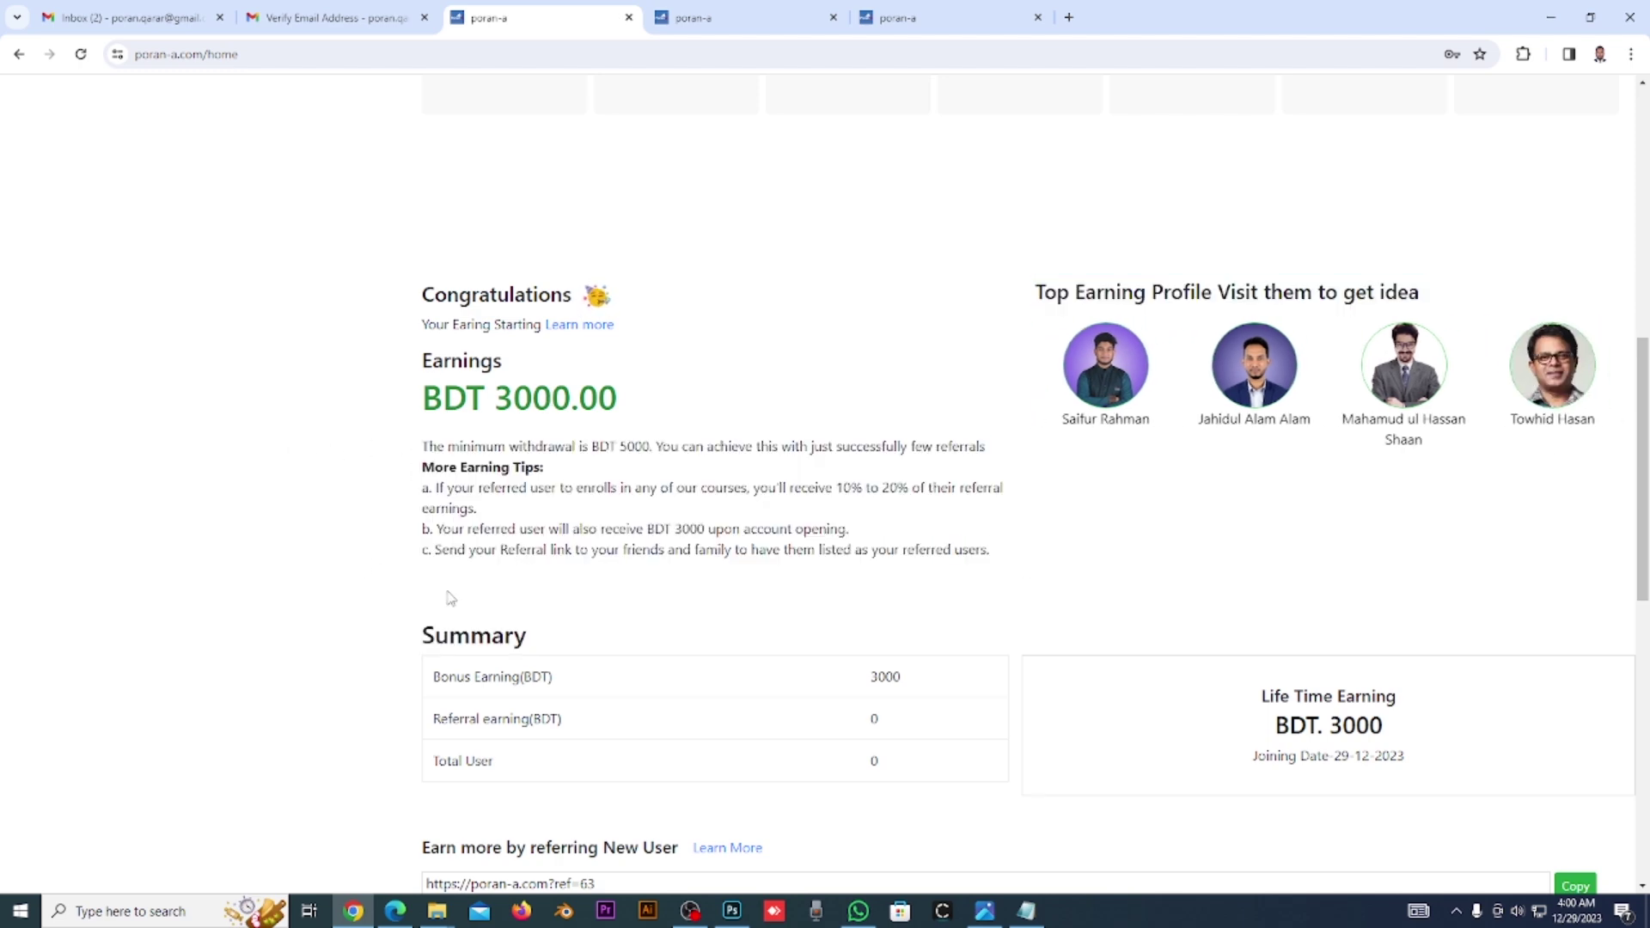
Review the Summary table's Referral earning, Total User 0 and Life Time Earning figures.
scroll(439, 559, down, 4)
mouse_move(423, 279)
mouse_down()
mouse_move(574, 385)
mouse_move(914, 424)
mouse_up()
click(524, 326)
drag(479, 376, 659, 379)
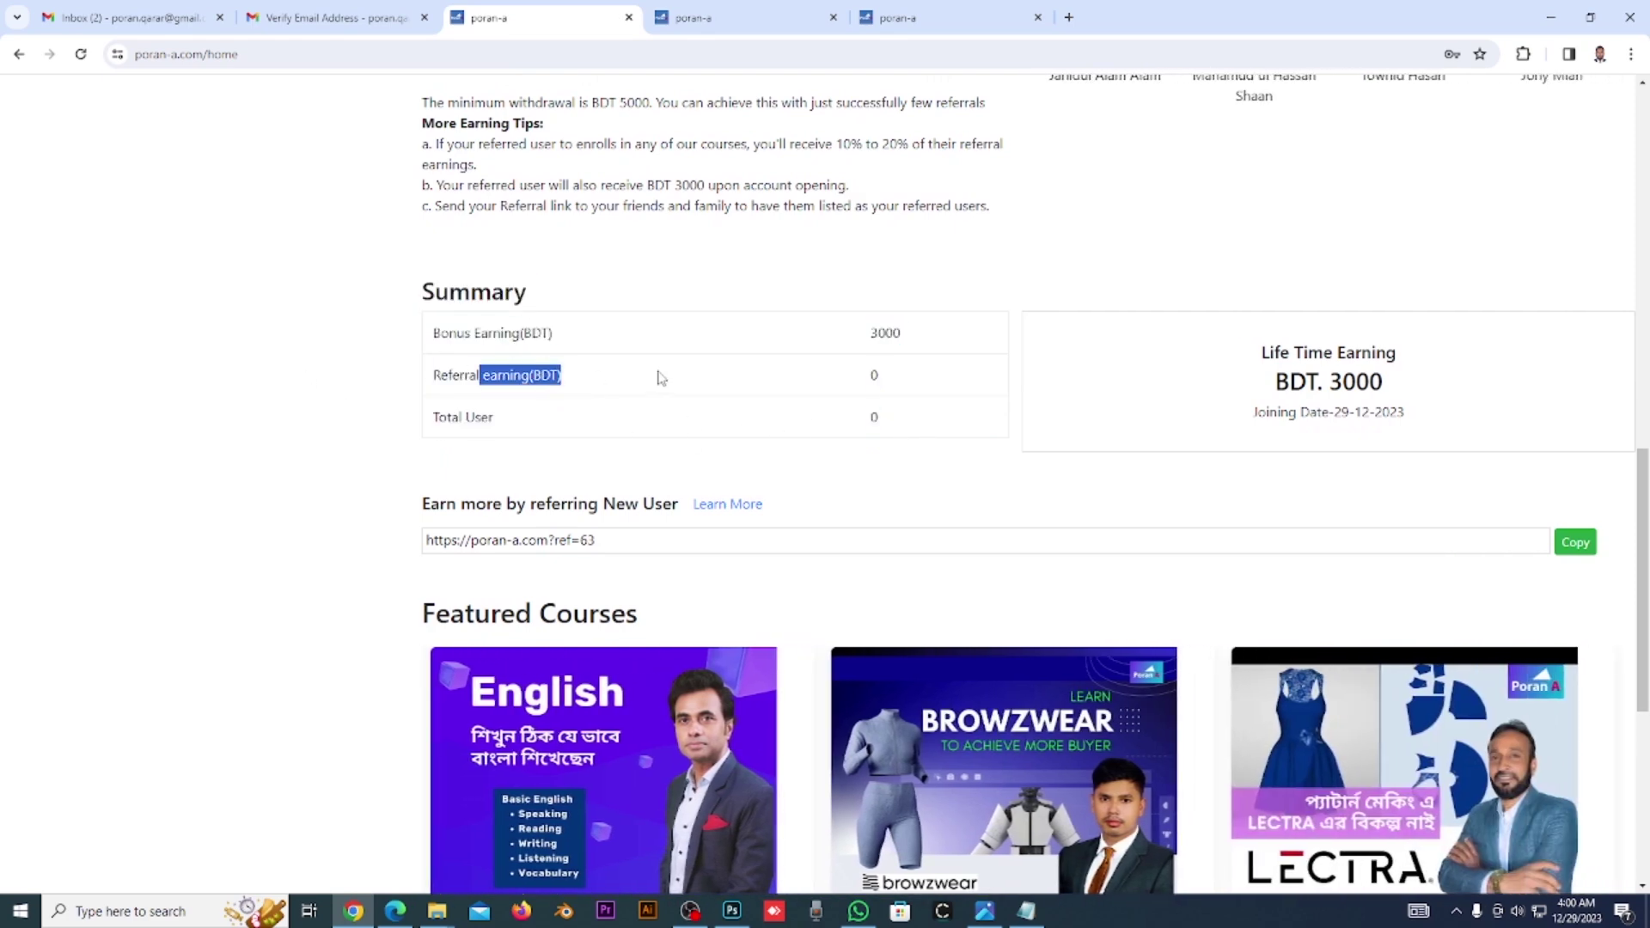
drag(435, 416, 731, 426)
double_click(875, 420)
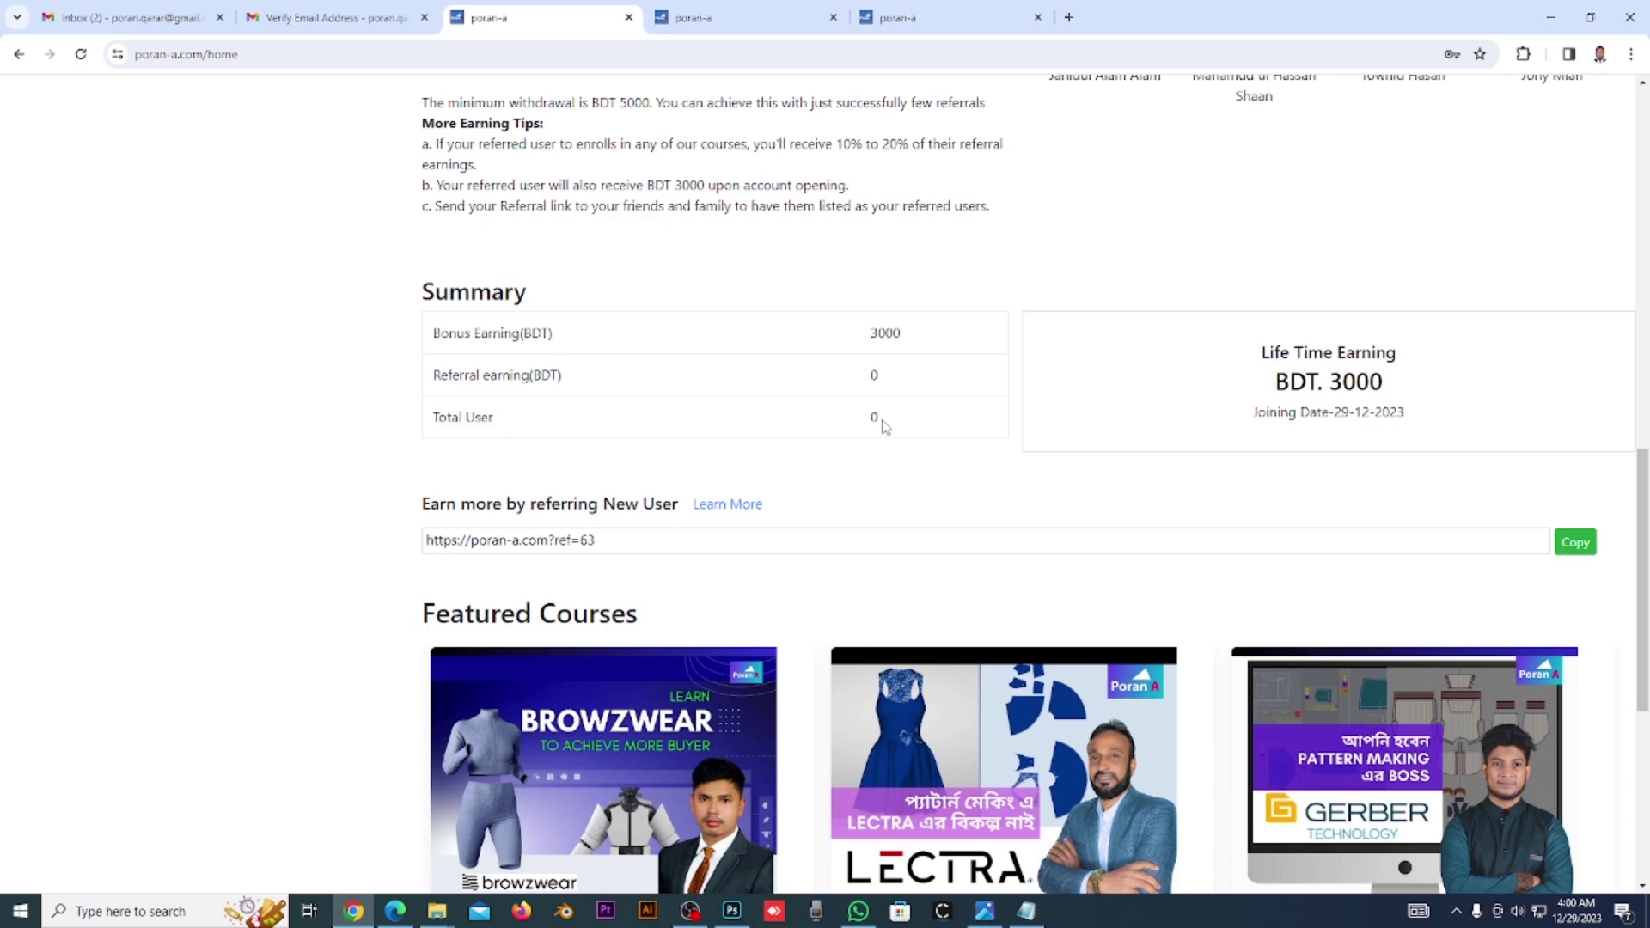
click(1066, 507)
drag(1249, 358, 1488, 412)
click(1016, 516)
scroll(1017, 515, down, 3)
scroll(481, 481, up, 3)
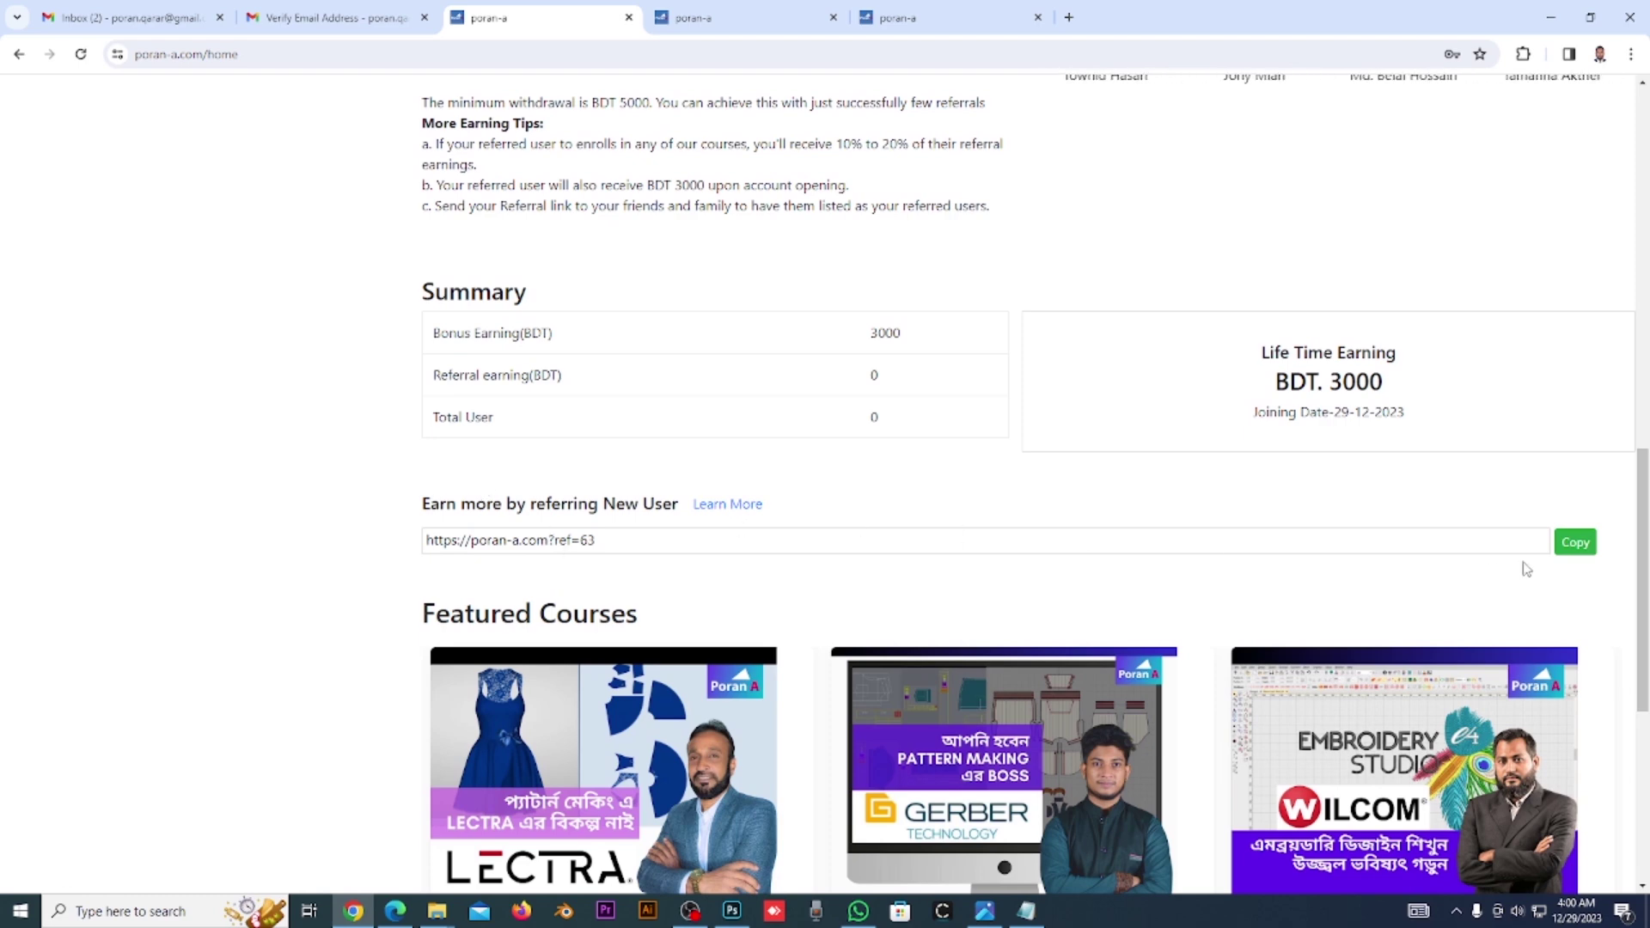
Copy the personal referral link under 'Earn more by referring New User'.
drag(417, 507, 787, 521)
click(1578, 544)
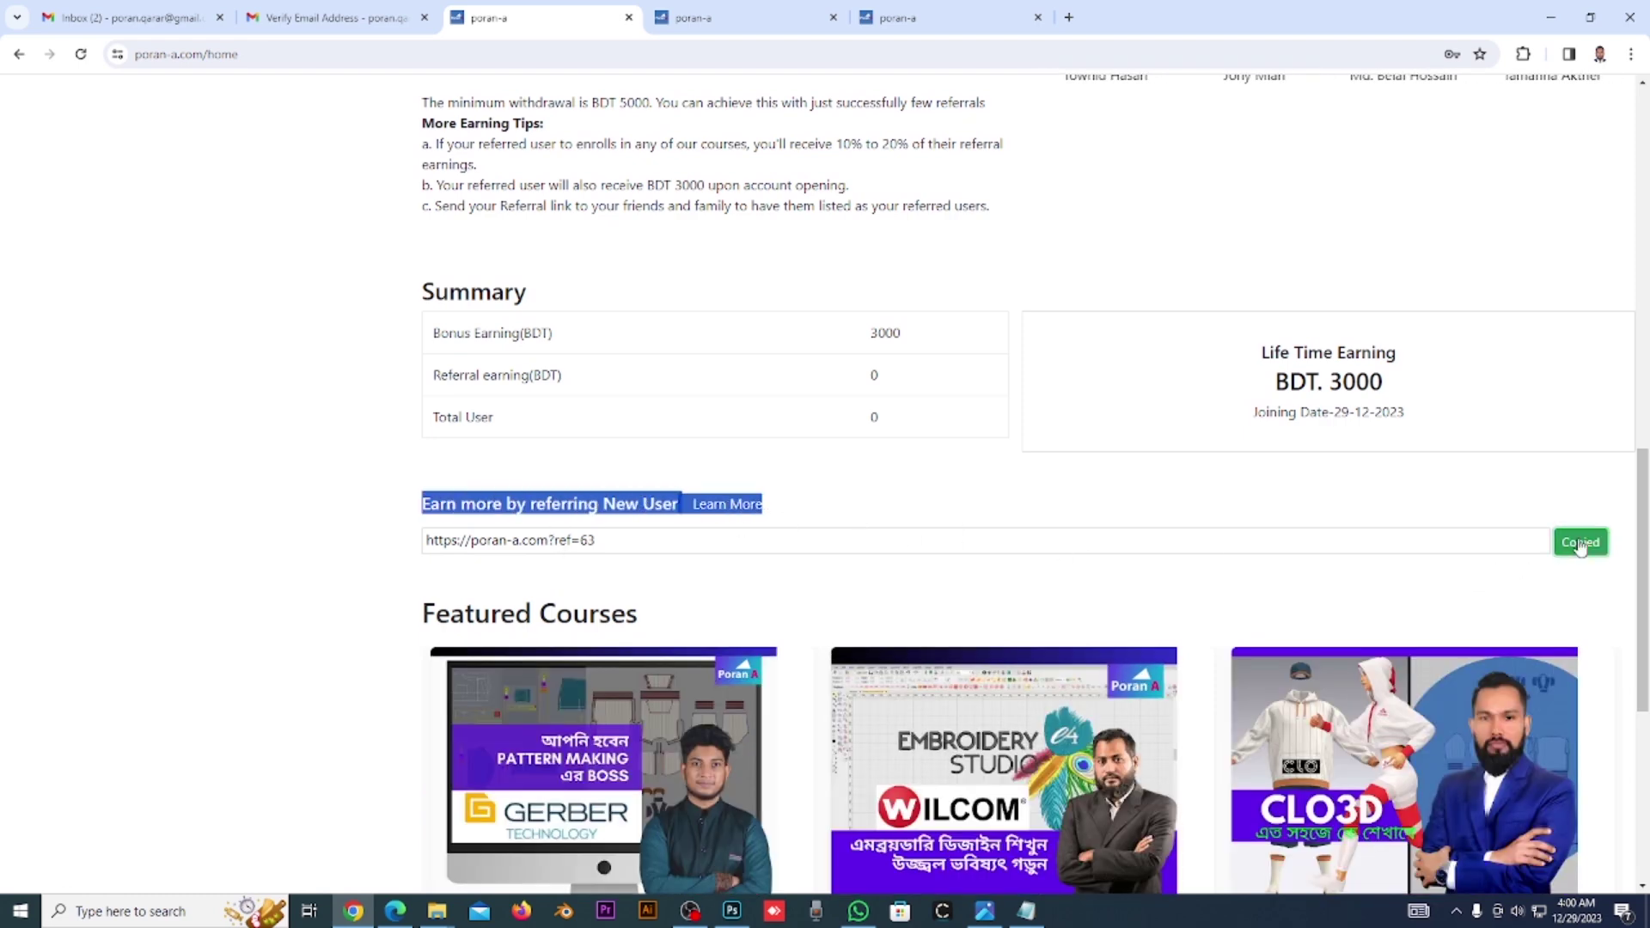
scroll(709, 619, up, 3)
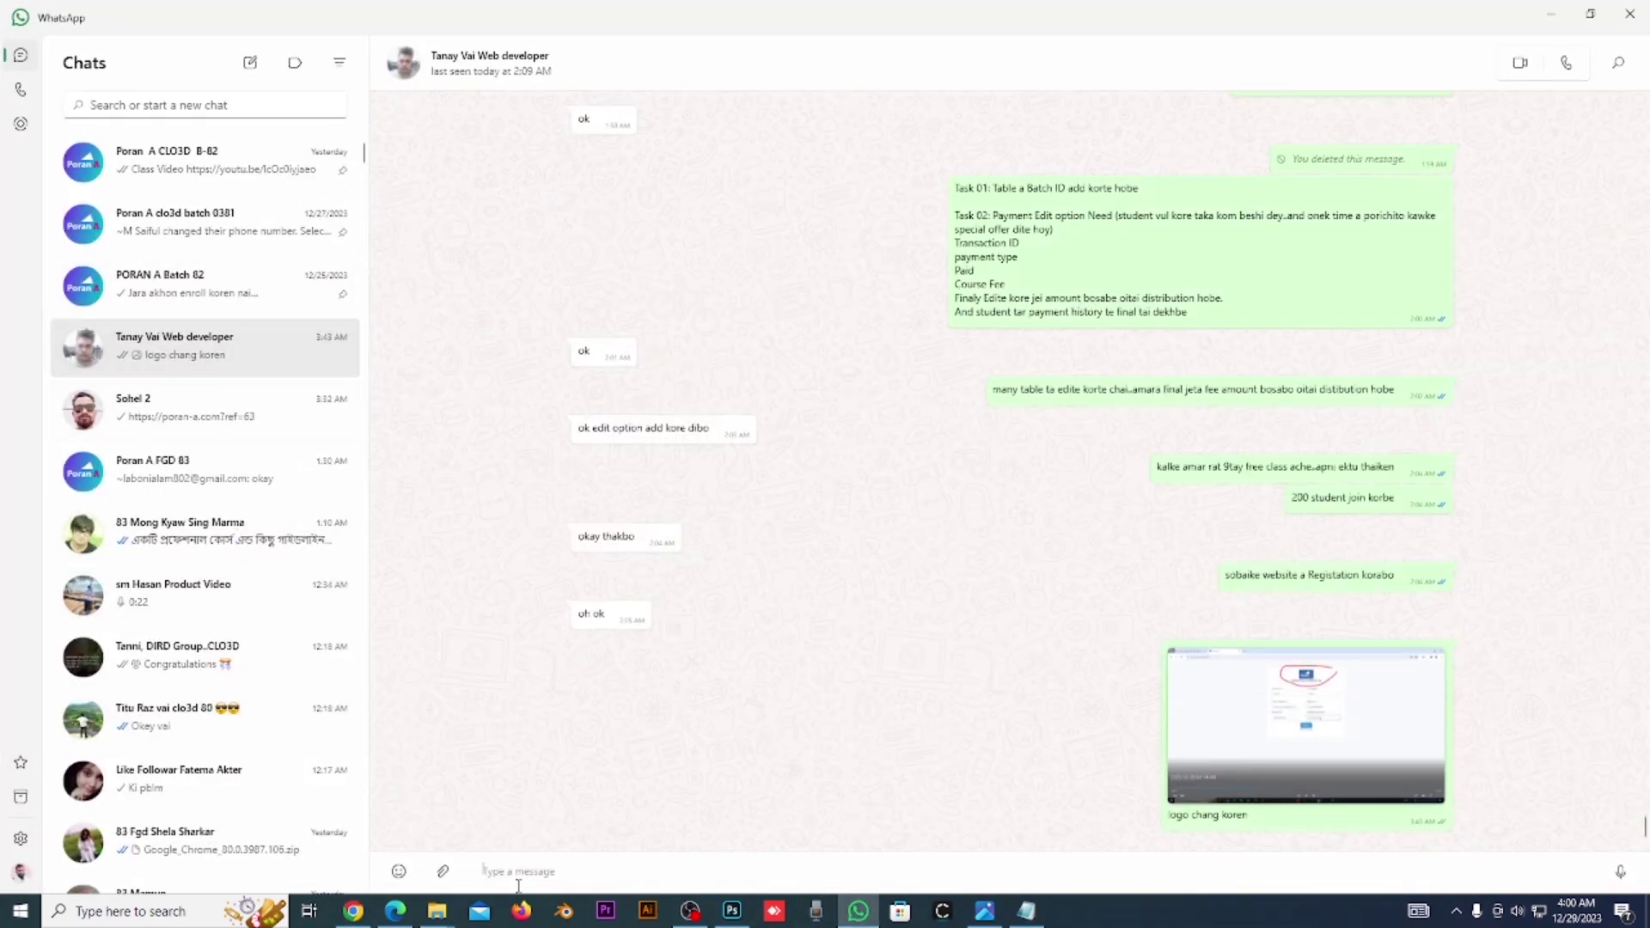
click(353, 911)
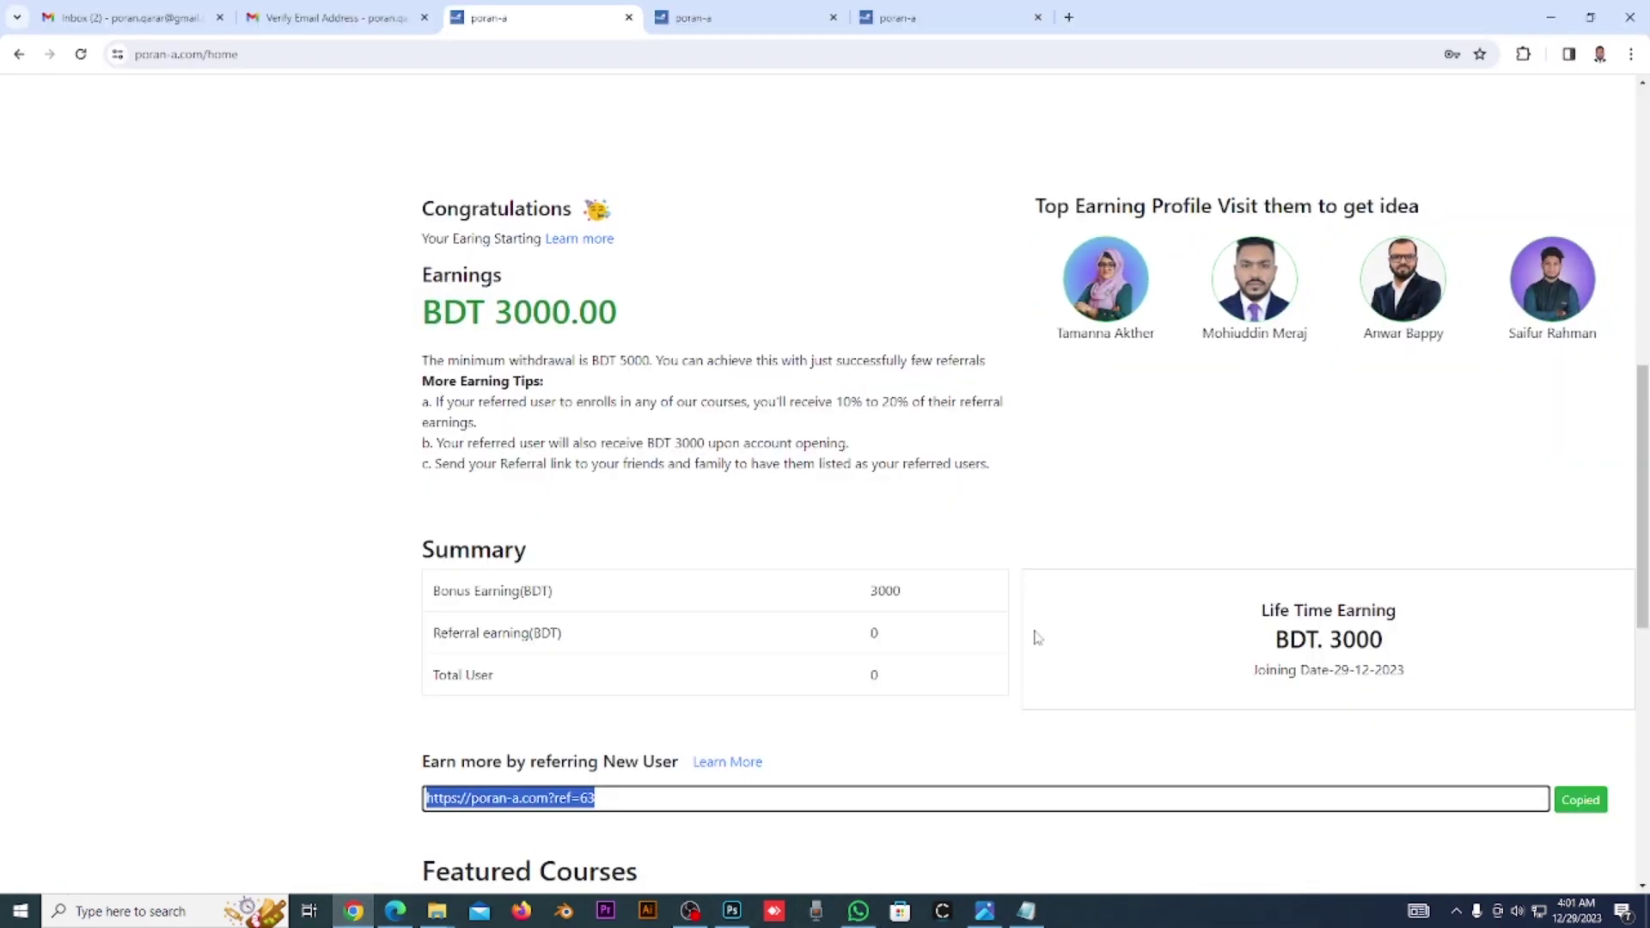
click(1015, 539)
scroll(1016, 540, up, 5)
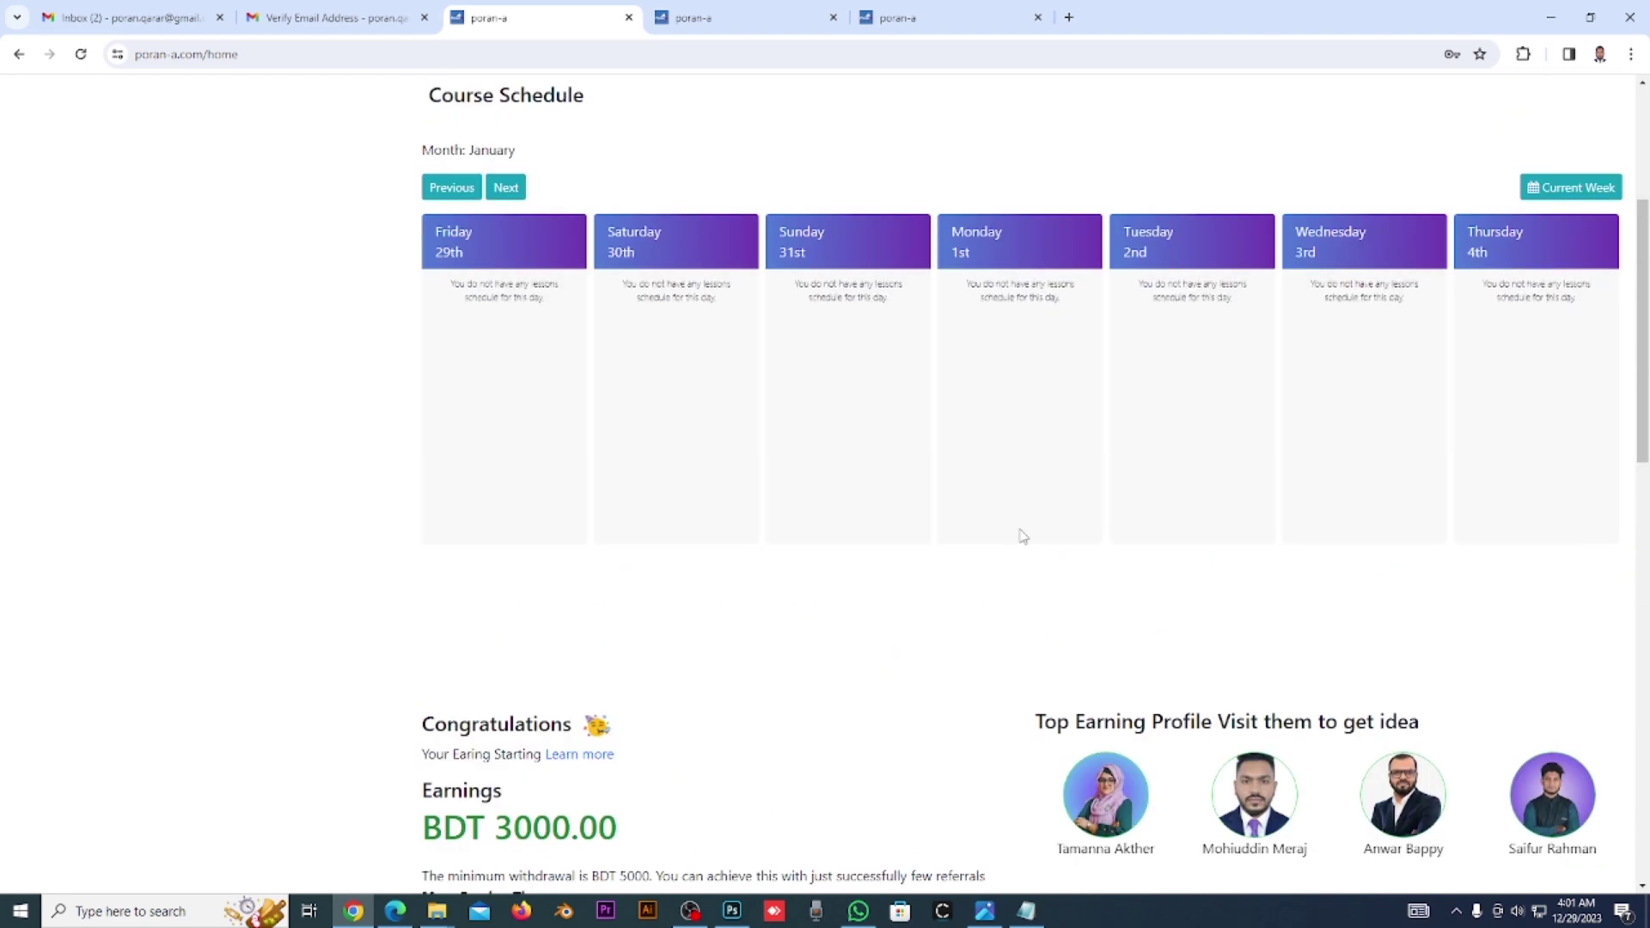
scroll(1022, 536, down, 3)
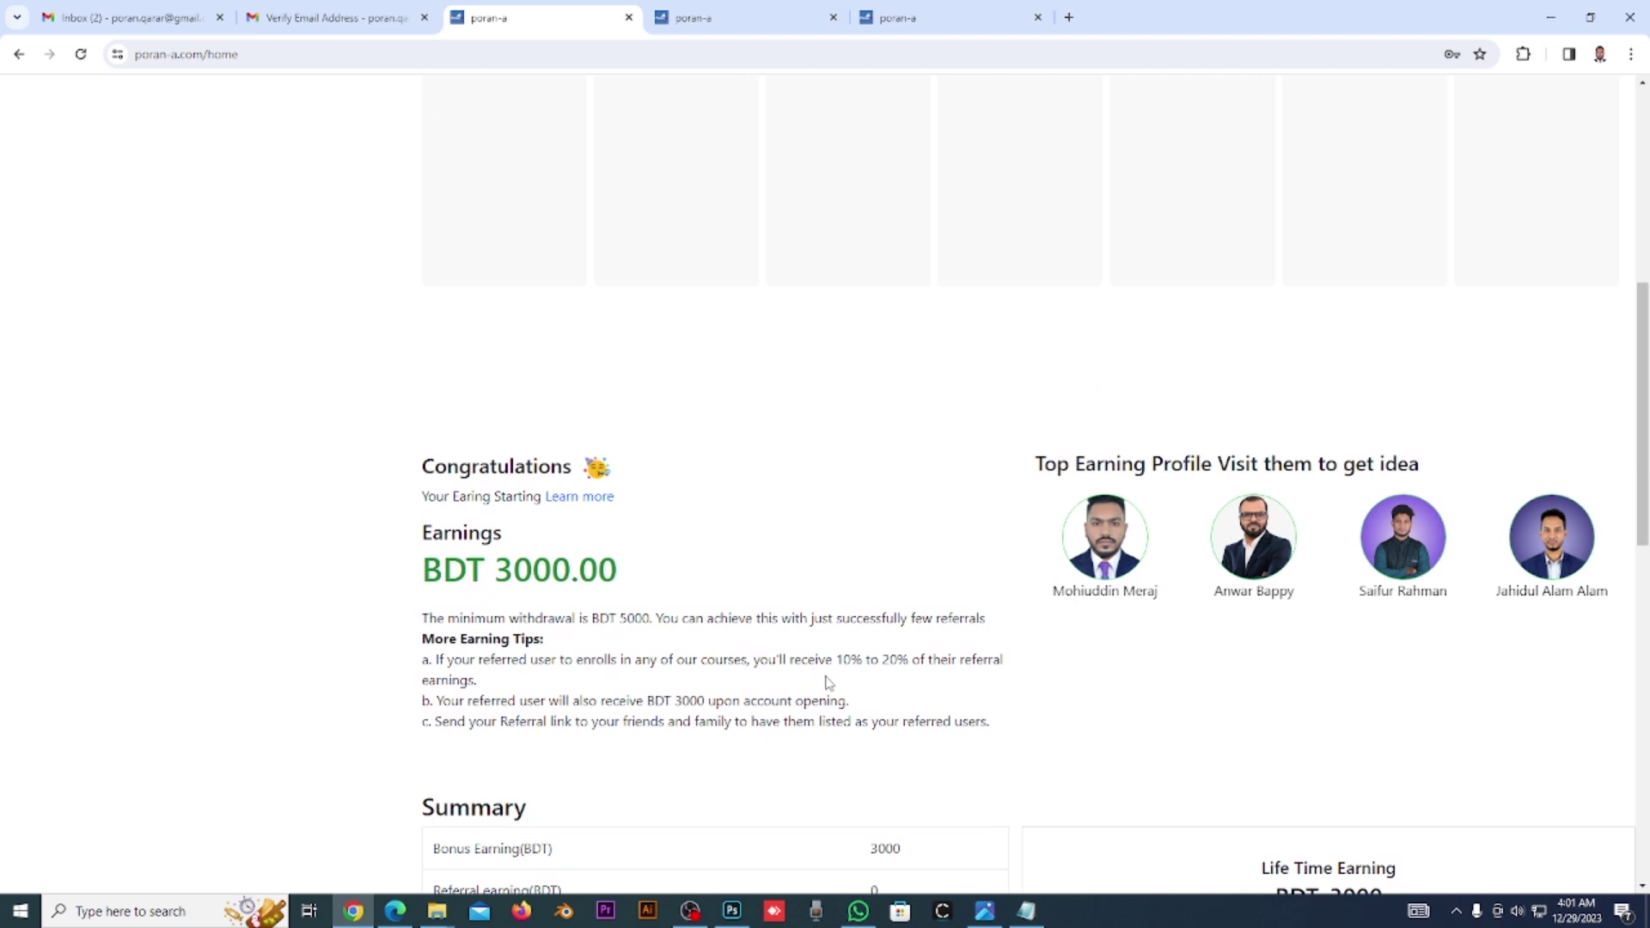
drag(836, 659, 912, 659)
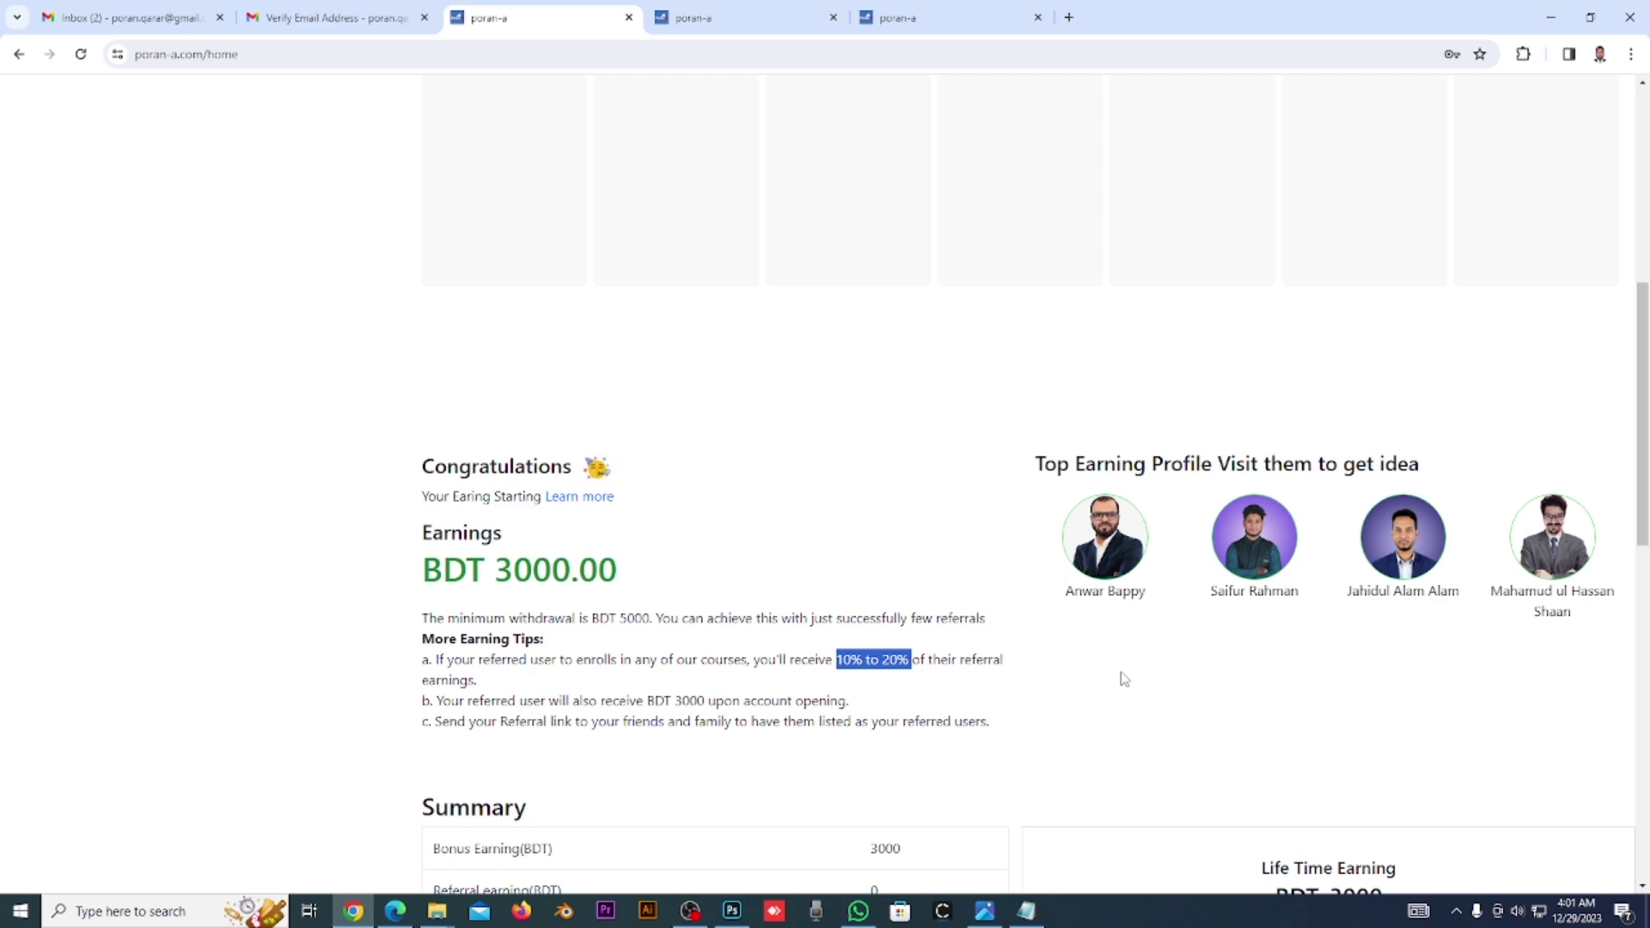
scroll(1124, 692, up, 2)
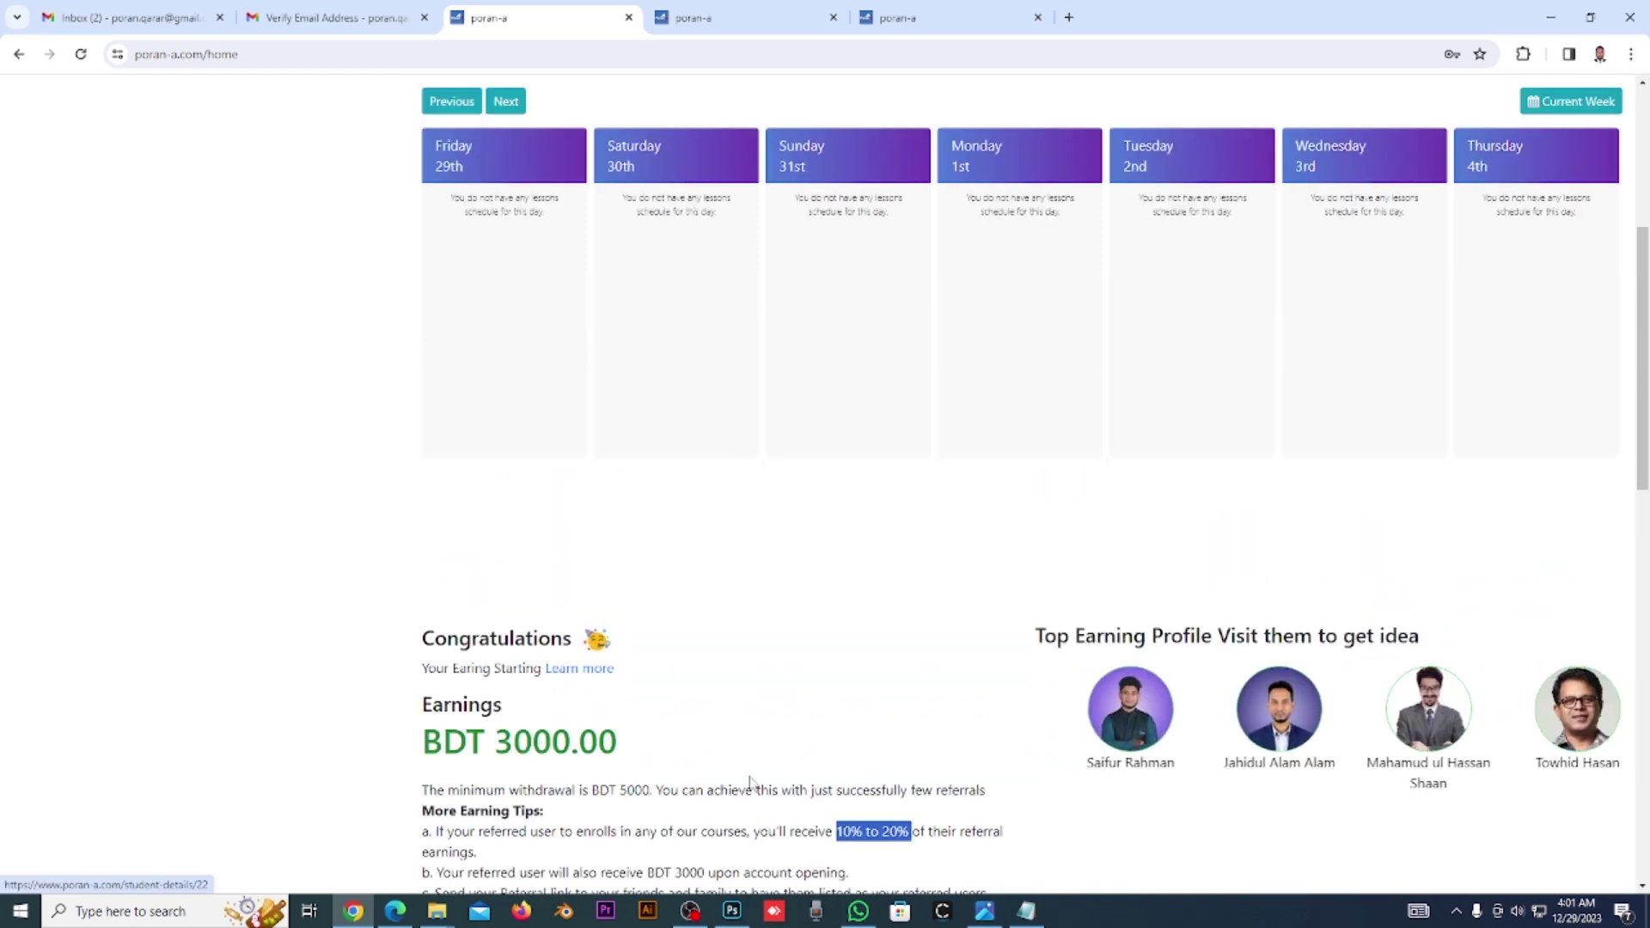
scroll(757, 785, down, 2)
drag(496, 569, 735, 565)
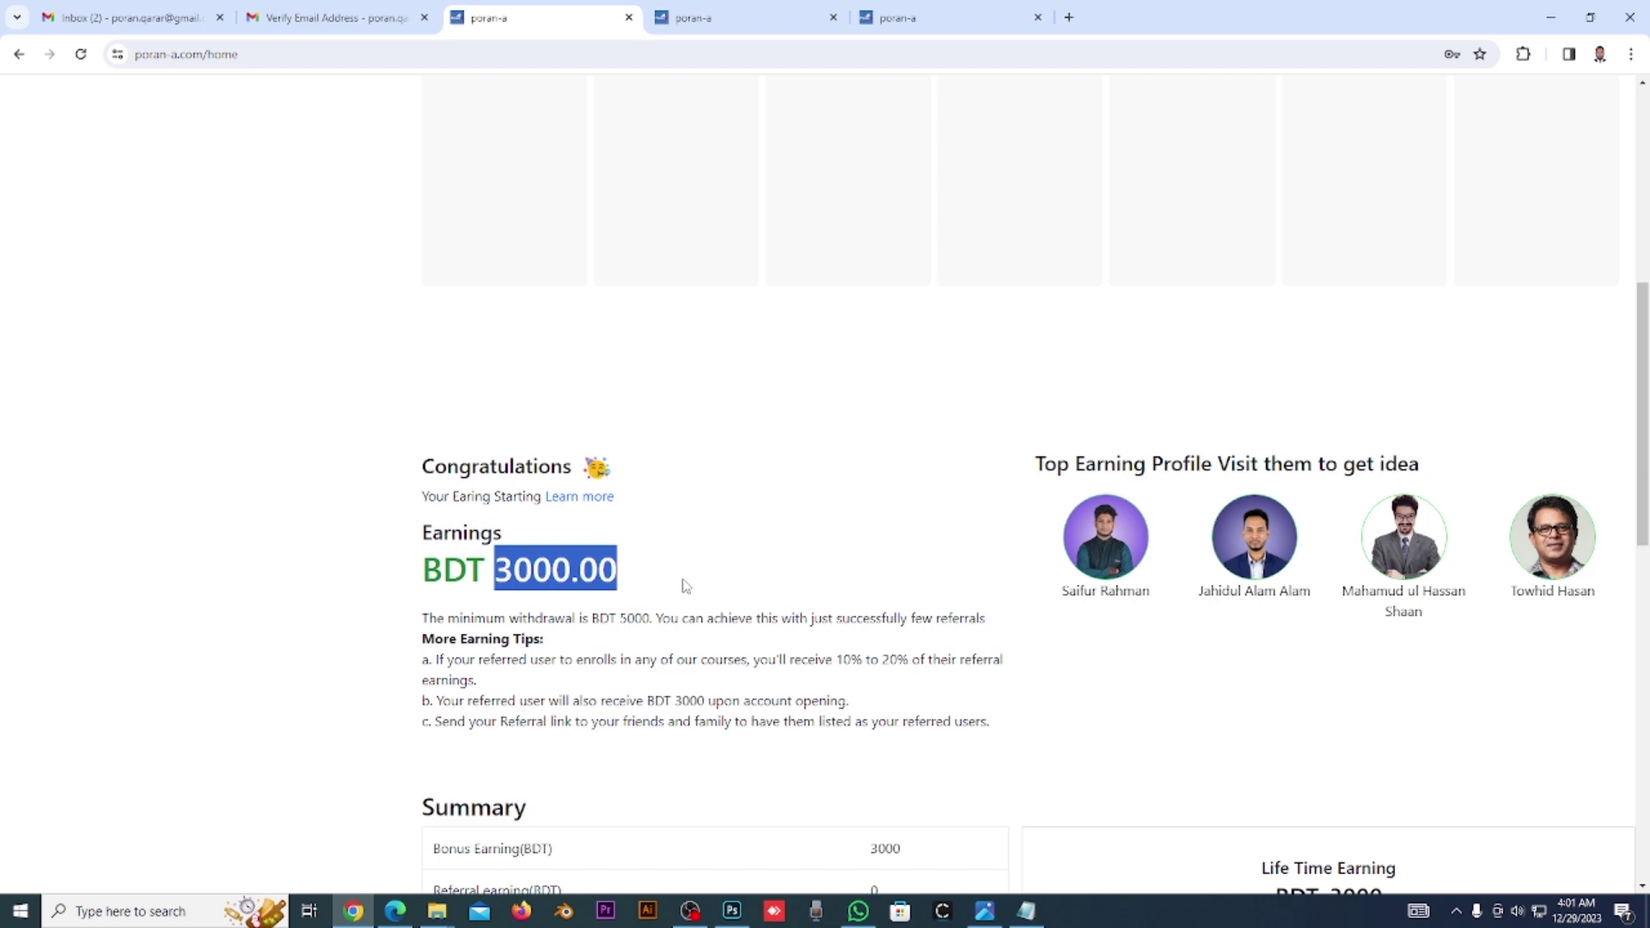
drag(501, 585, 743, 584)
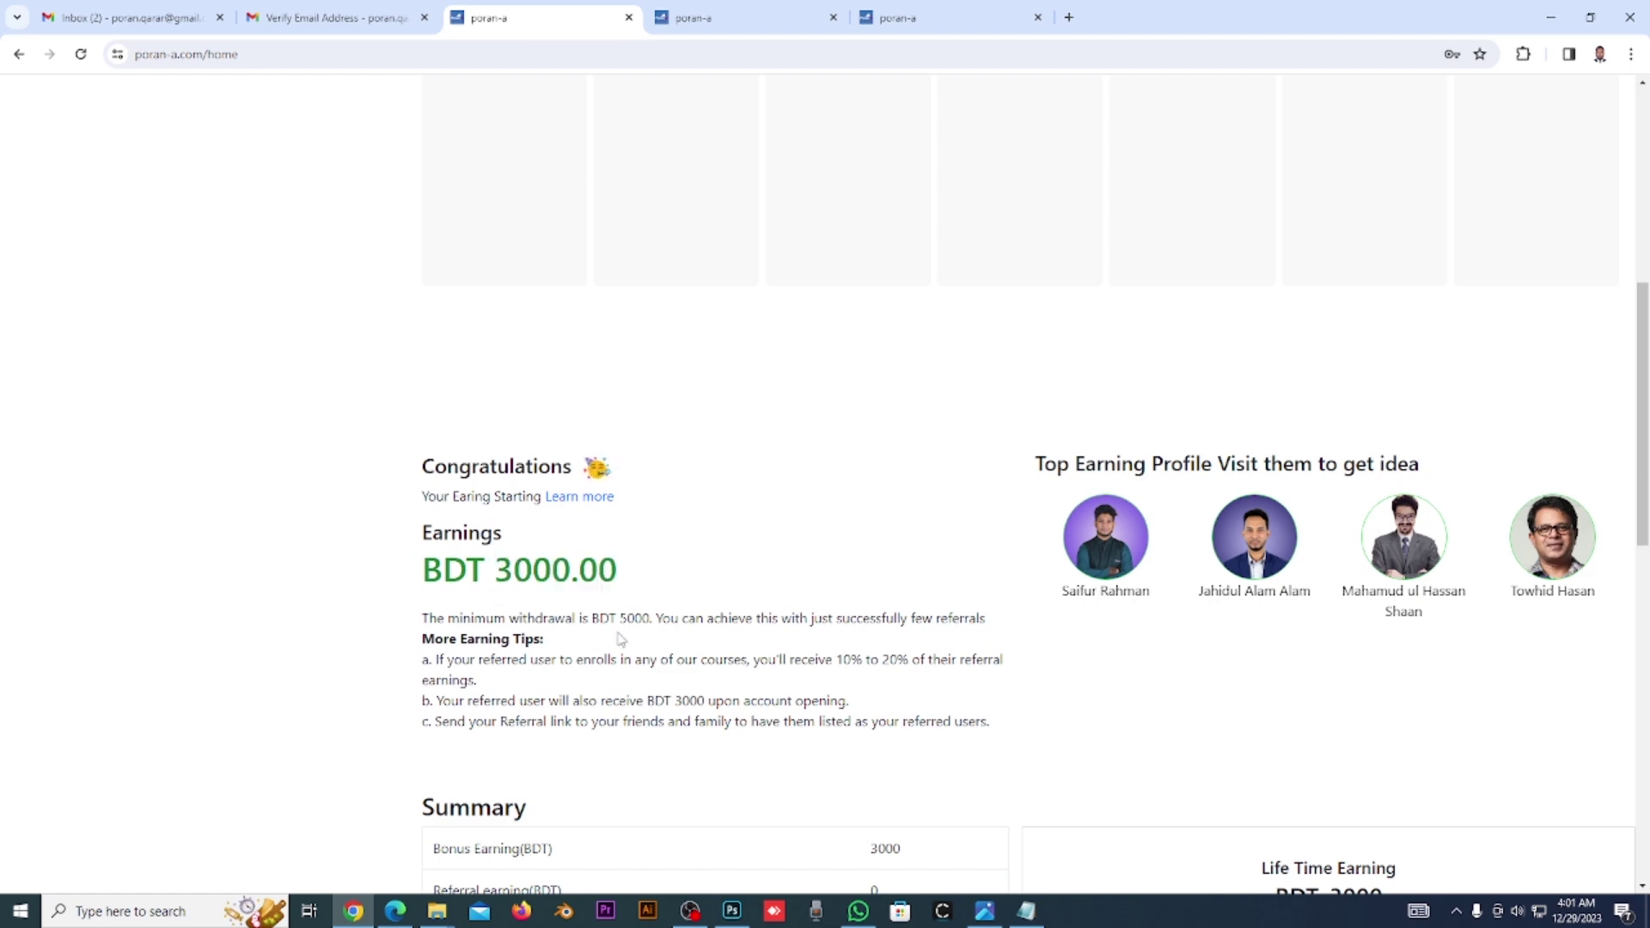
drag(621, 618, 921, 618)
scroll(678, 611, up, 1)
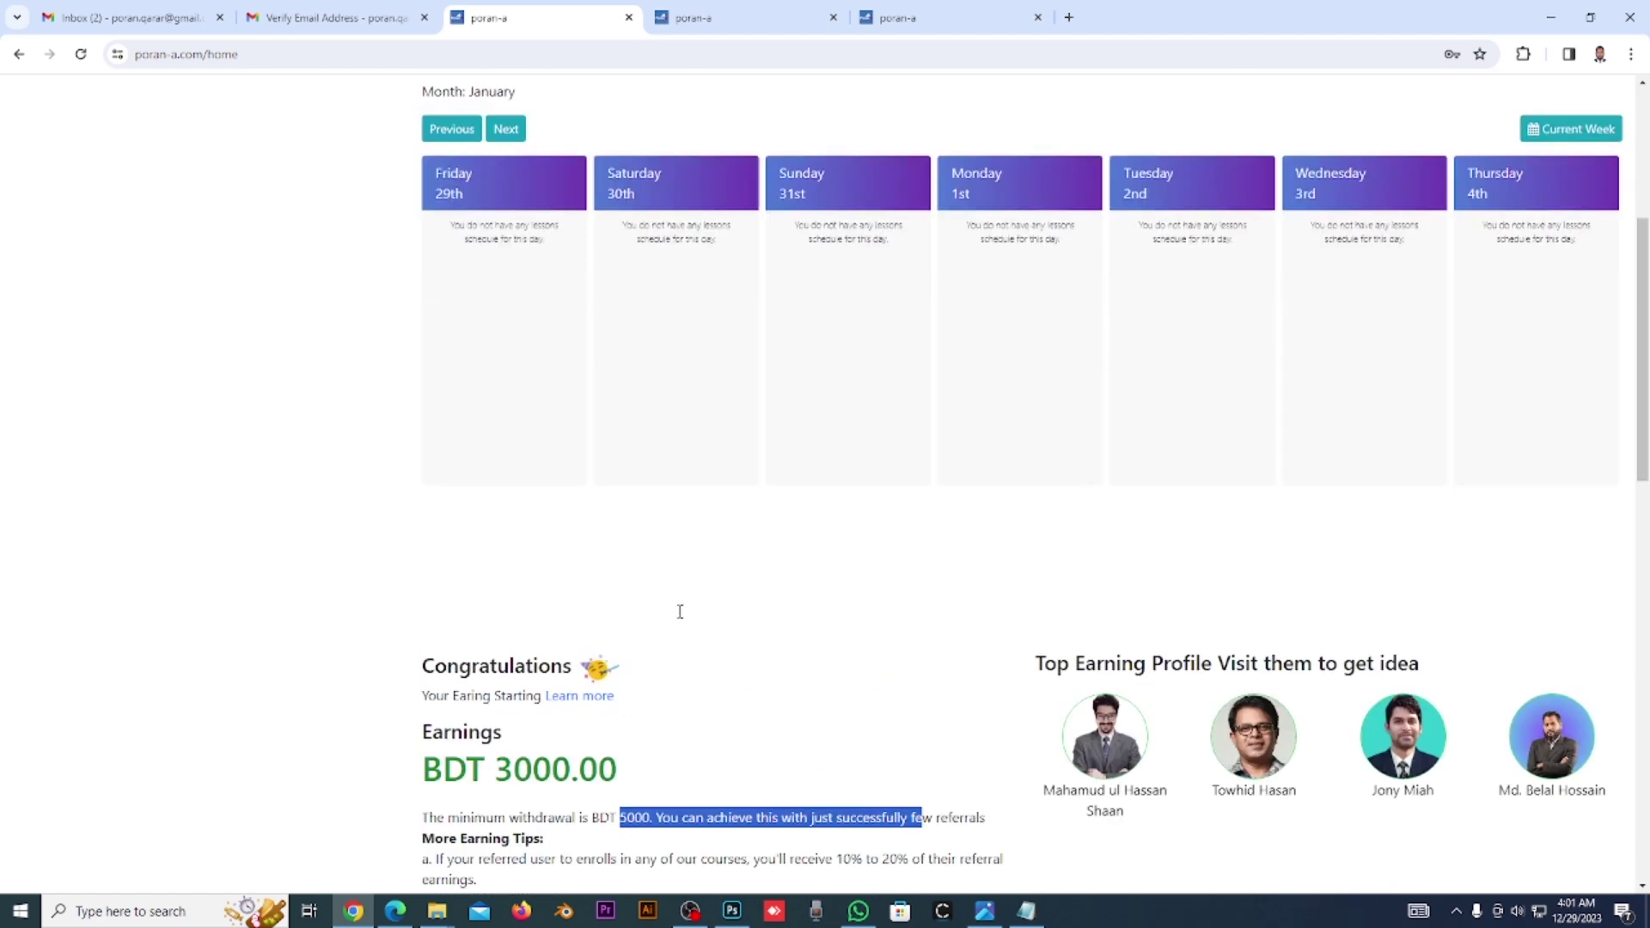
scroll(656, 445, down, 2)
click(699, 677)
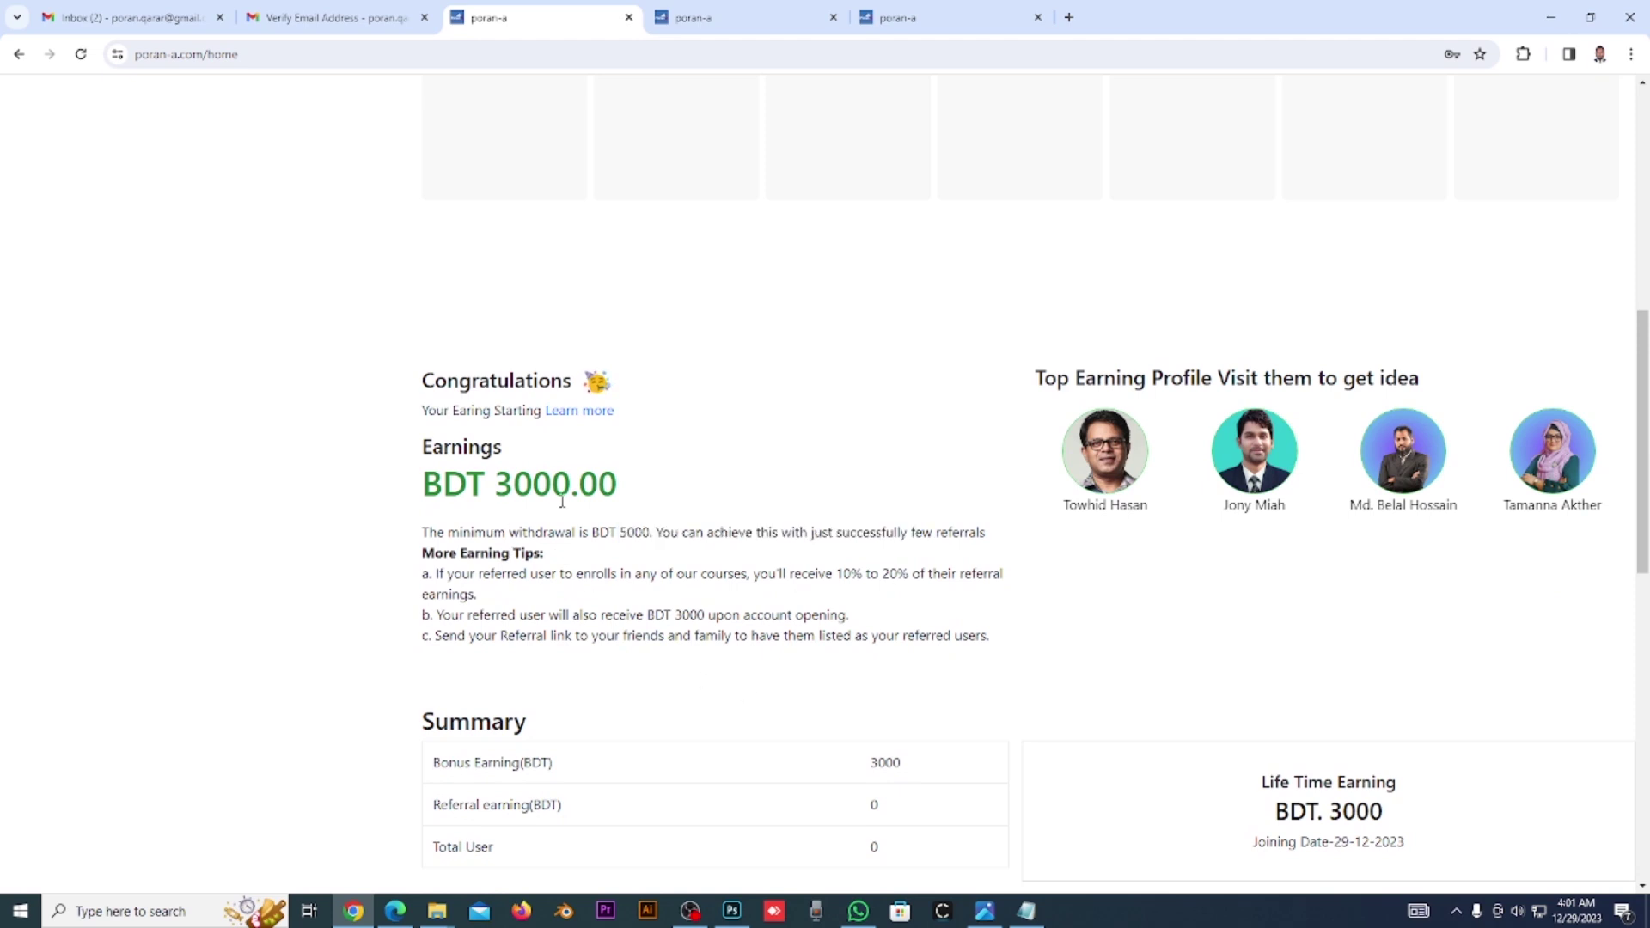
drag(496, 483, 674, 479)
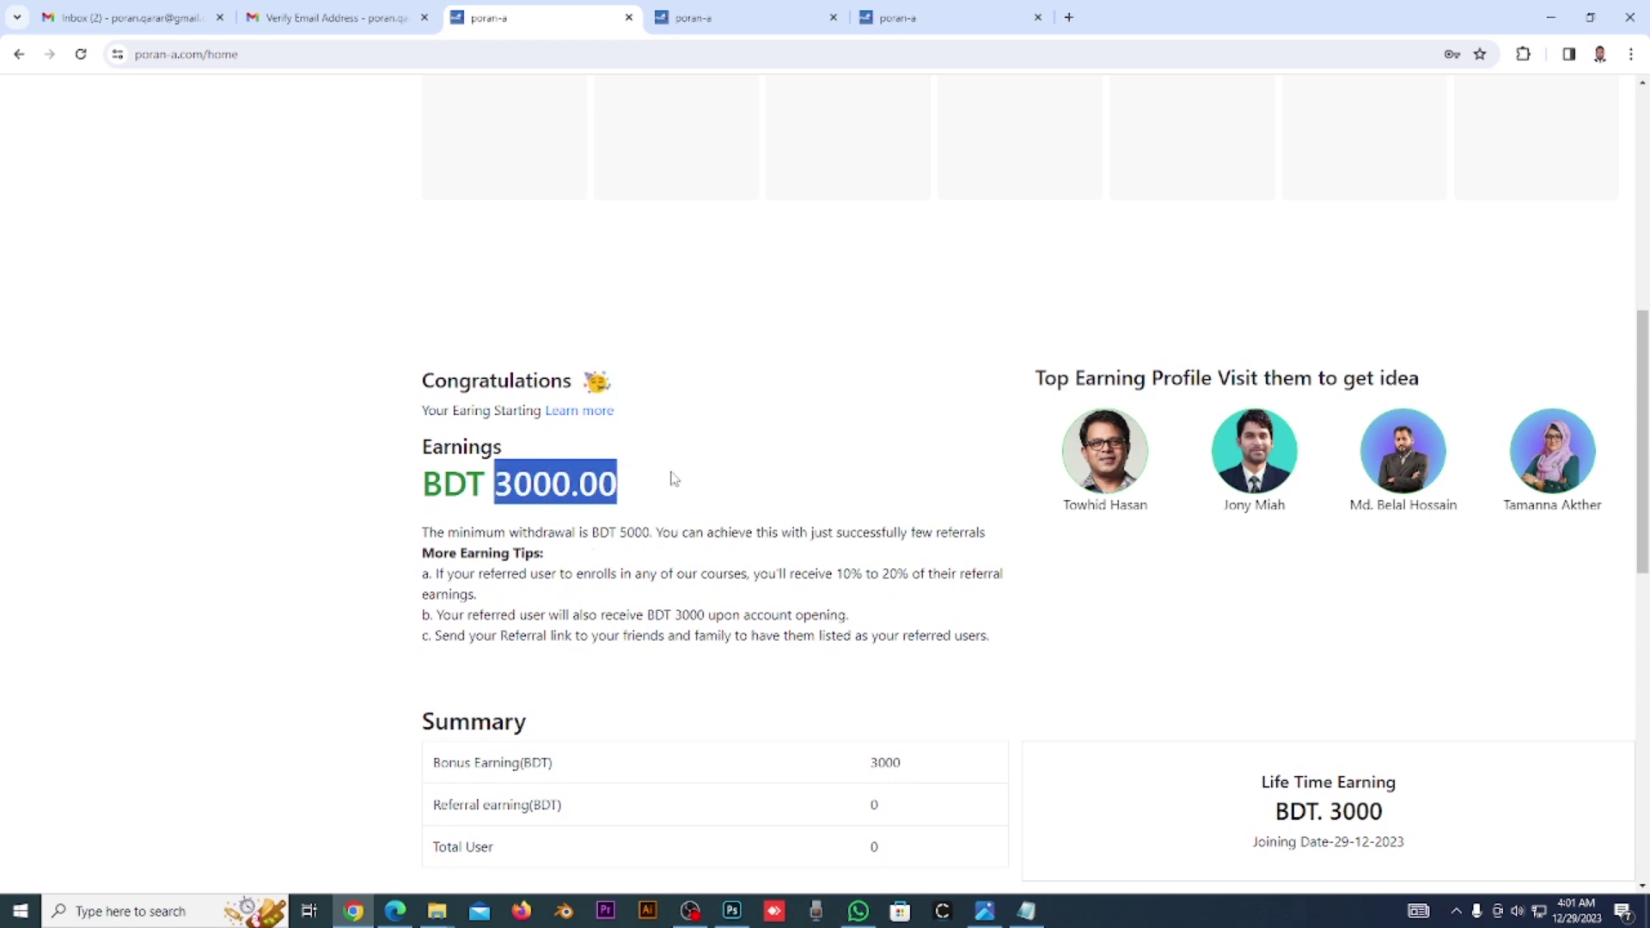
click(193, 580)
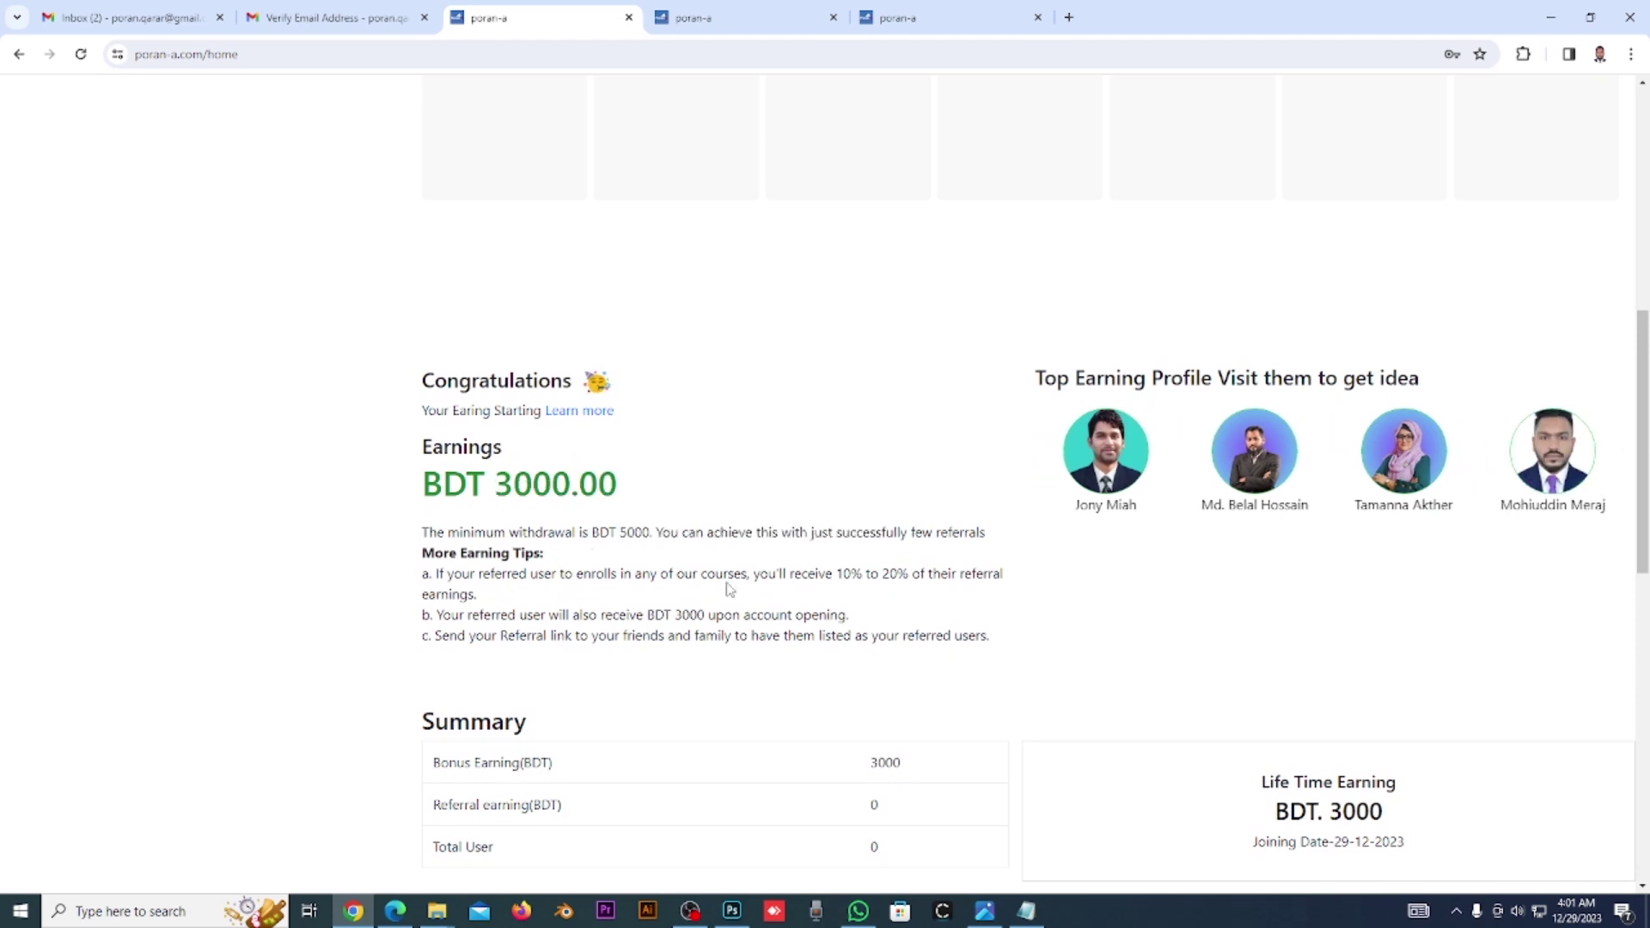
drag(497, 483, 669, 485)
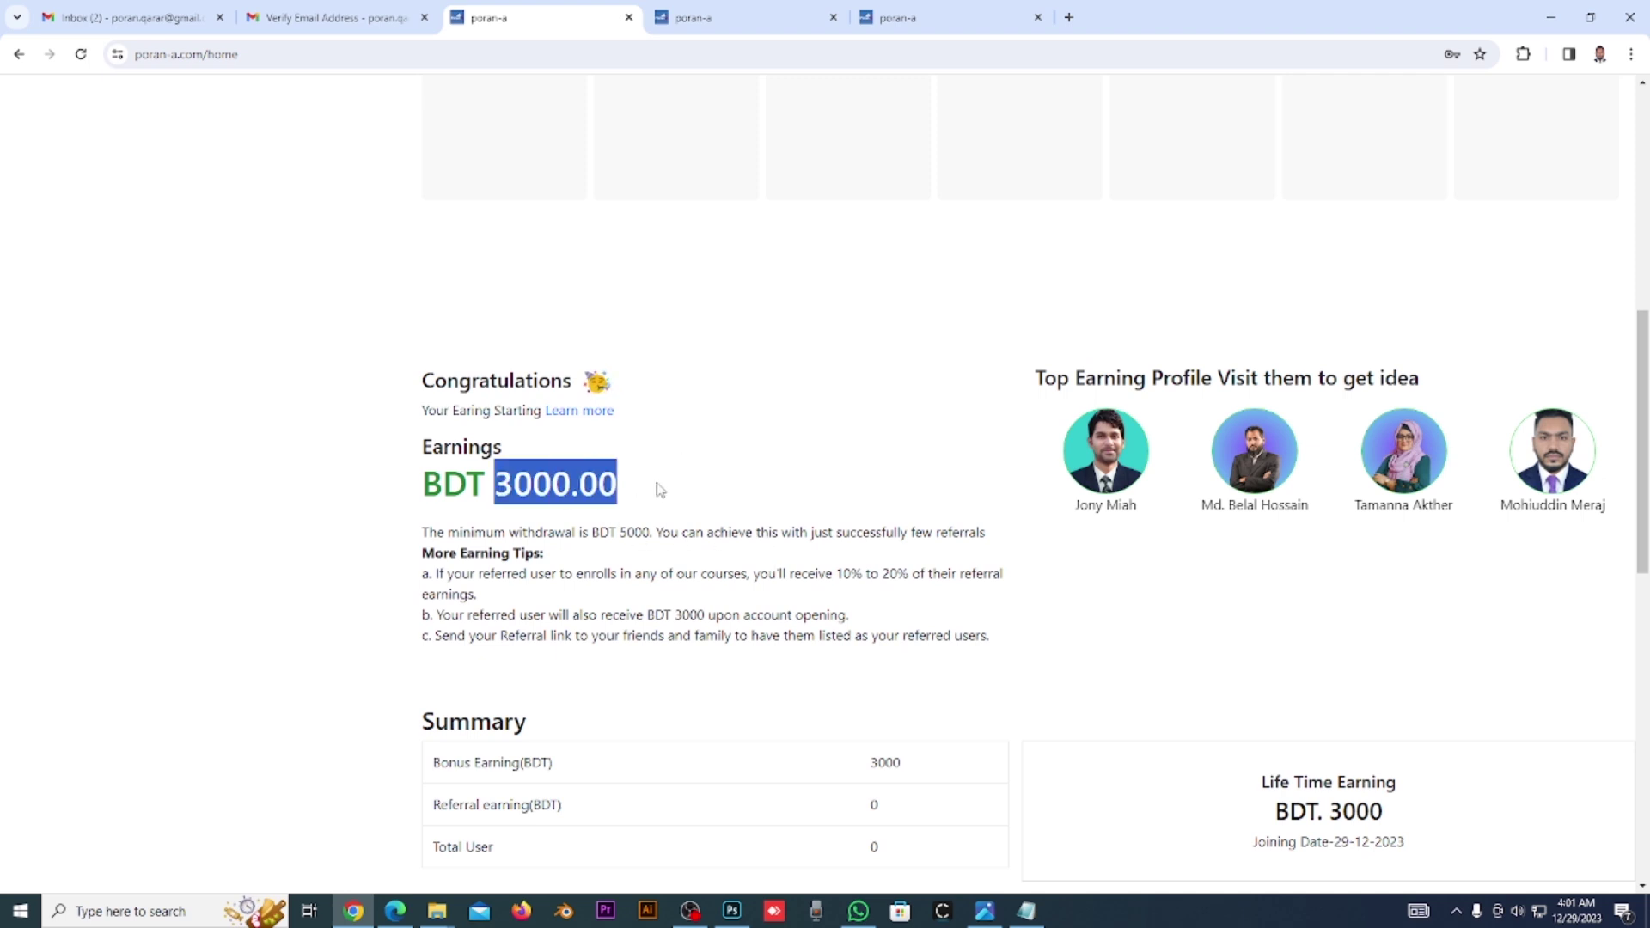
click(664, 489)
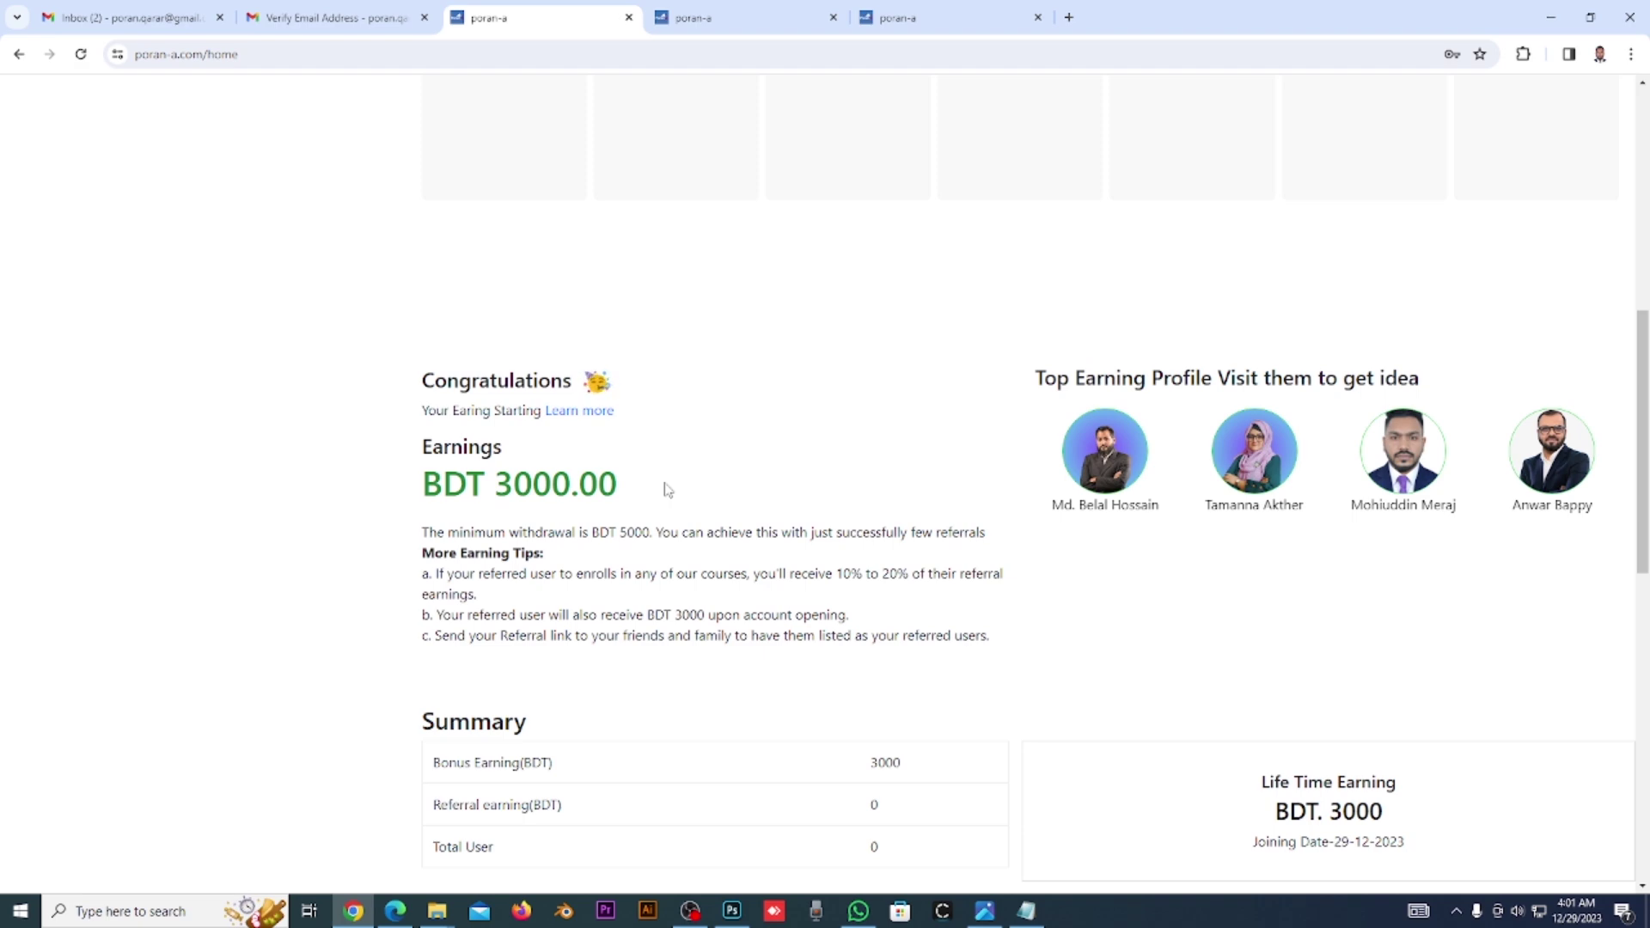
scroll(748, 494, up, 5)
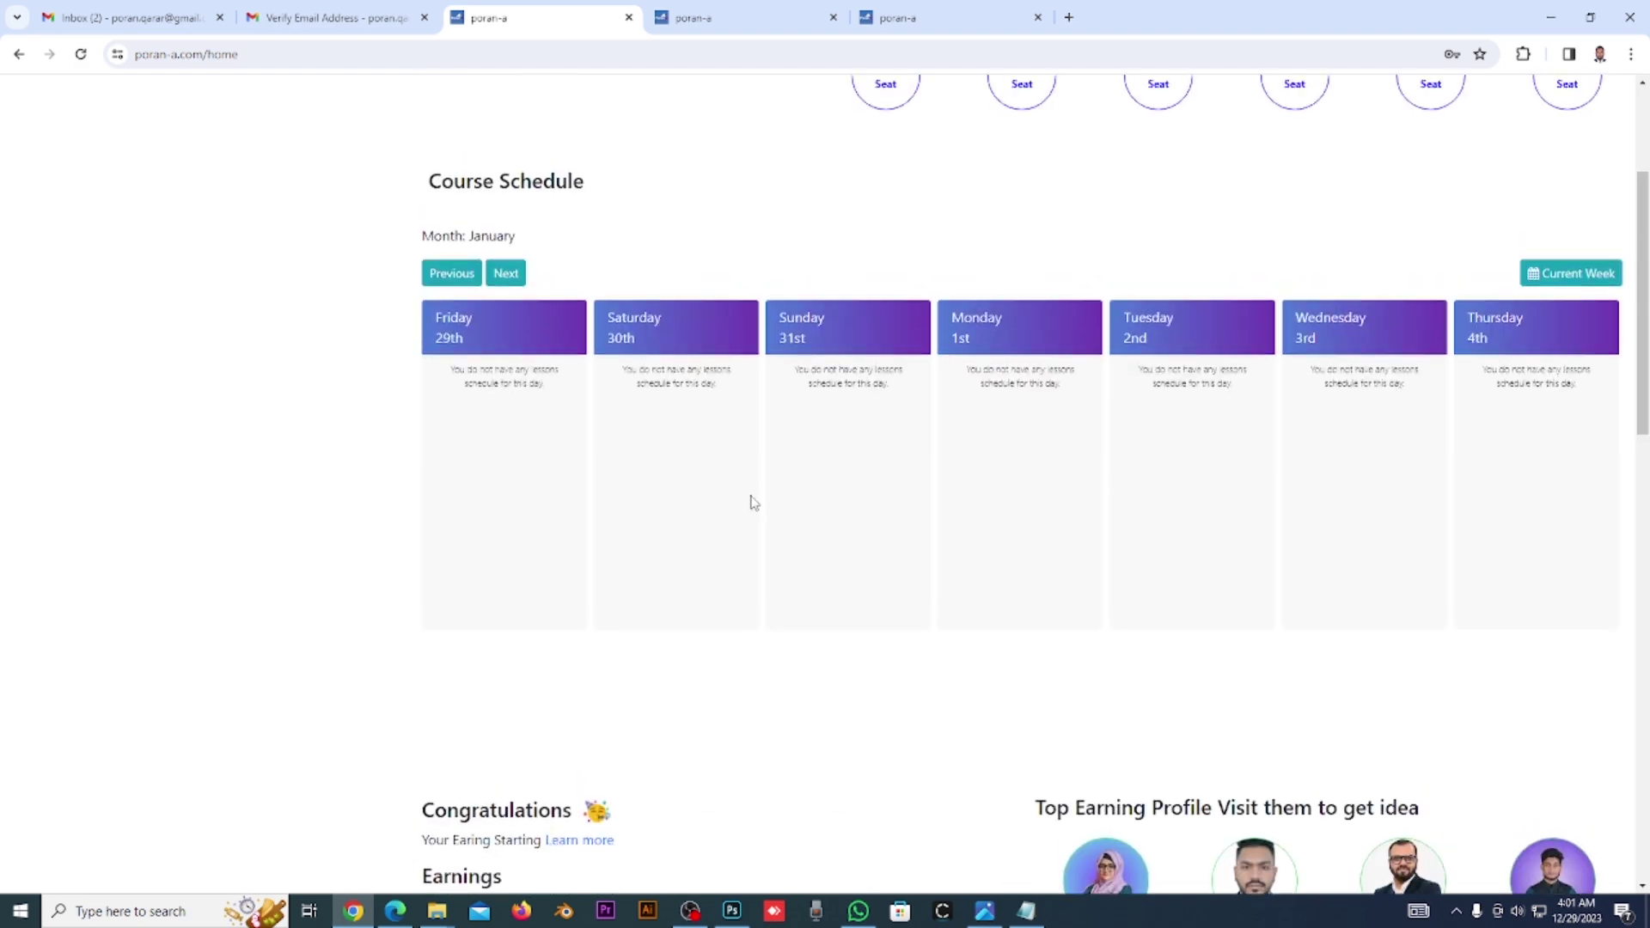
scroll(754, 503, down, 4)
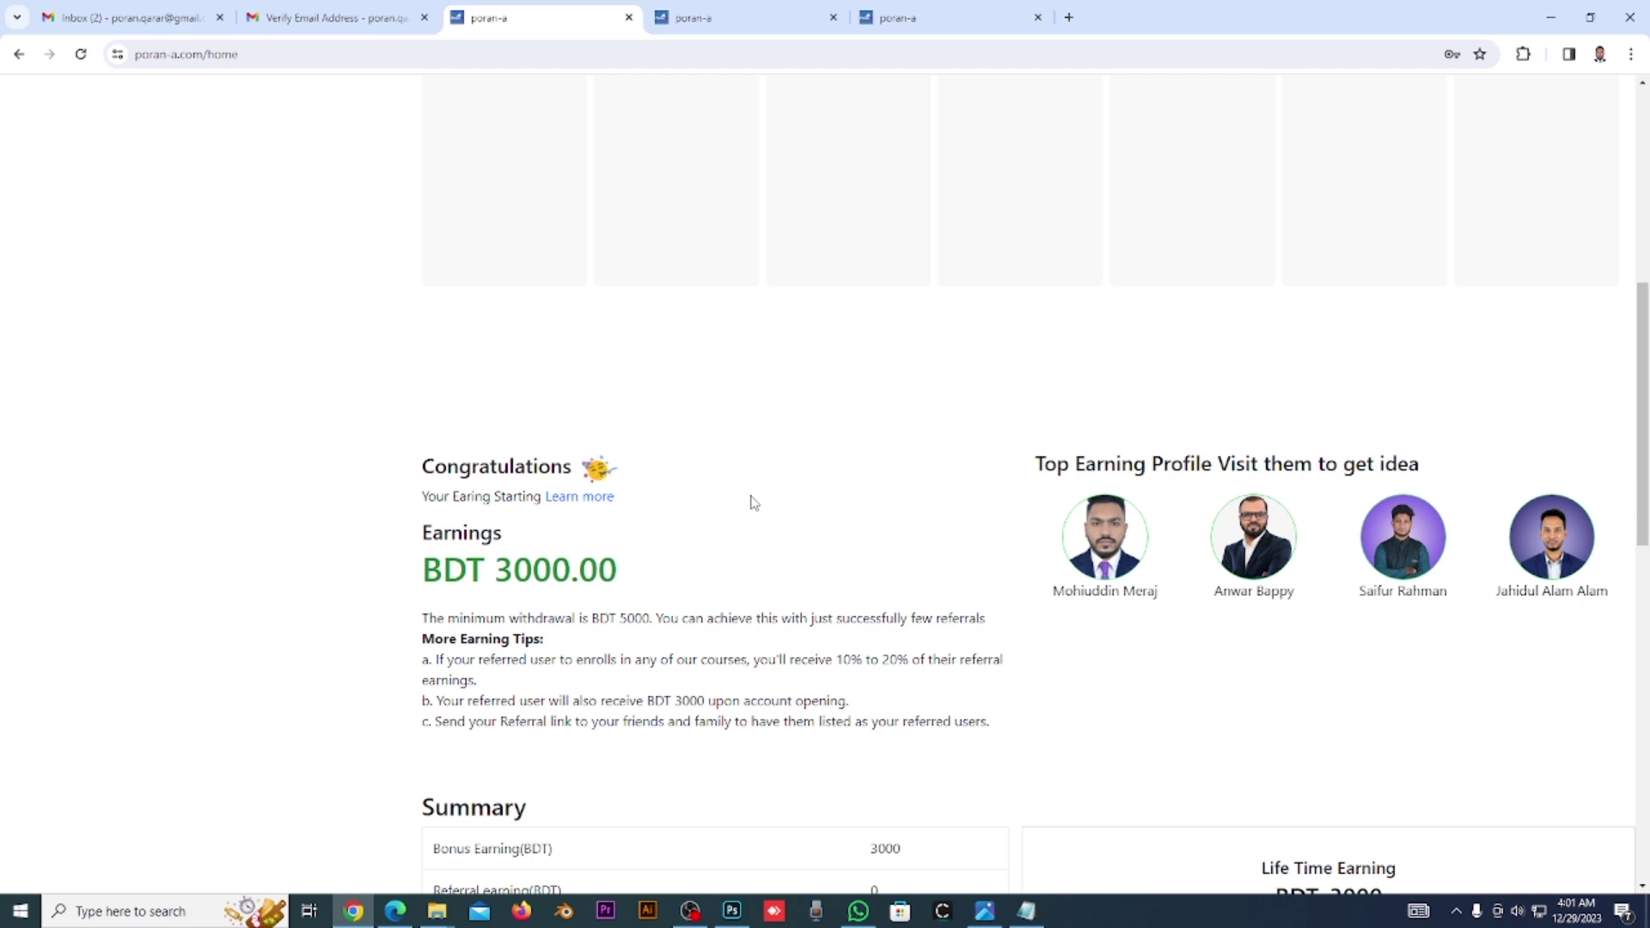
scroll(75, 290, up, 10)
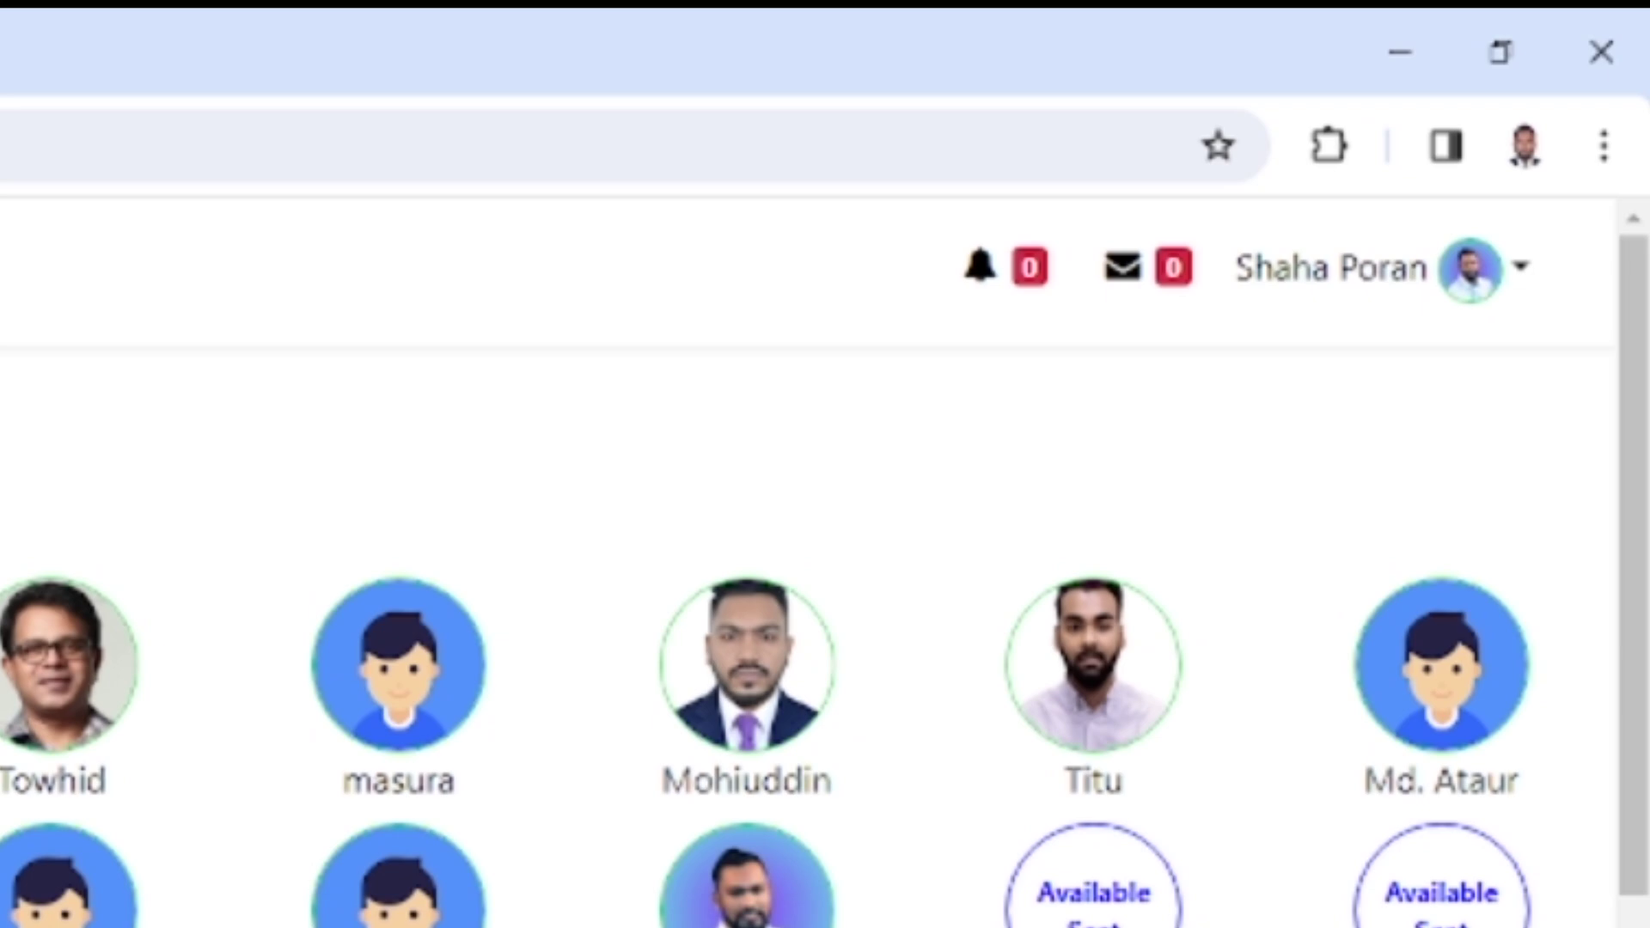
Upload 1.jpg as the new profile picture on the Profile page.
click(1520, 274)
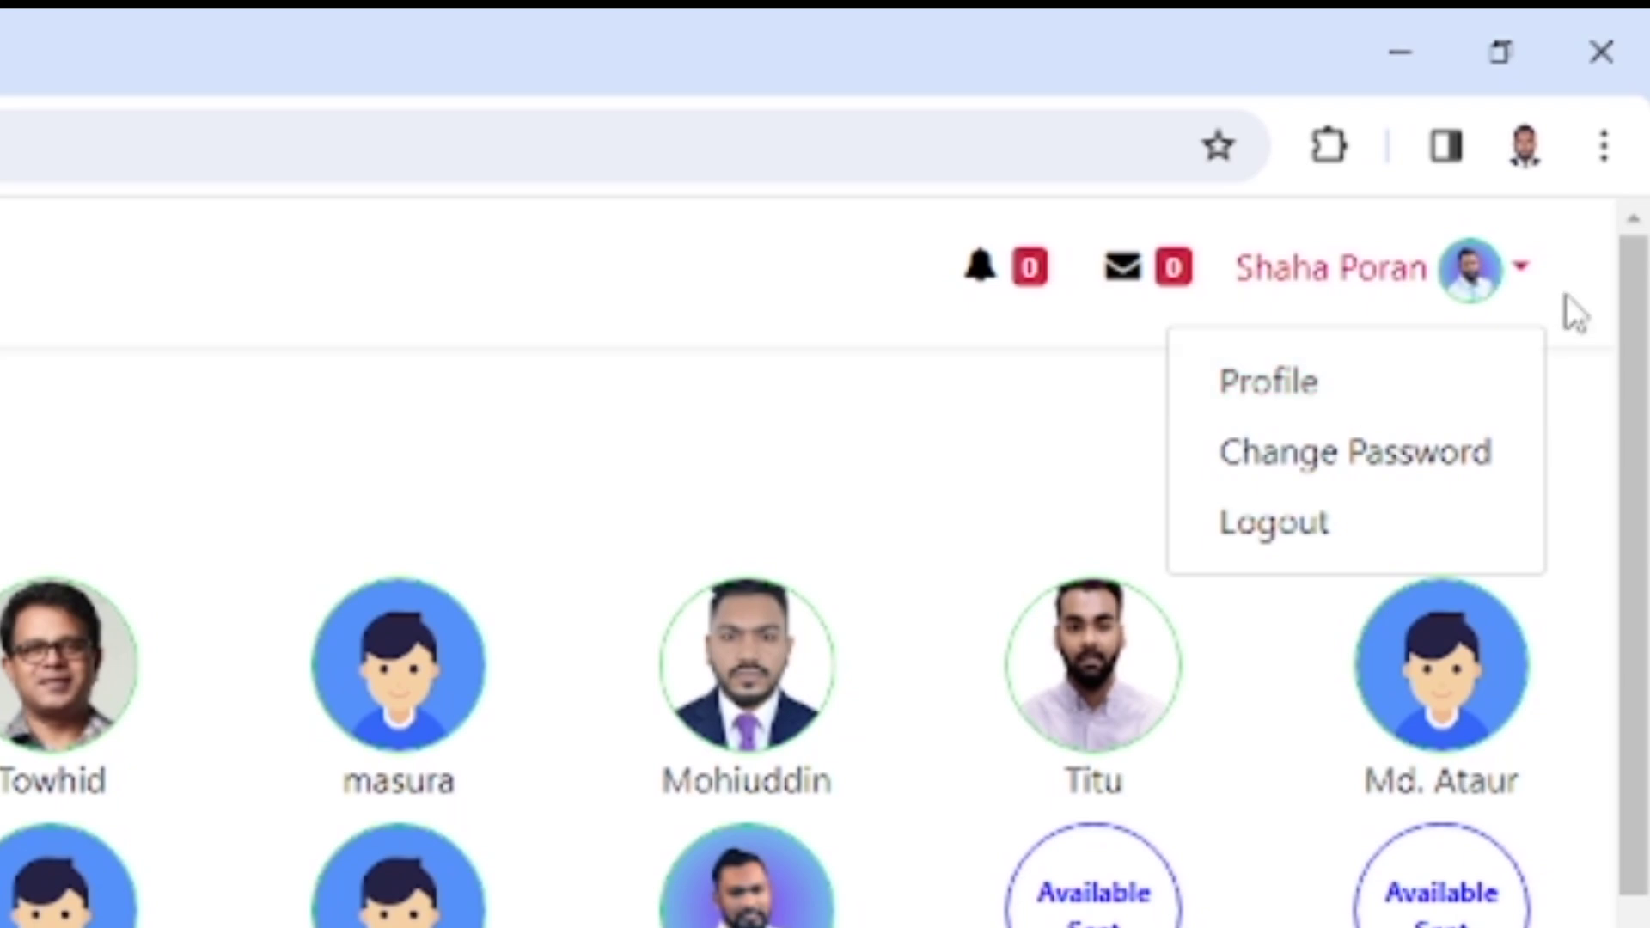
click(1287, 391)
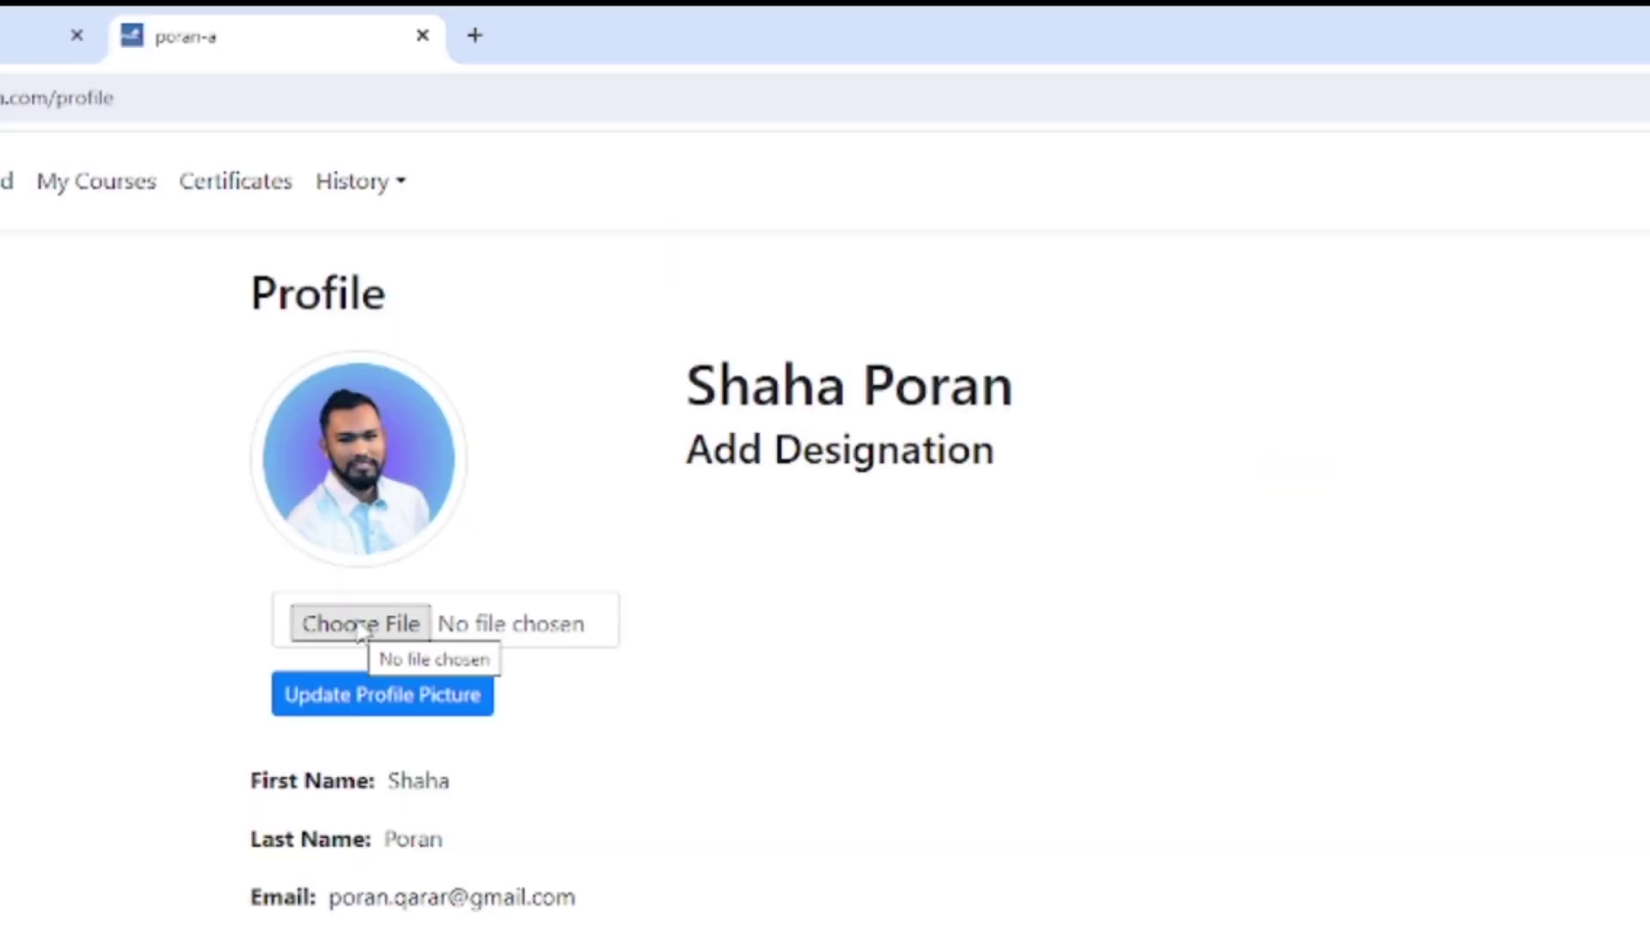
click(359, 628)
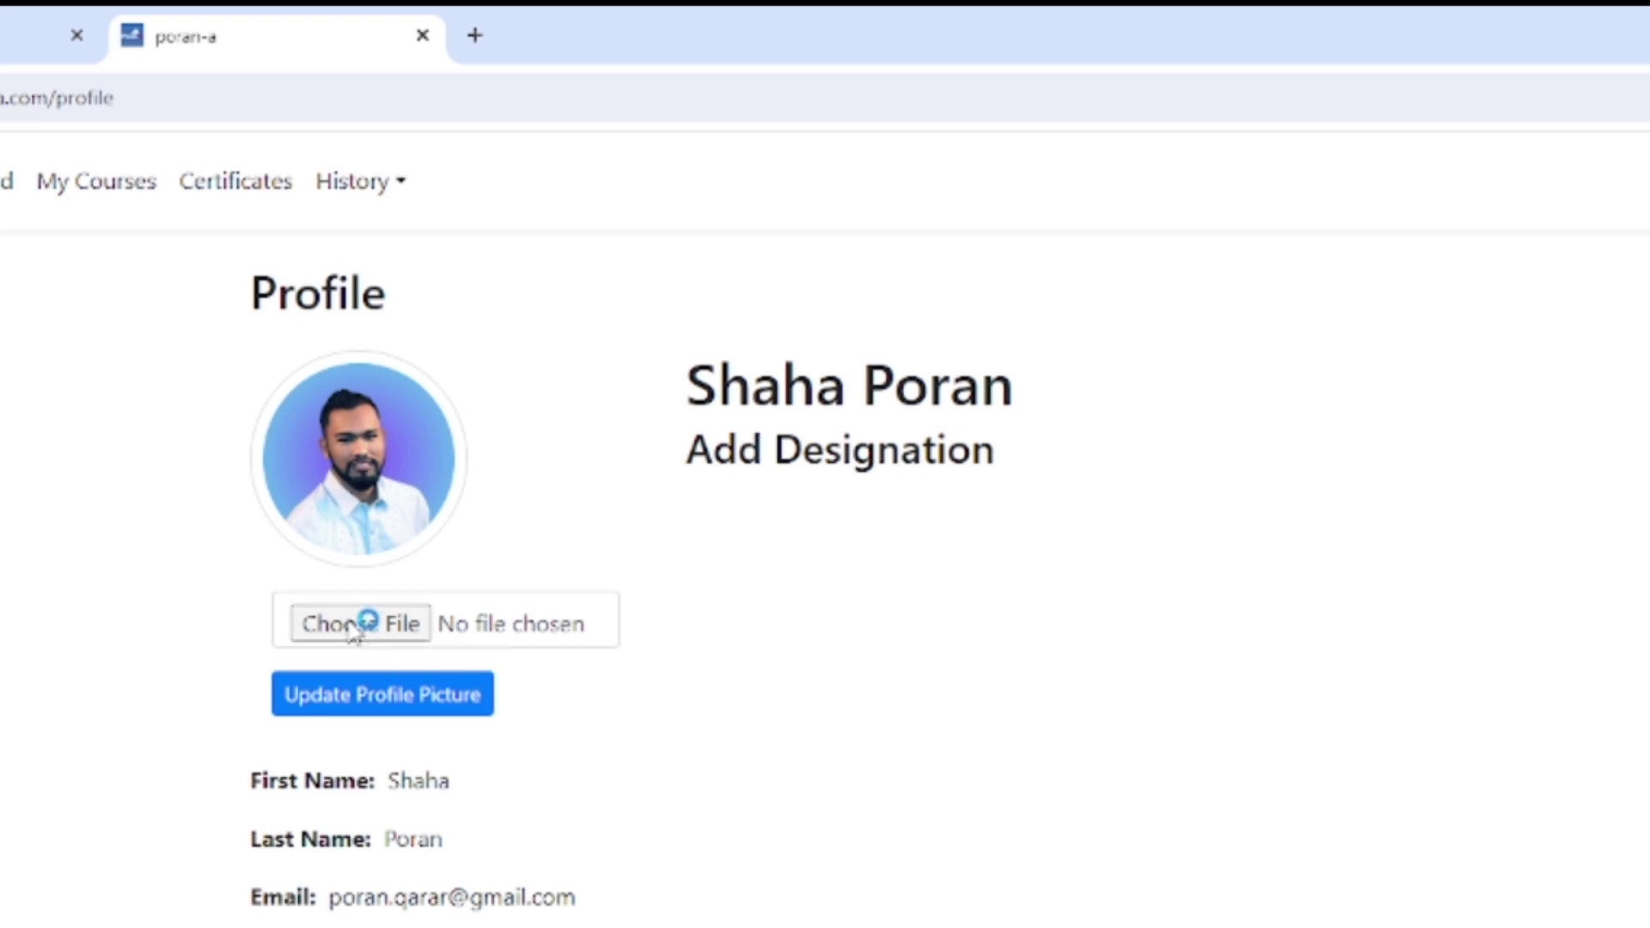
click(245, 317)
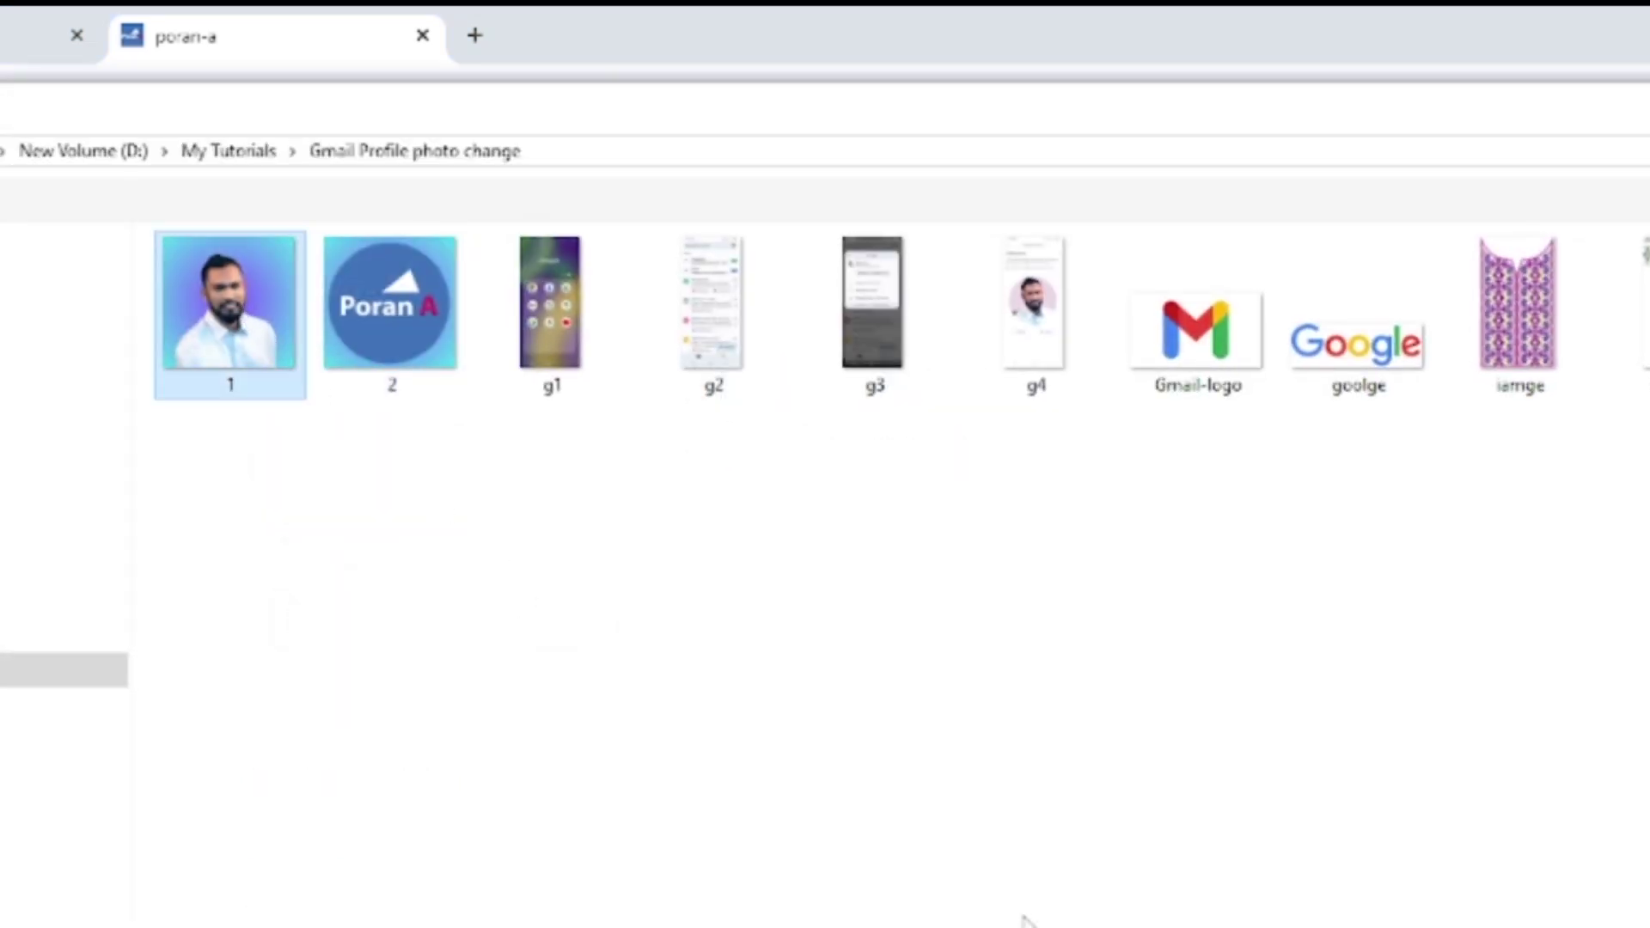
key(Return)
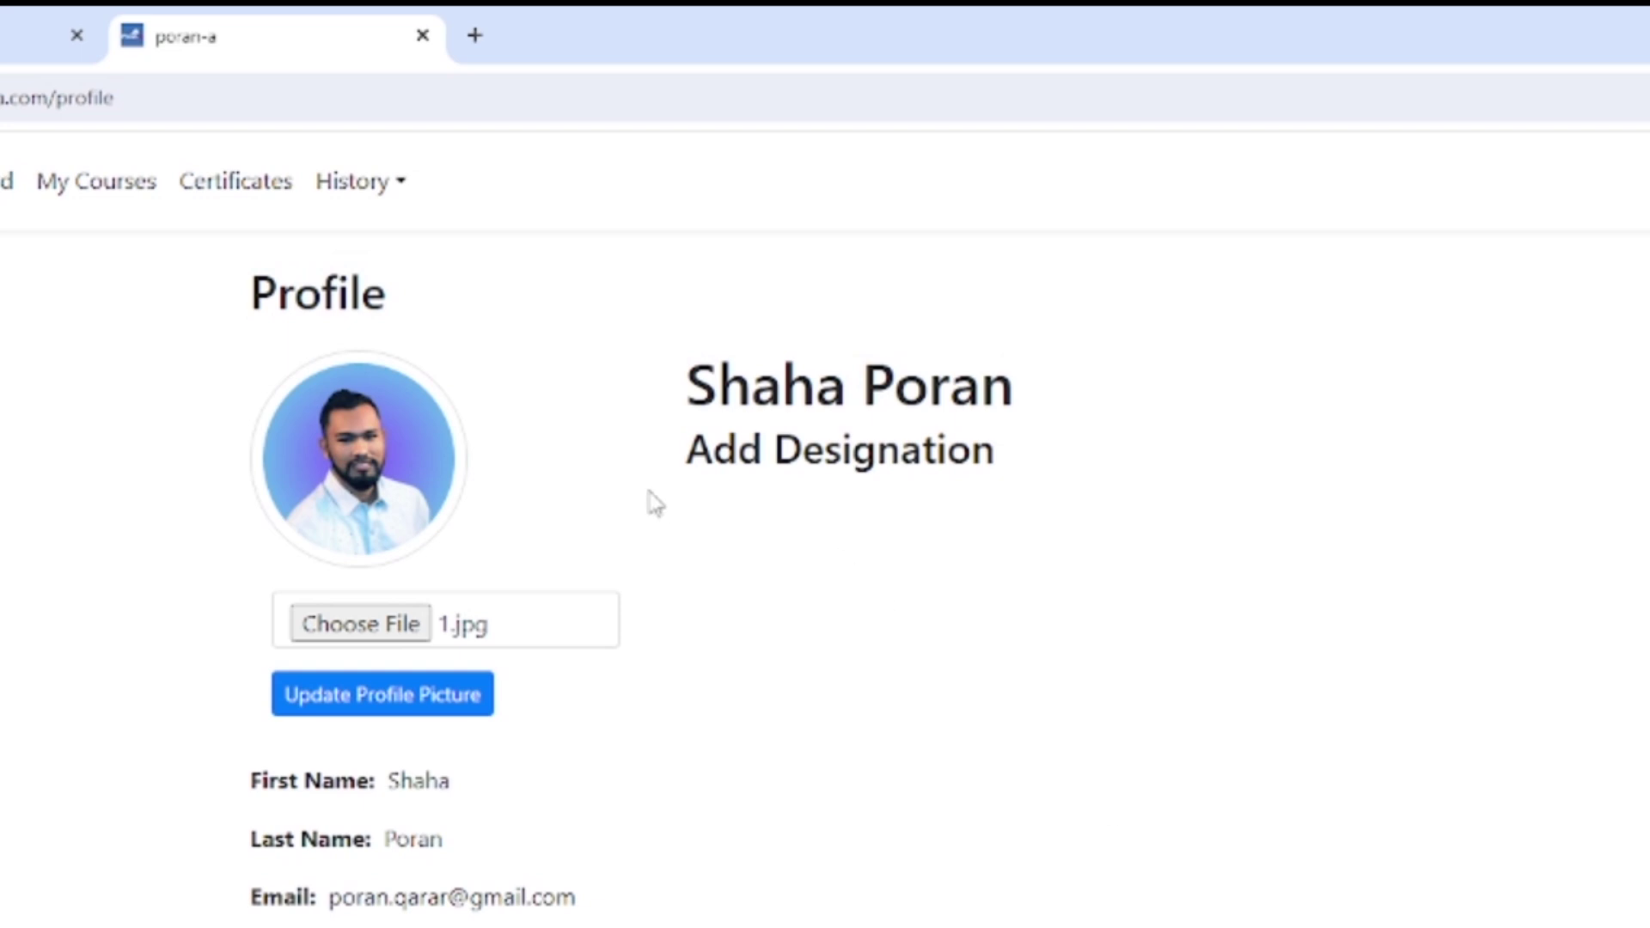
click(375, 707)
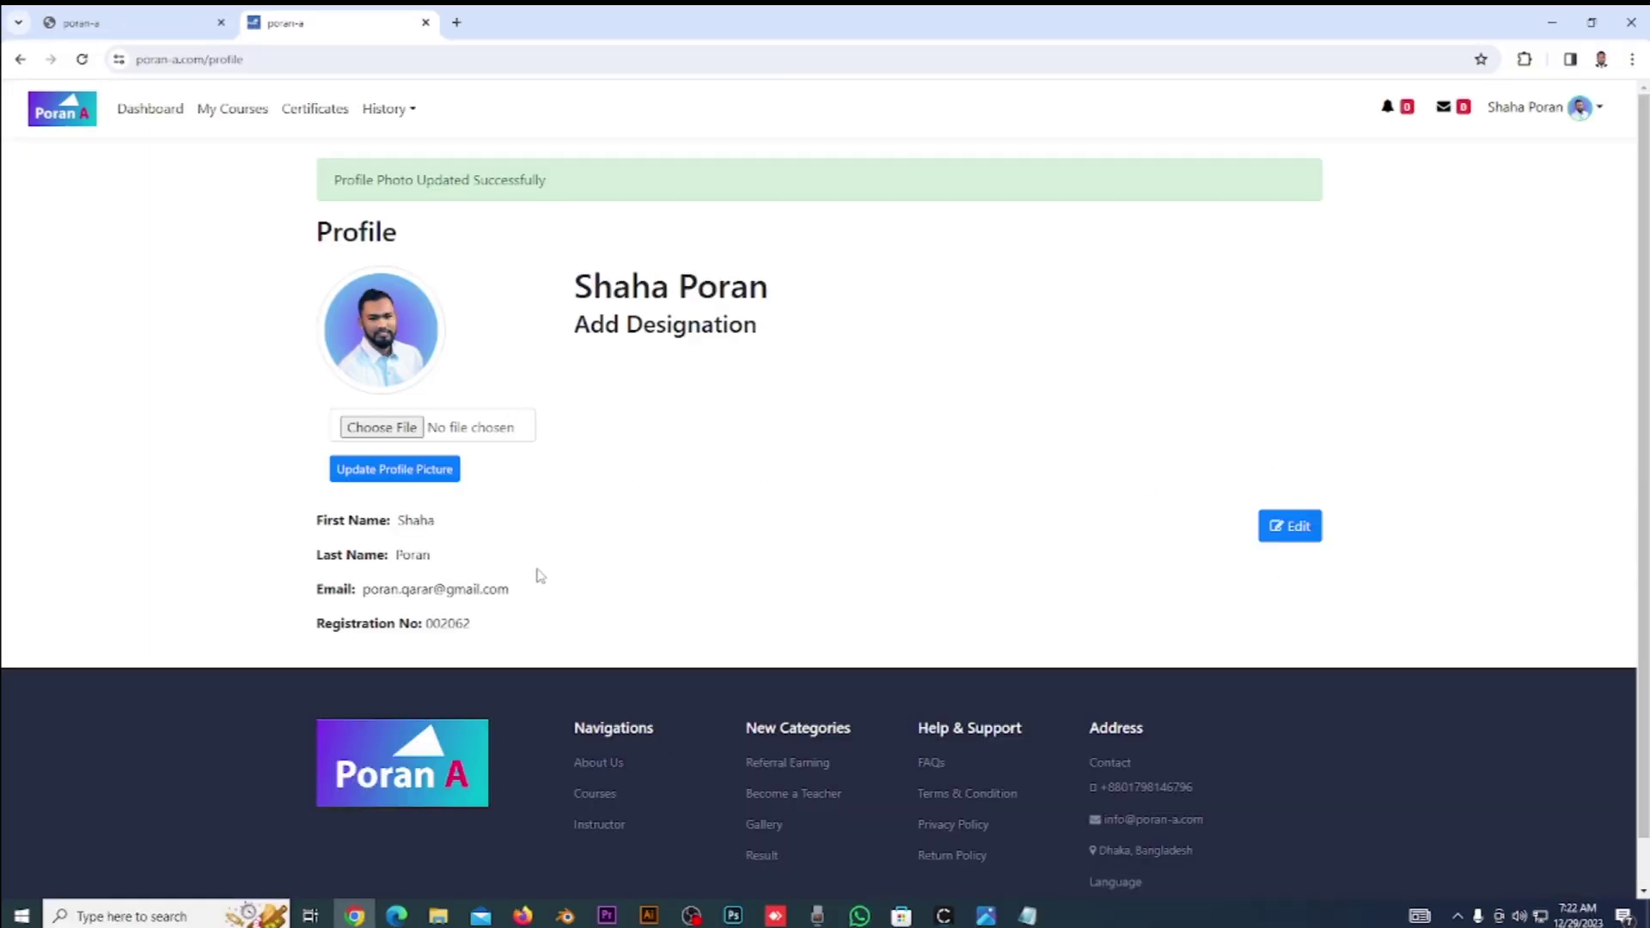
Review the profile's name and e-mail details and open them for editing.
mouse_move(391, 520)
mouse_down()
mouse_move(478, 599)
mouse_move(1039, 626)
mouse_up()
click(541, 612)
drag(349, 589, 771, 597)
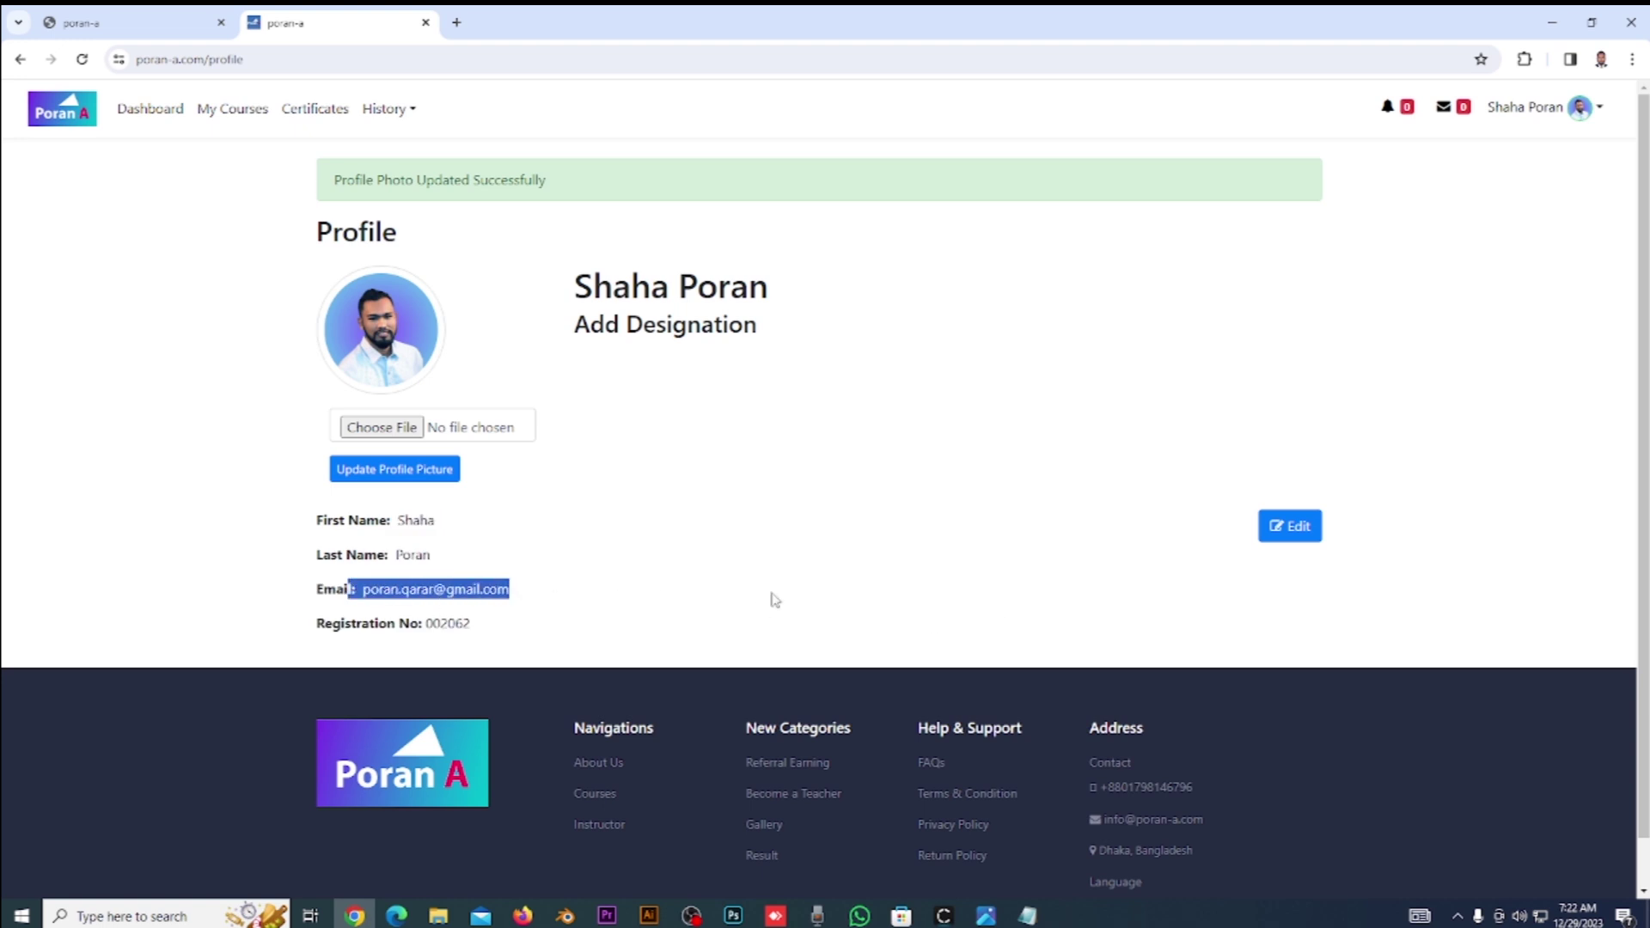
click(1308, 533)
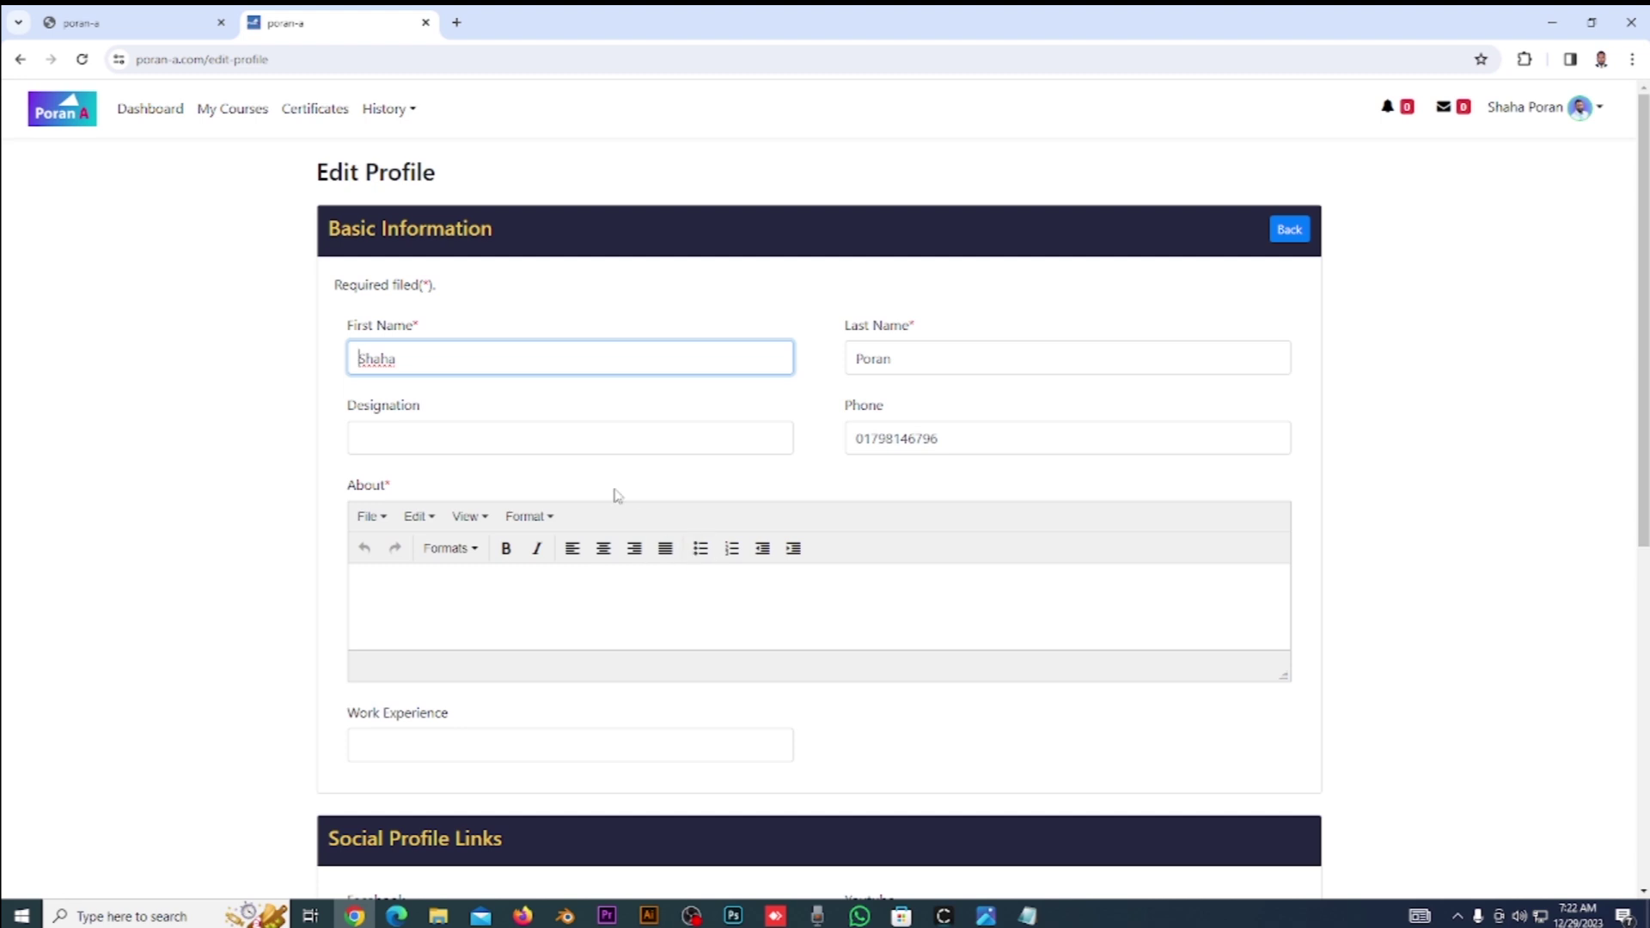
Set the designation to 'Fashion Designer at Noman Group' and check the phone number.
click(567, 435)
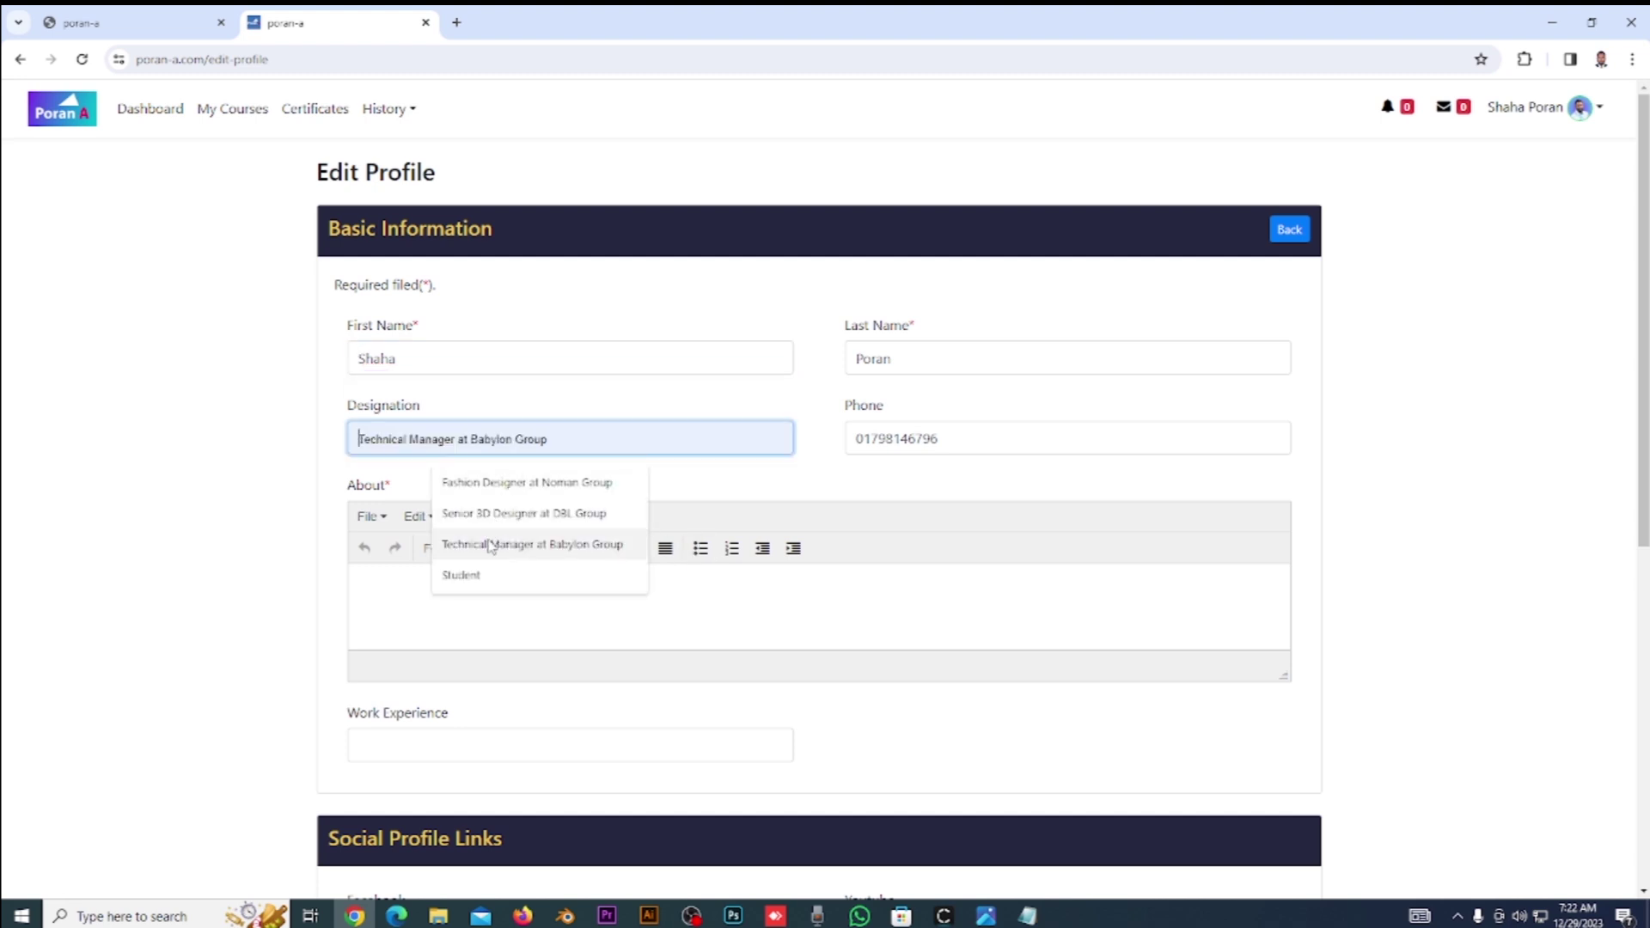
click(495, 482)
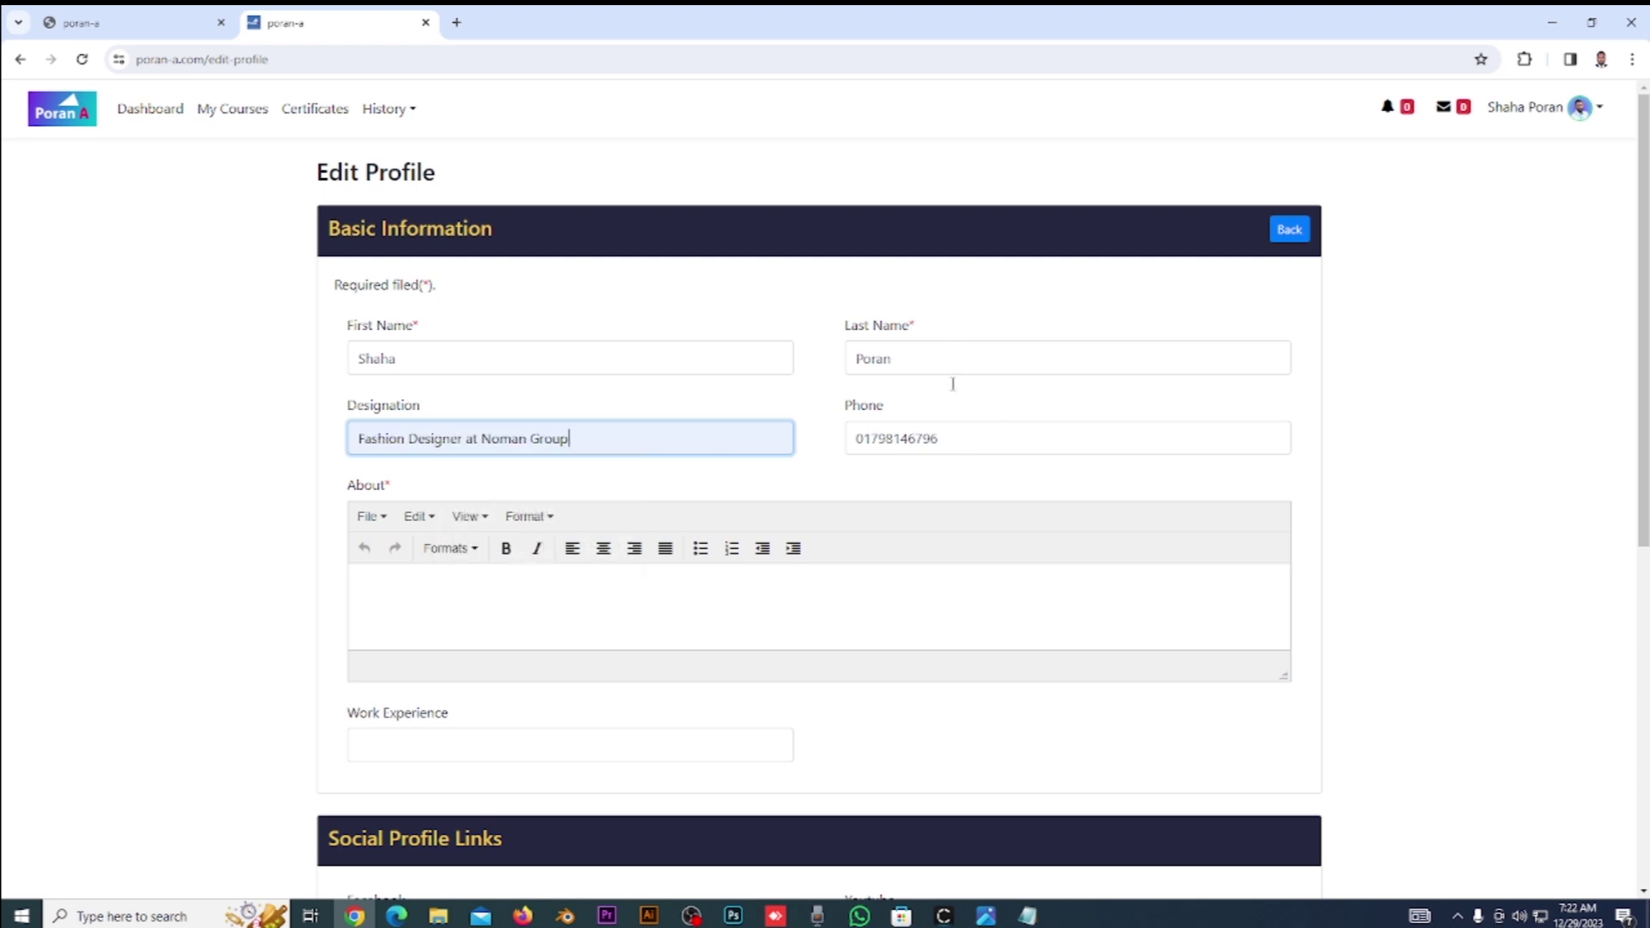
double_click(969, 435)
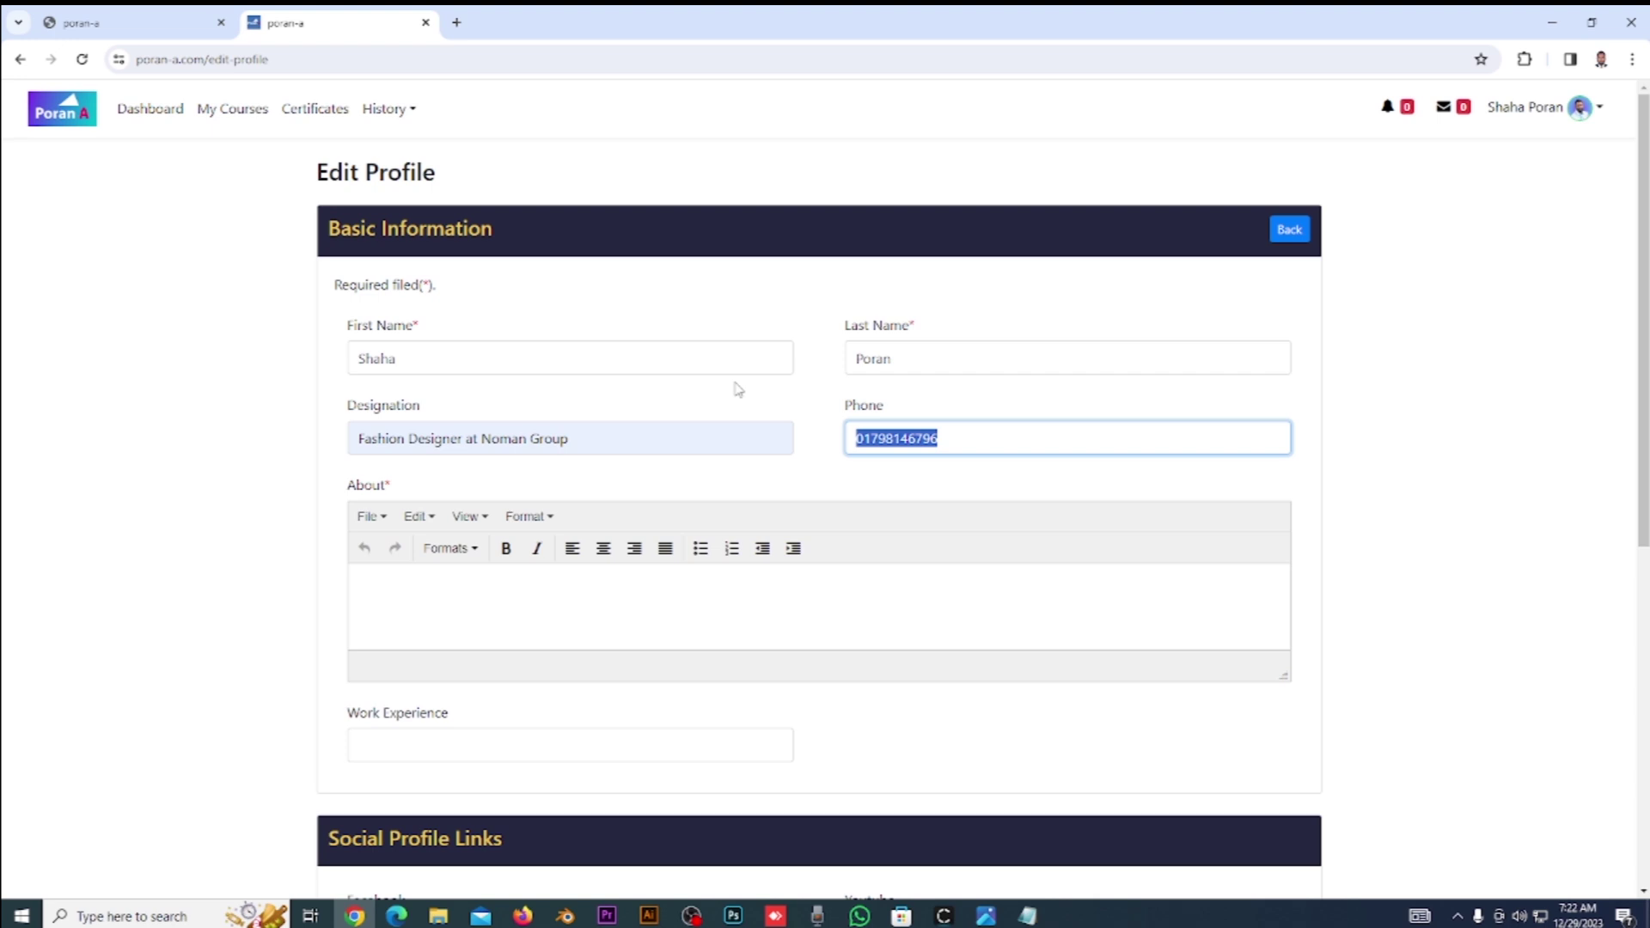
click(1360, 496)
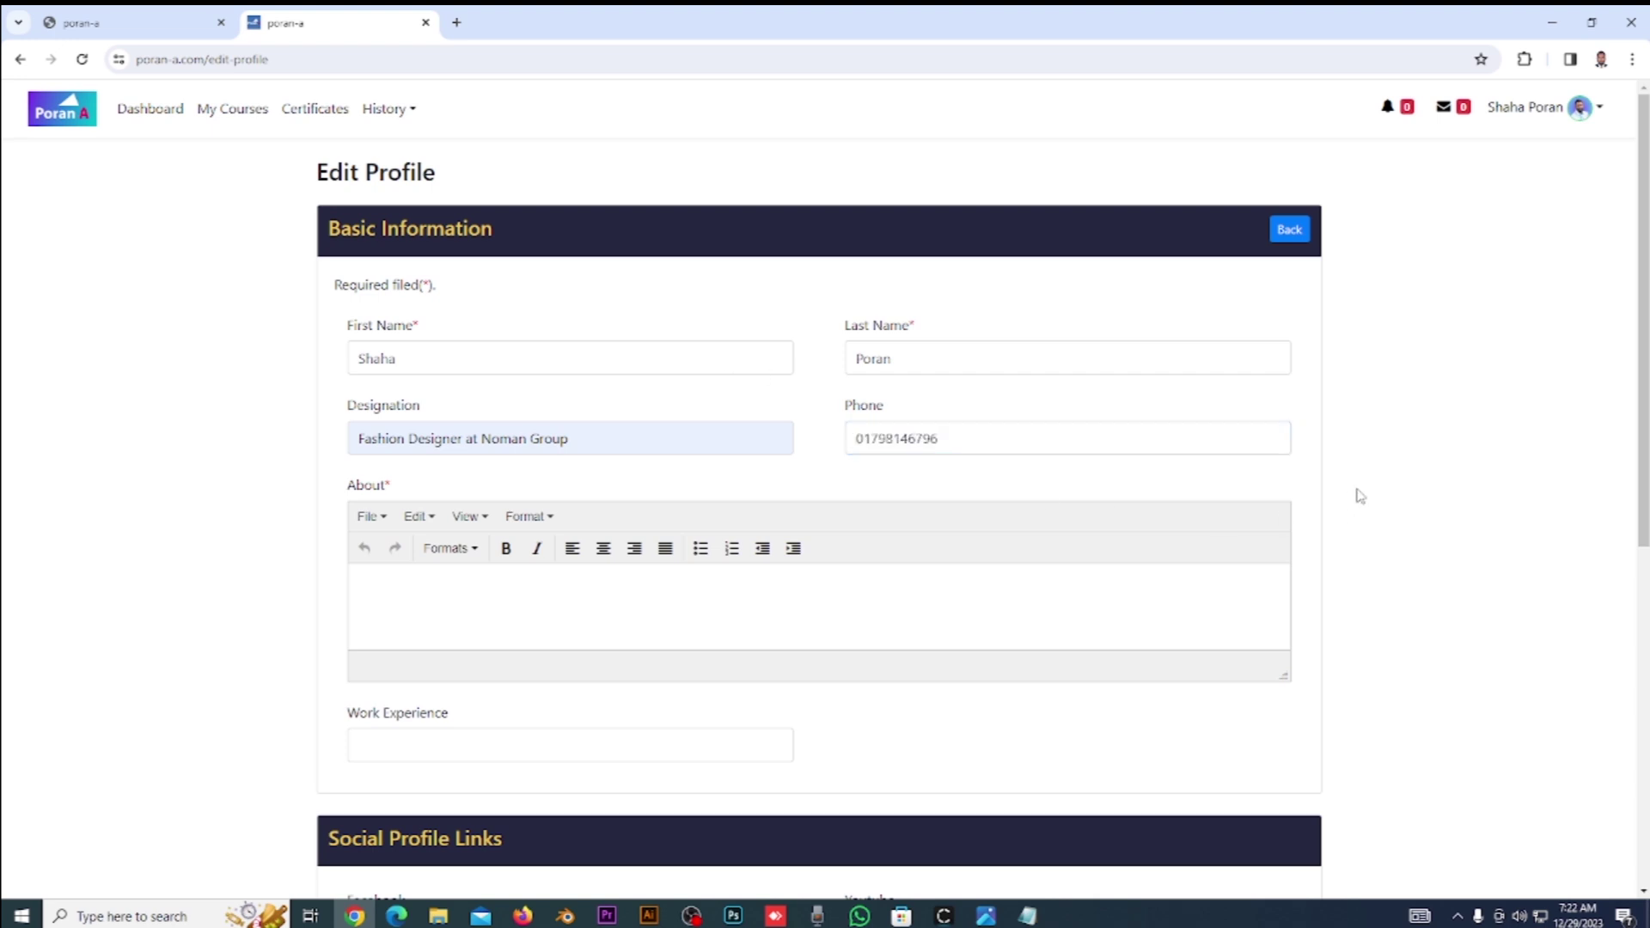
drag(951, 439, 833, 457)
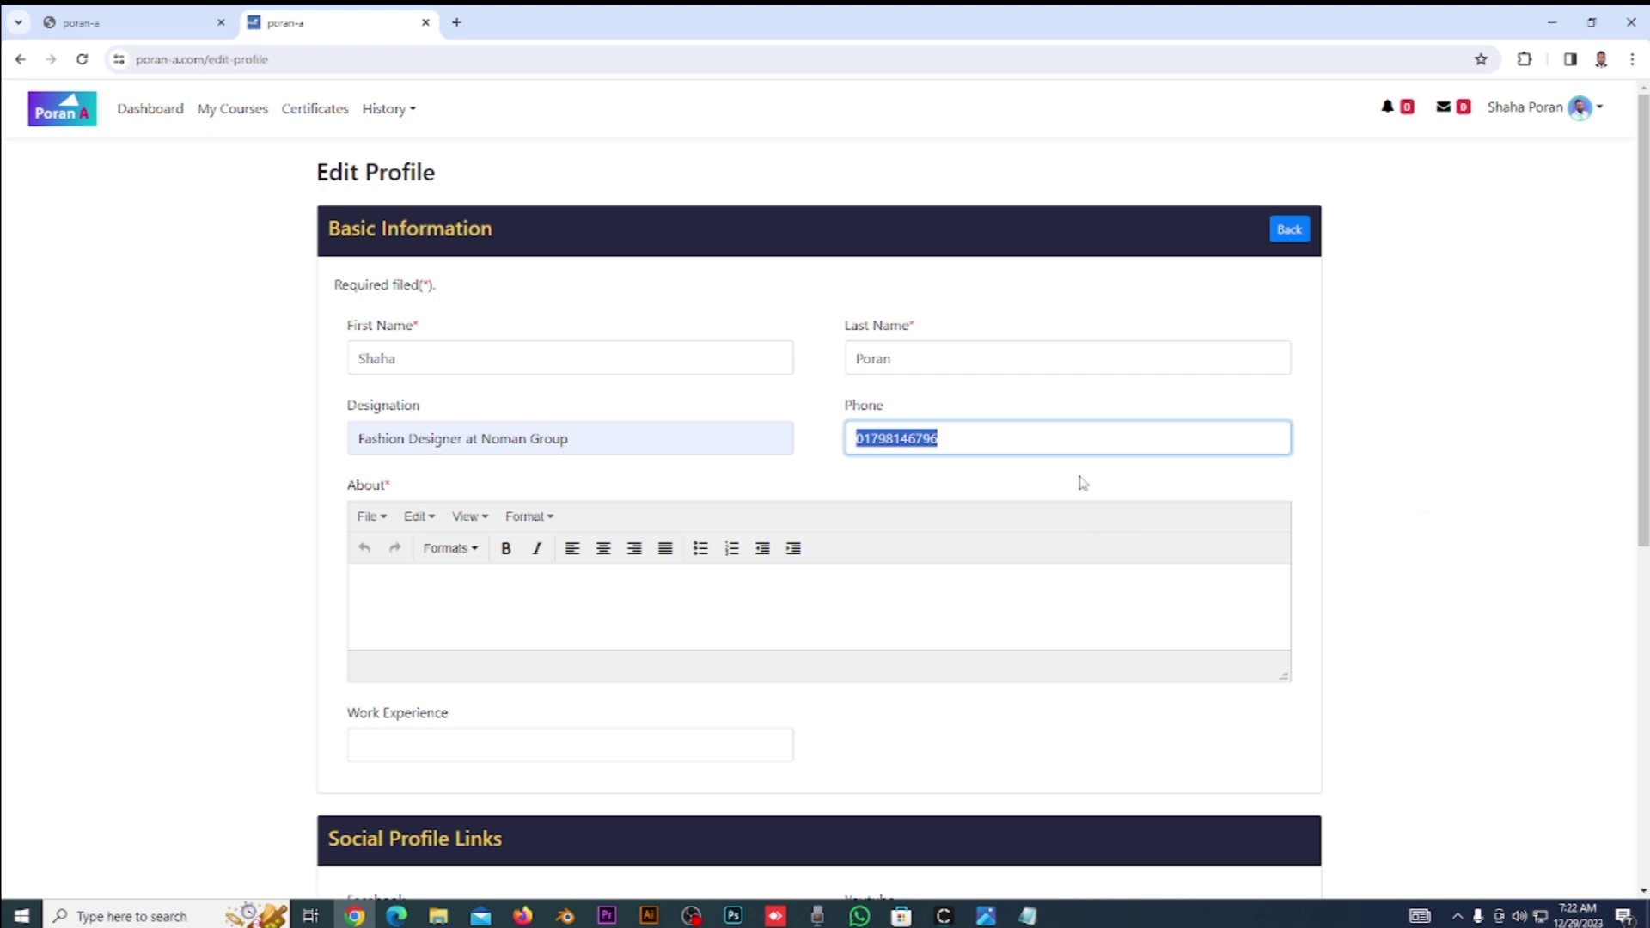
click(730, 482)
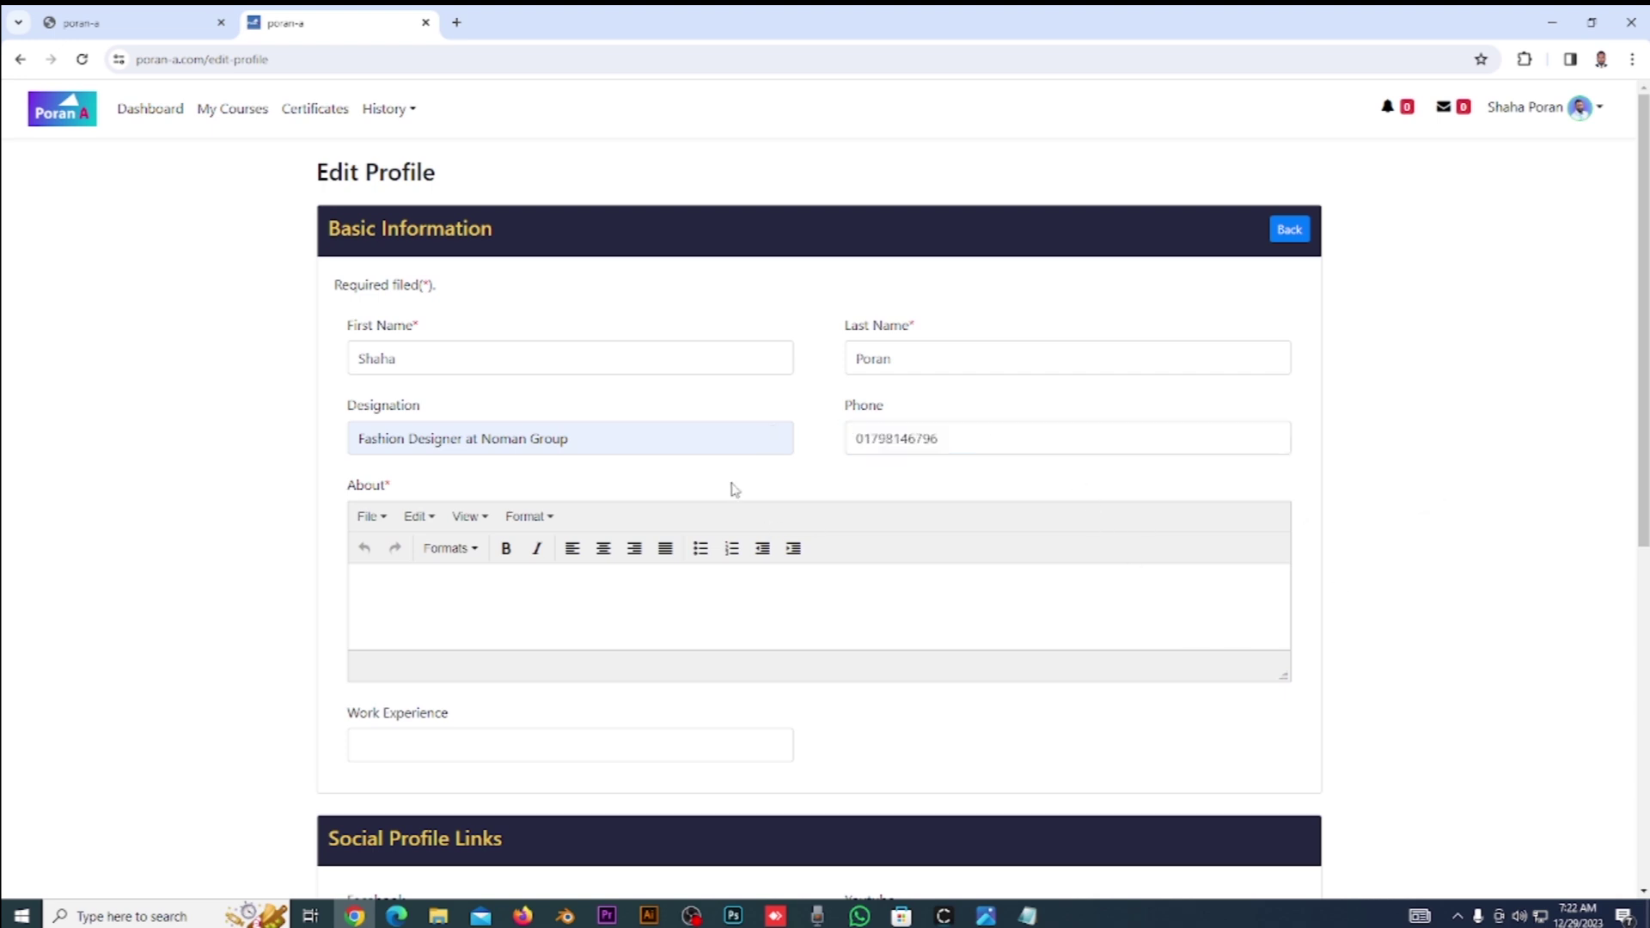
Go through the About, work experience and social link fields, then save the profile.
scroll(731, 481, down, 4)
click(424, 258)
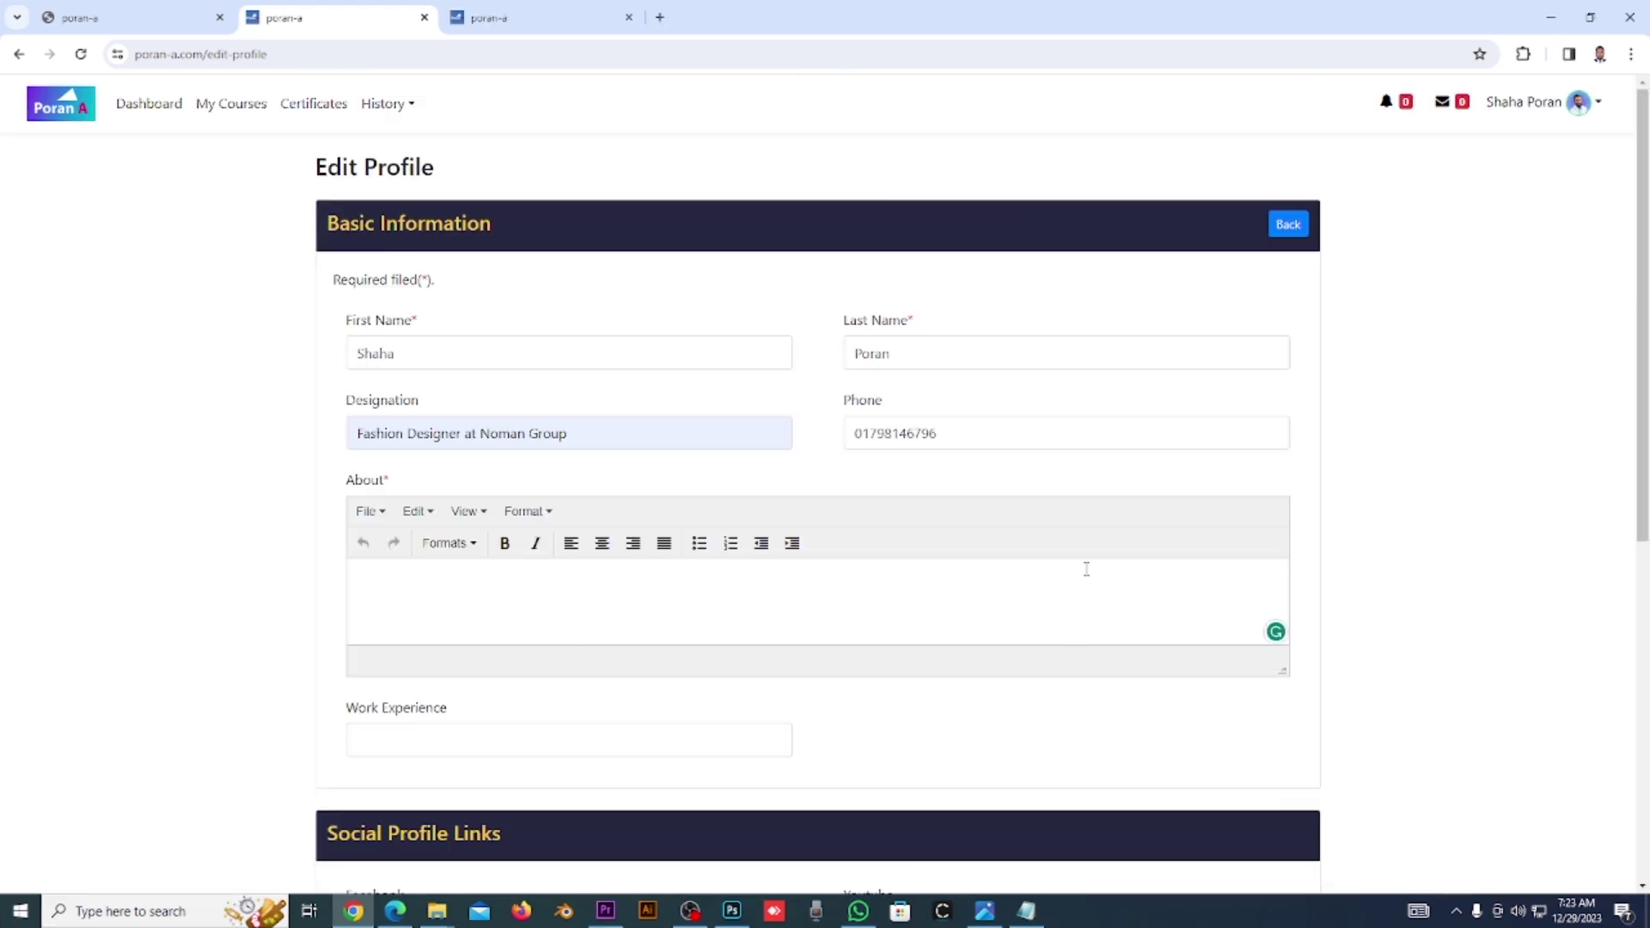
scroll(555, 502, down, 5)
click(393, 306)
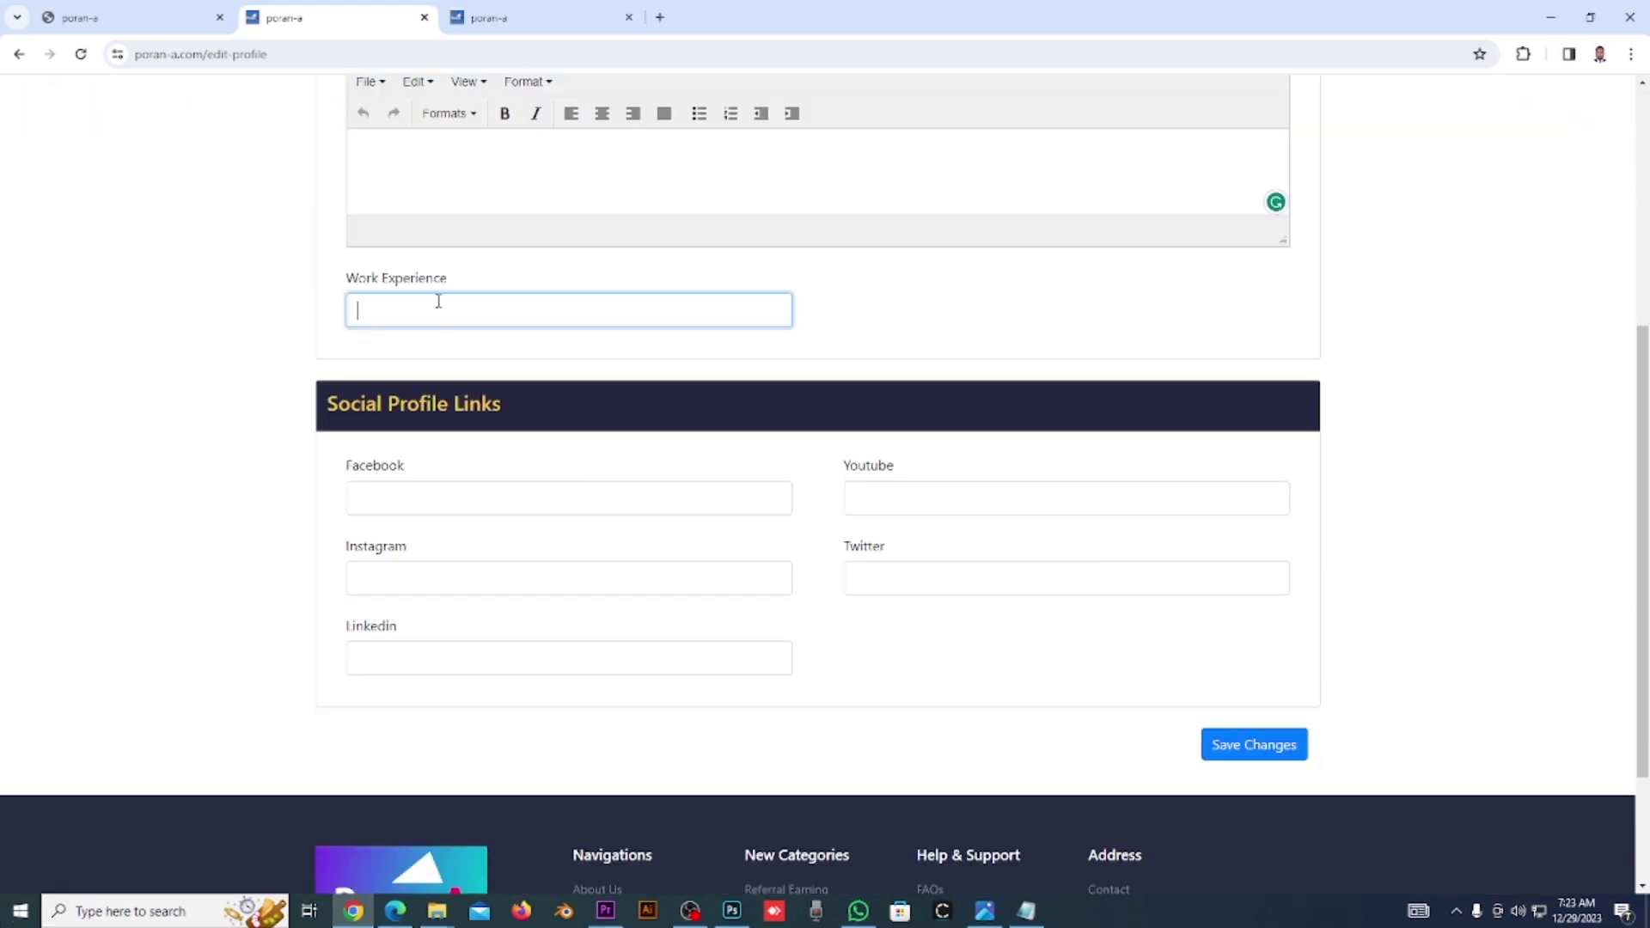
click(380, 486)
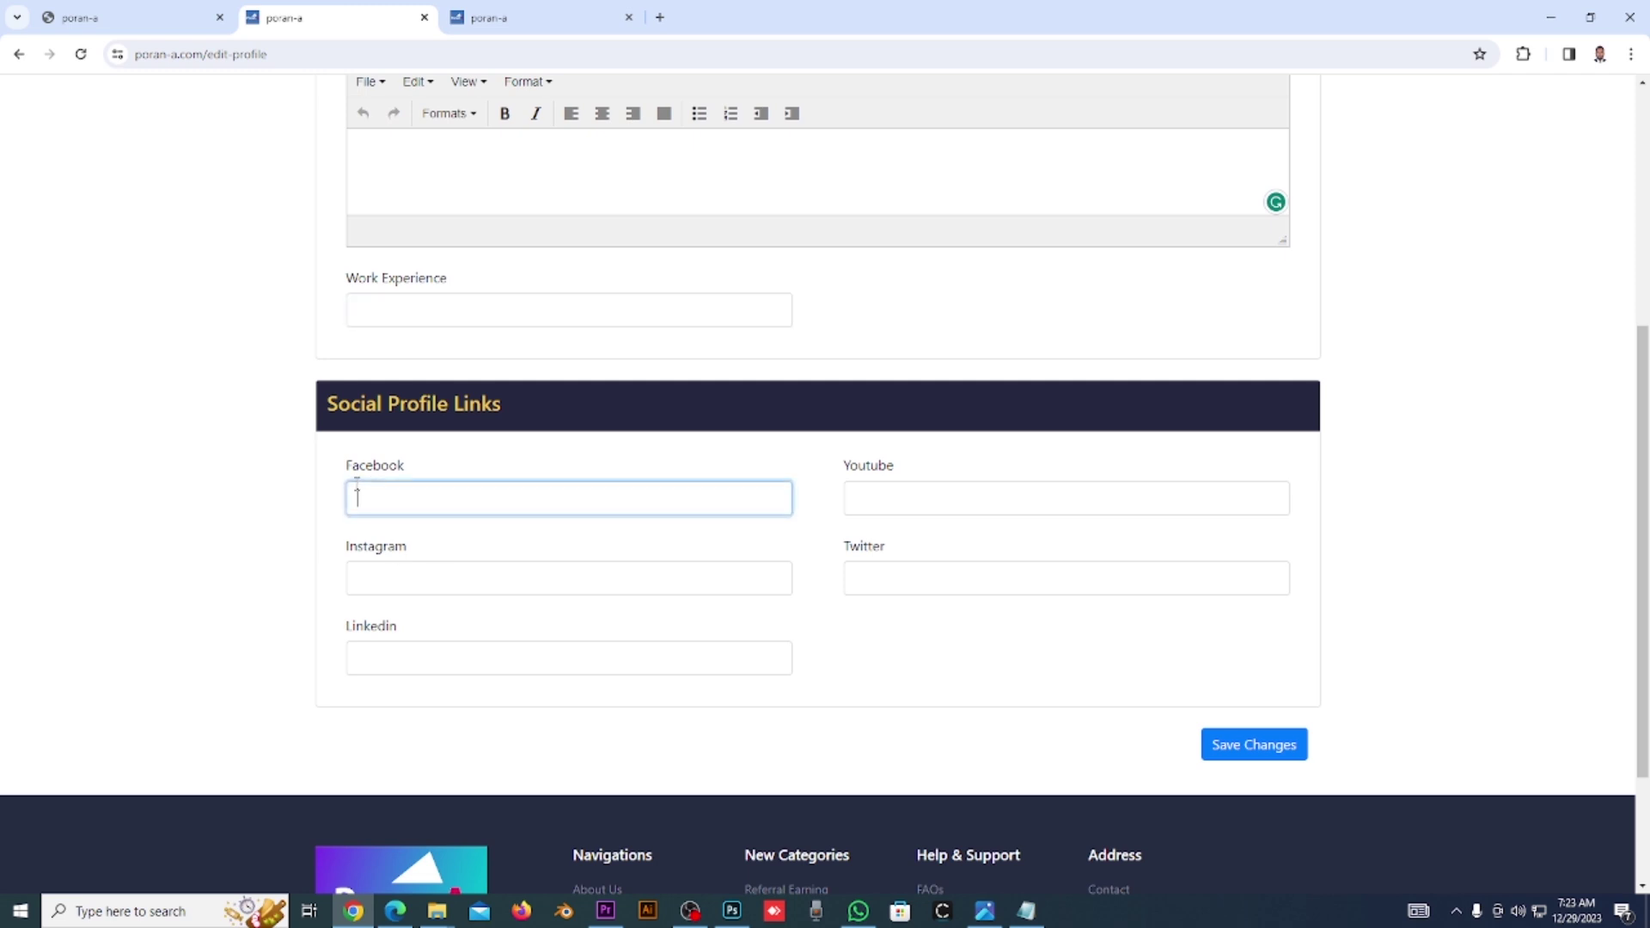
click(401, 577)
click(441, 657)
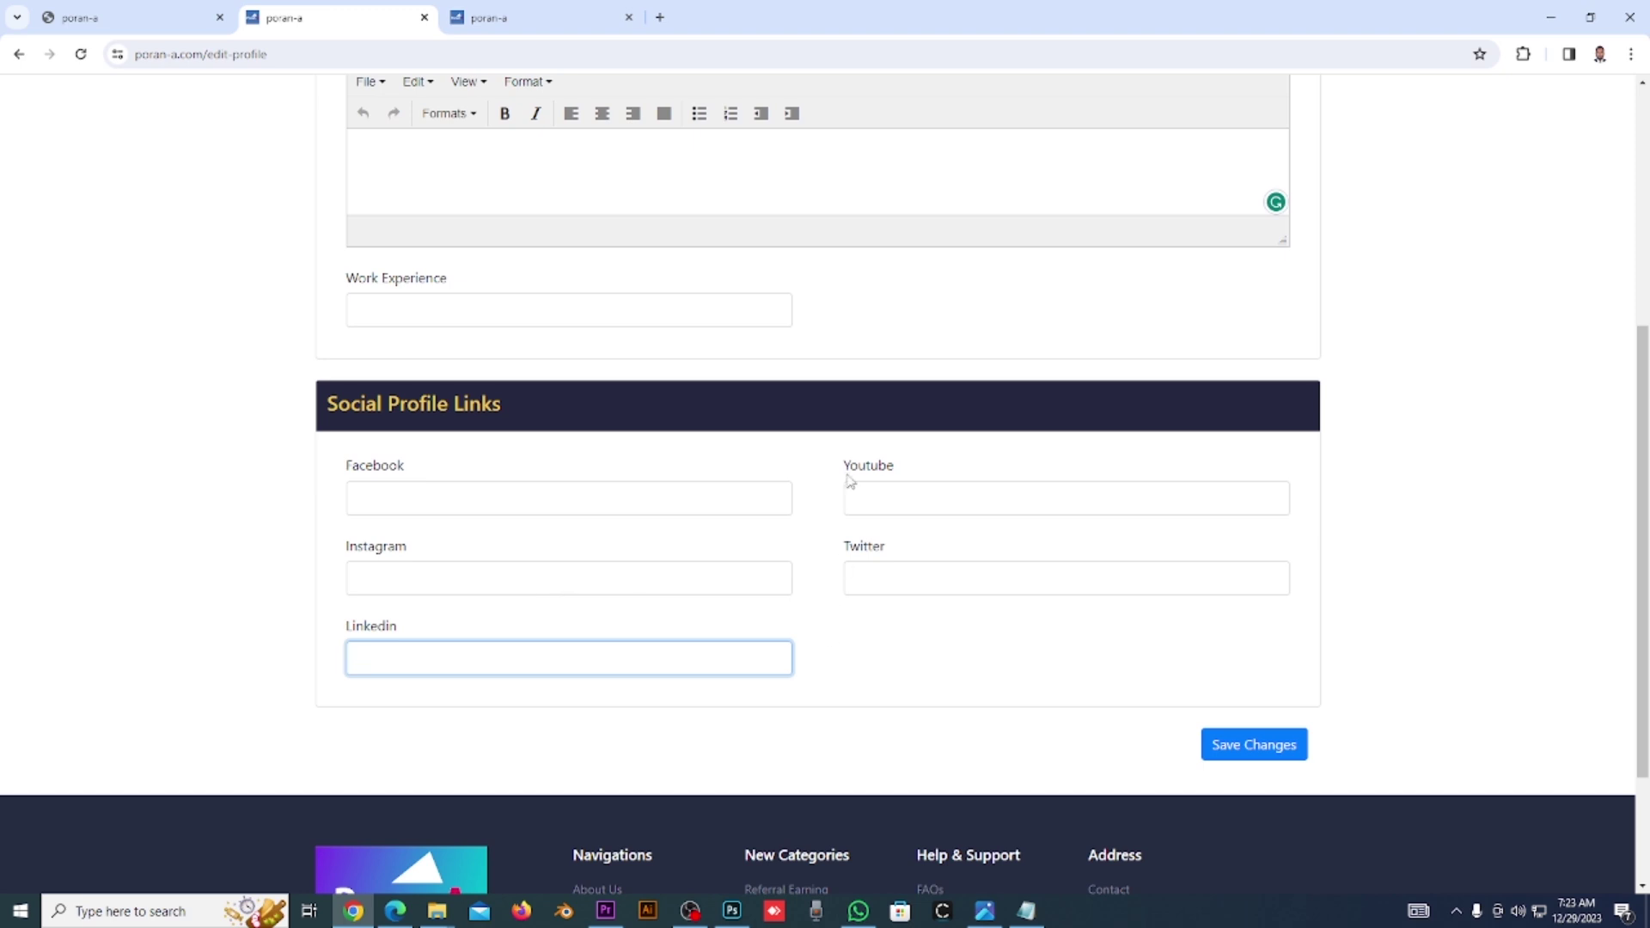
click(884, 499)
click(892, 580)
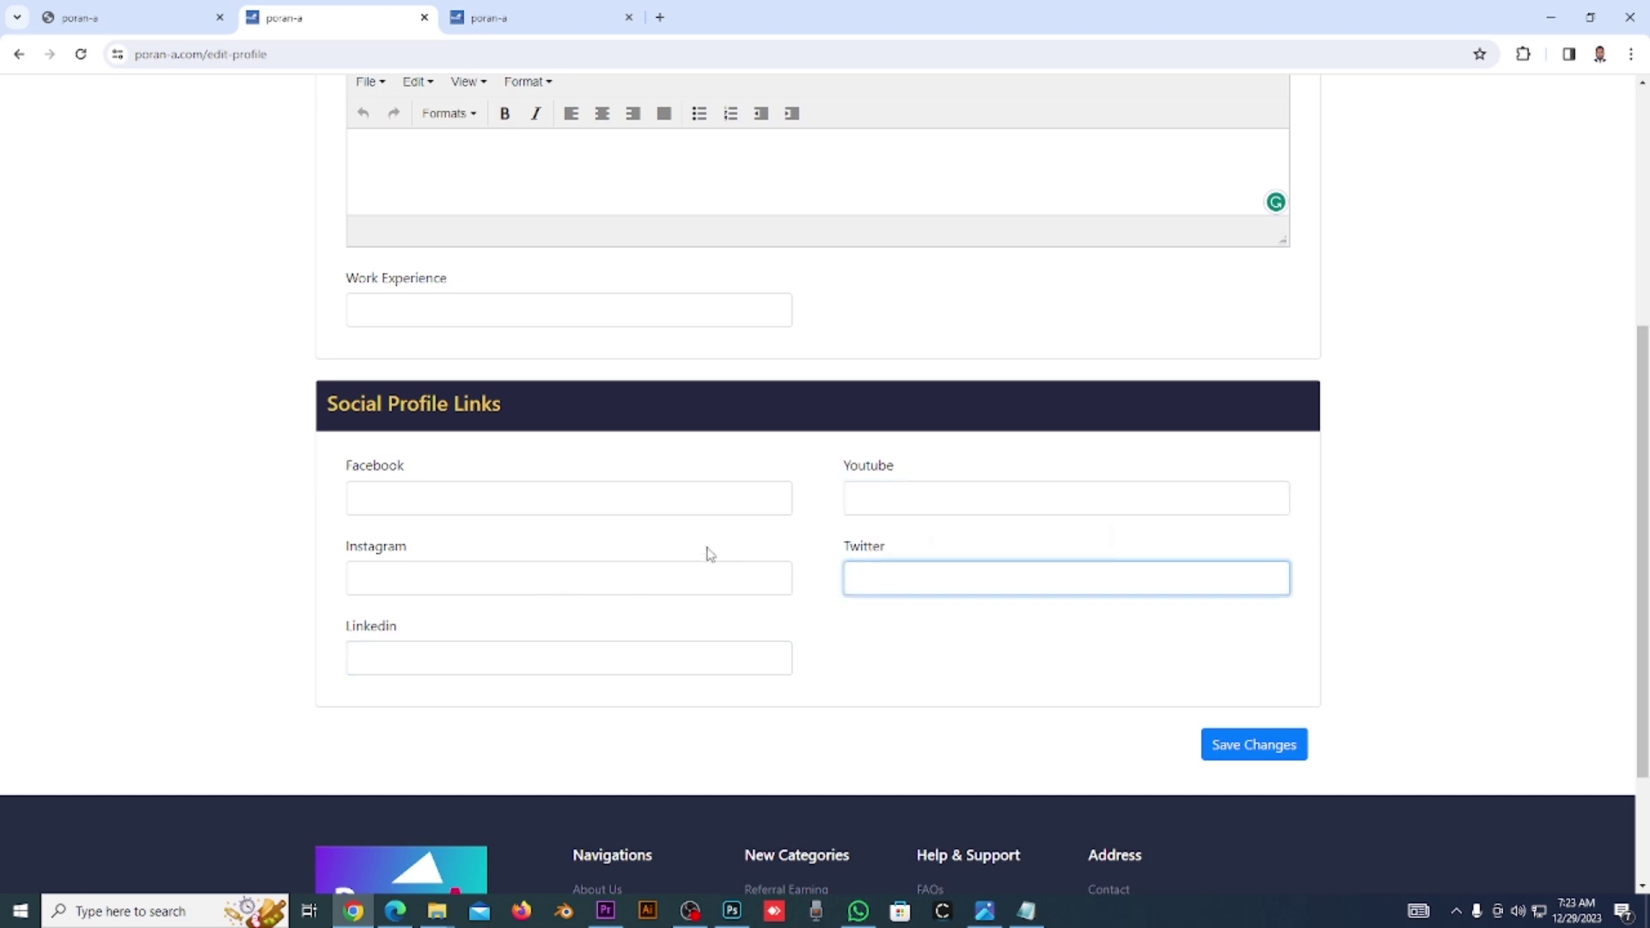
click(469, 700)
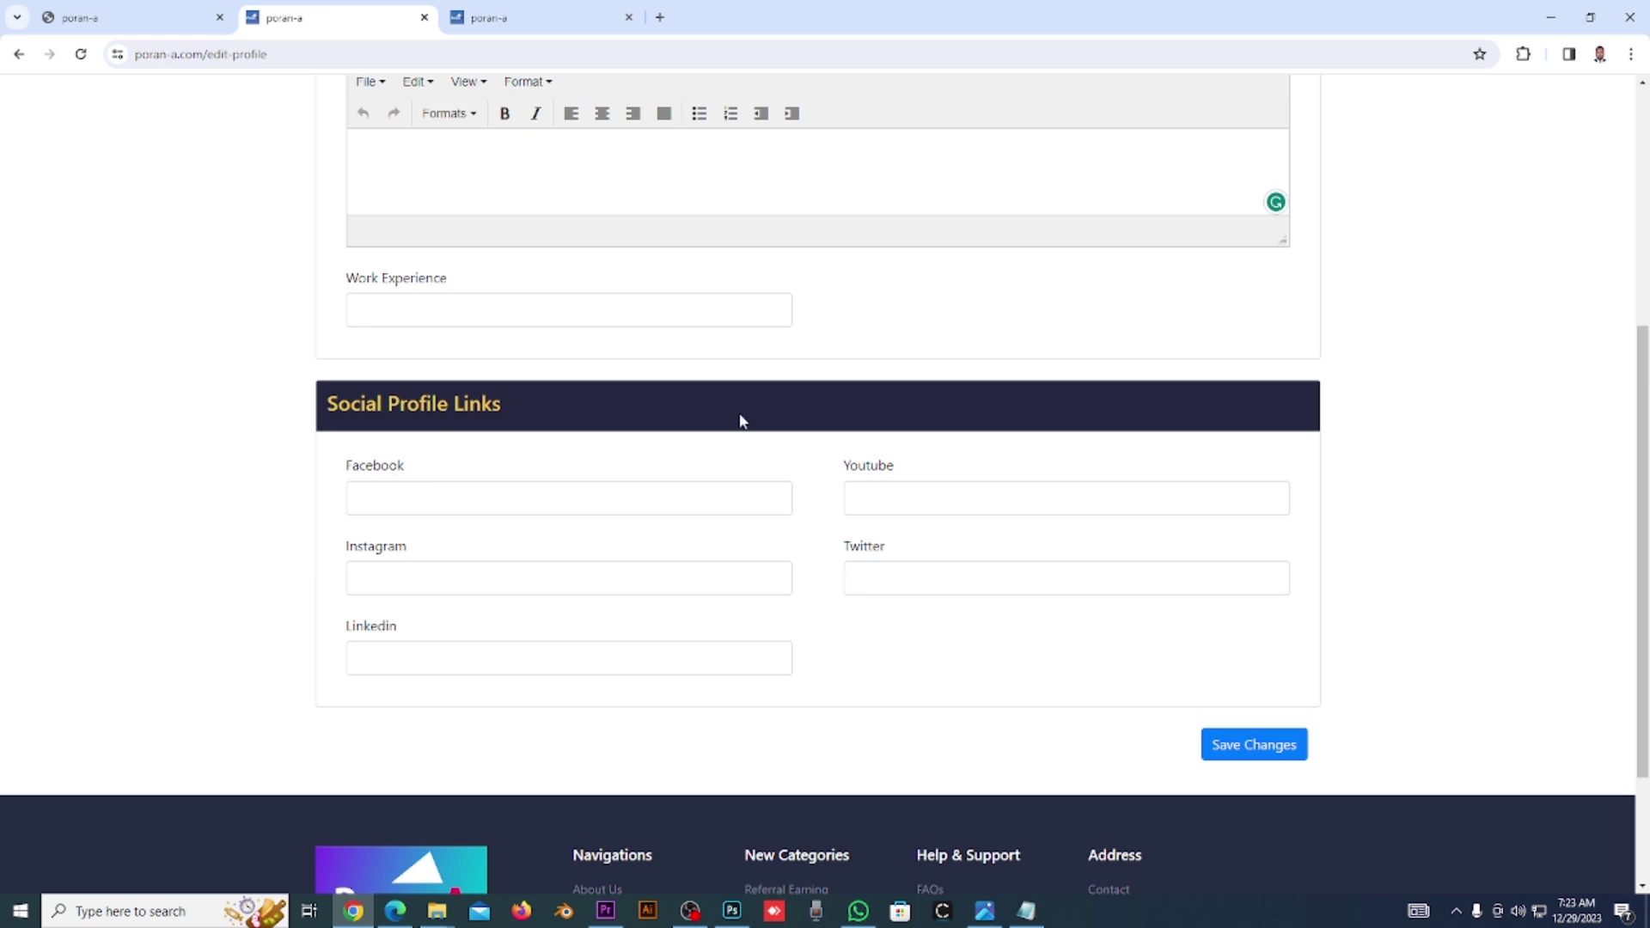
click(1272, 750)
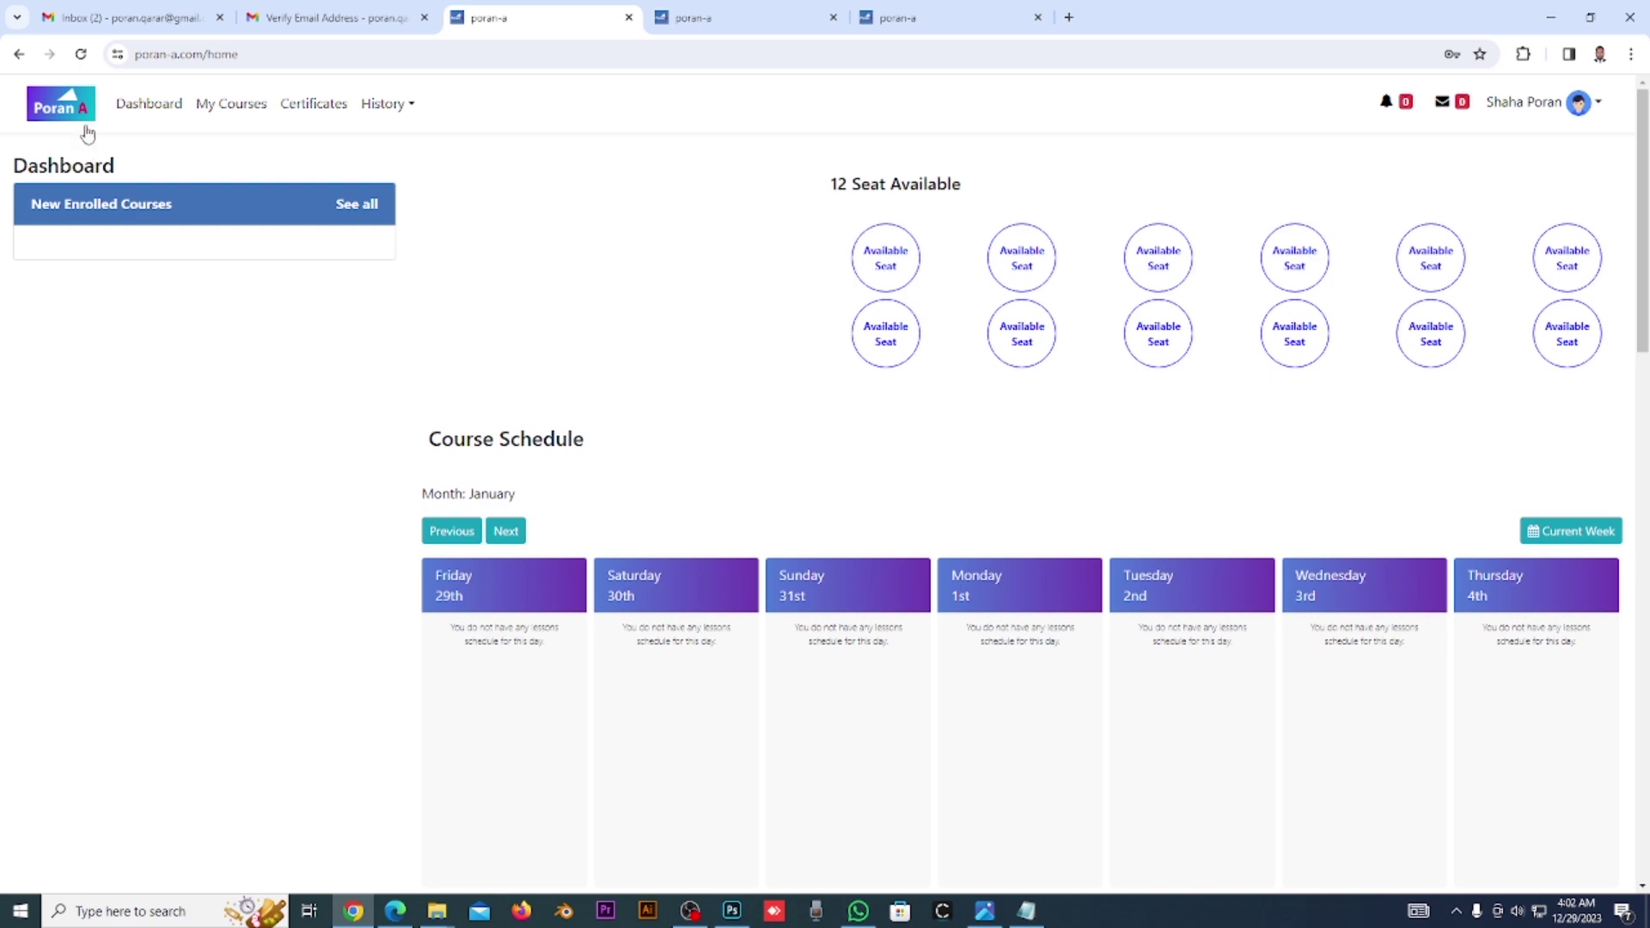
Browse the featured courses and one course's details page, then return home.
scroll(1023, 493, down, 6)
scroll(1024, 493, down, 8)
scroll(1016, 383, down, 1)
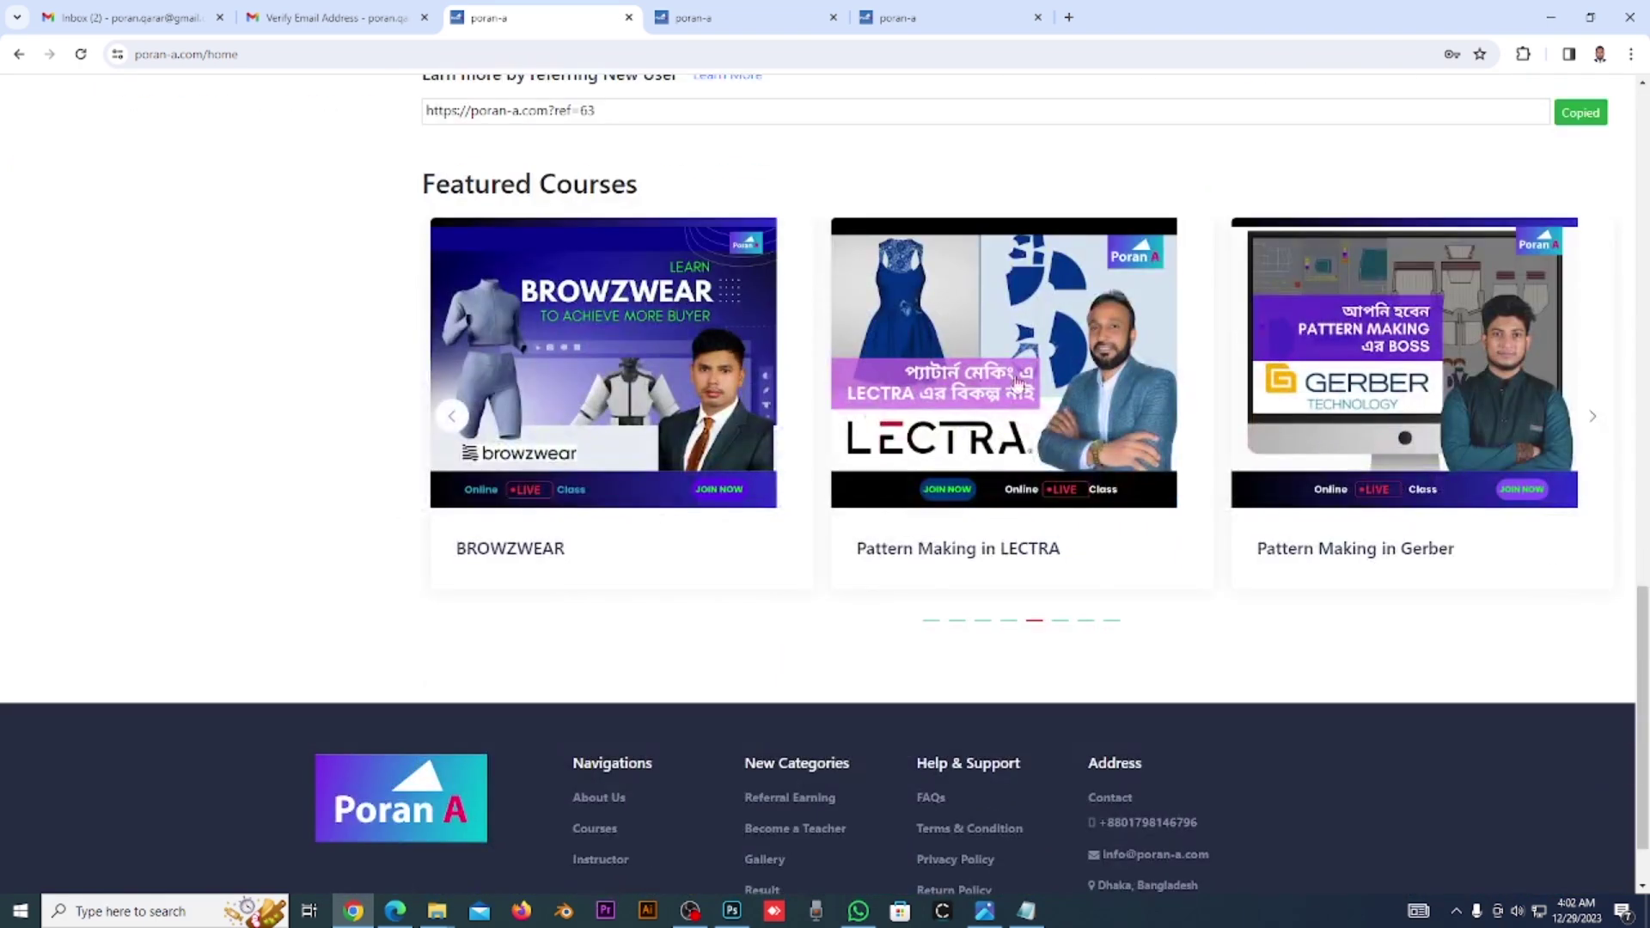
click(1593, 418)
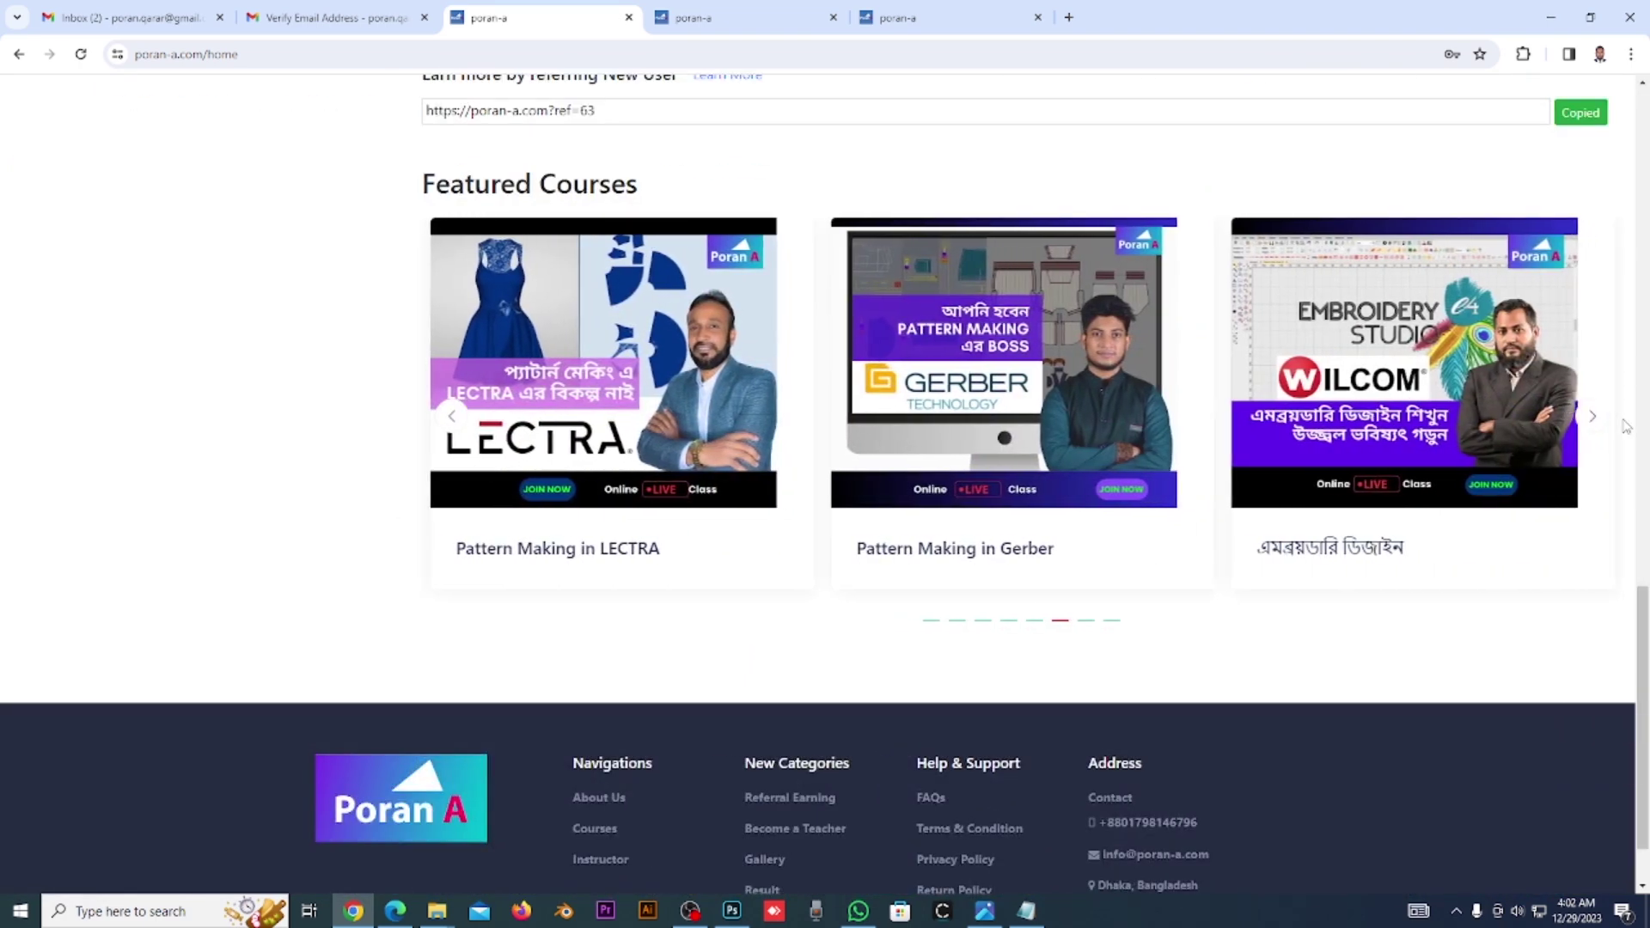
click(1593, 420)
click(1373, 382)
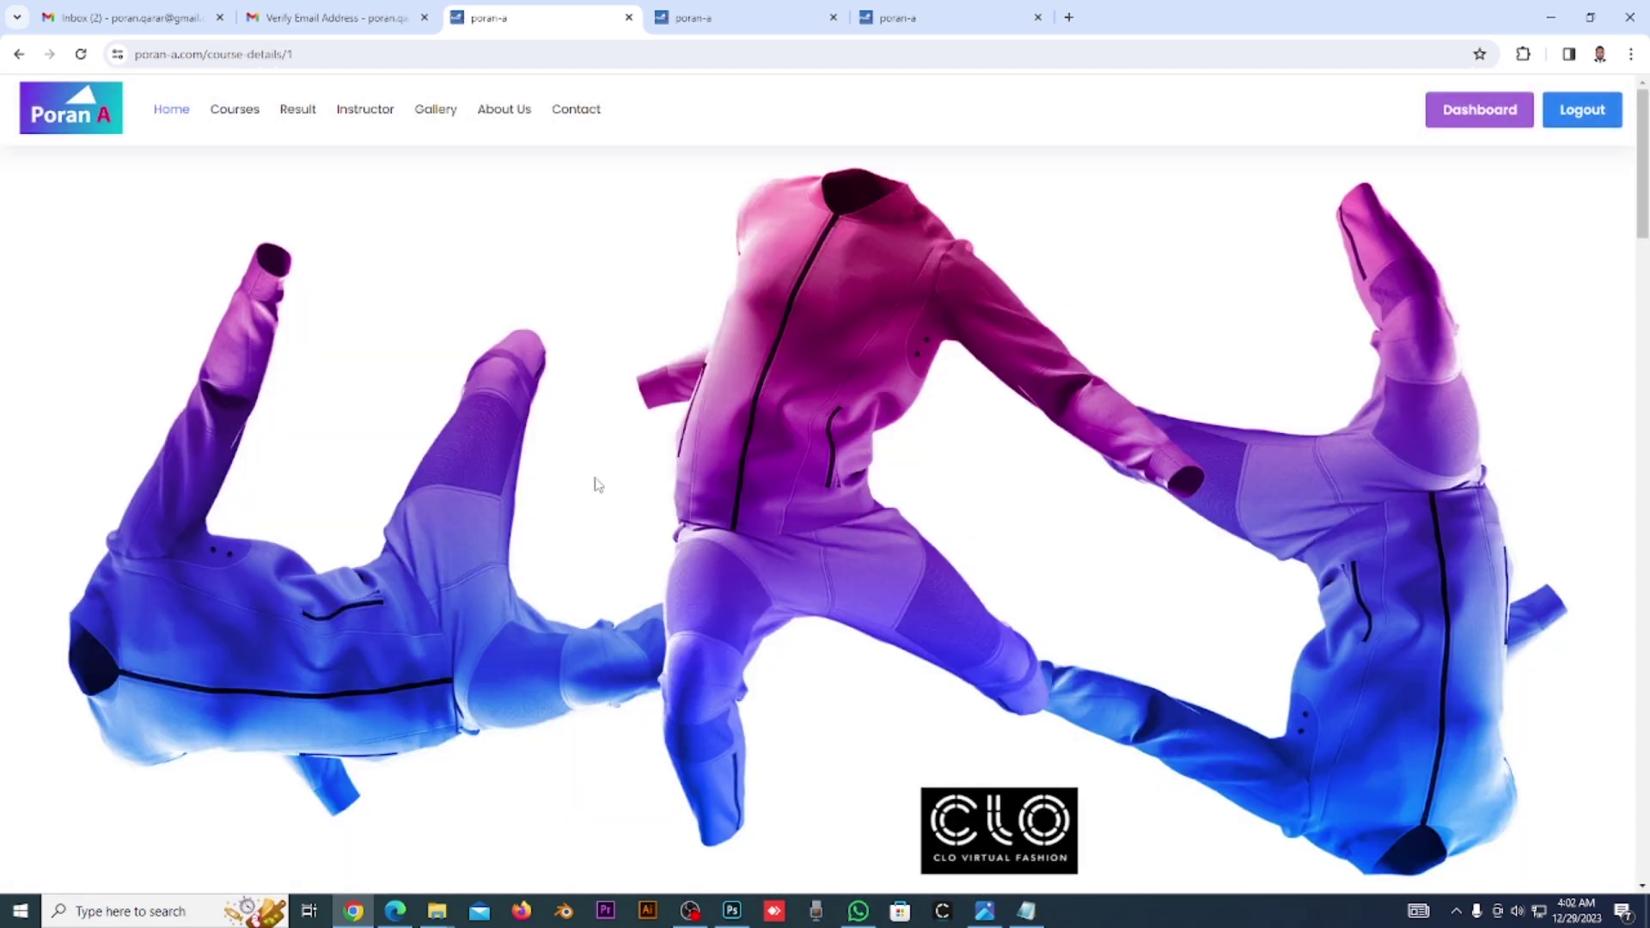
scroll(516, 528, down, 10)
scroll(959, 514, up, 10)
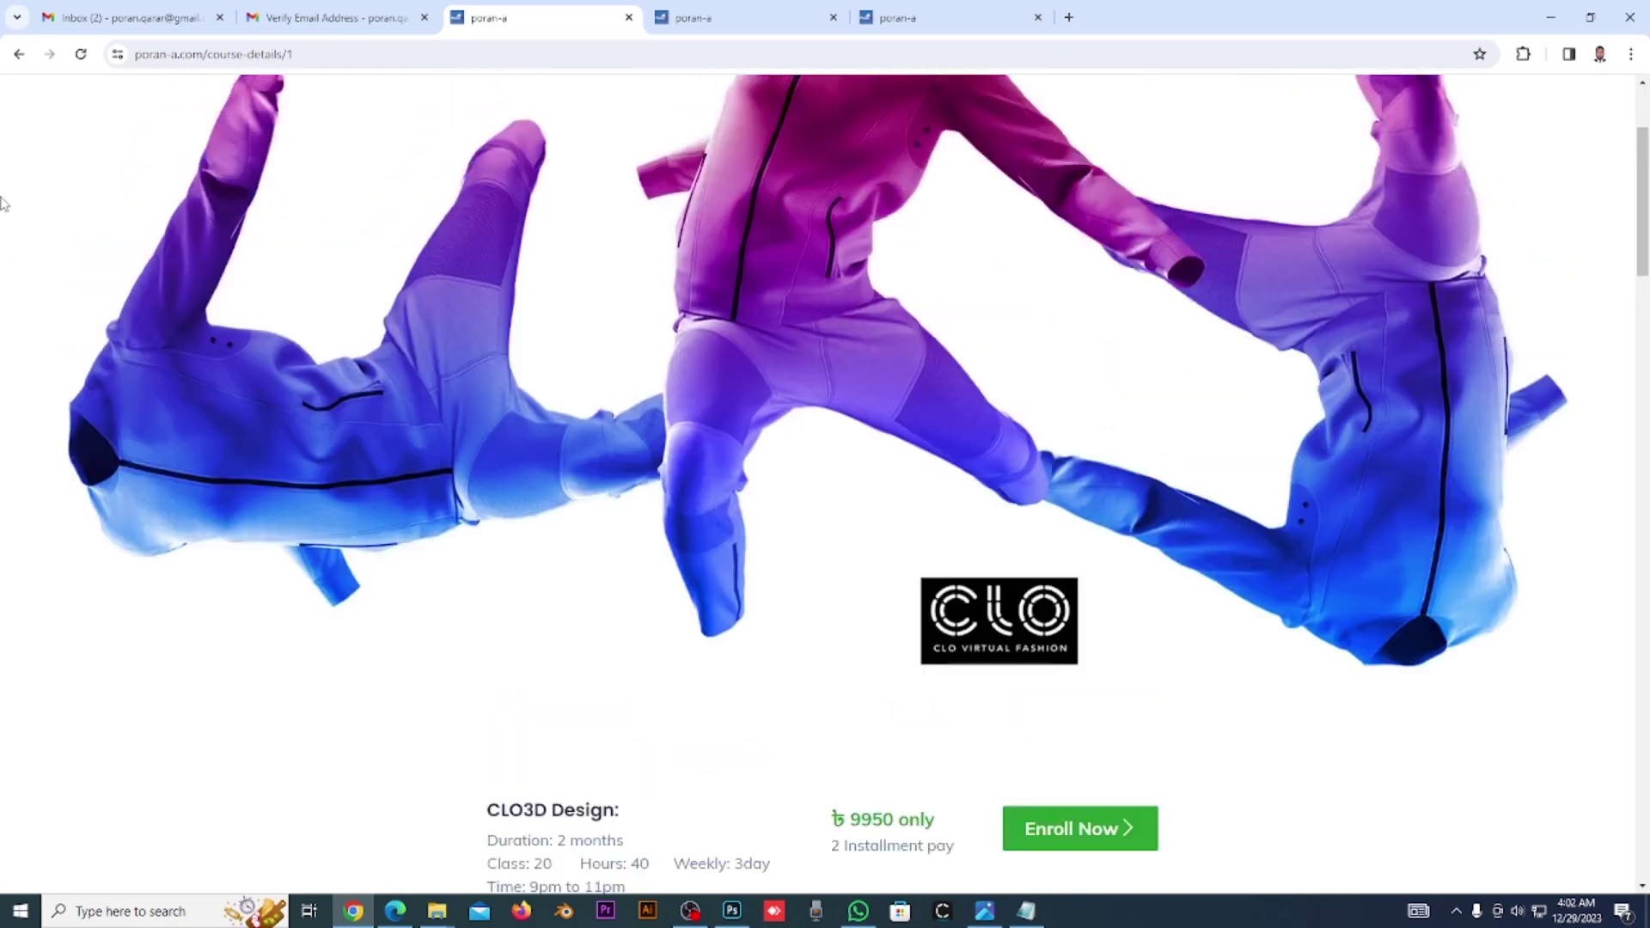
click(71, 139)
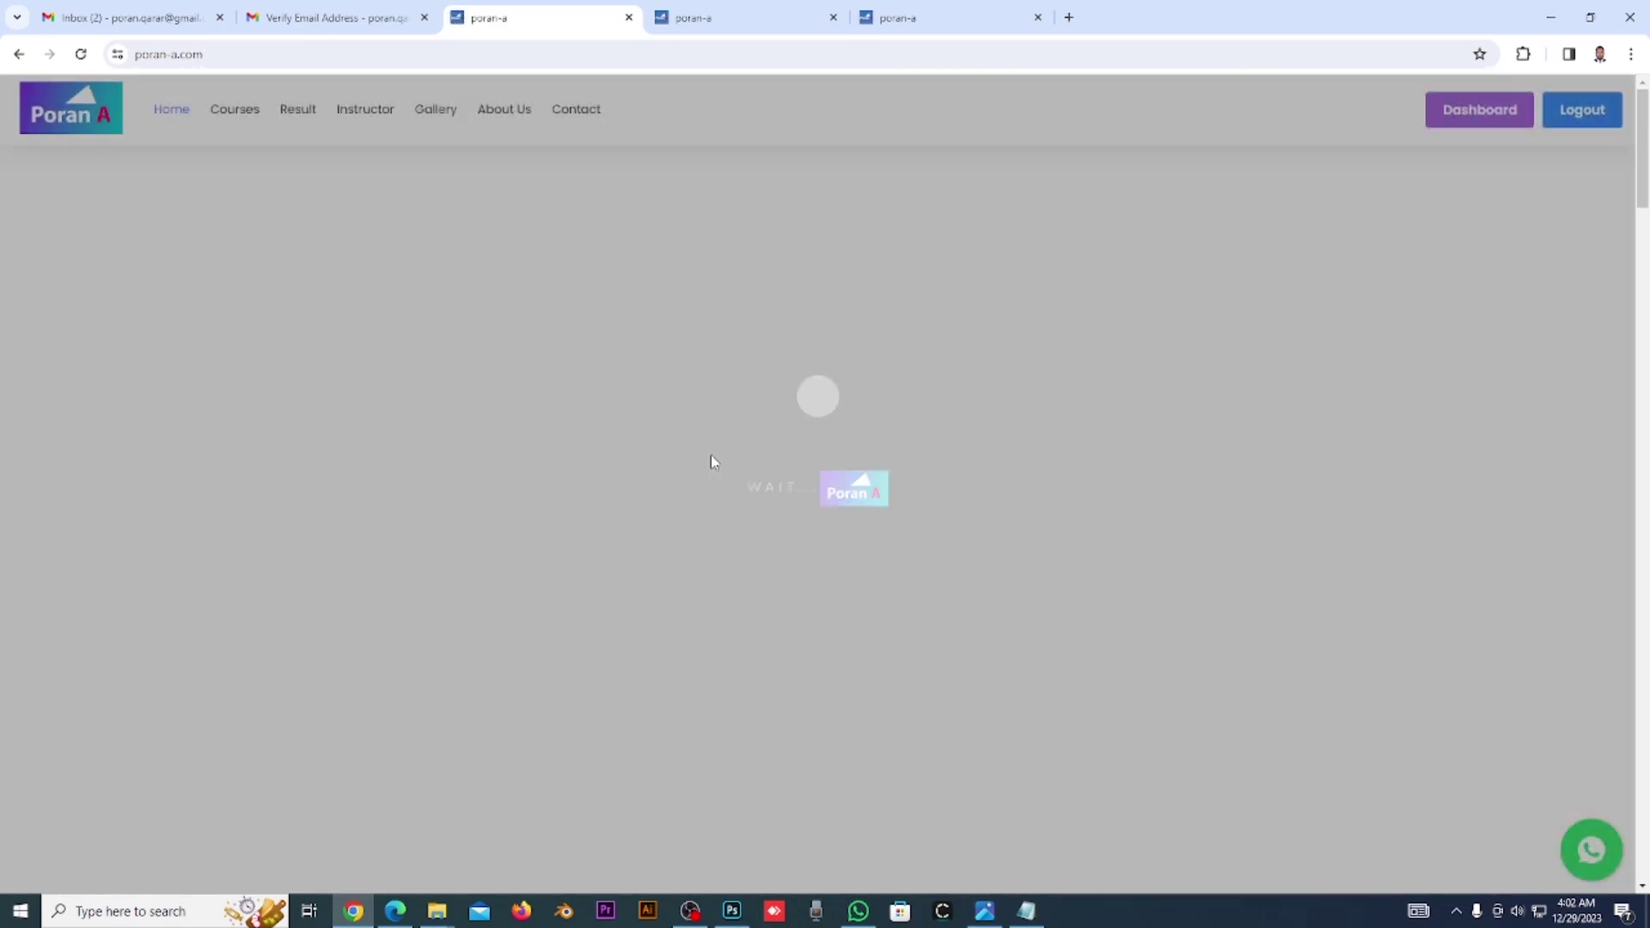
Look over the CLO3D Design course details and enroll in the course.
scroll(744, 529, down, 5)
scroll(567, 305, down, 2)
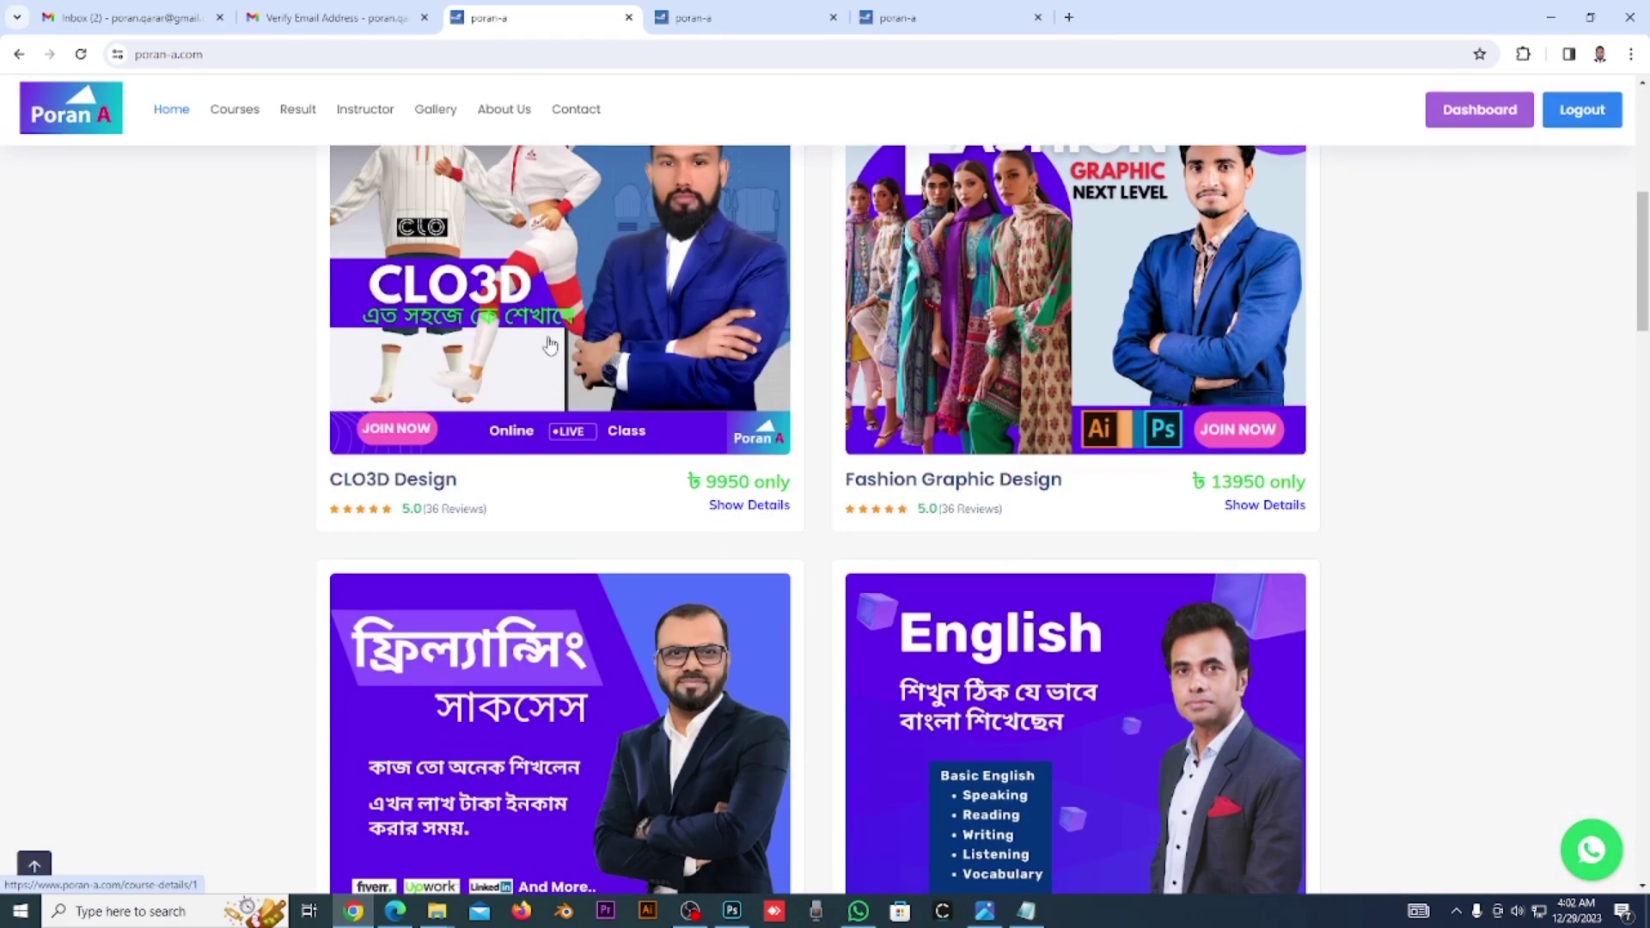
click(624, 392)
scroll(1092, 541, down, 3)
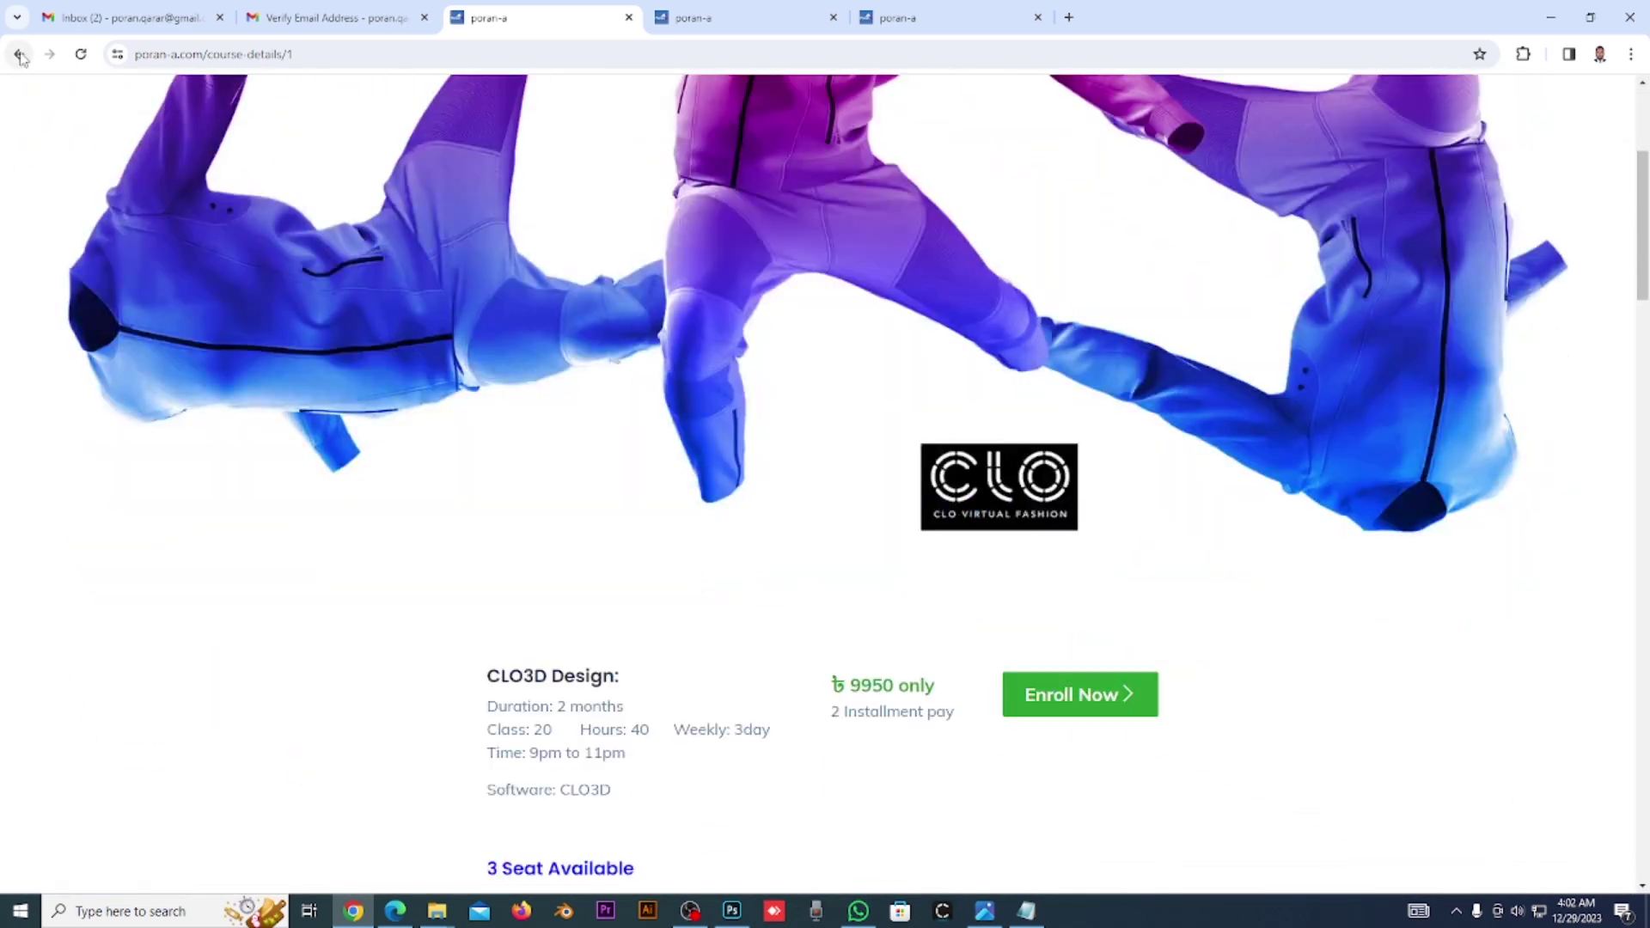
scroll(1179, 284, up, 4)
click(1455, 125)
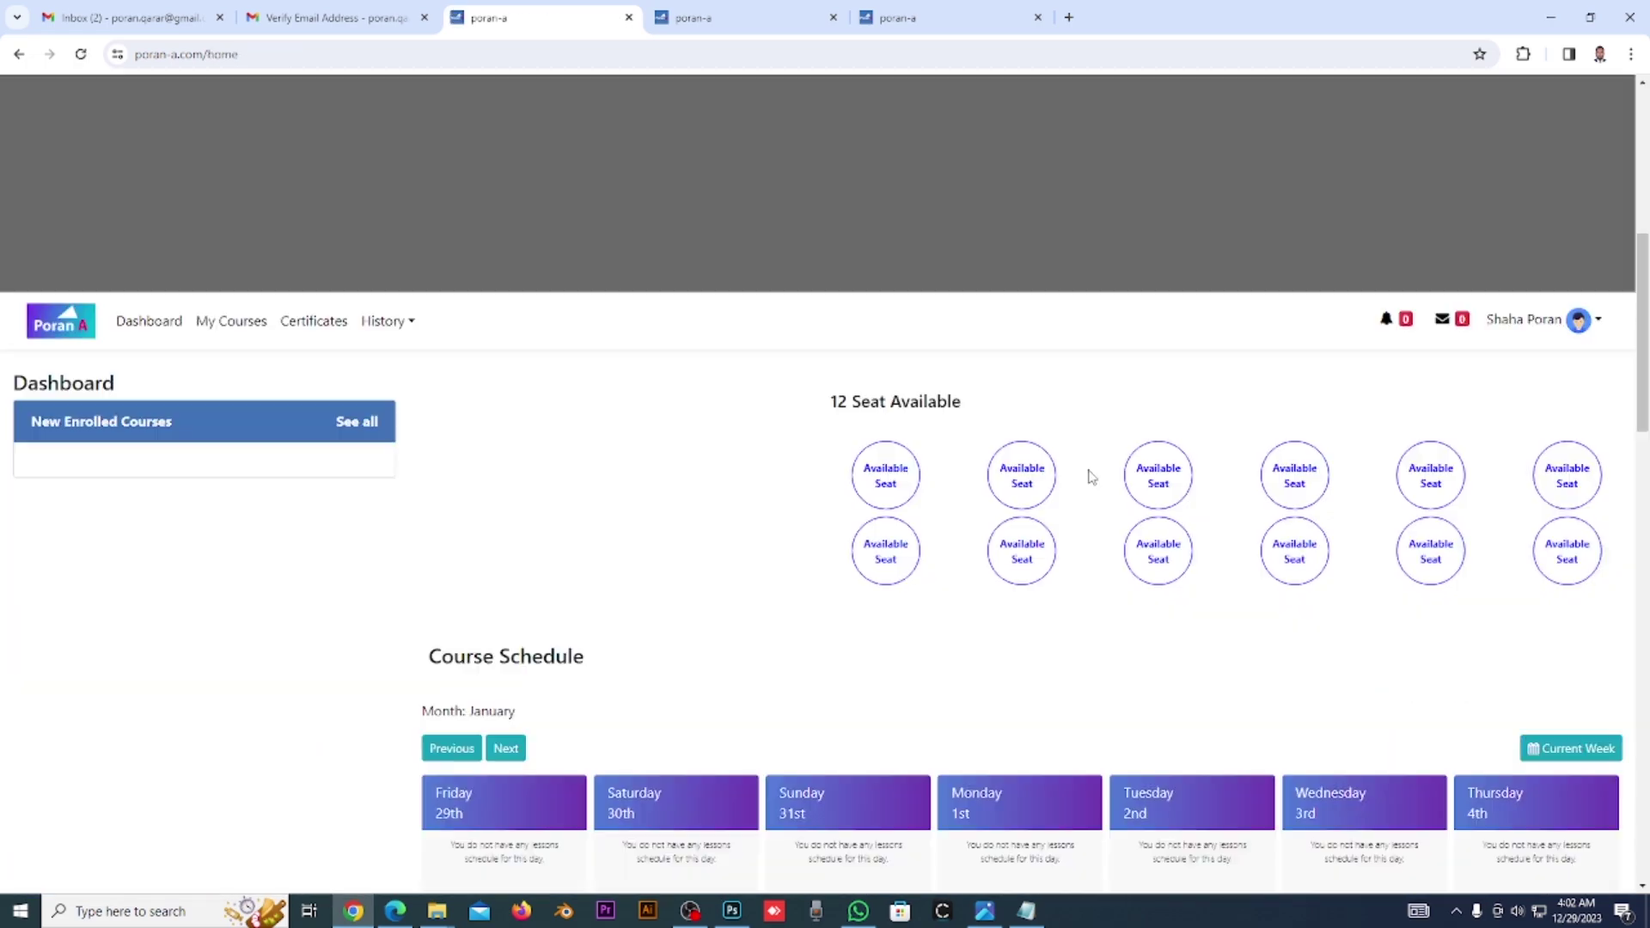
scroll(1090, 476, down, 7)
scroll(1090, 477, down, 10)
click(674, 385)
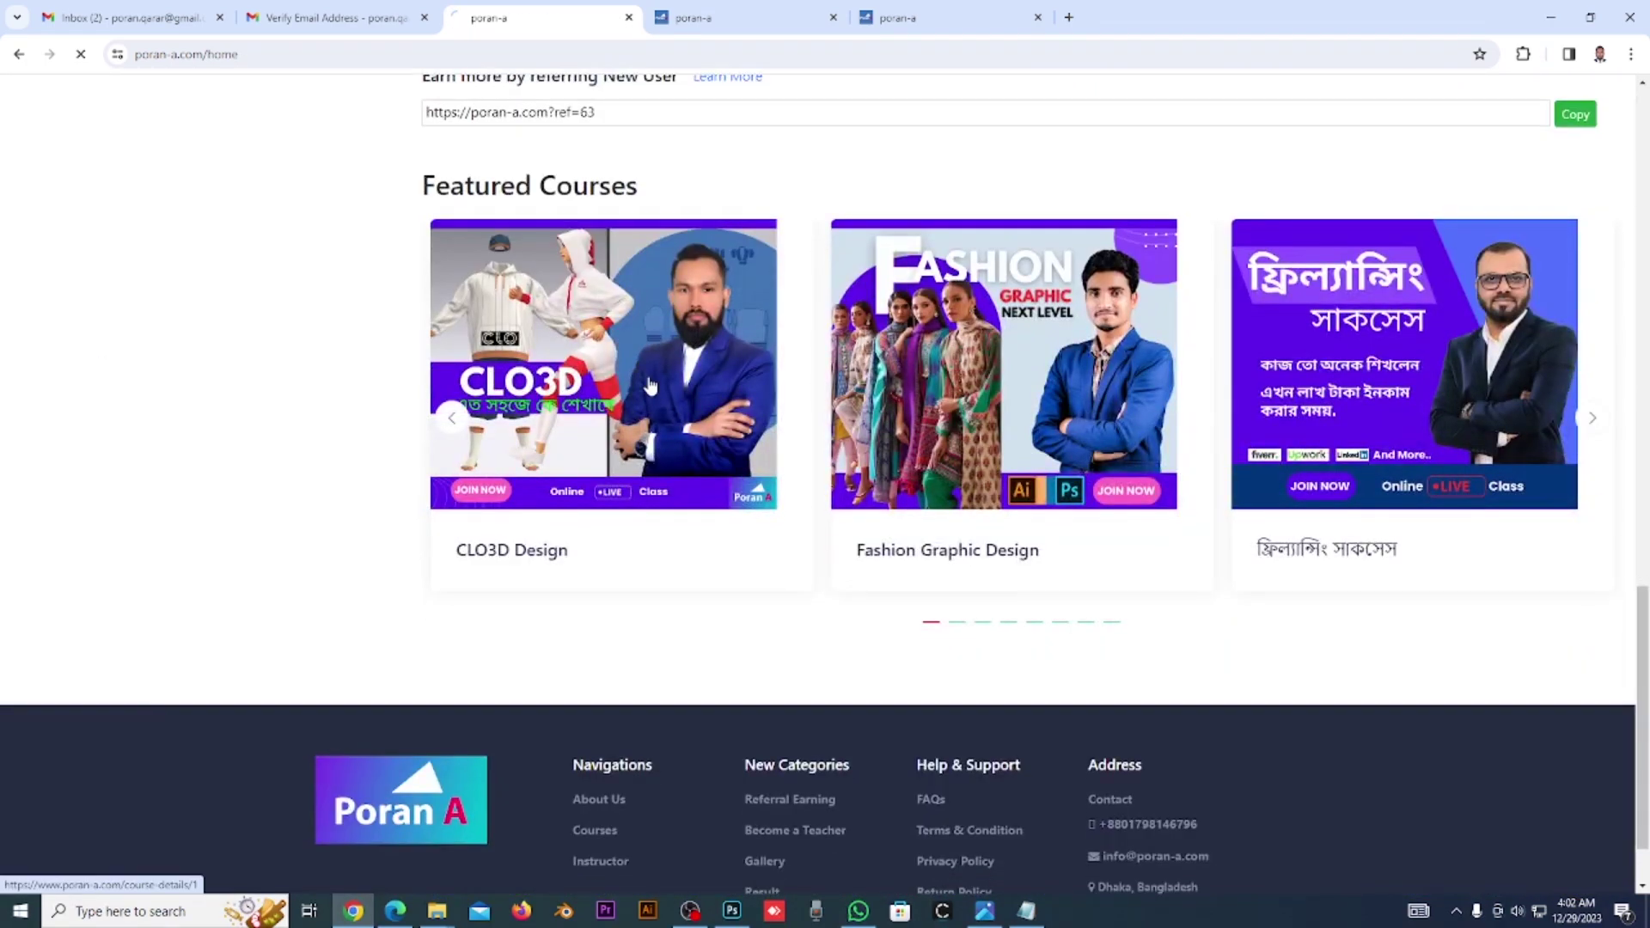
scroll(1216, 507, down, 2)
scroll(1108, 475, down, 5)
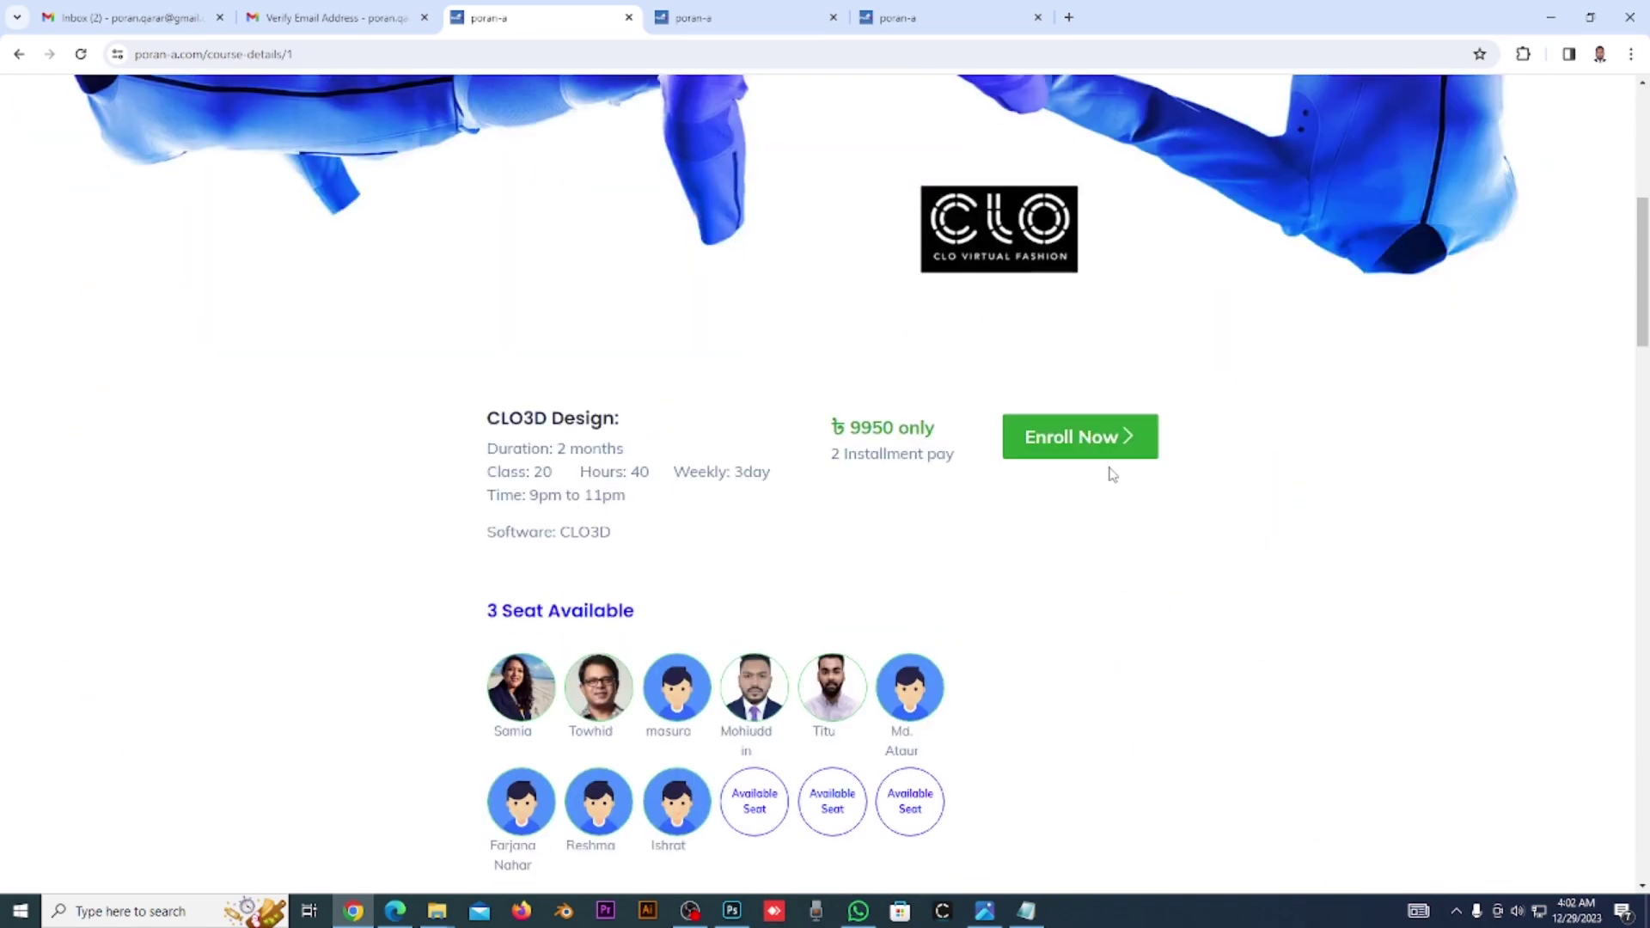
click(1082, 438)
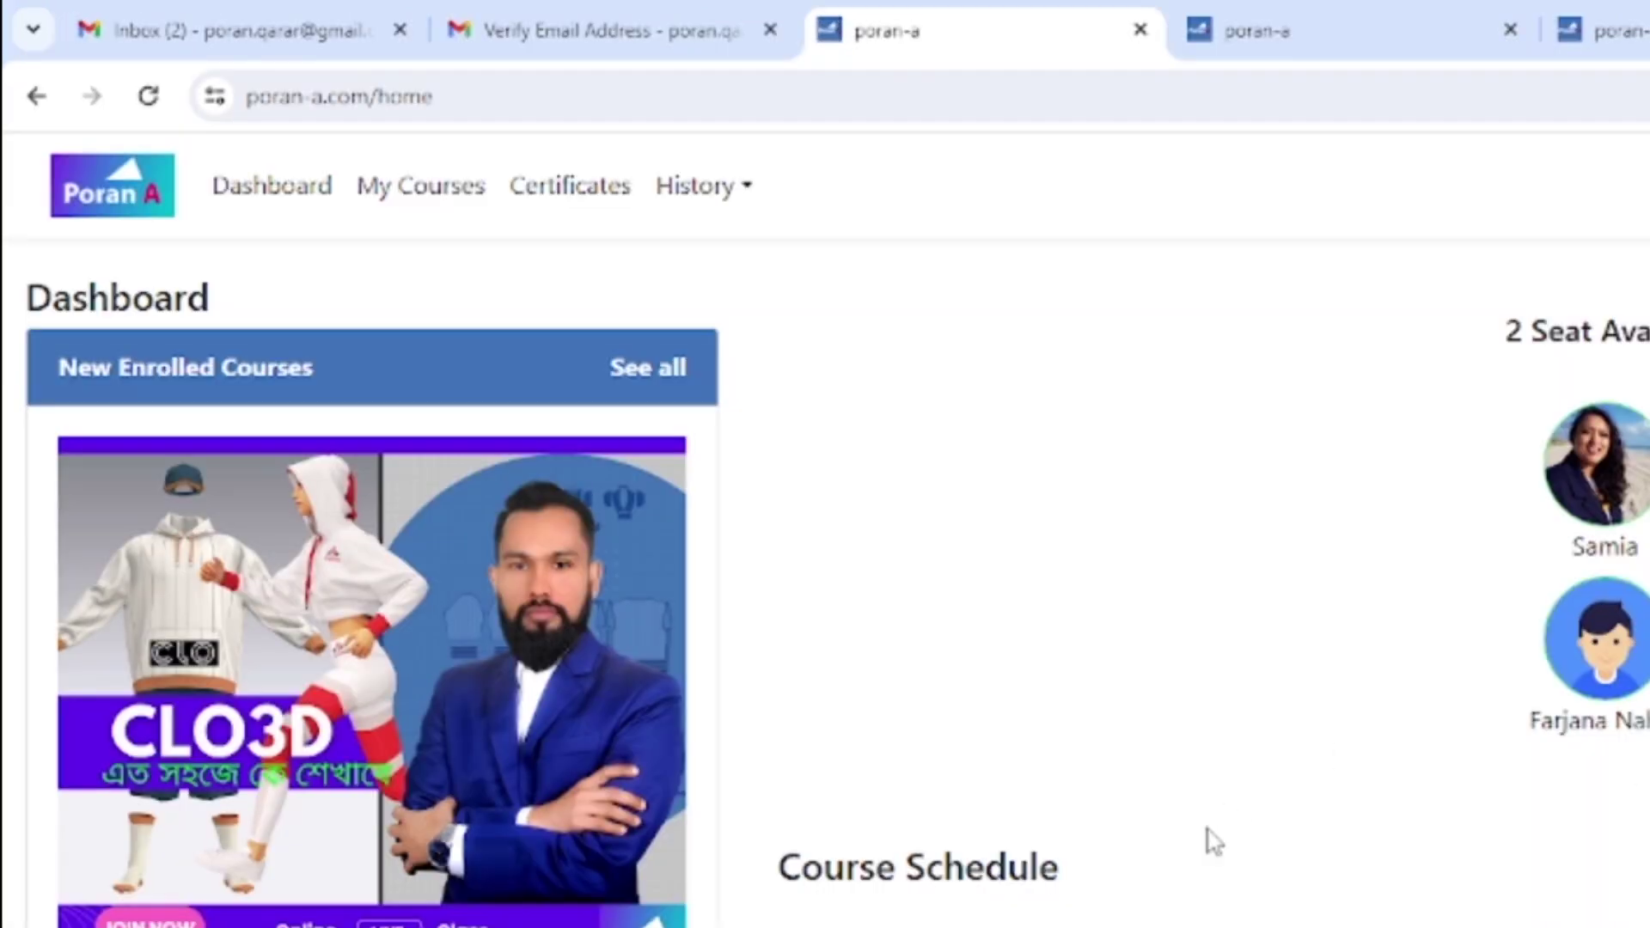
Open the installment form for the 9950 course, noting the 4975 amount and send-to number.
scroll(253, 838, down, 5)
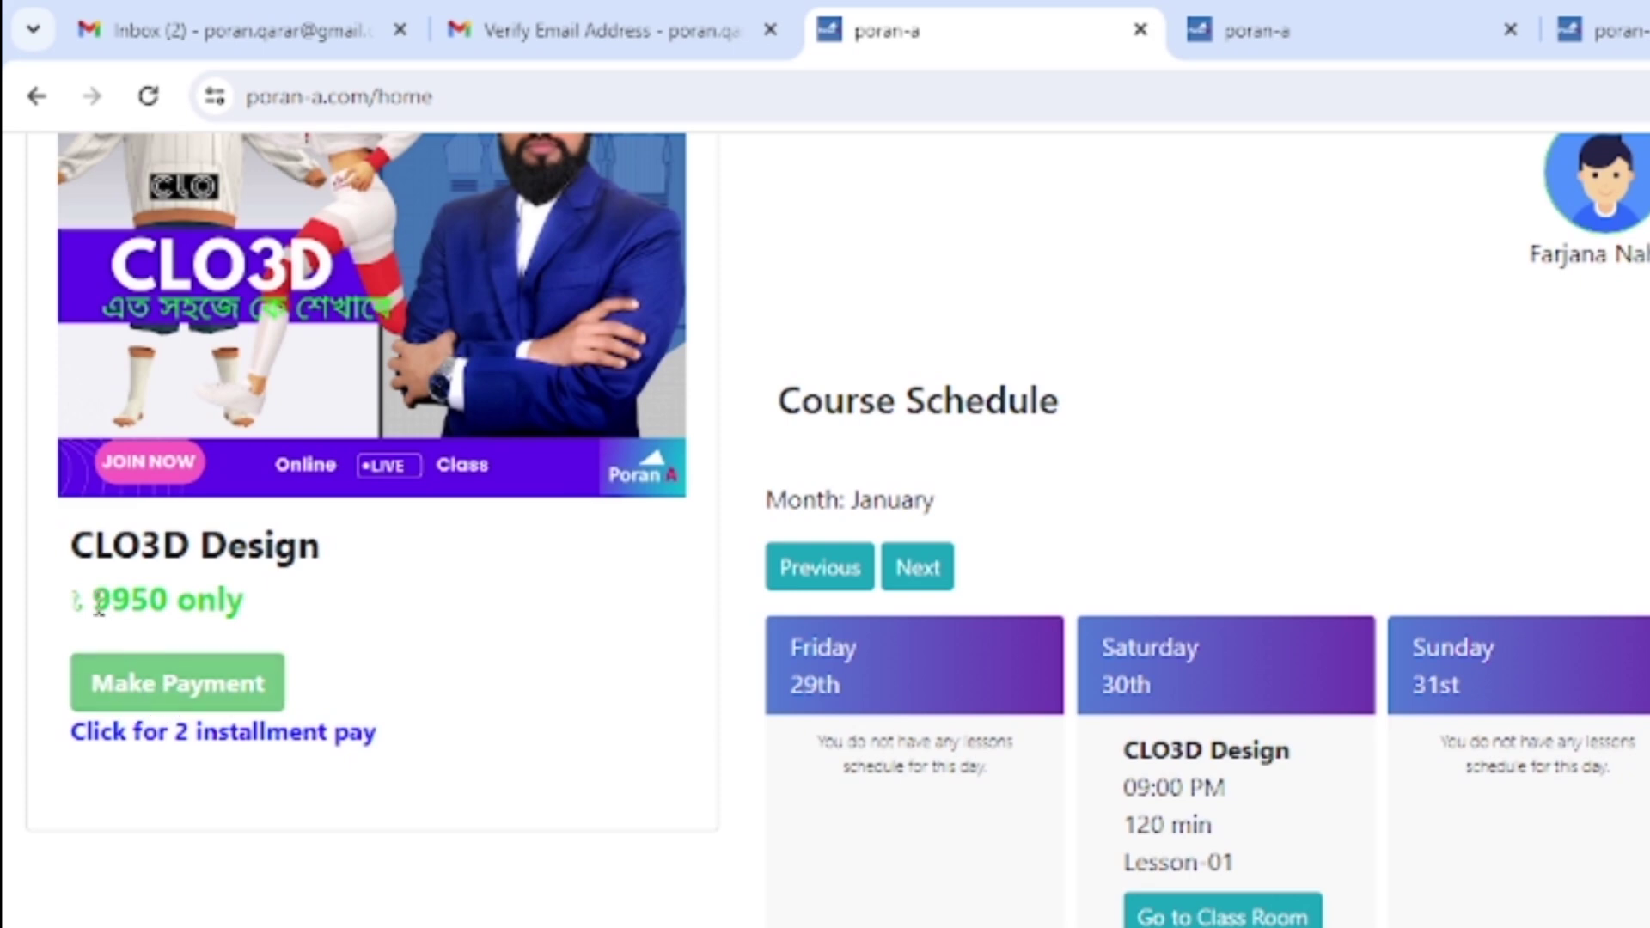
drag(93, 601, 369, 615)
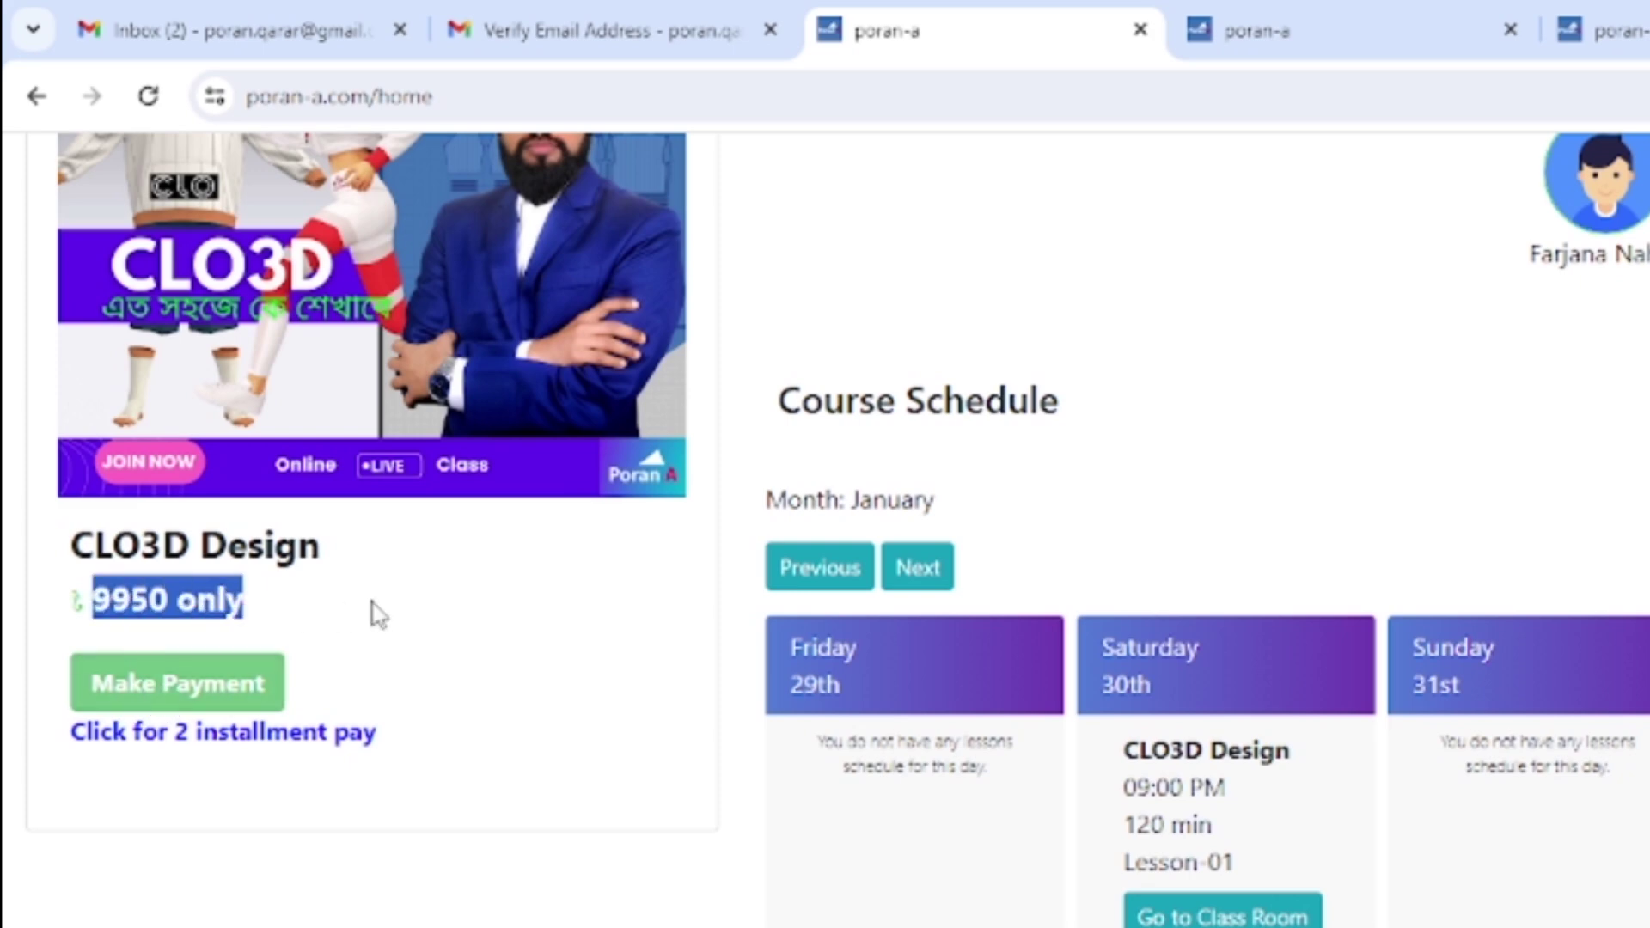
click(148, 886)
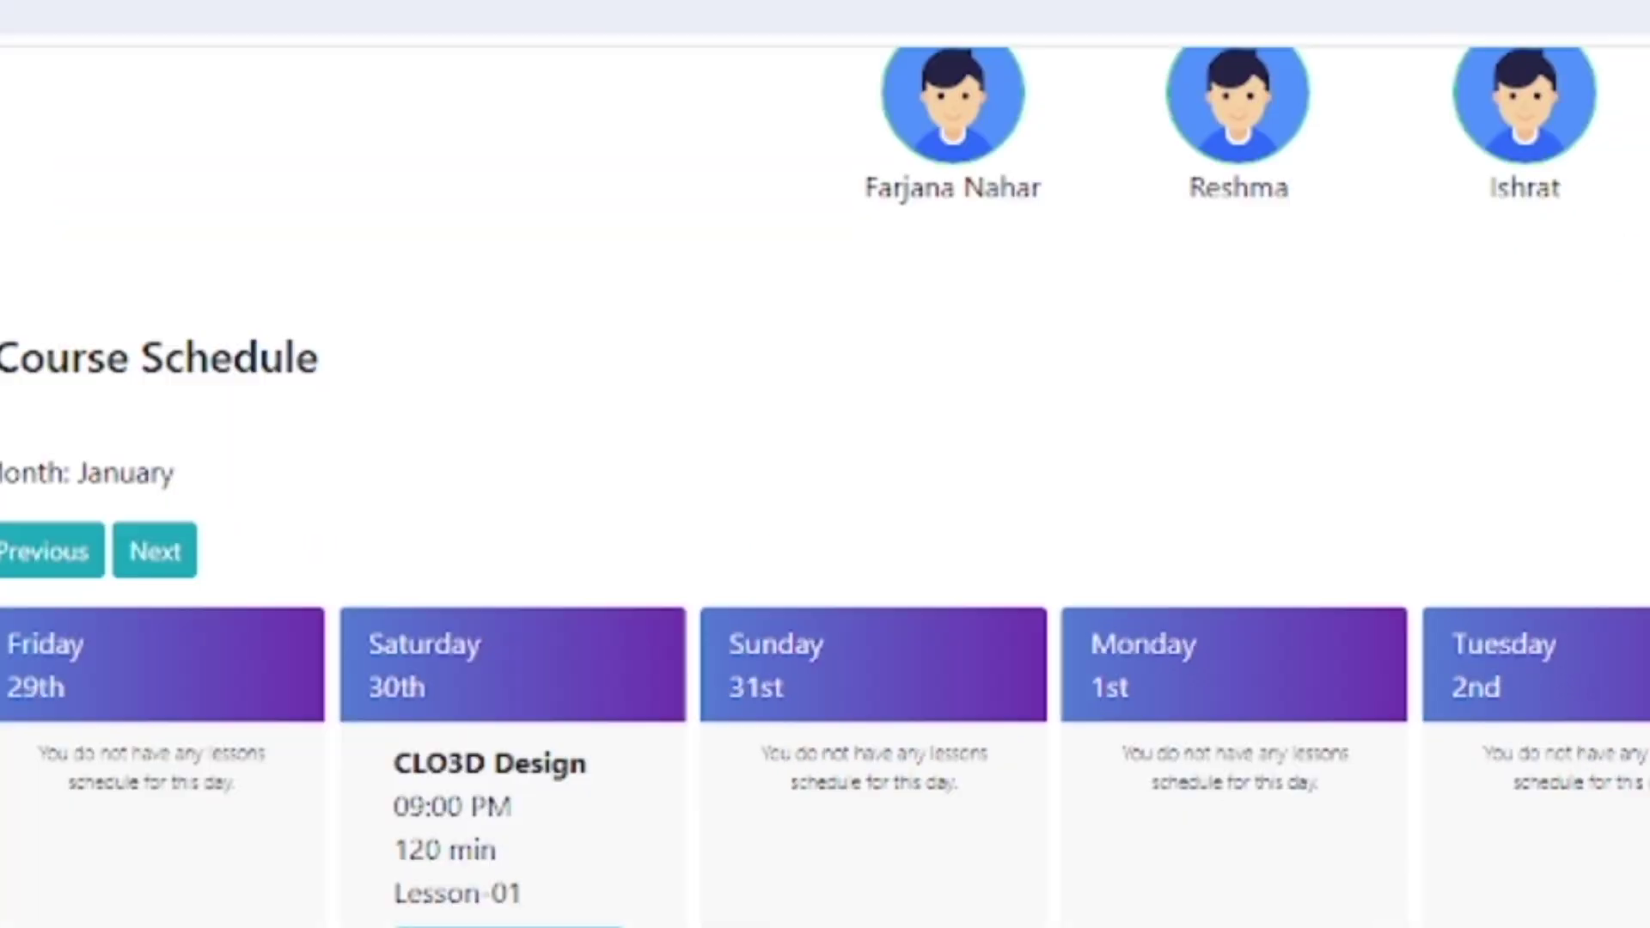
click(239, 735)
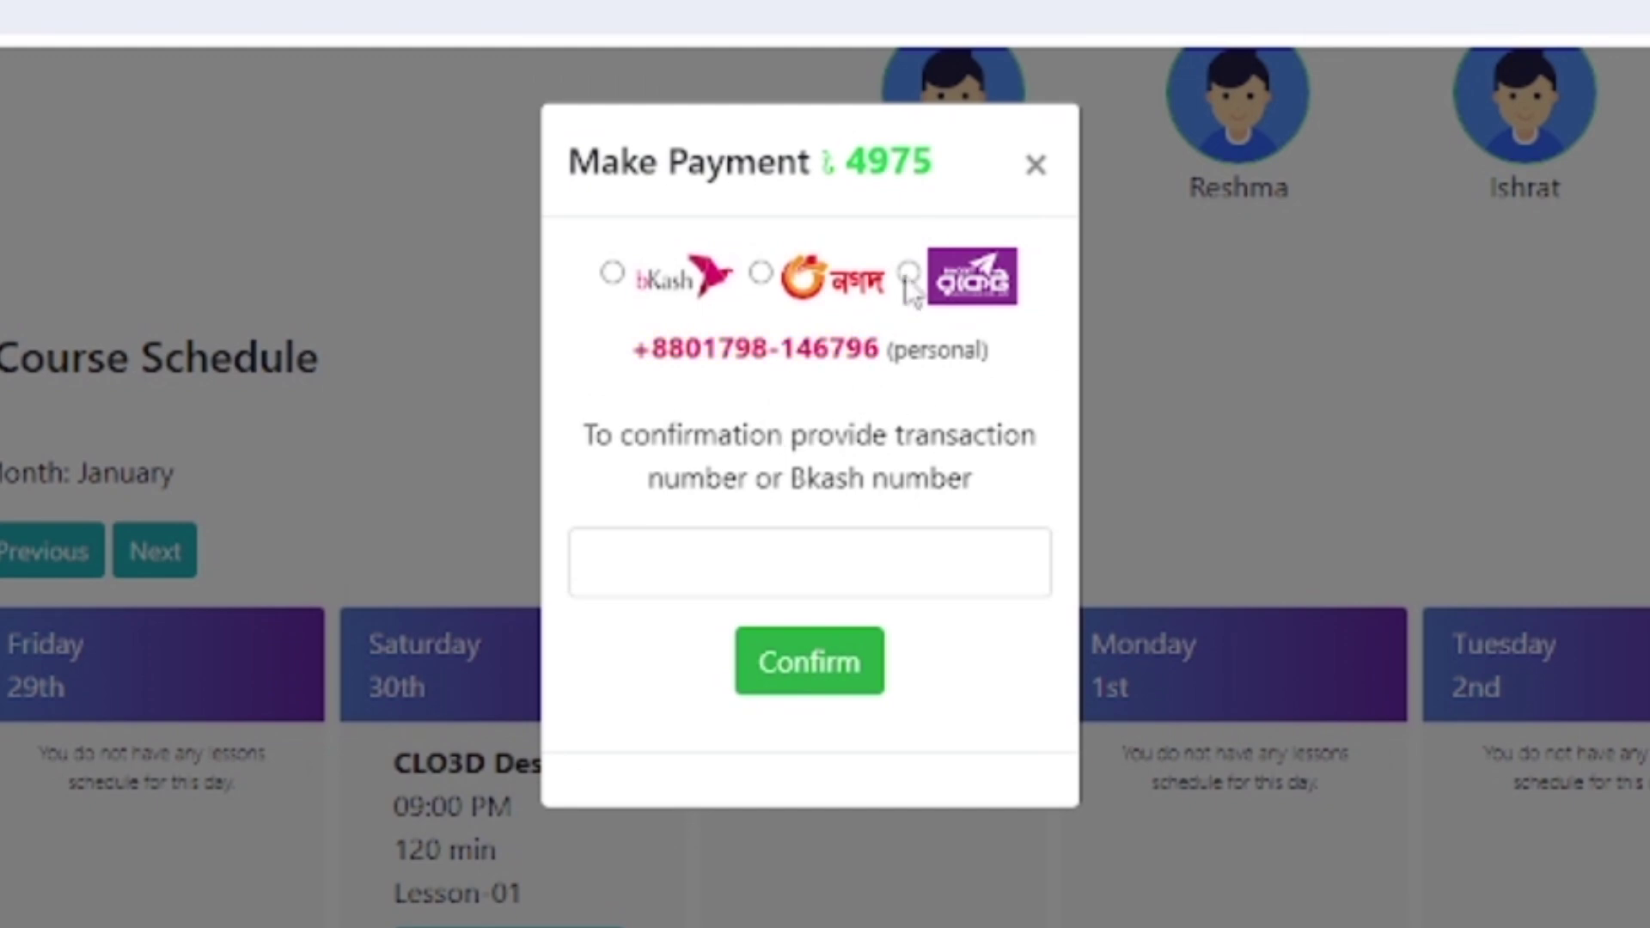
drag(851, 172, 936, 161)
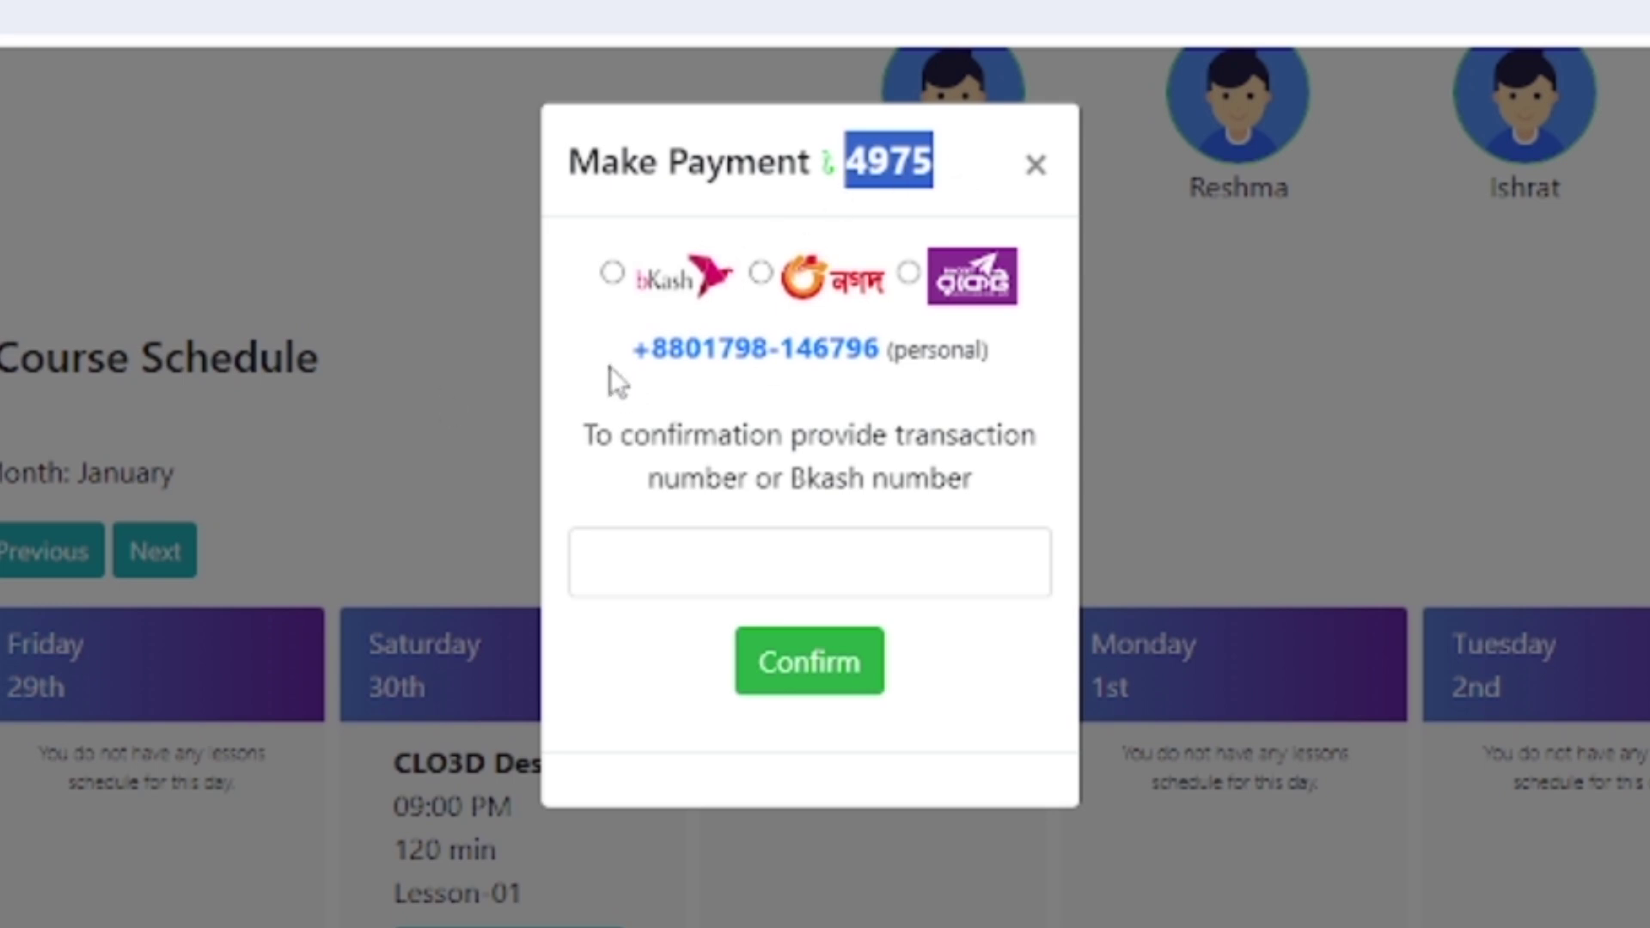
drag(976, 172, 832, 163)
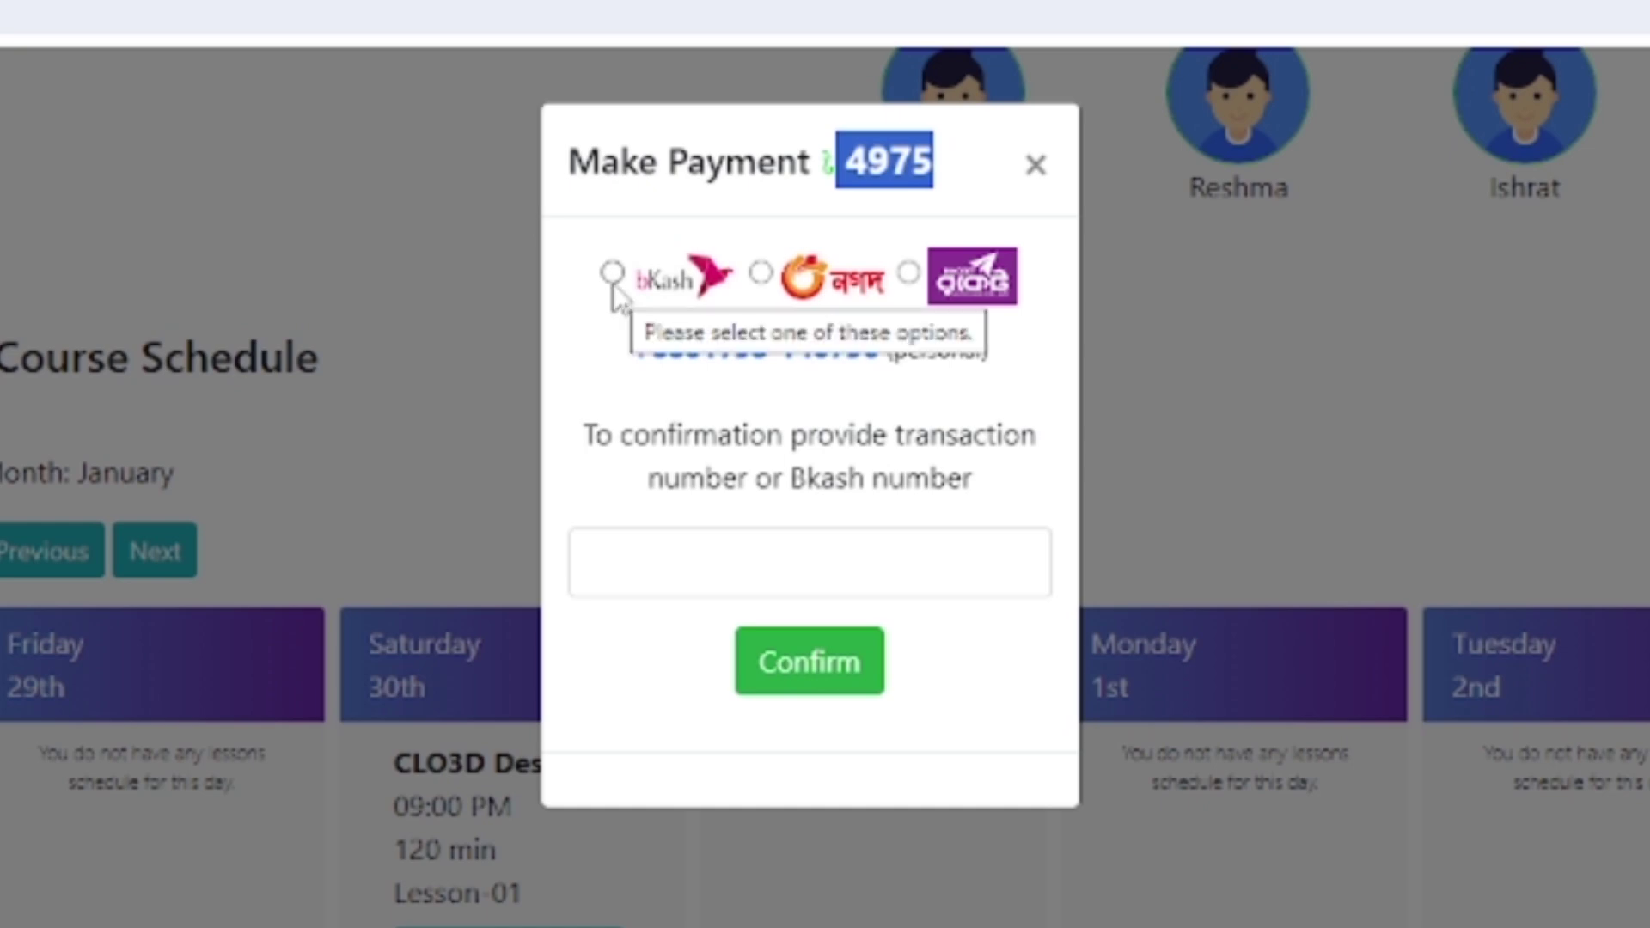
drag(633, 348, 894, 348)
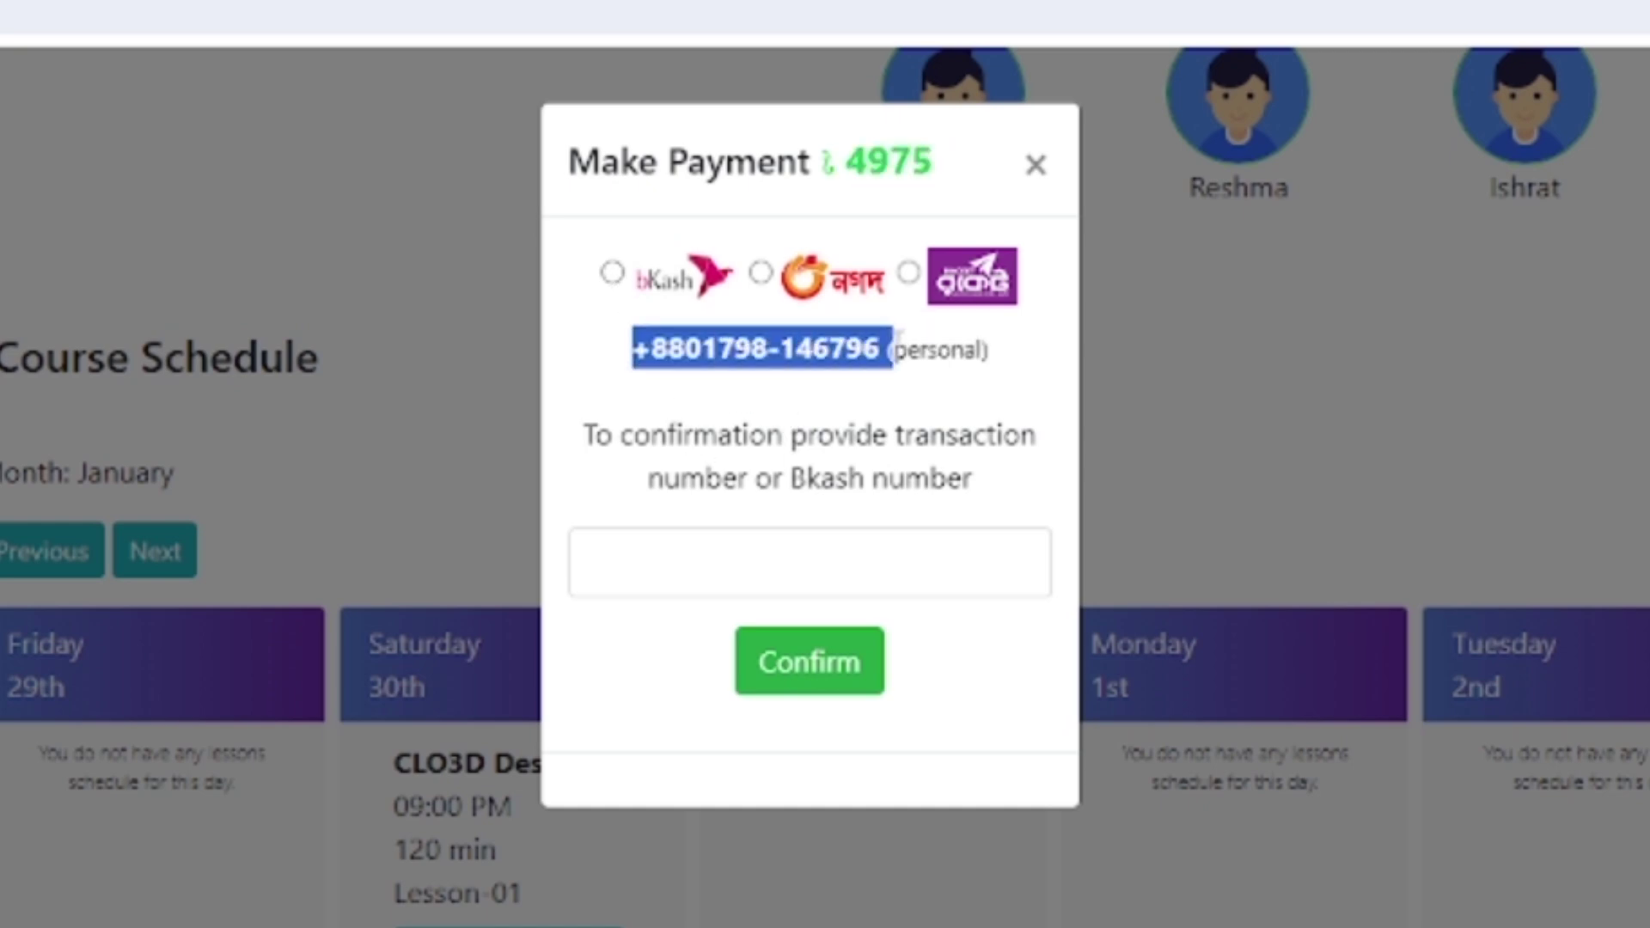
Pay with bKash, enter the transaction number, and confirm the installment.
click(613, 275)
click(760, 274)
click(909, 273)
click(613, 273)
click(678, 564)
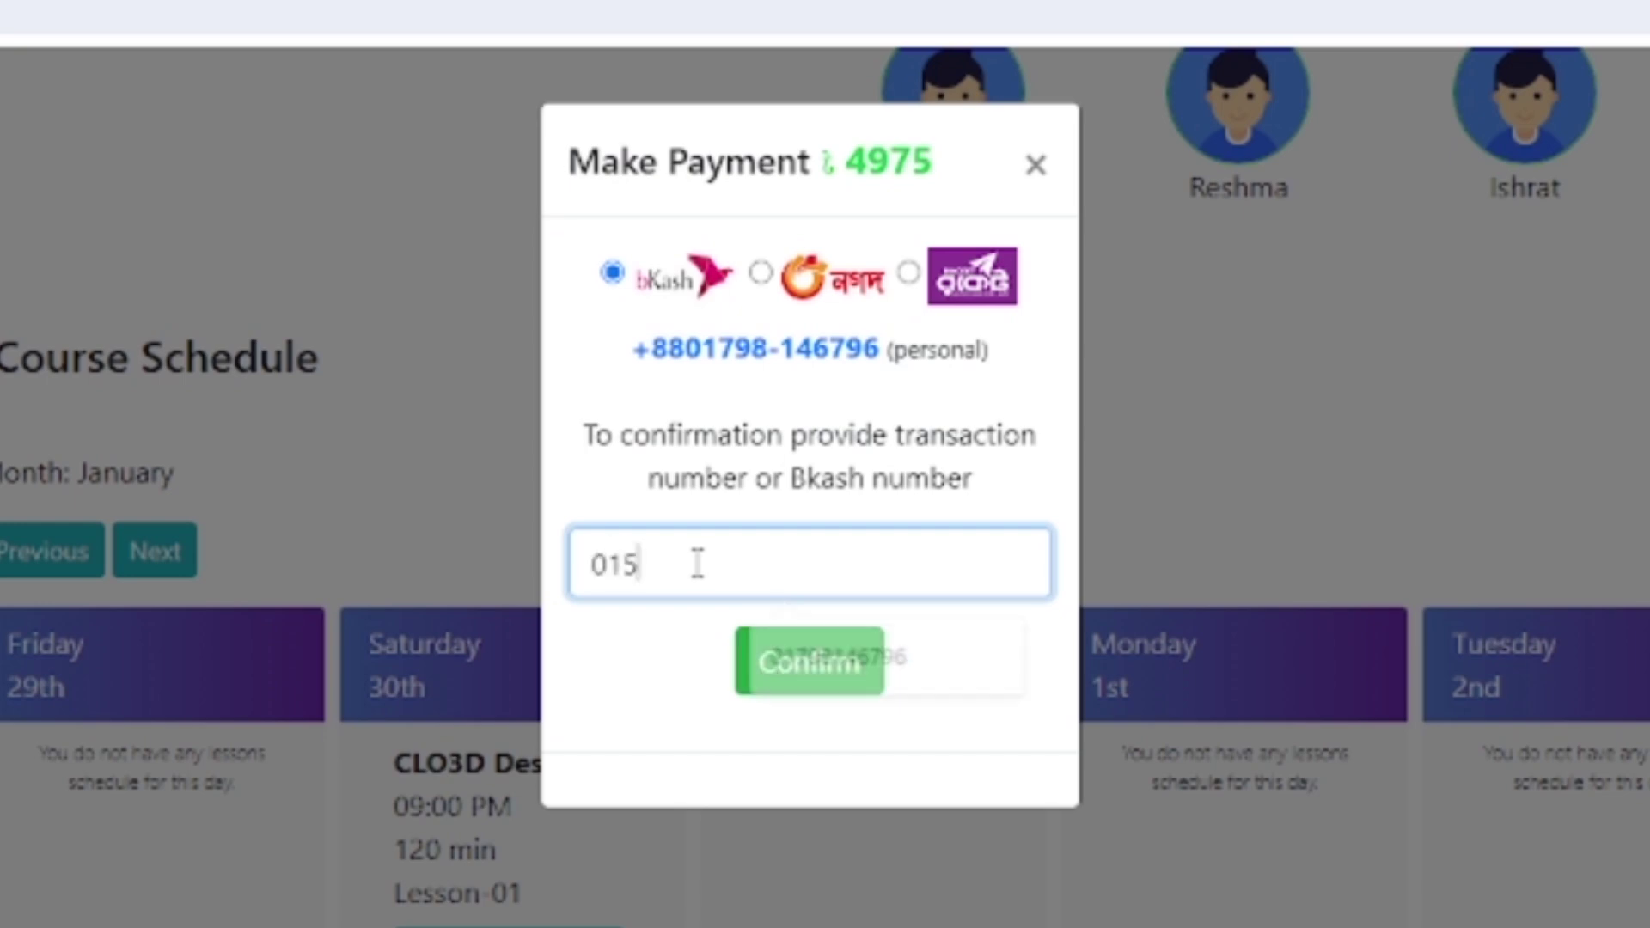
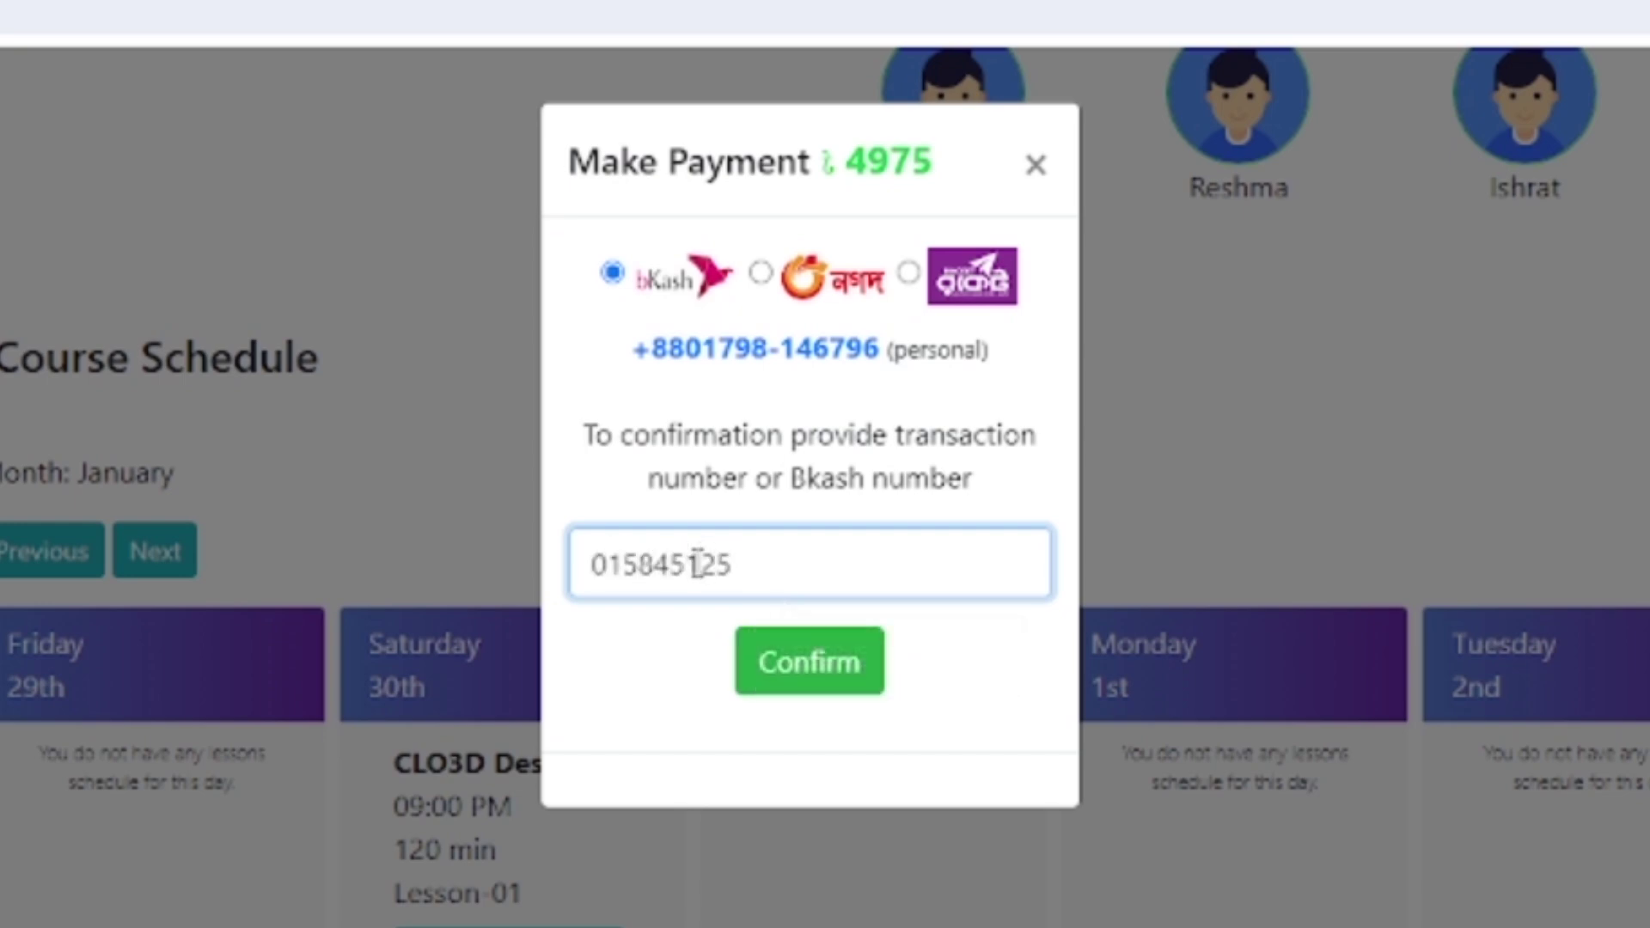
click(806, 674)
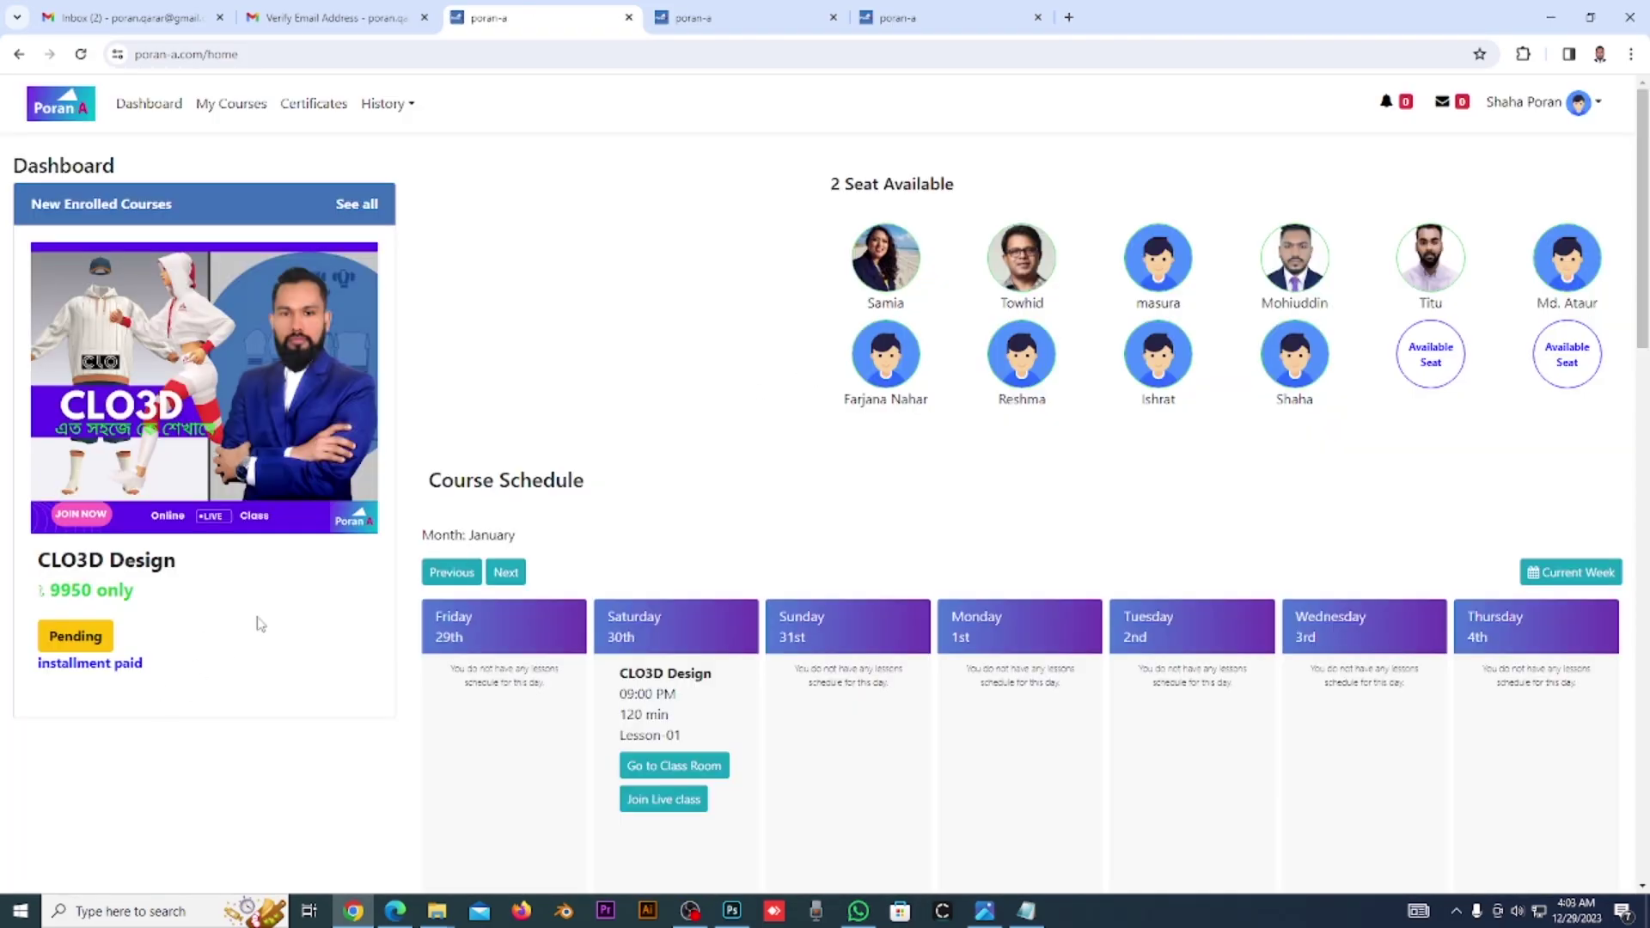
Check Payment History, where the new installment shows as pending.
scroll(261, 624, down, 3)
scroll(298, 472, up, 3)
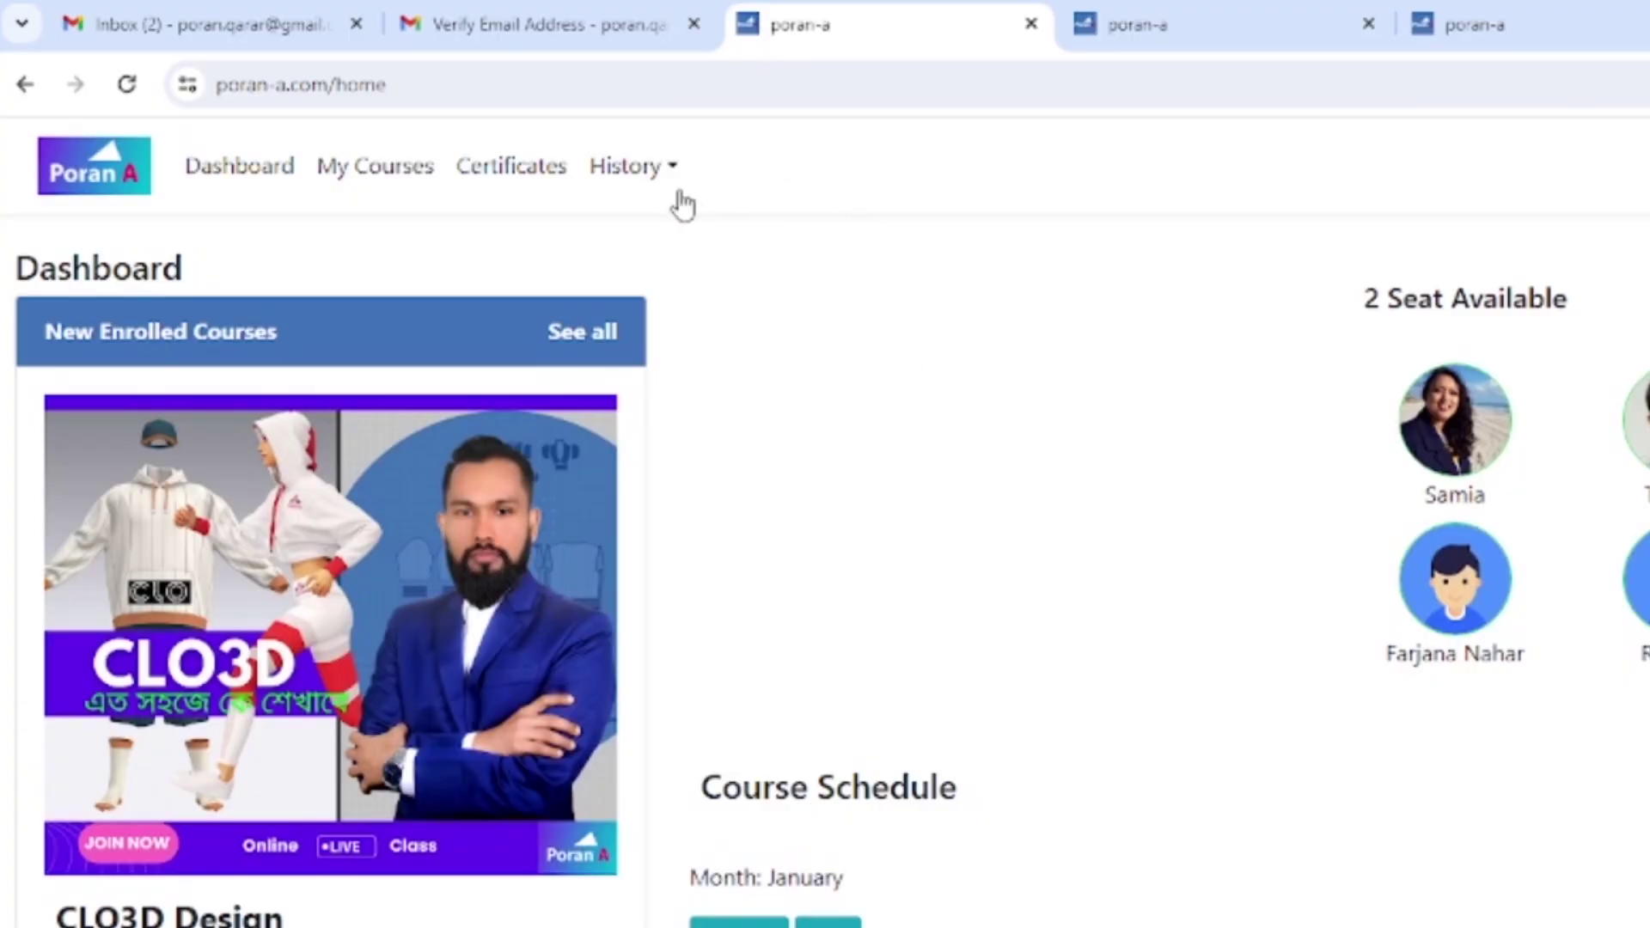
click(675, 169)
click(658, 247)
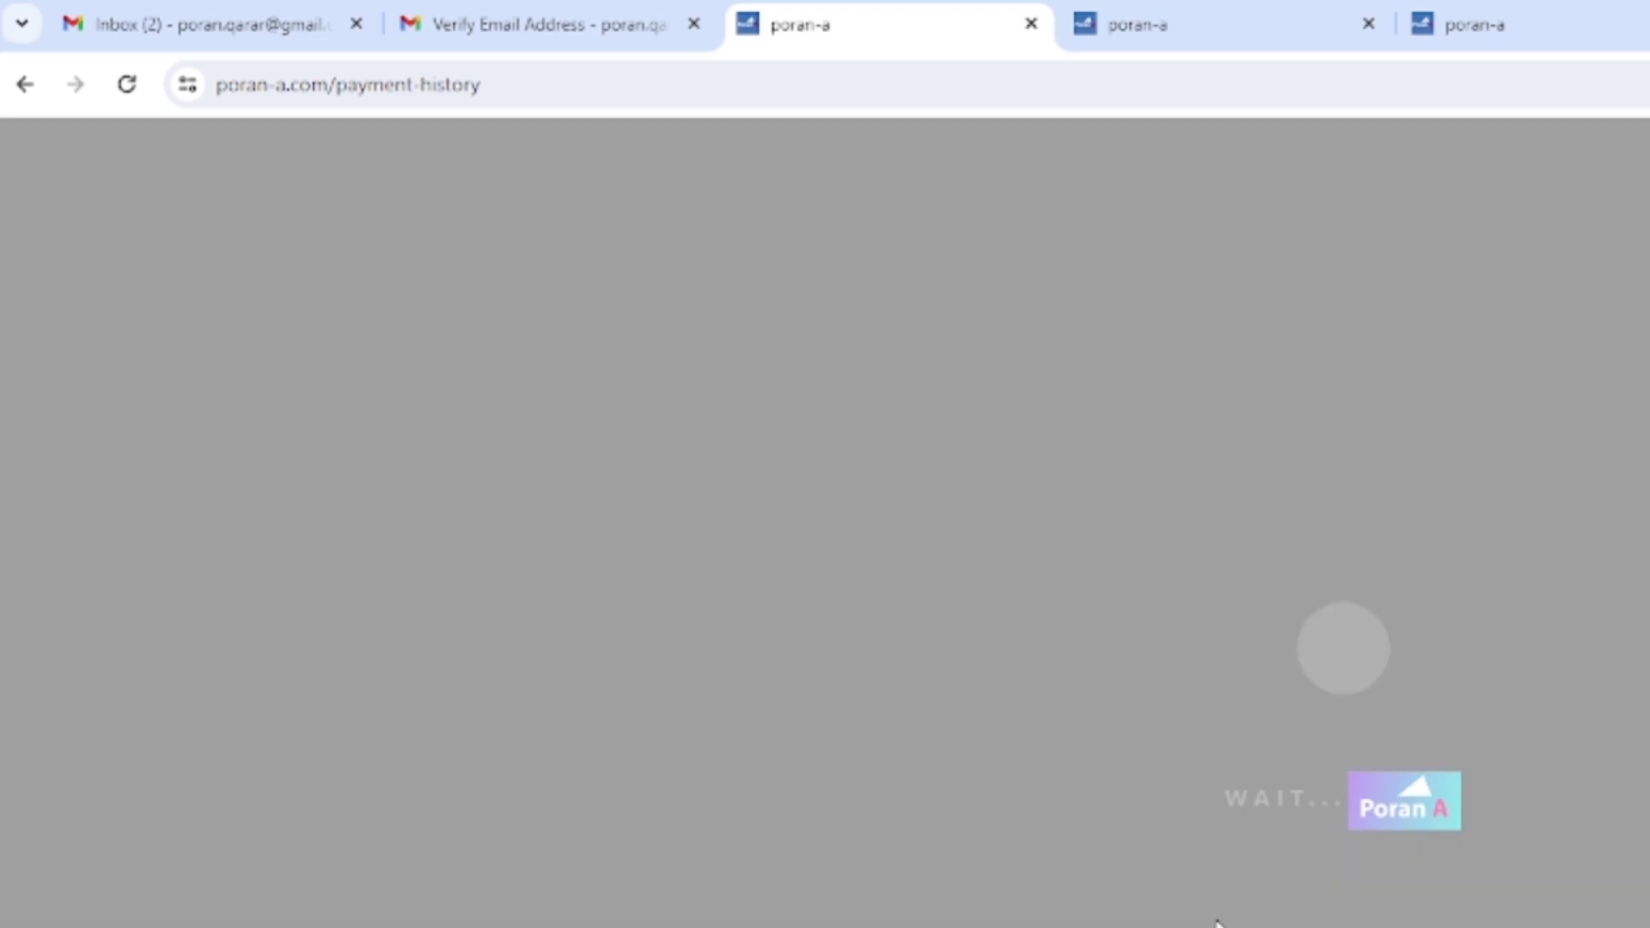
drag(414, 478, 1620, 533)
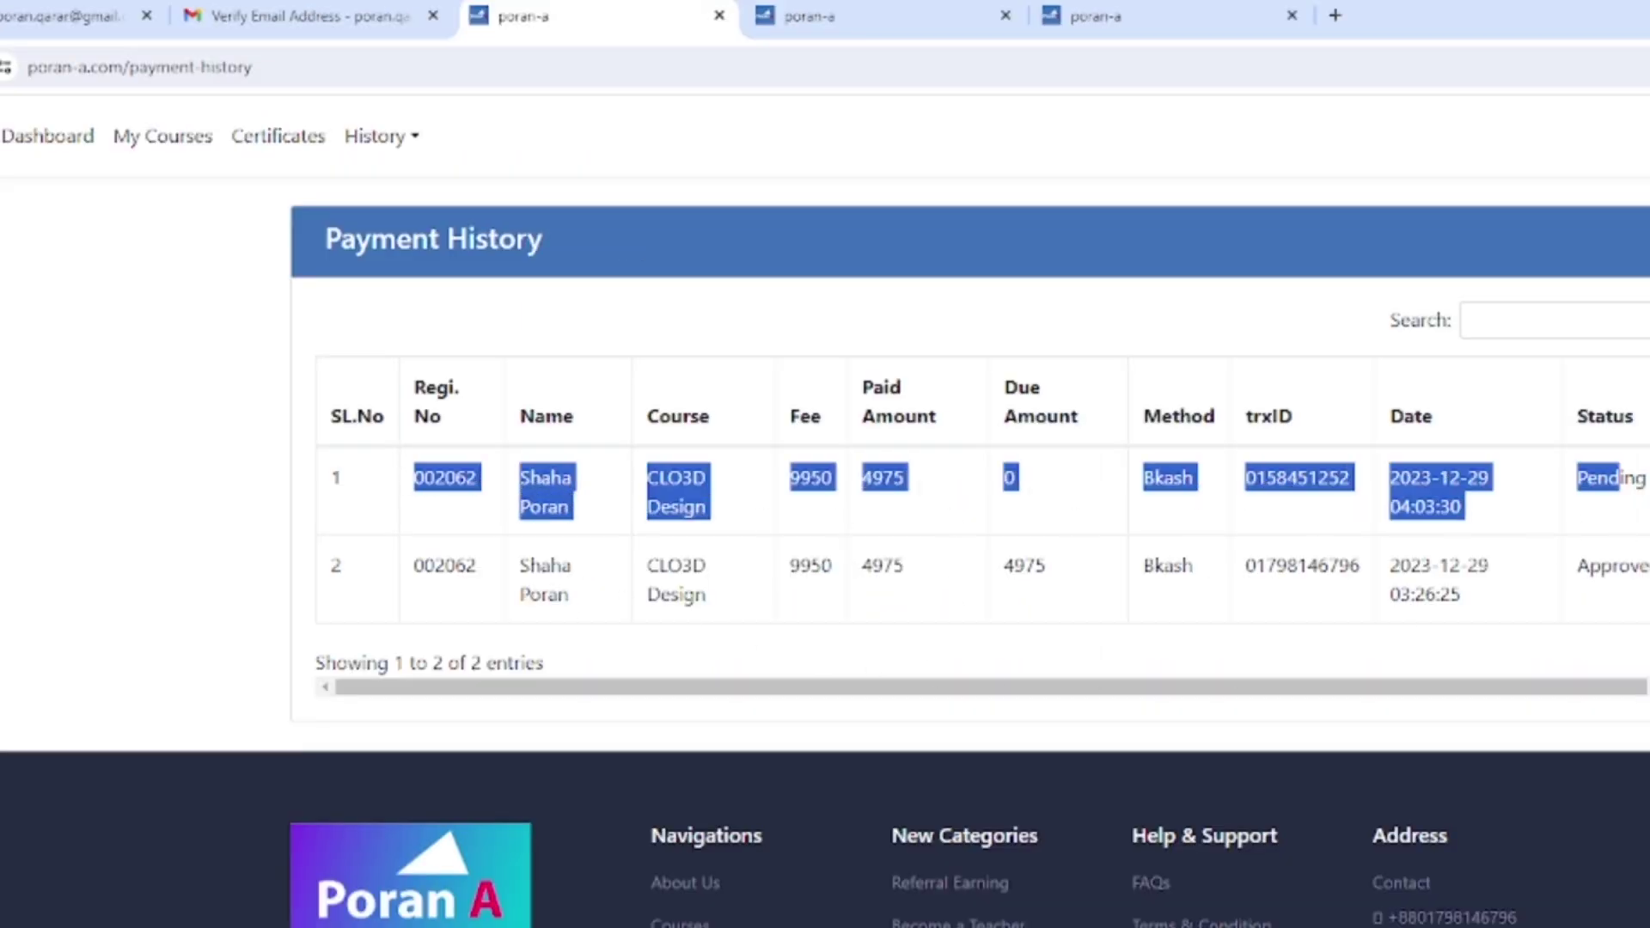
click(1303, 586)
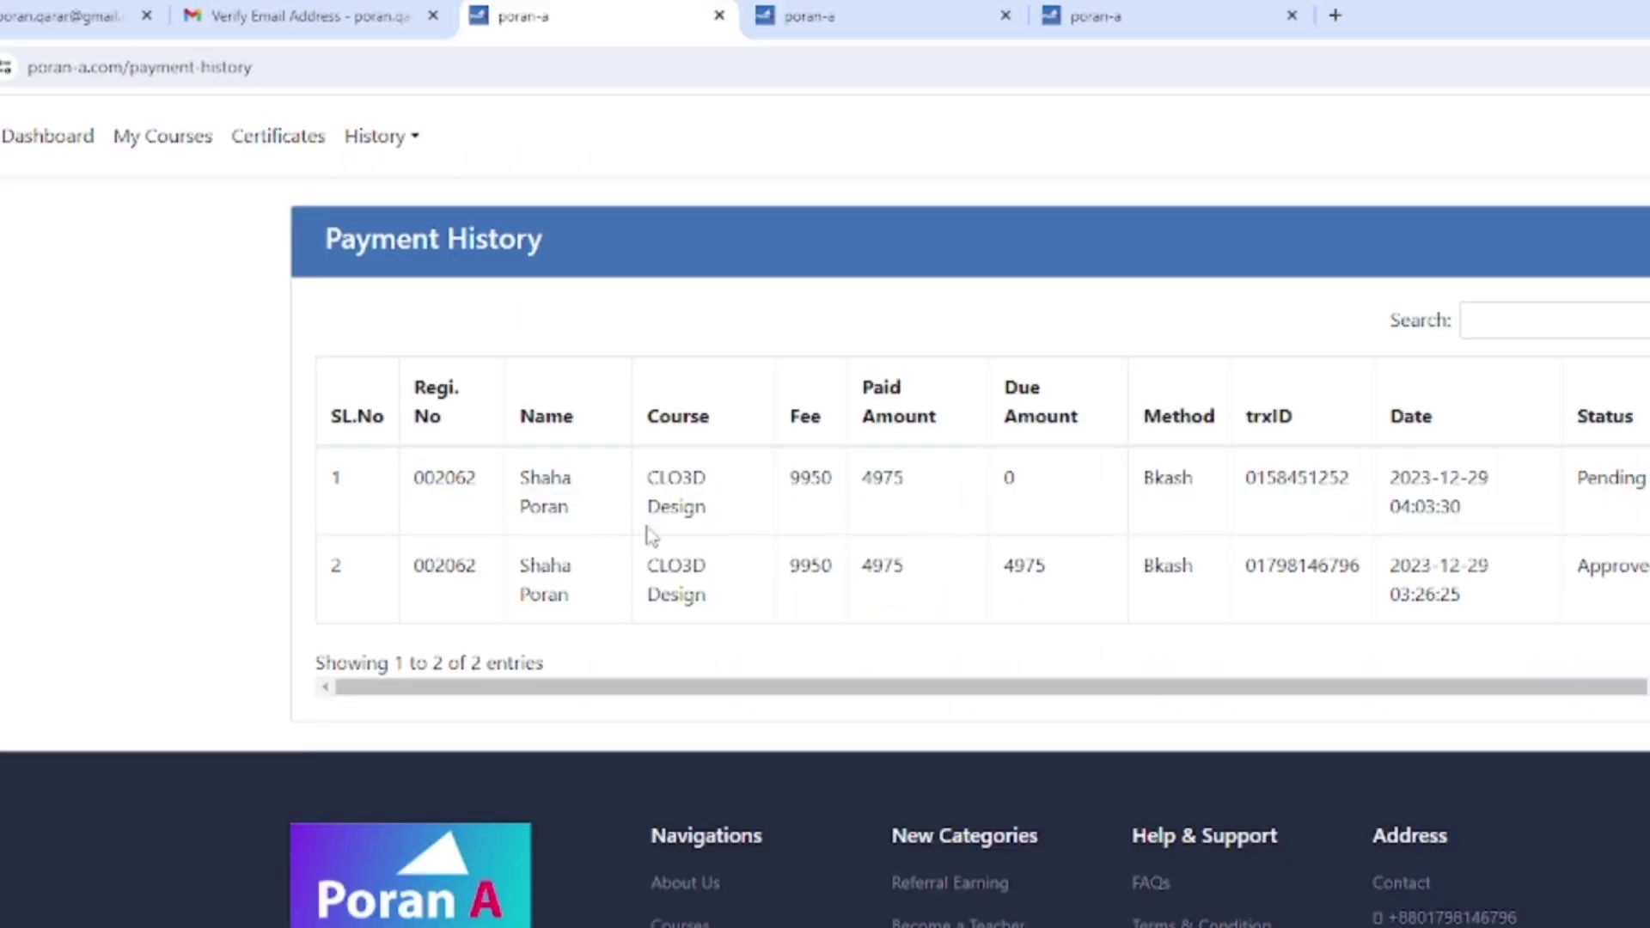
Check Withdraw History, which shows no data available.
click(416, 140)
click(407, 231)
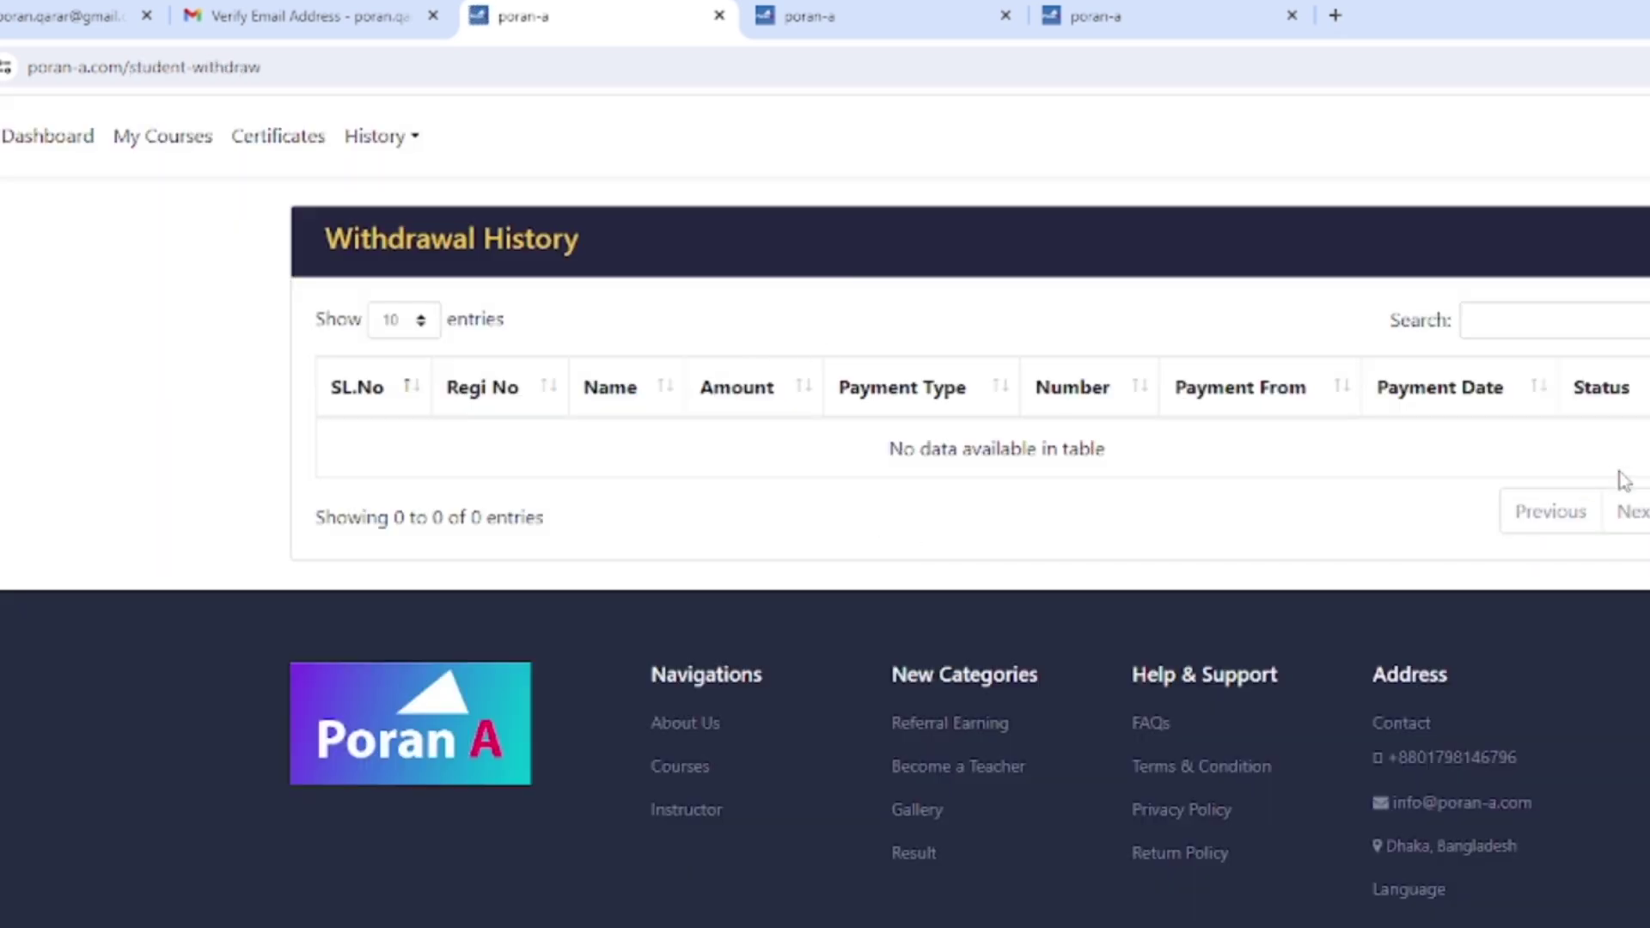
mouse_move(375, 448)
mouse_down()
mouse_move(1138, 450)
mouse_move(1362, 496)
mouse_up()
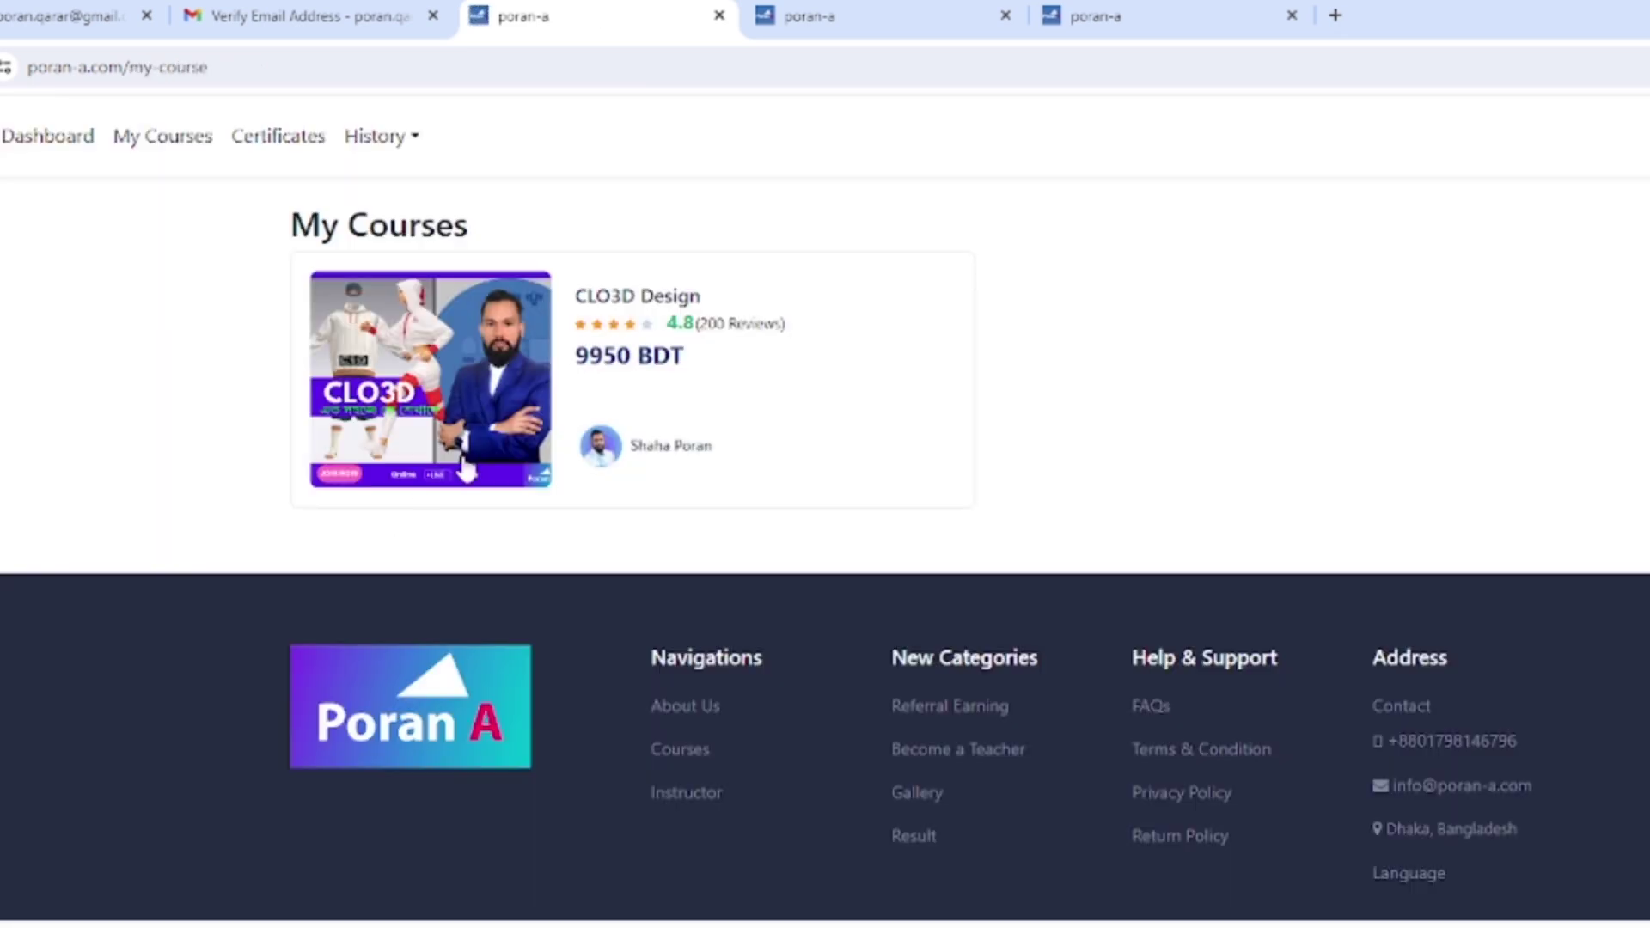
Start the CLO3D Design certificate application and check its Duration start and end dates.
click(273, 138)
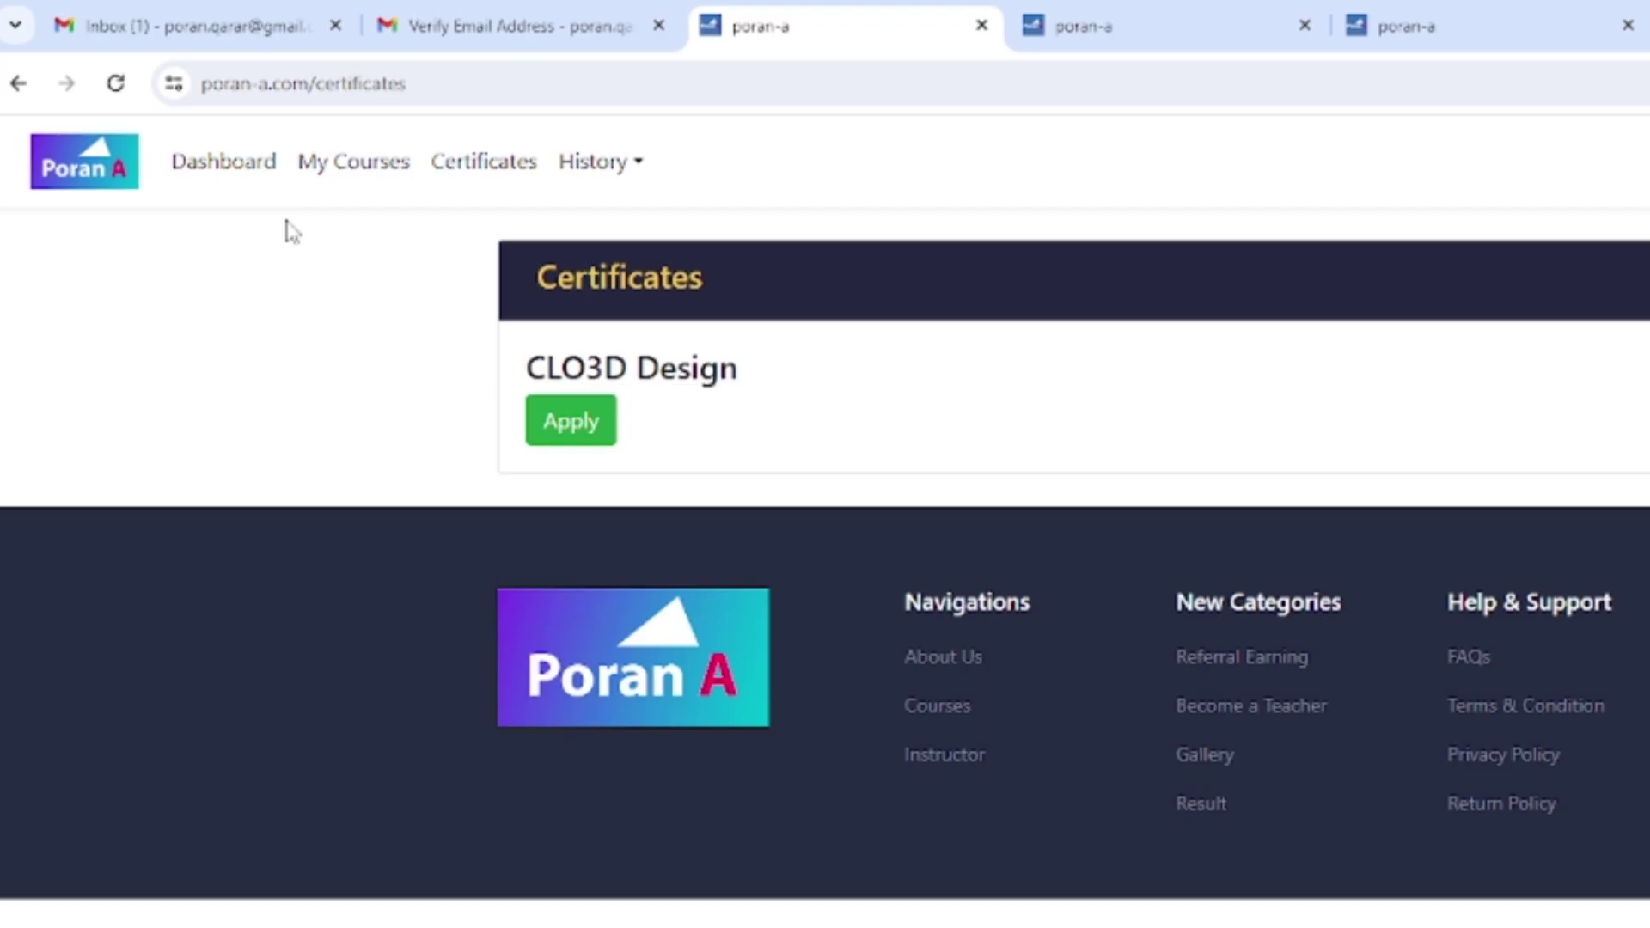
click(573, 439)
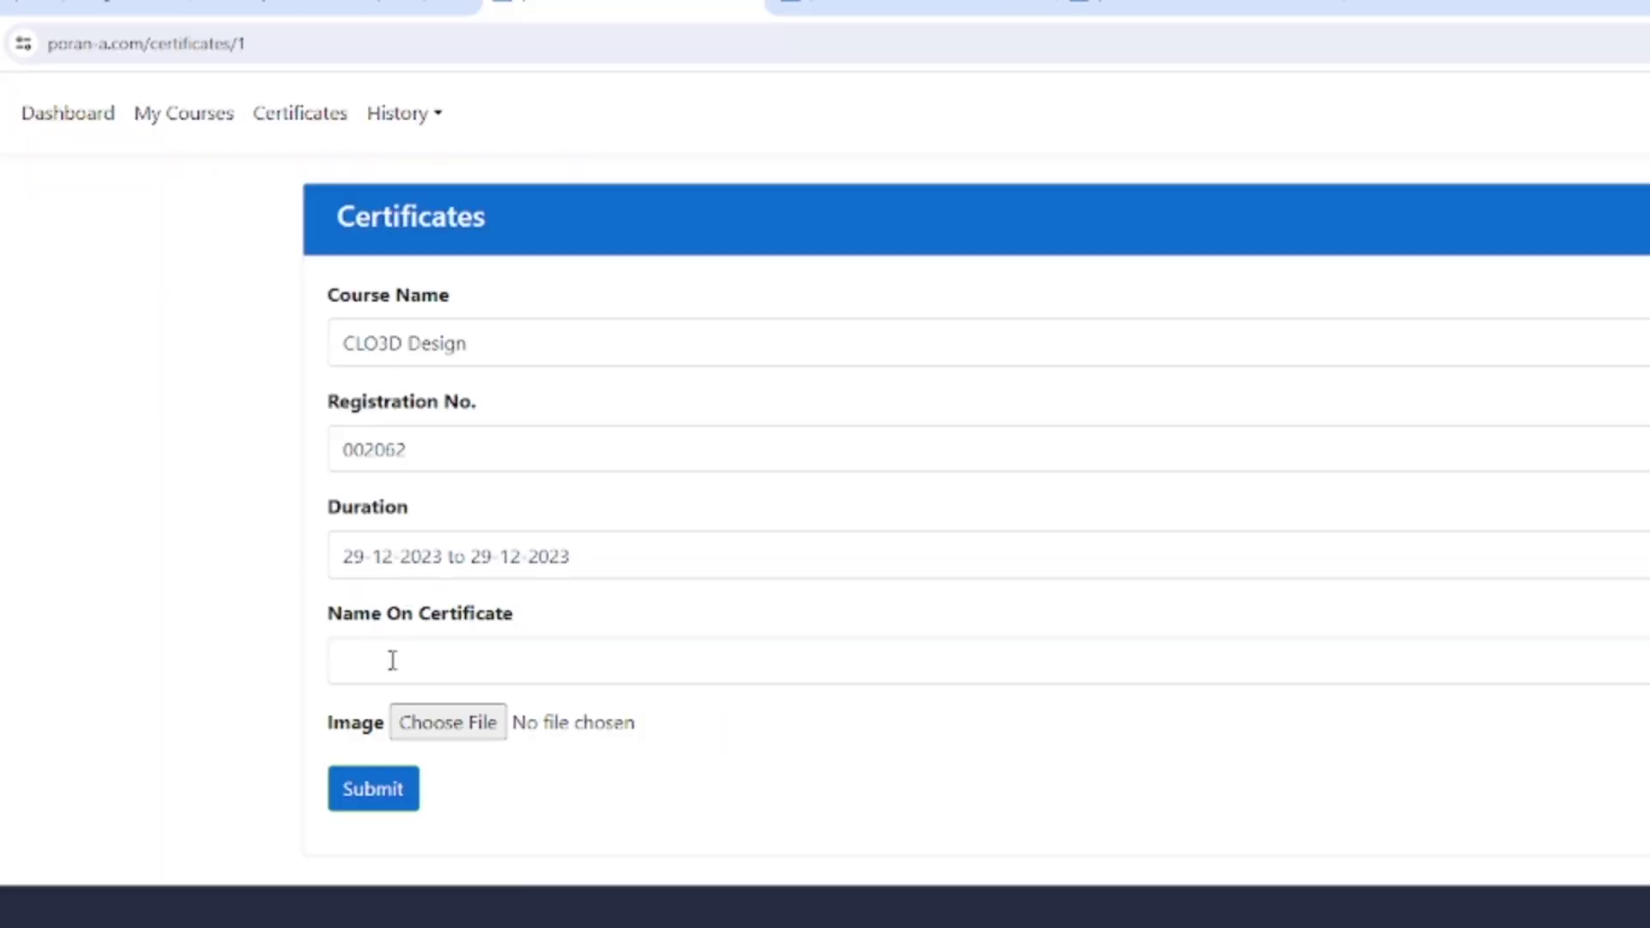
click(392, 660)
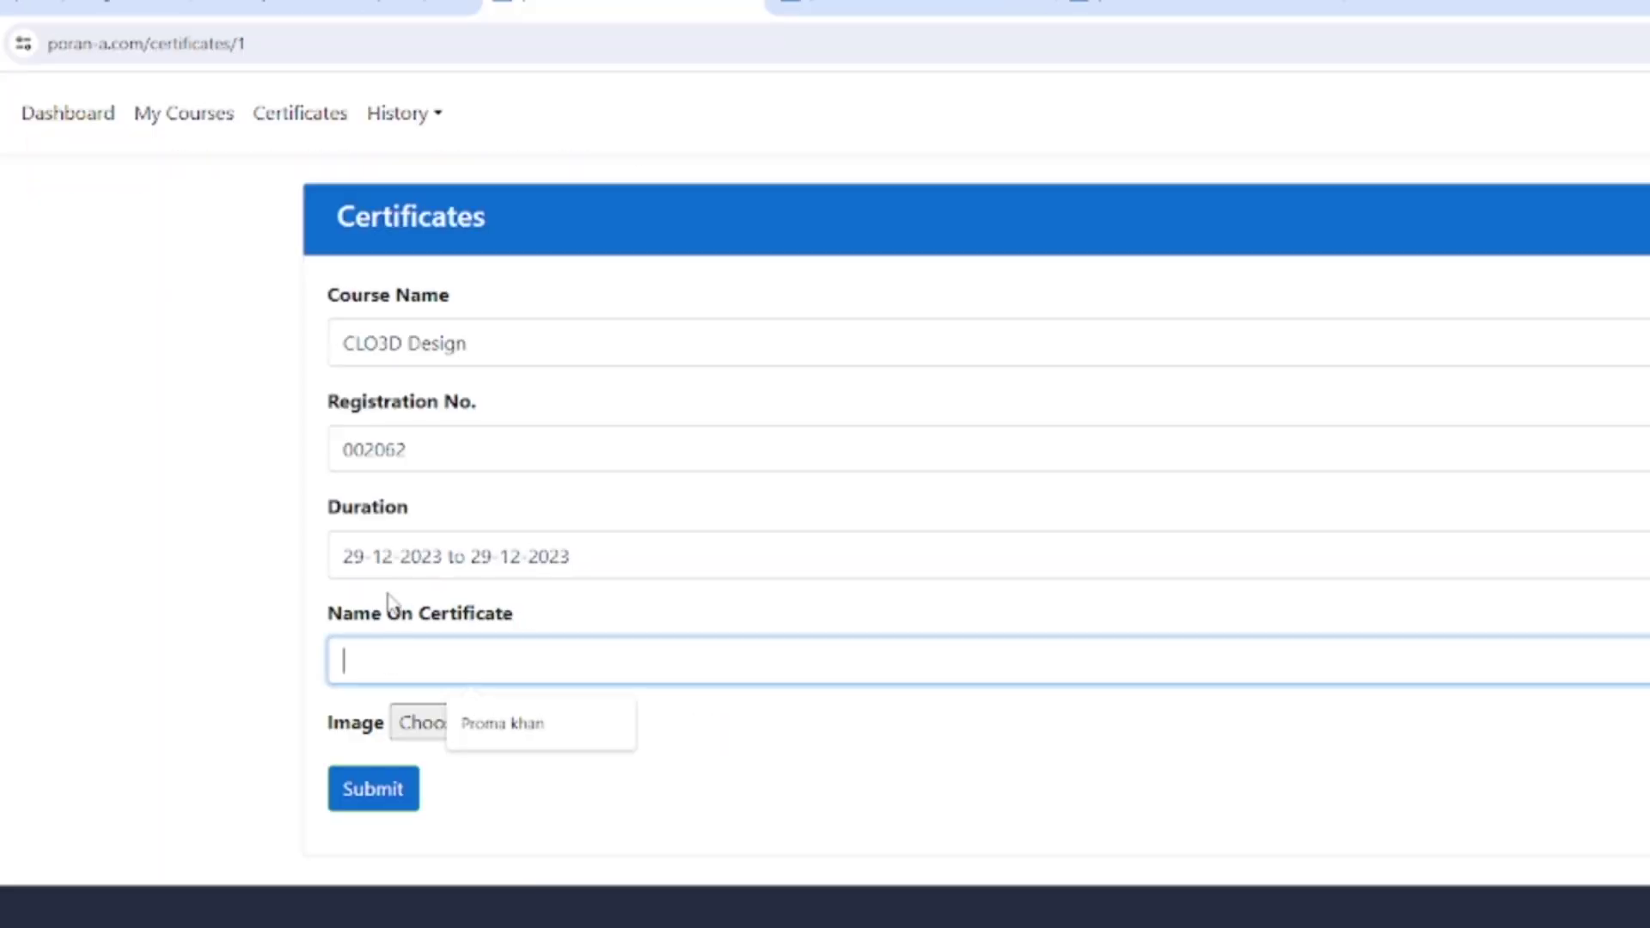
click(381, 558)
mouse_move(345, 559)
mouse_down()
mouse_move(475, 556)
mouse_move(329, 560)
mouse_up()
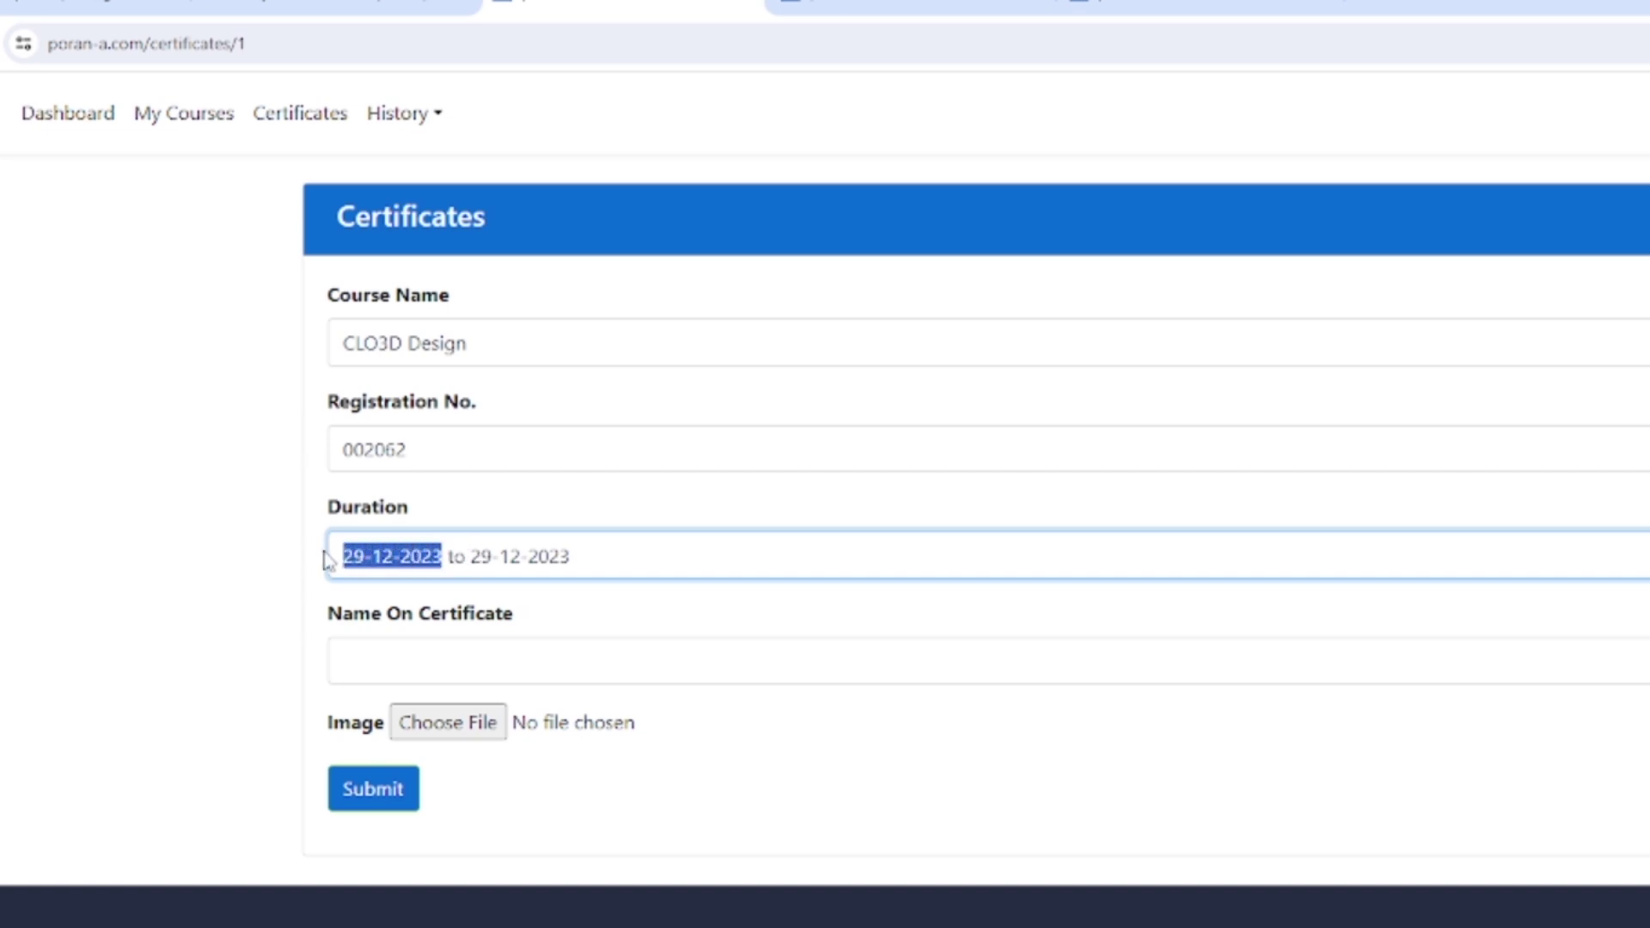
drag(478, 558, 583, 556)
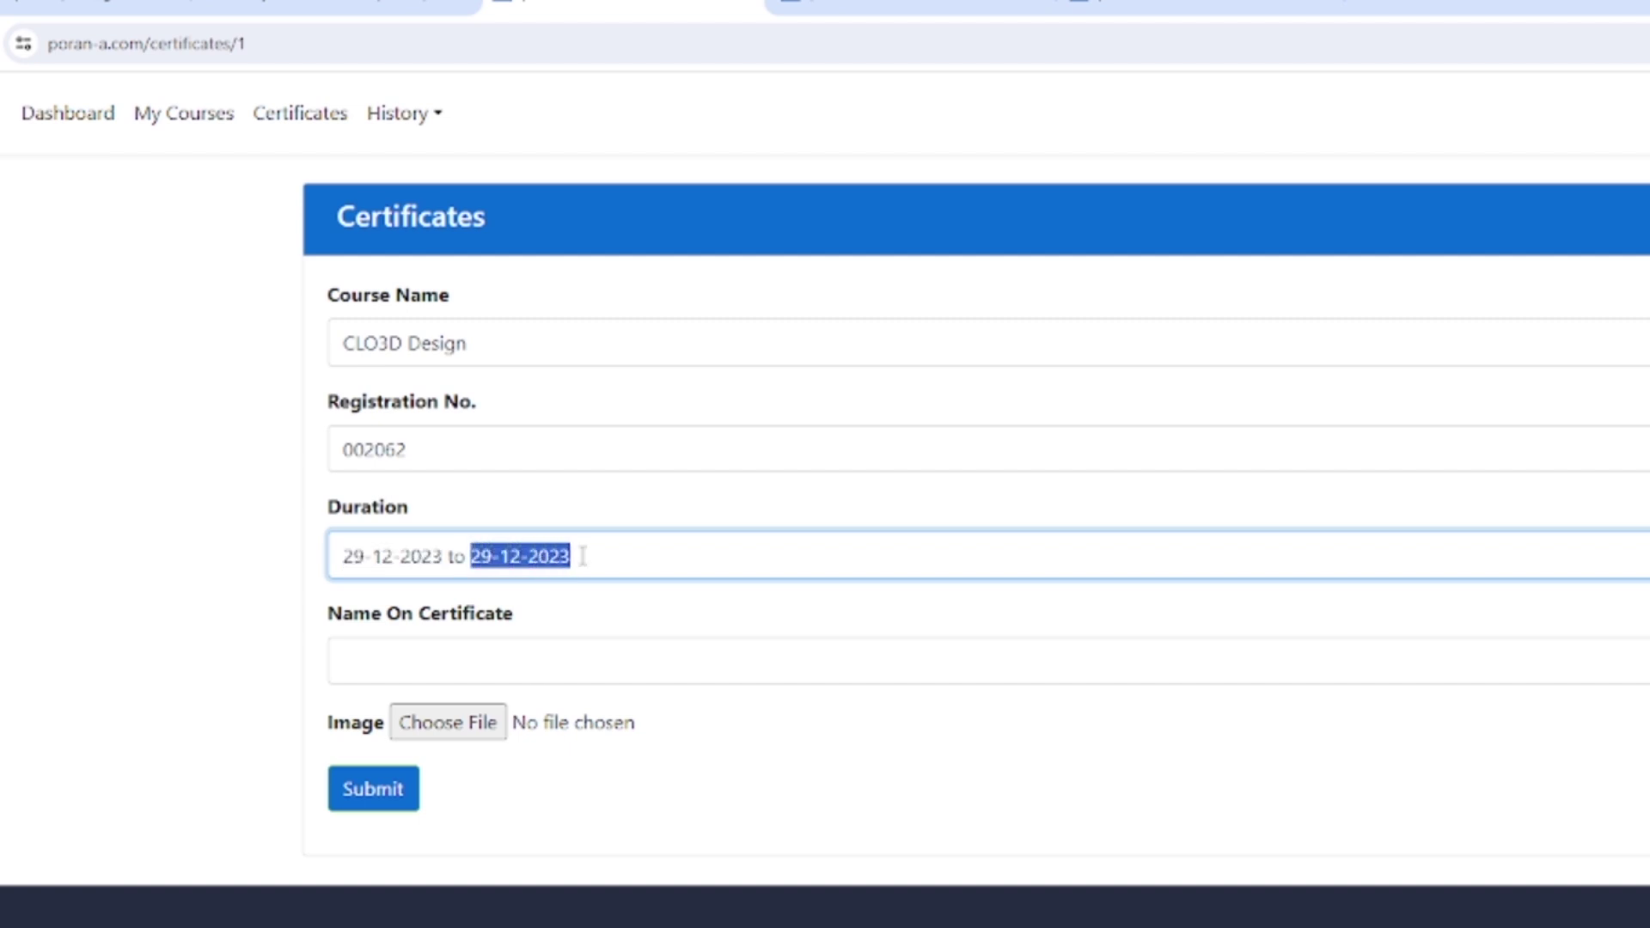
Enter the student's name on the certificate, skip the image file, and submit the application.
click(402, 663)
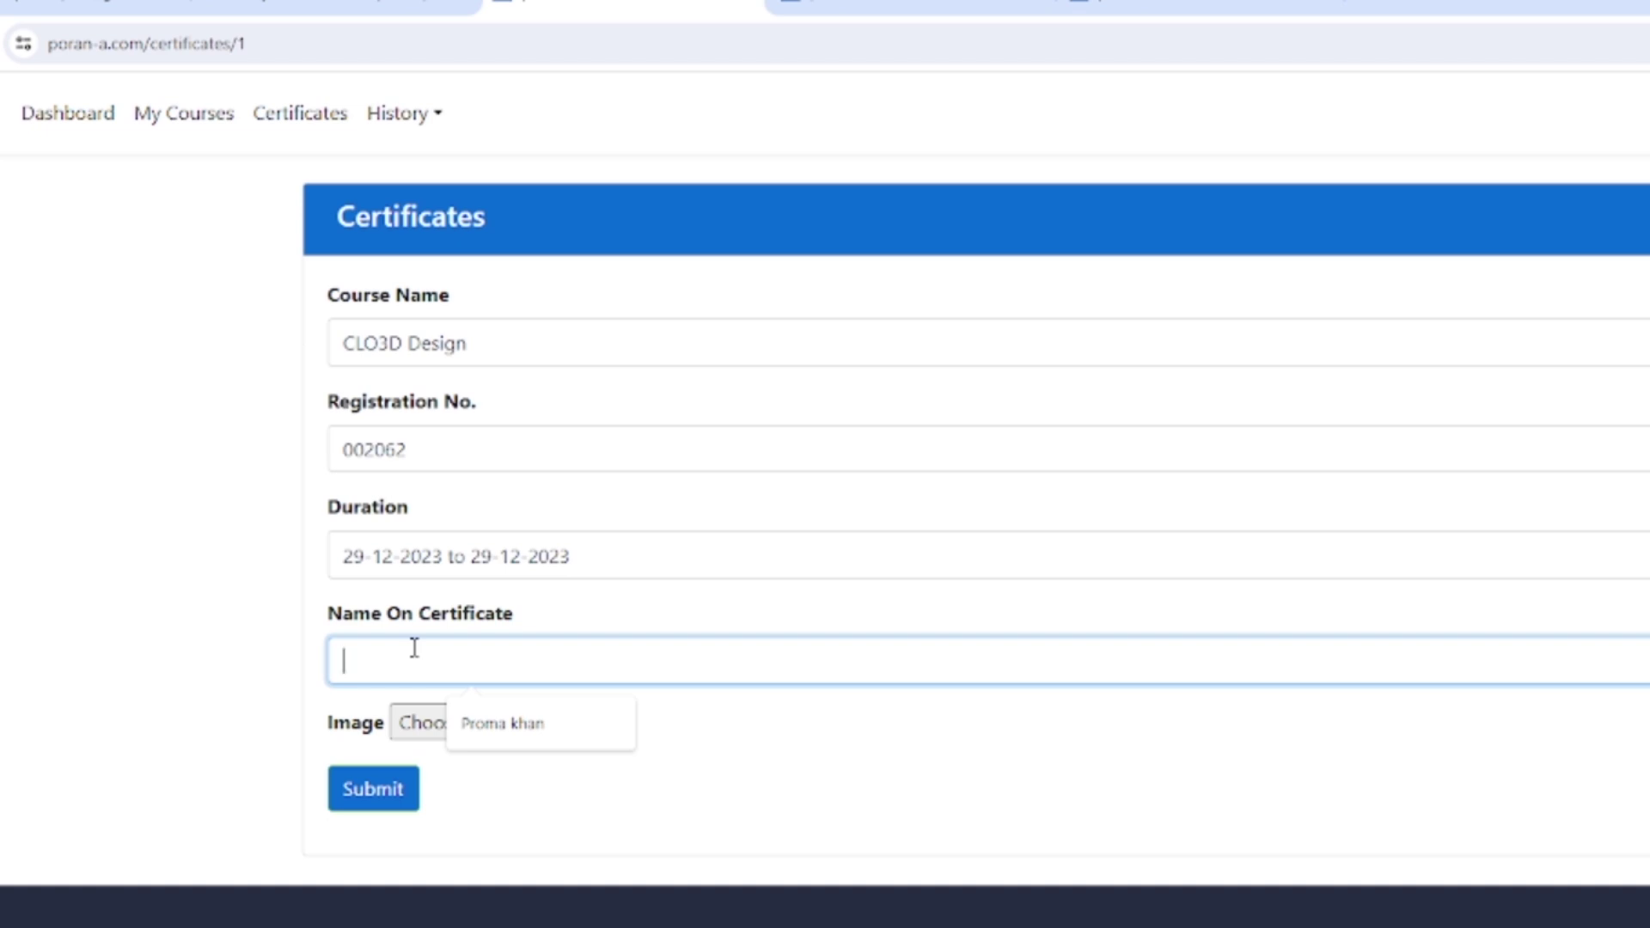
click(431, 579)
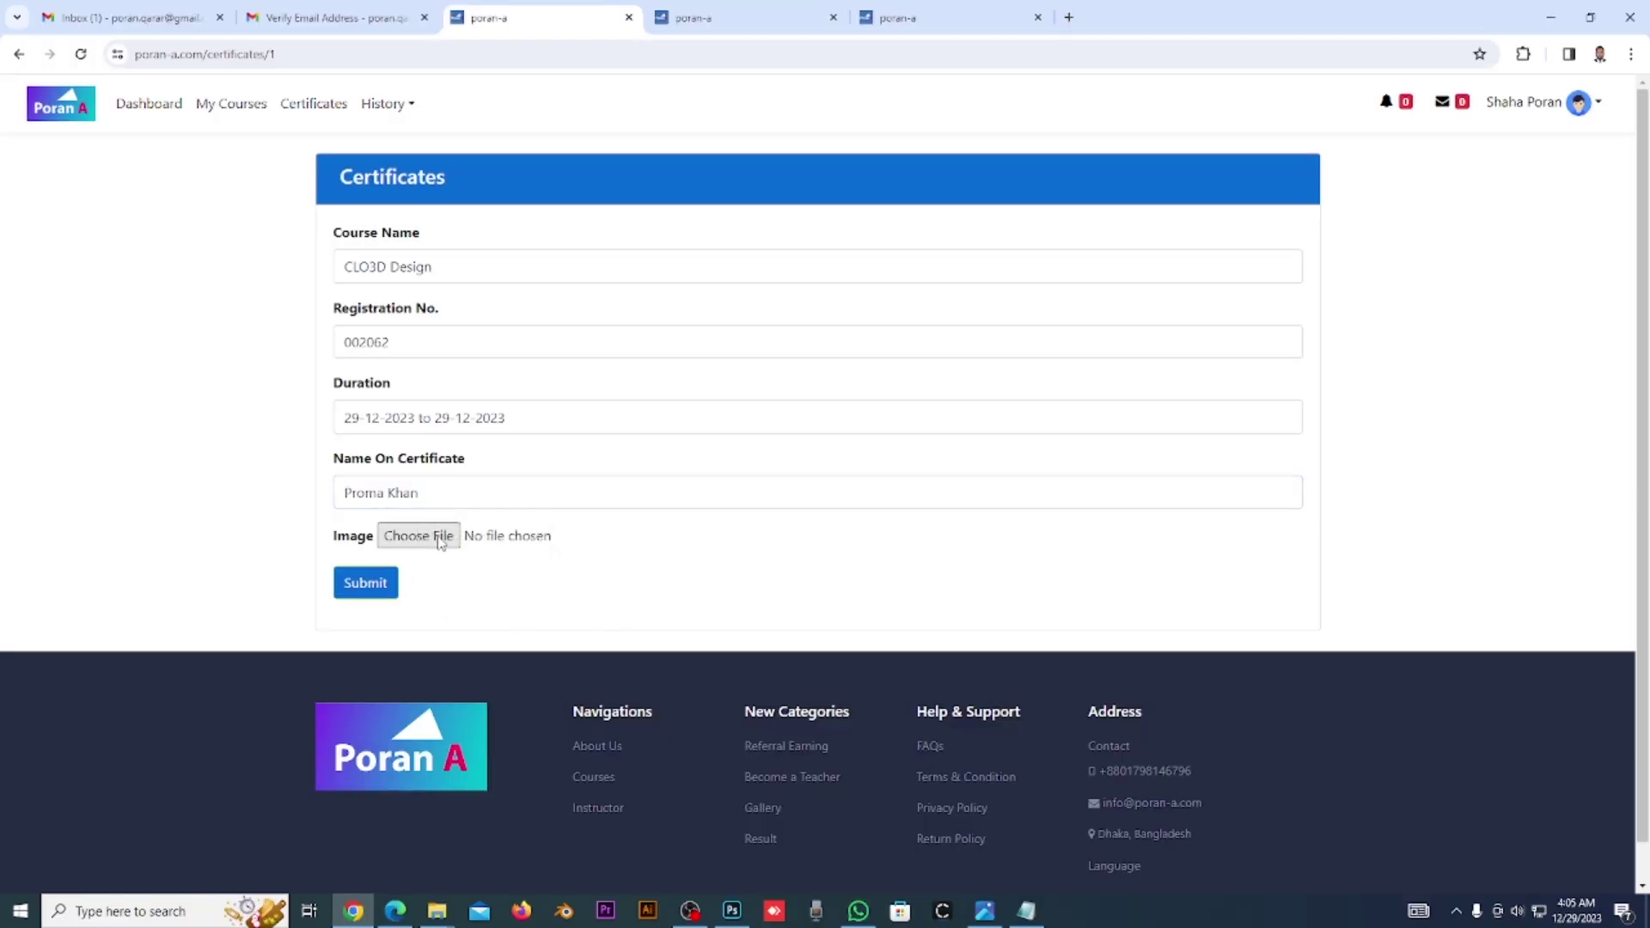
click(447, 536)
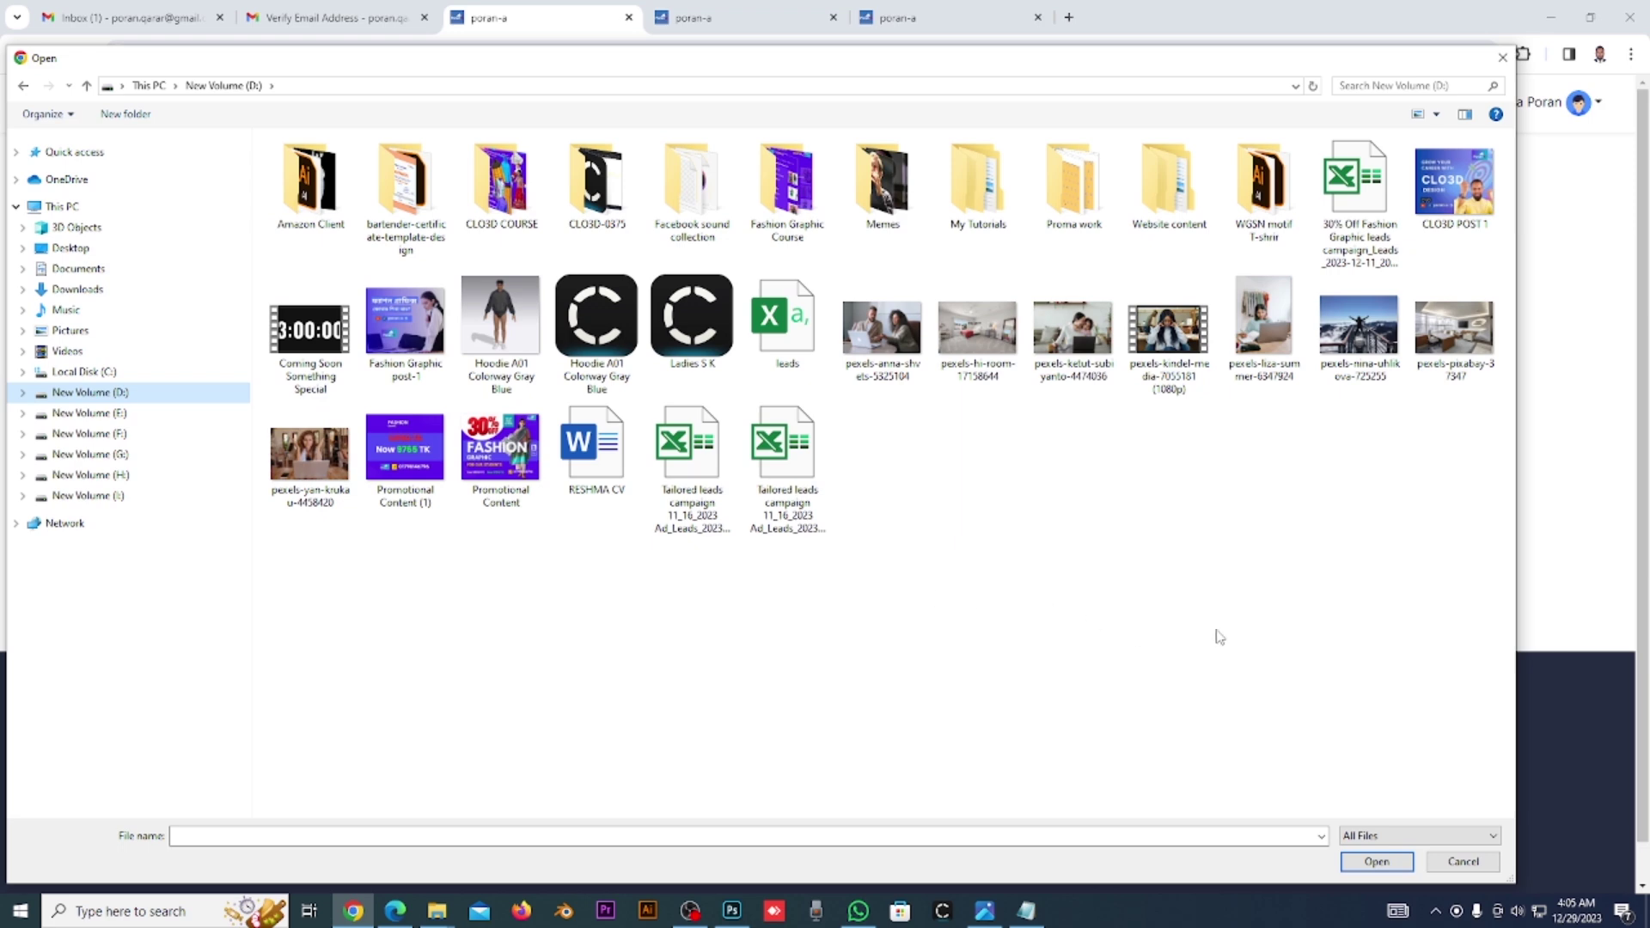
click(1464, 862)
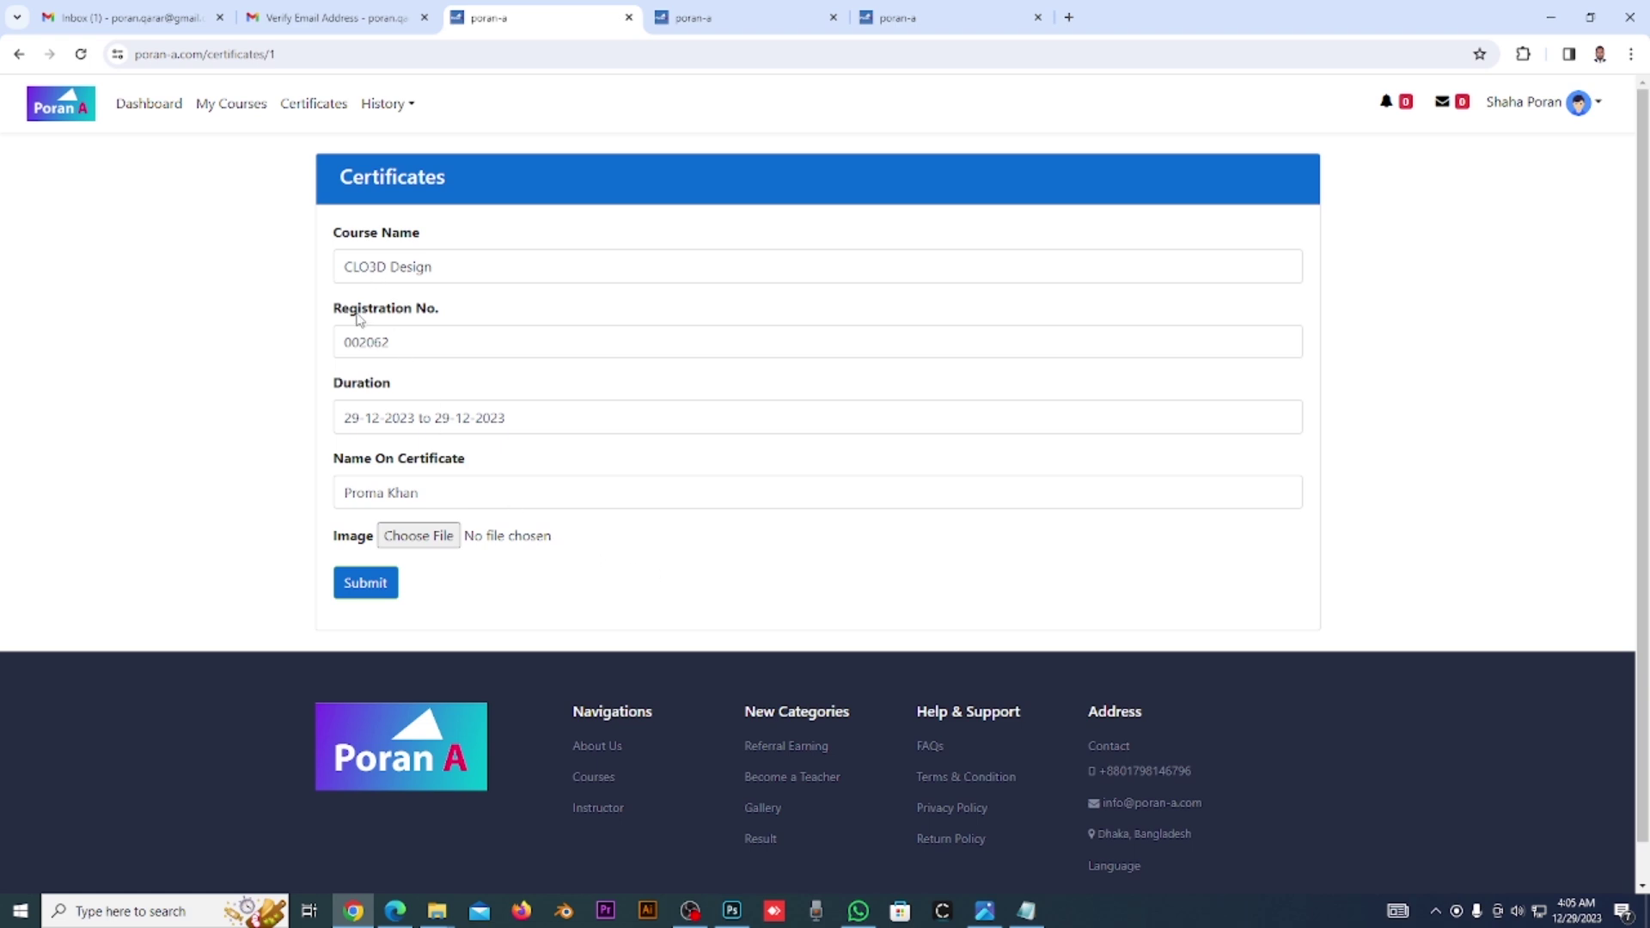
click(376, 596)
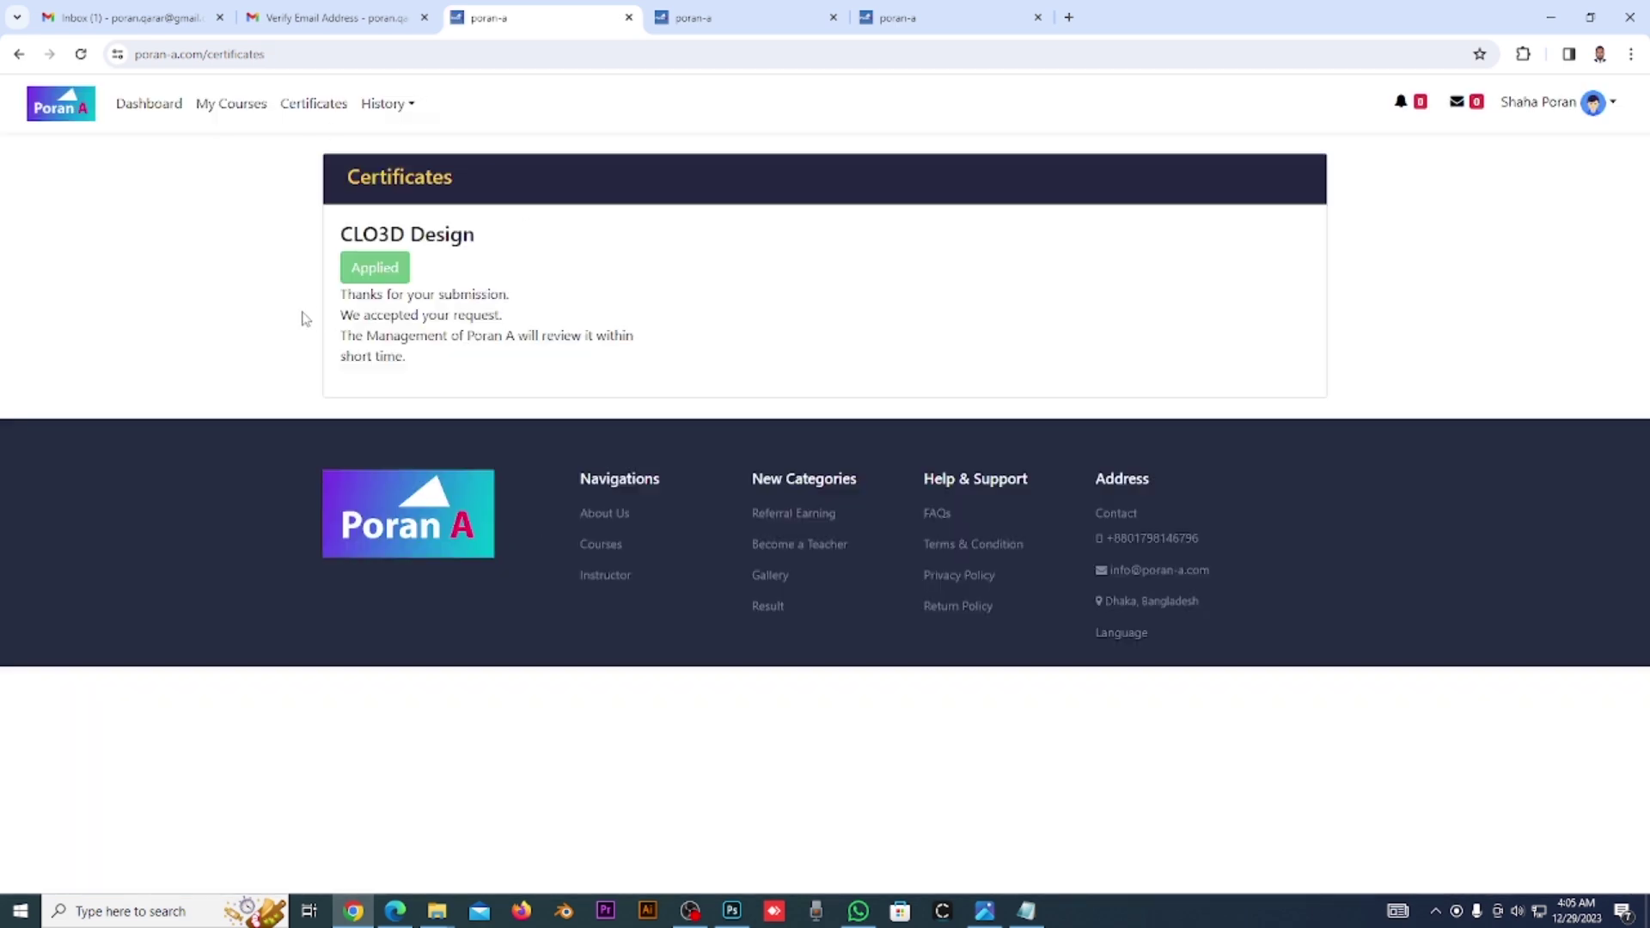
drag(333, 305, 603, 373)
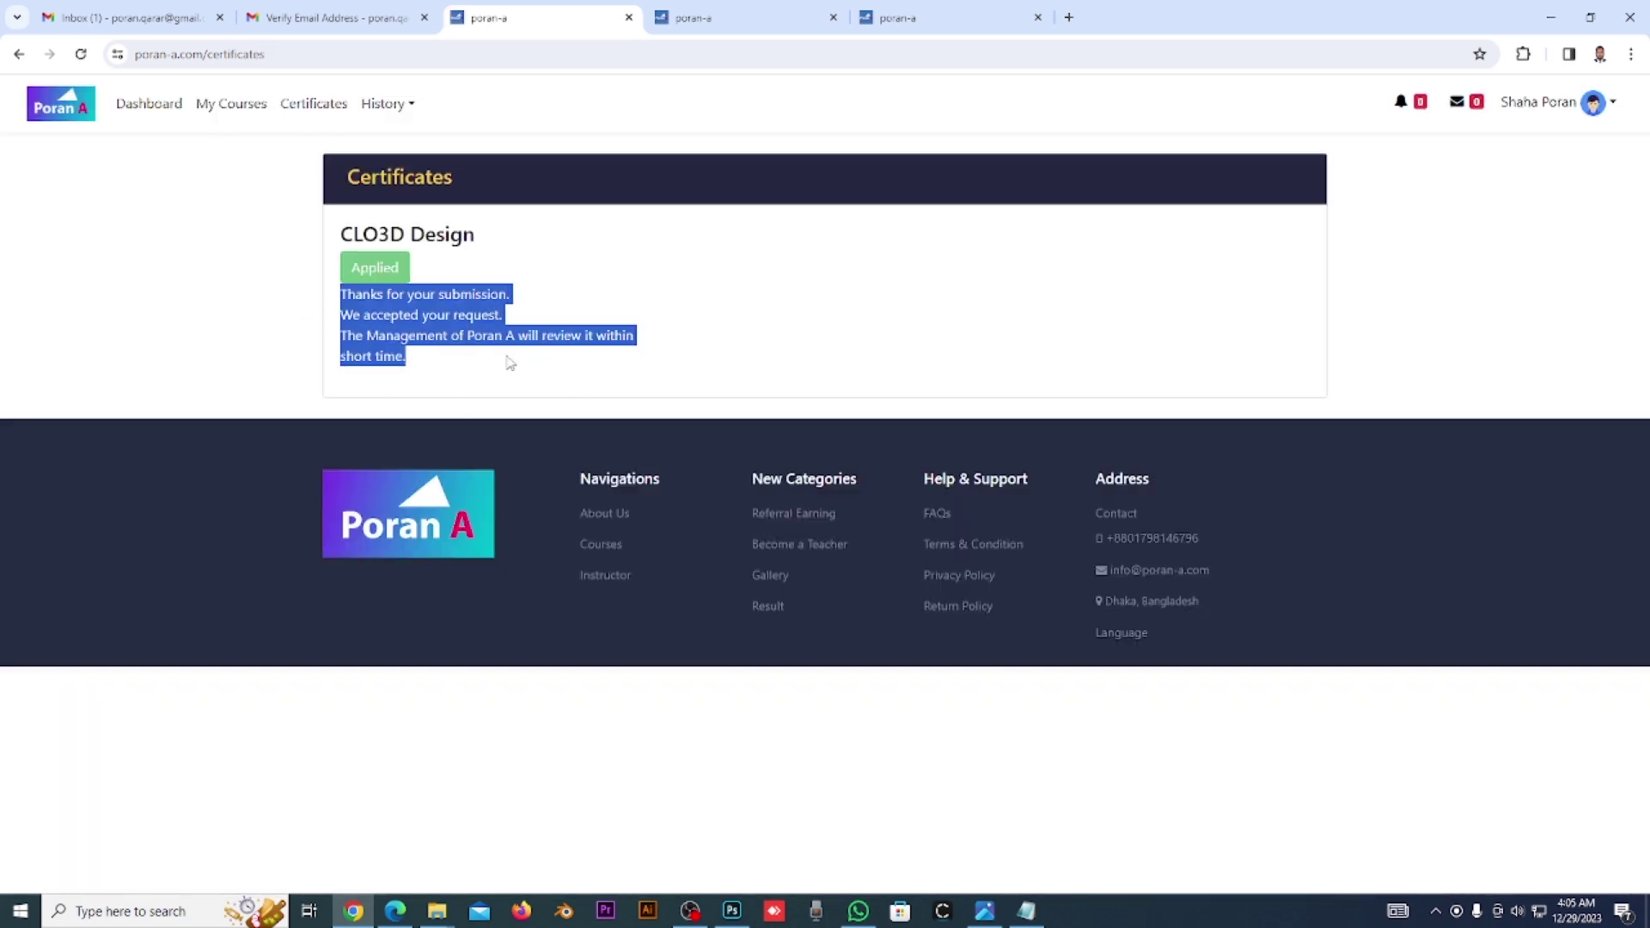
click(482, 389)
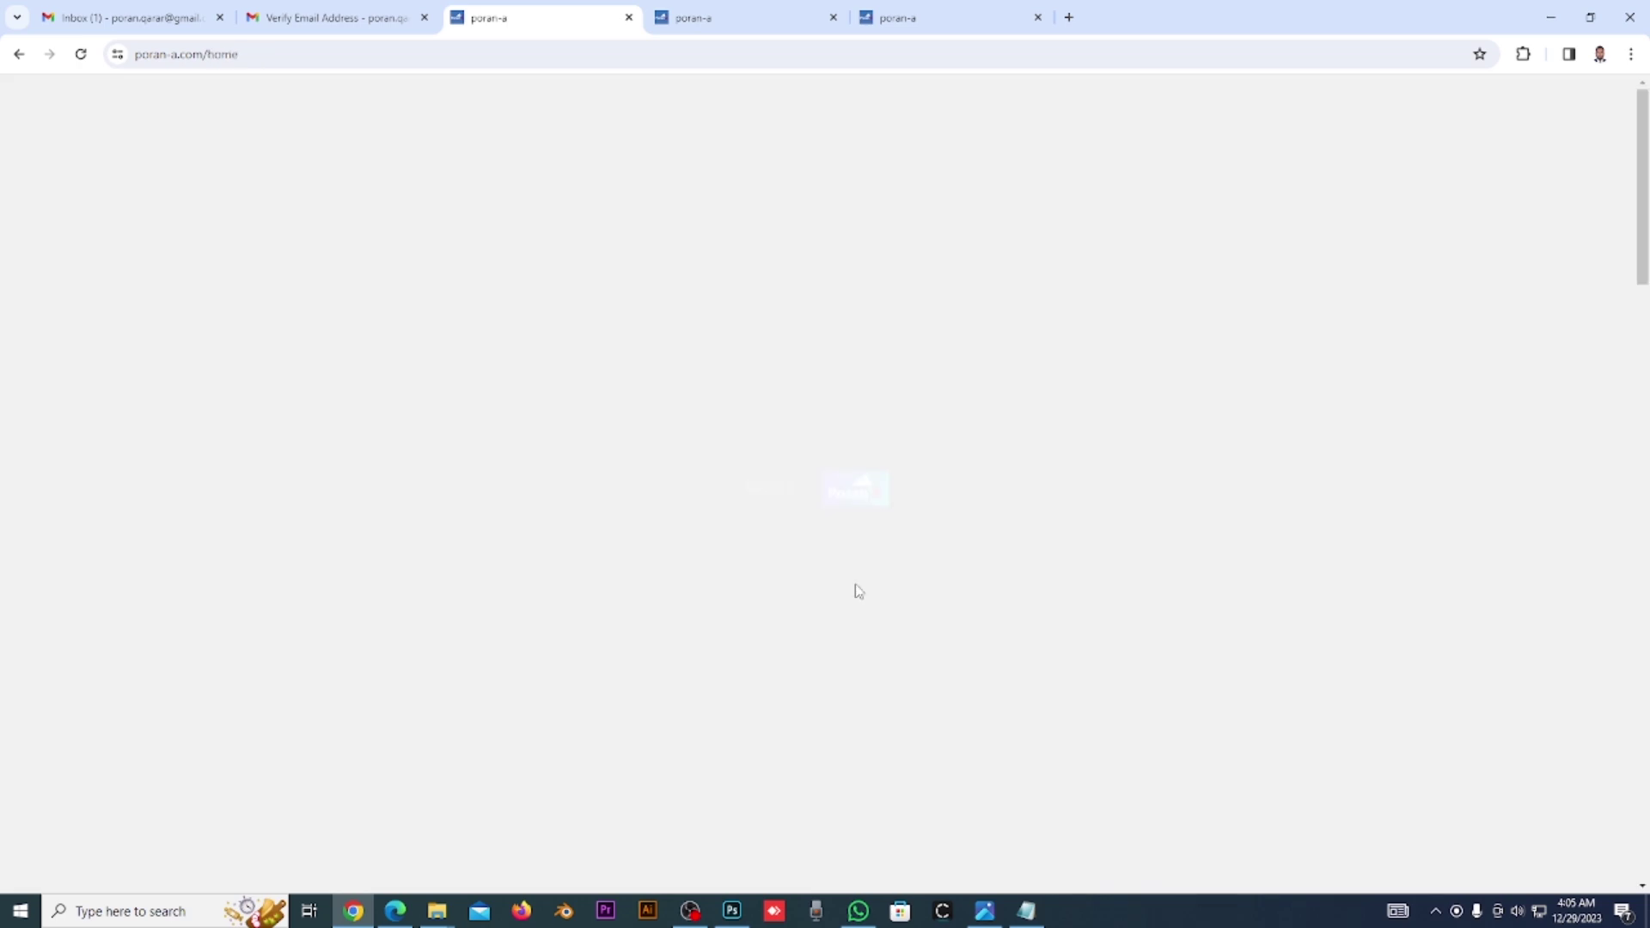
Open the CLO3D Design Lesson-01 classroom from the Saturday 30th schedule and read its description.
scroll(842, 632, down, 5)
scroll(829, 674, up, 4)
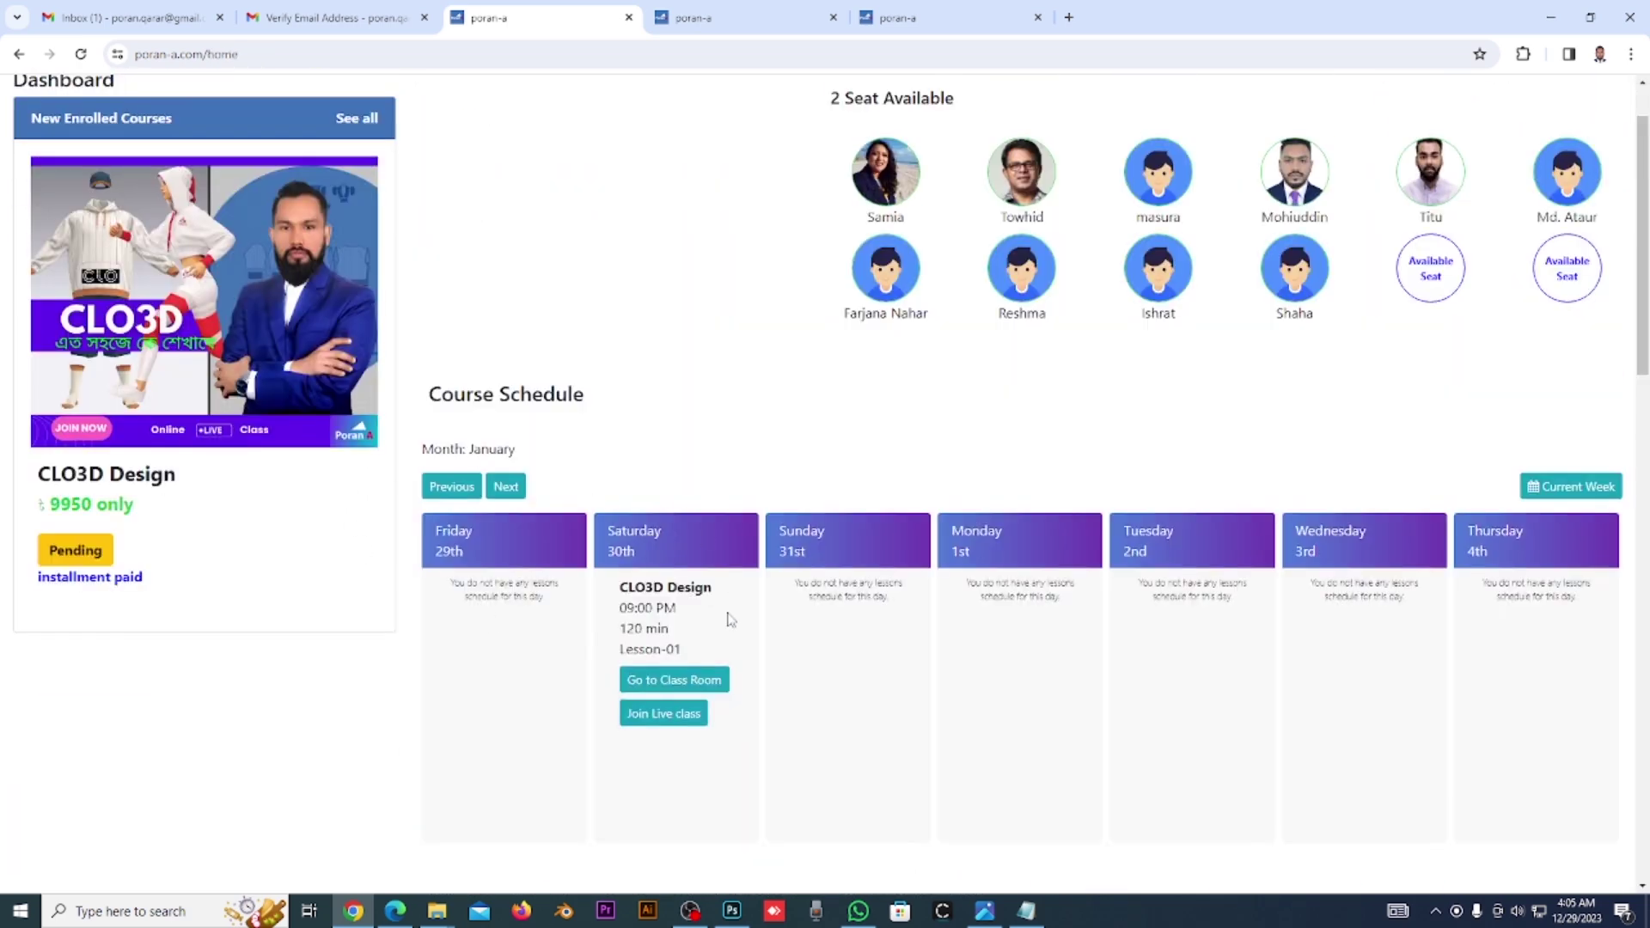
scroll(729, 619, down, 3)
triple_click(671, 302)
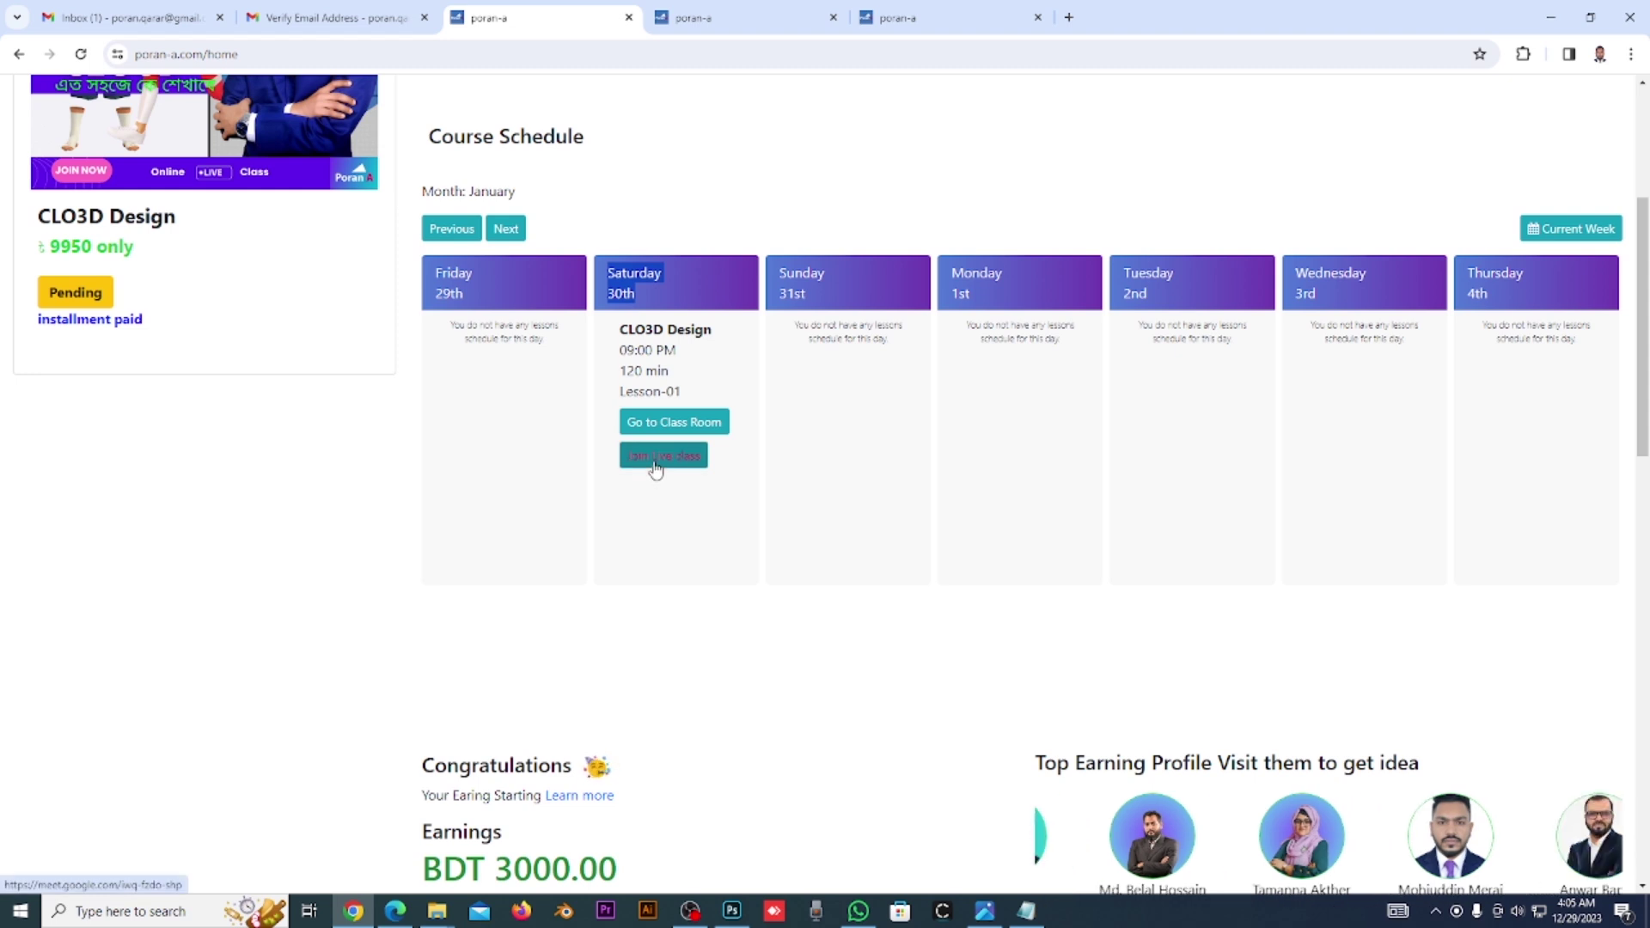
click(663, 422)
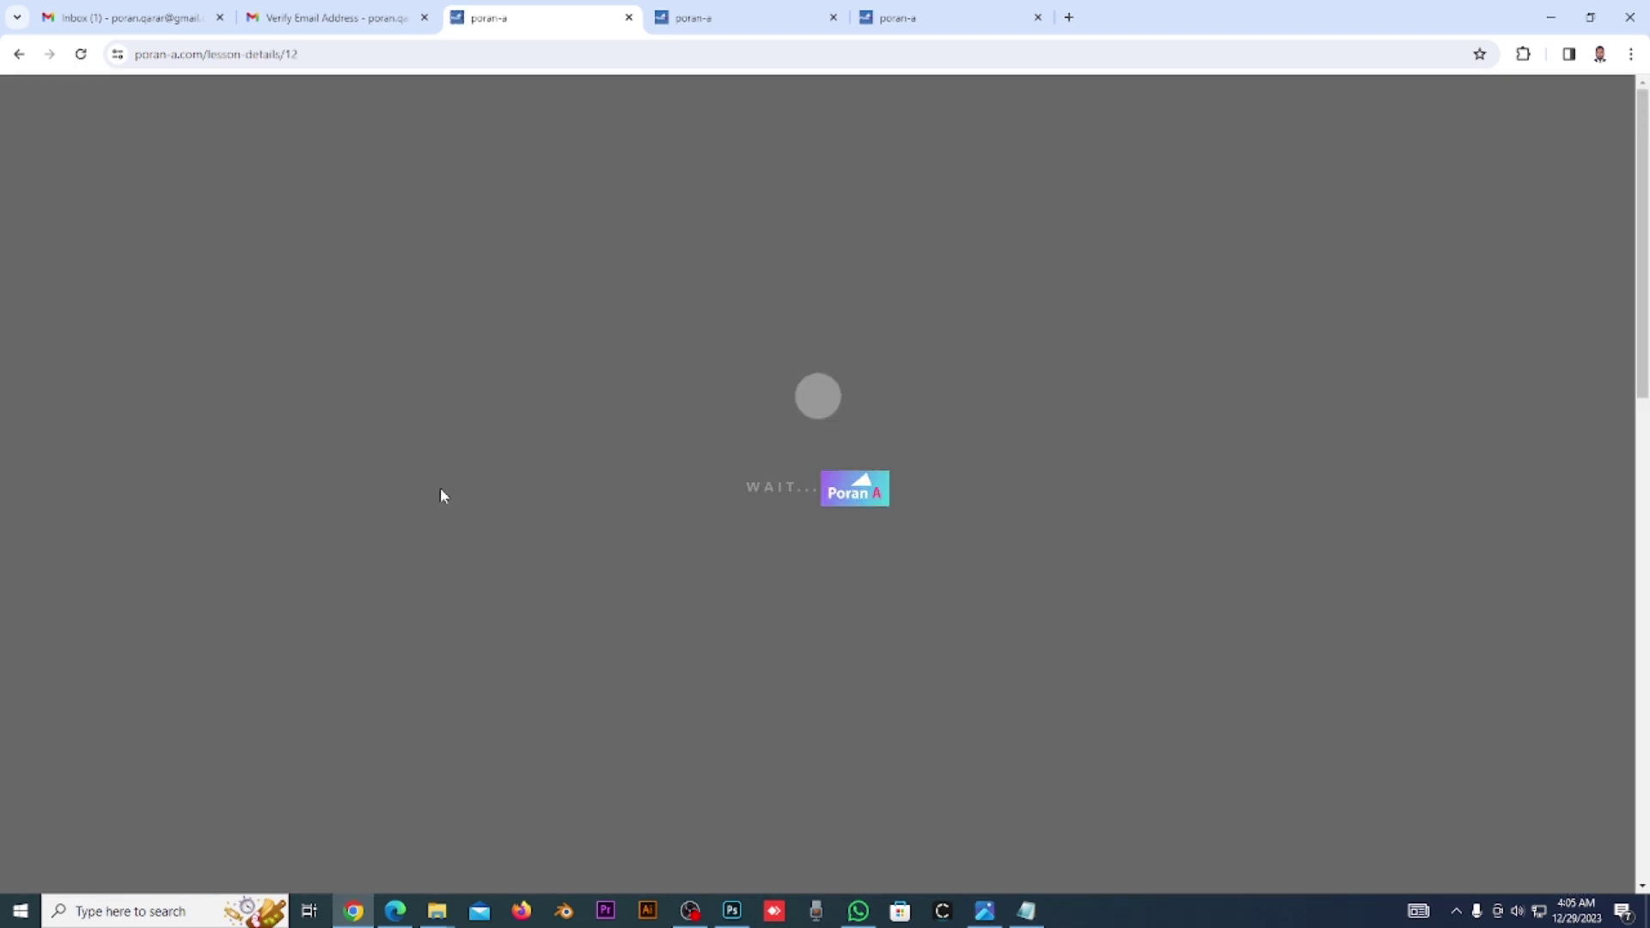
scroll(746, 723, down, 3)
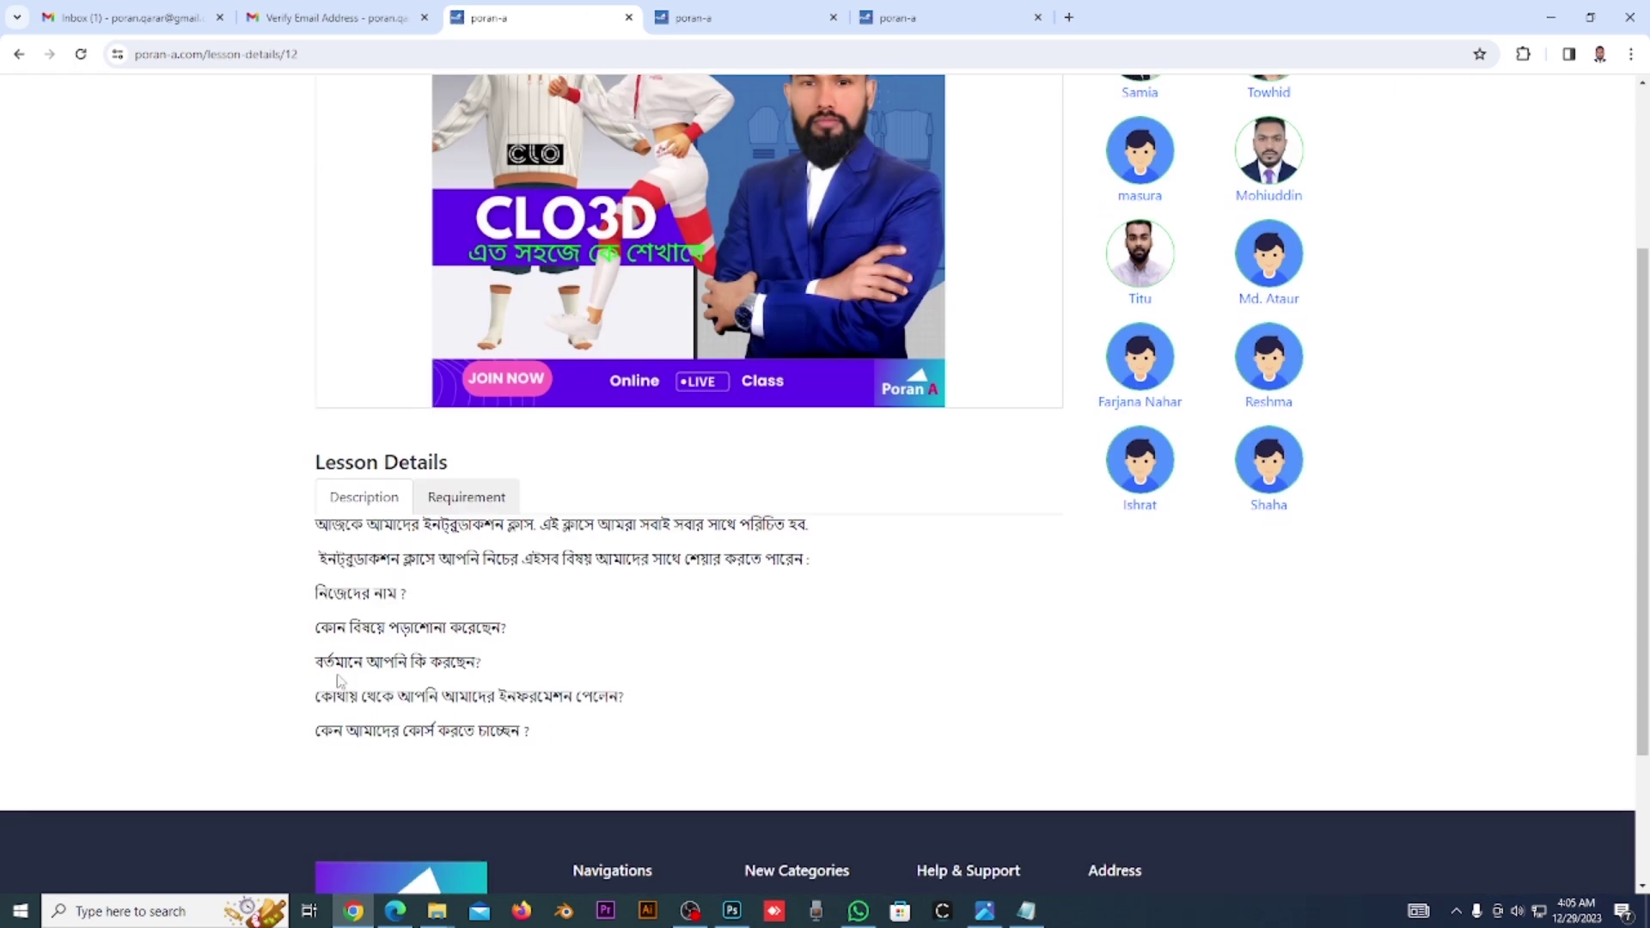
drag(323, 542, 715, 774)
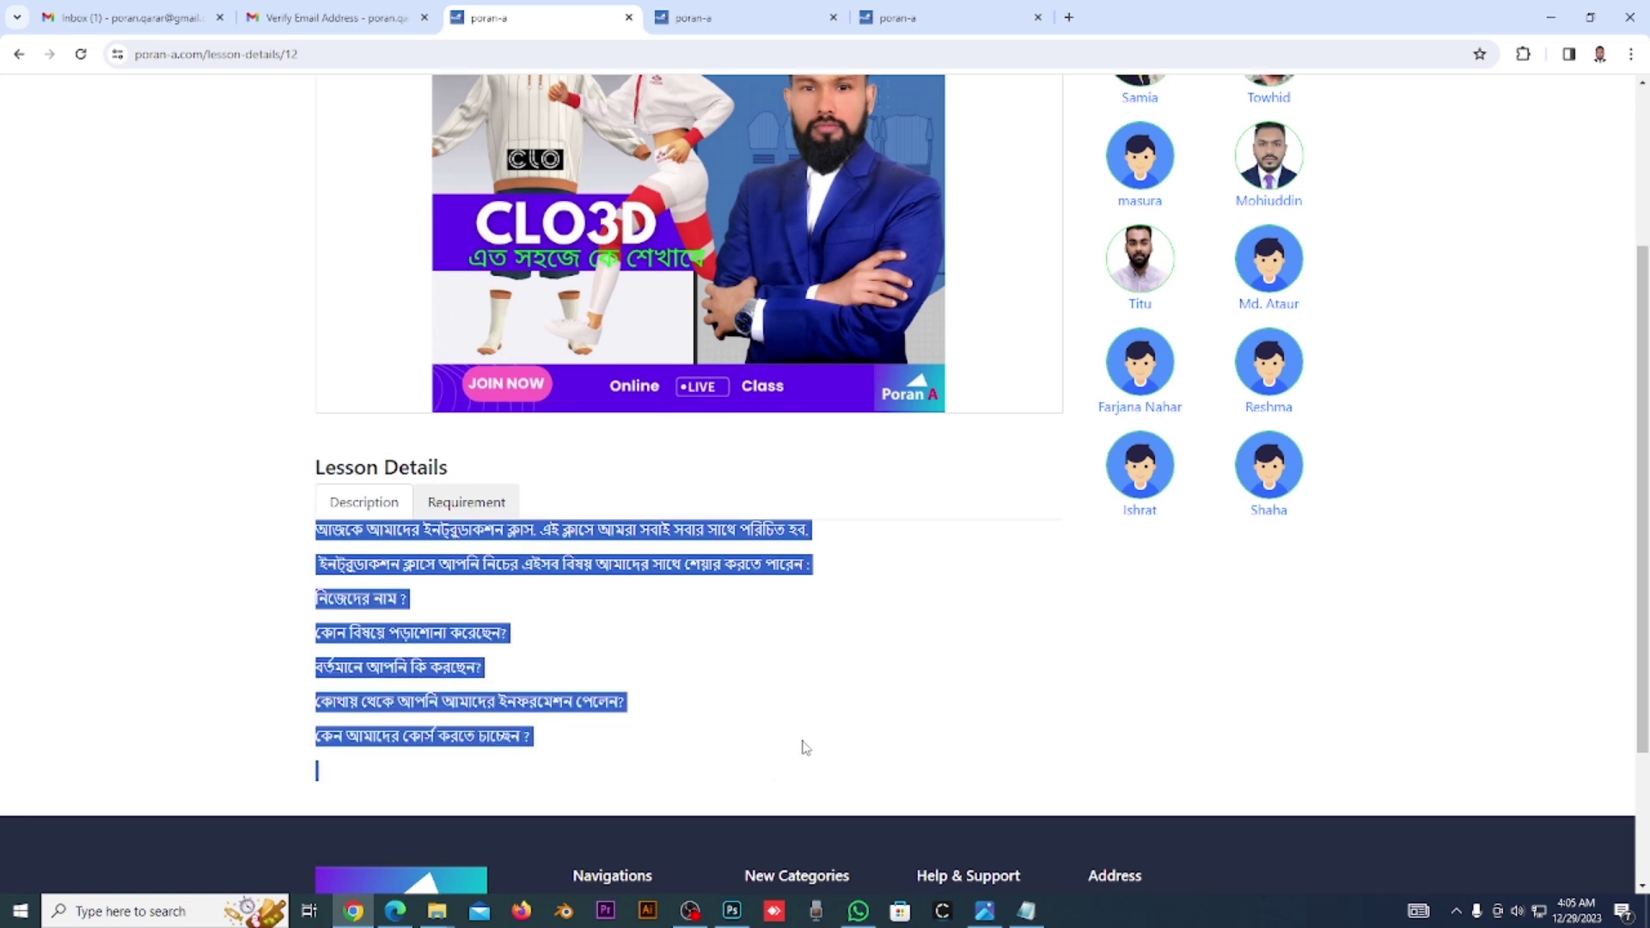
scroll(528, 702, up, 3)
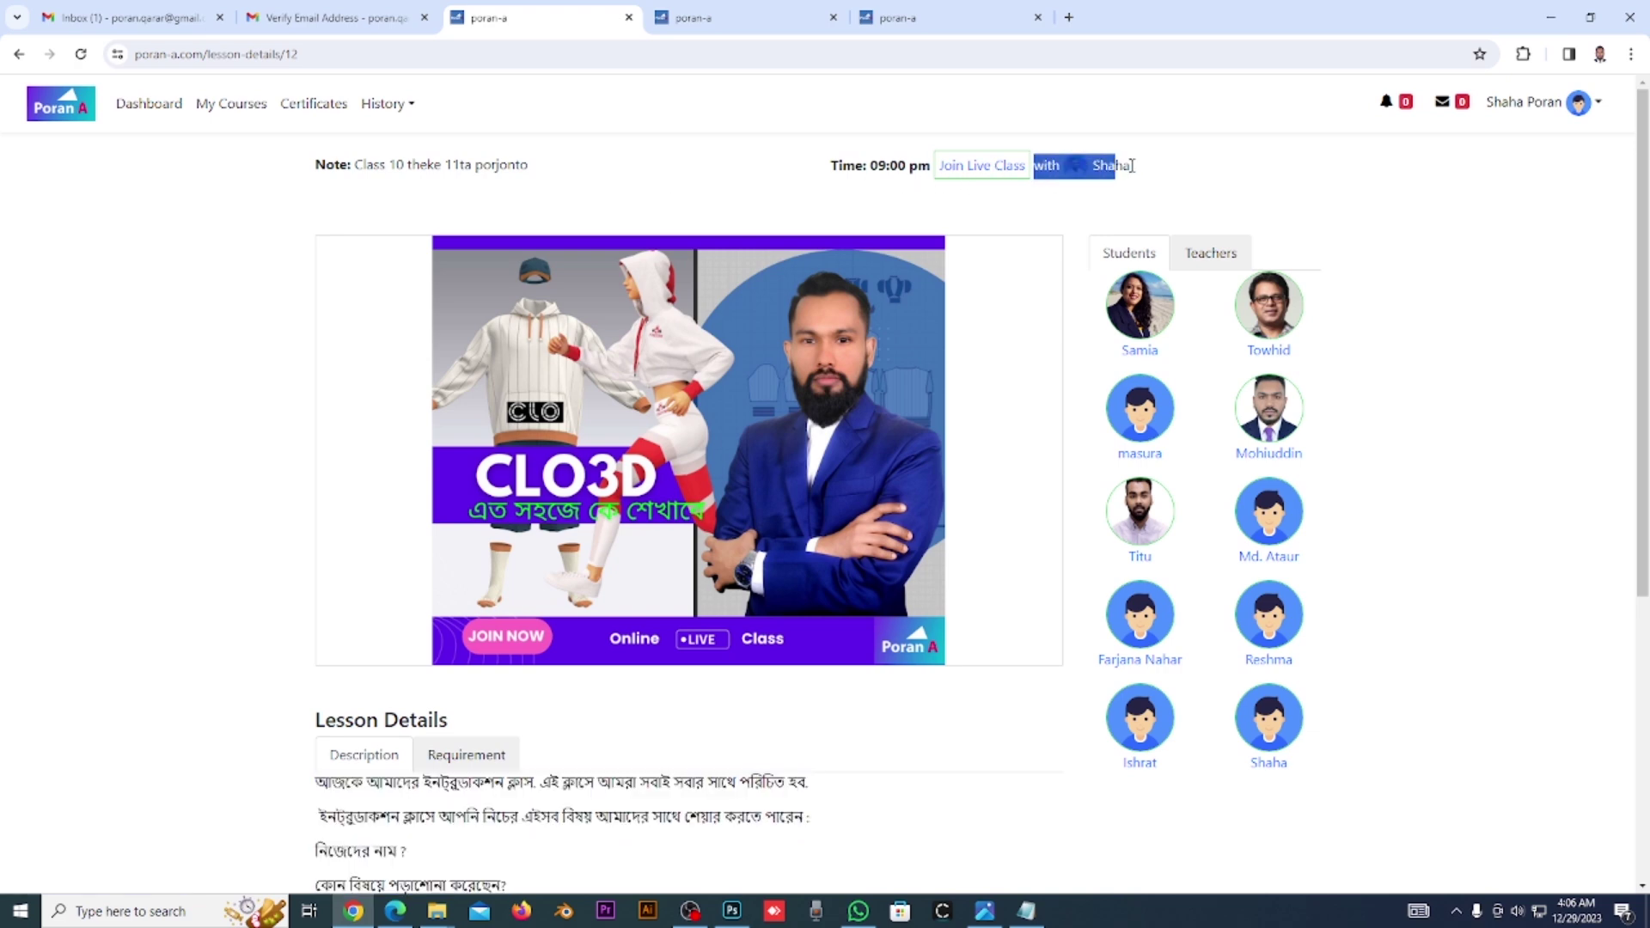
View the lesson's teachers, then return to the dashboard.
drag(1090, 171, 1173, 171)
click(1217, 261)
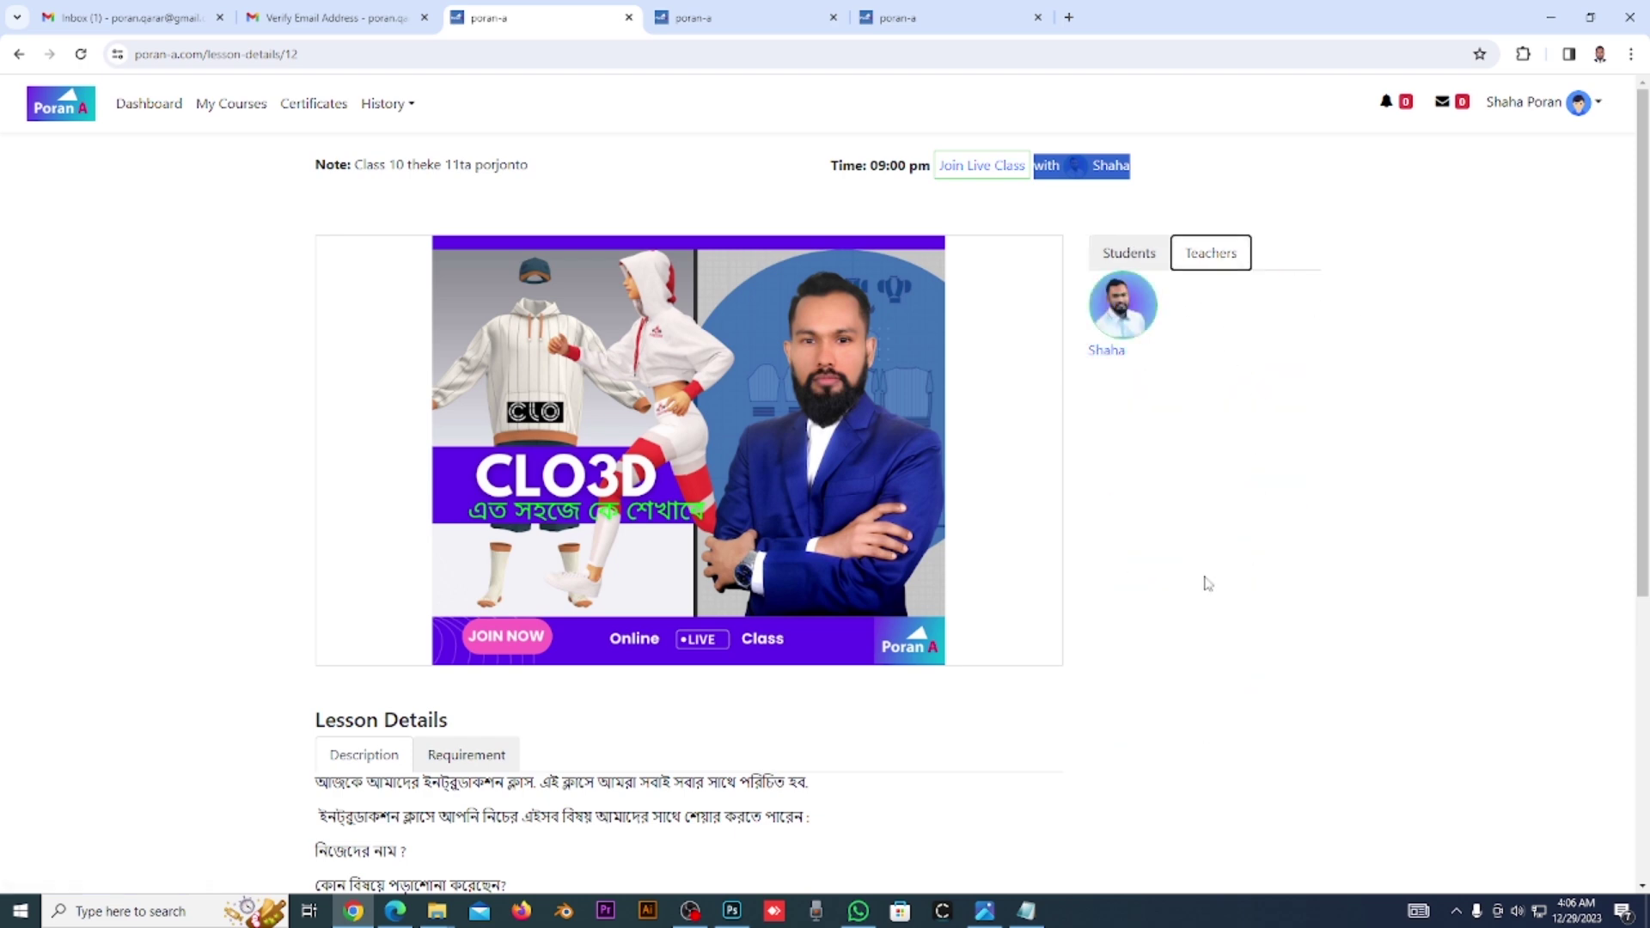
click(19, 55)
Scroll down to Earnings and highlight the BDT 3000.00 earnings amount.
scroll(1118, 713, down, 3)
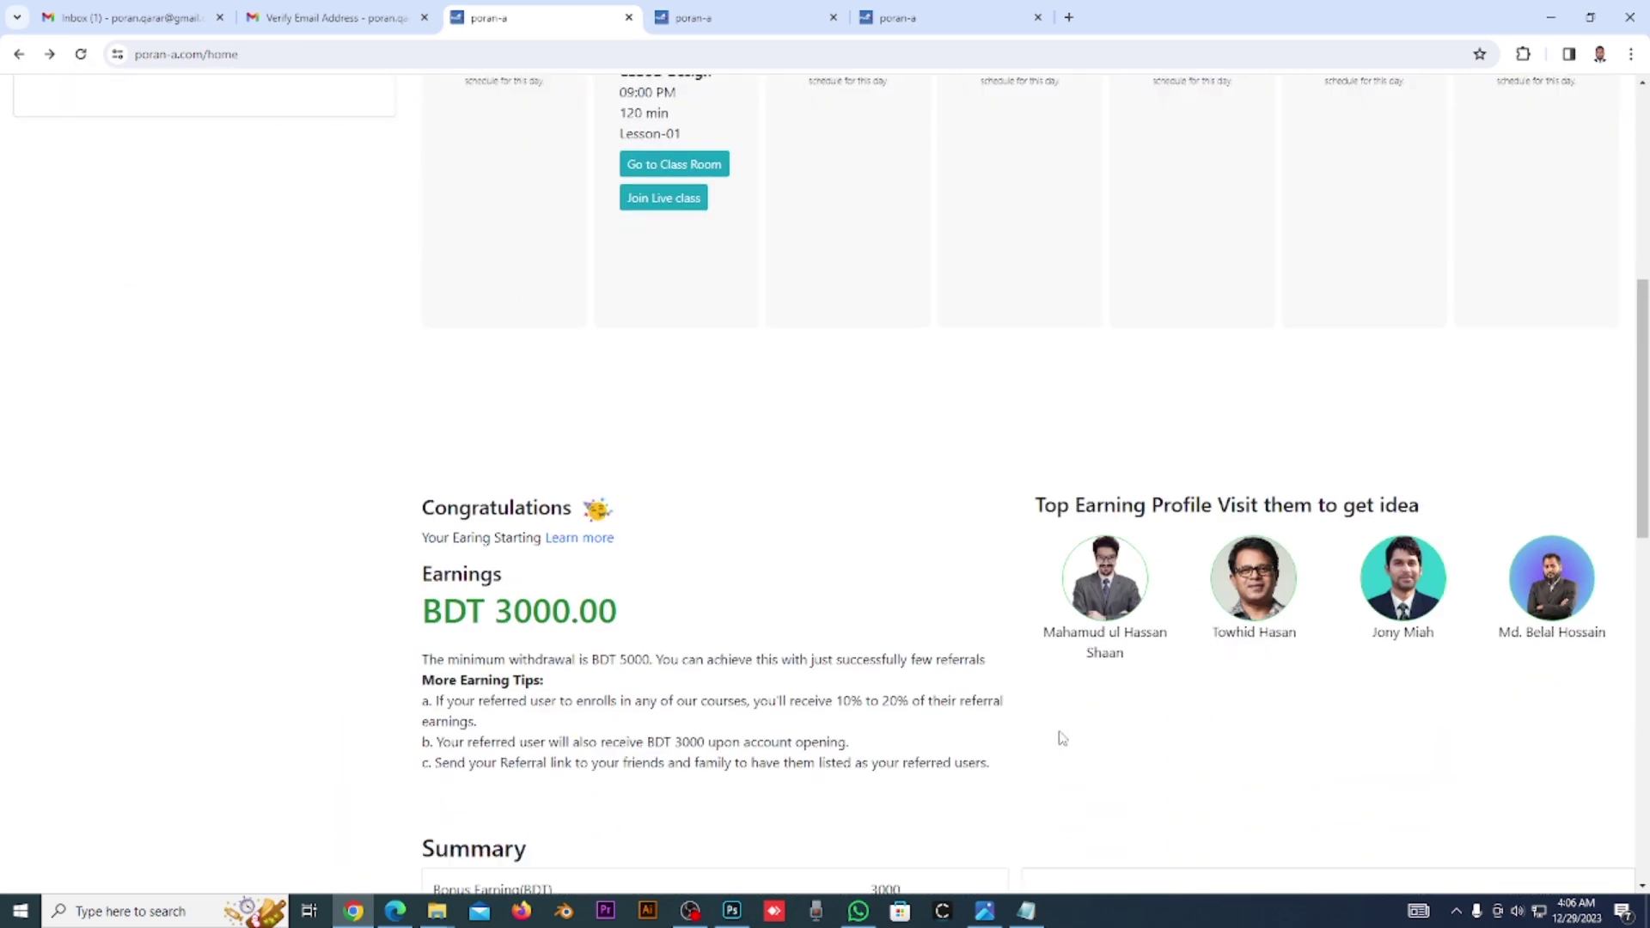
scroll(1146, 710, down, 1)
scroll(1146, 711, down, 3)
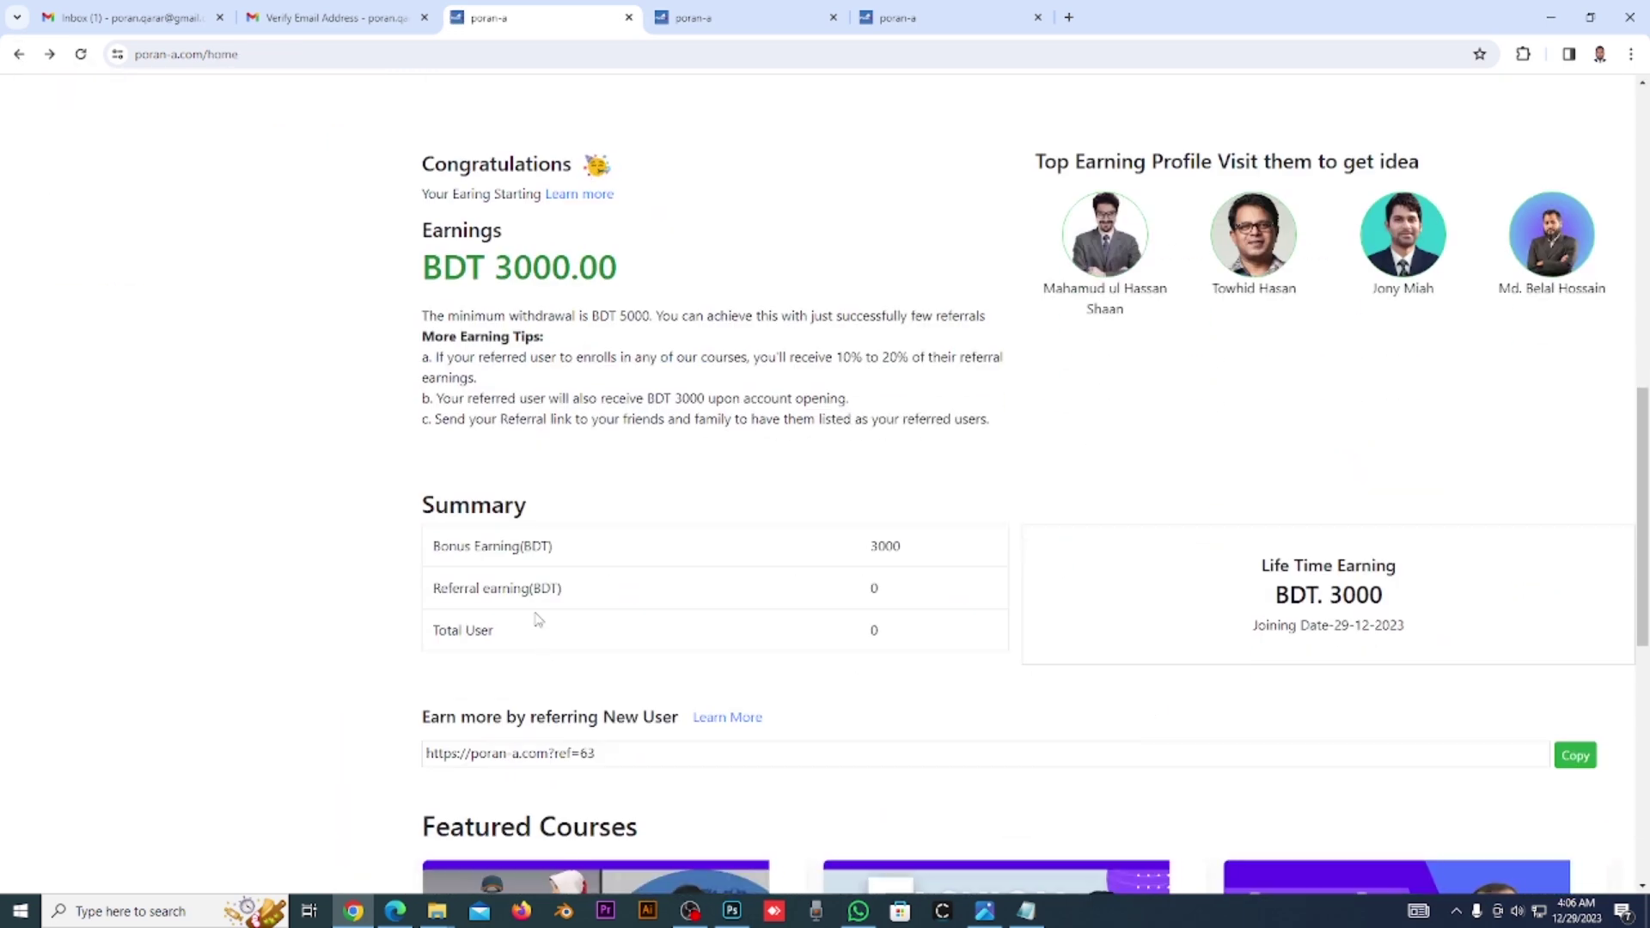
drag(460, 268, 619, 271)
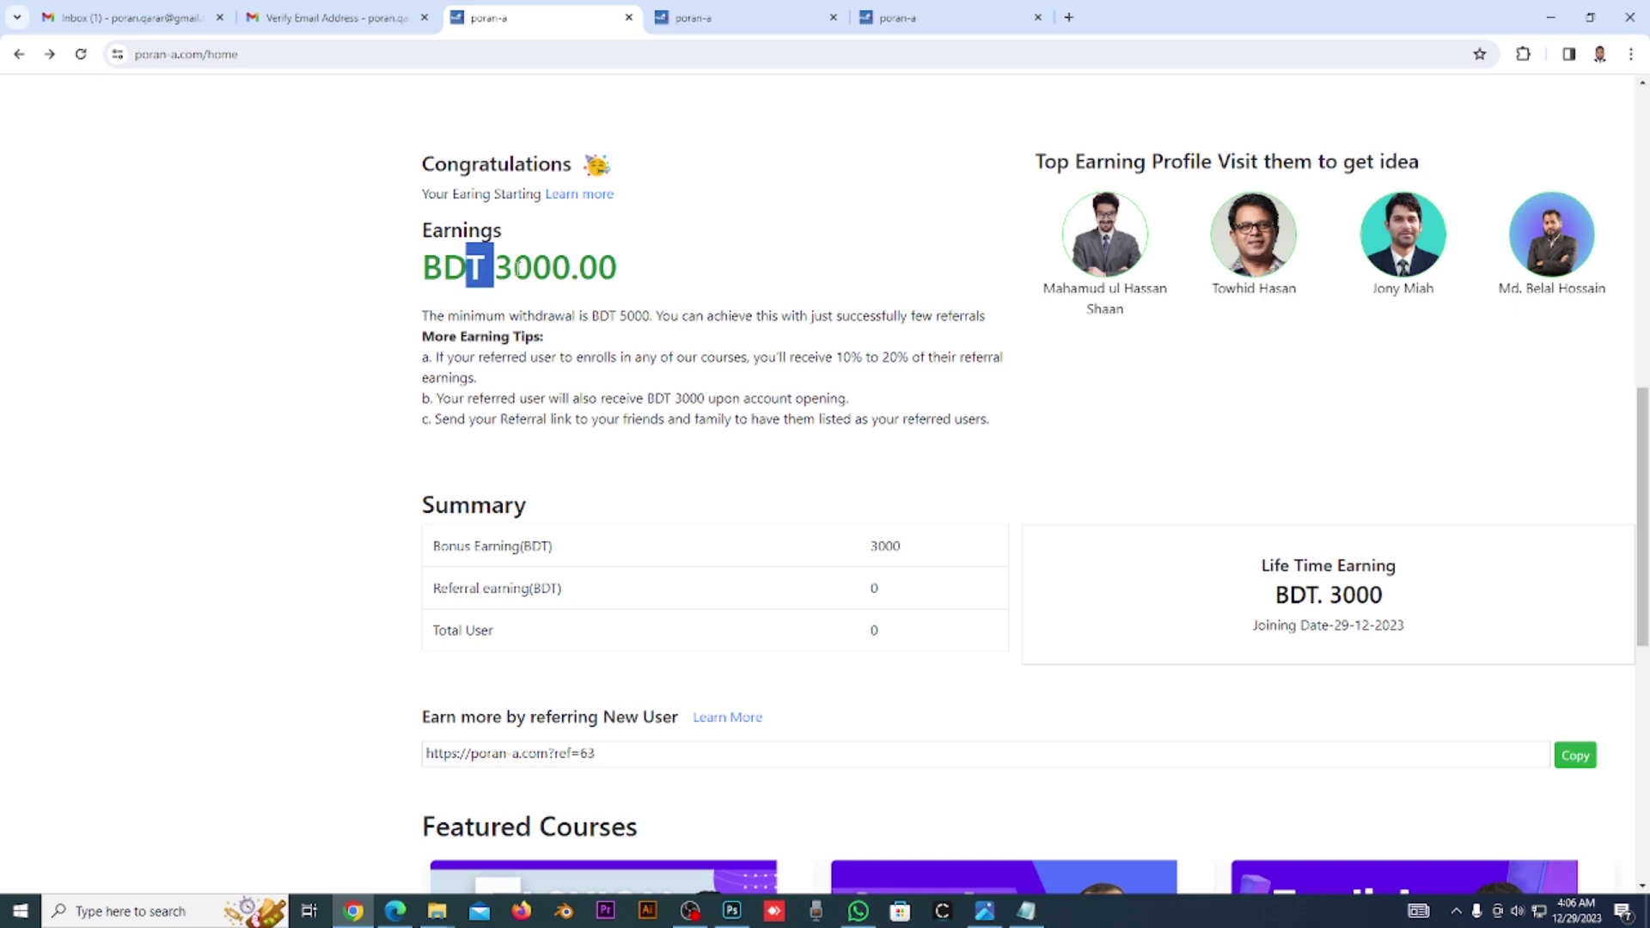
click(600, 465)
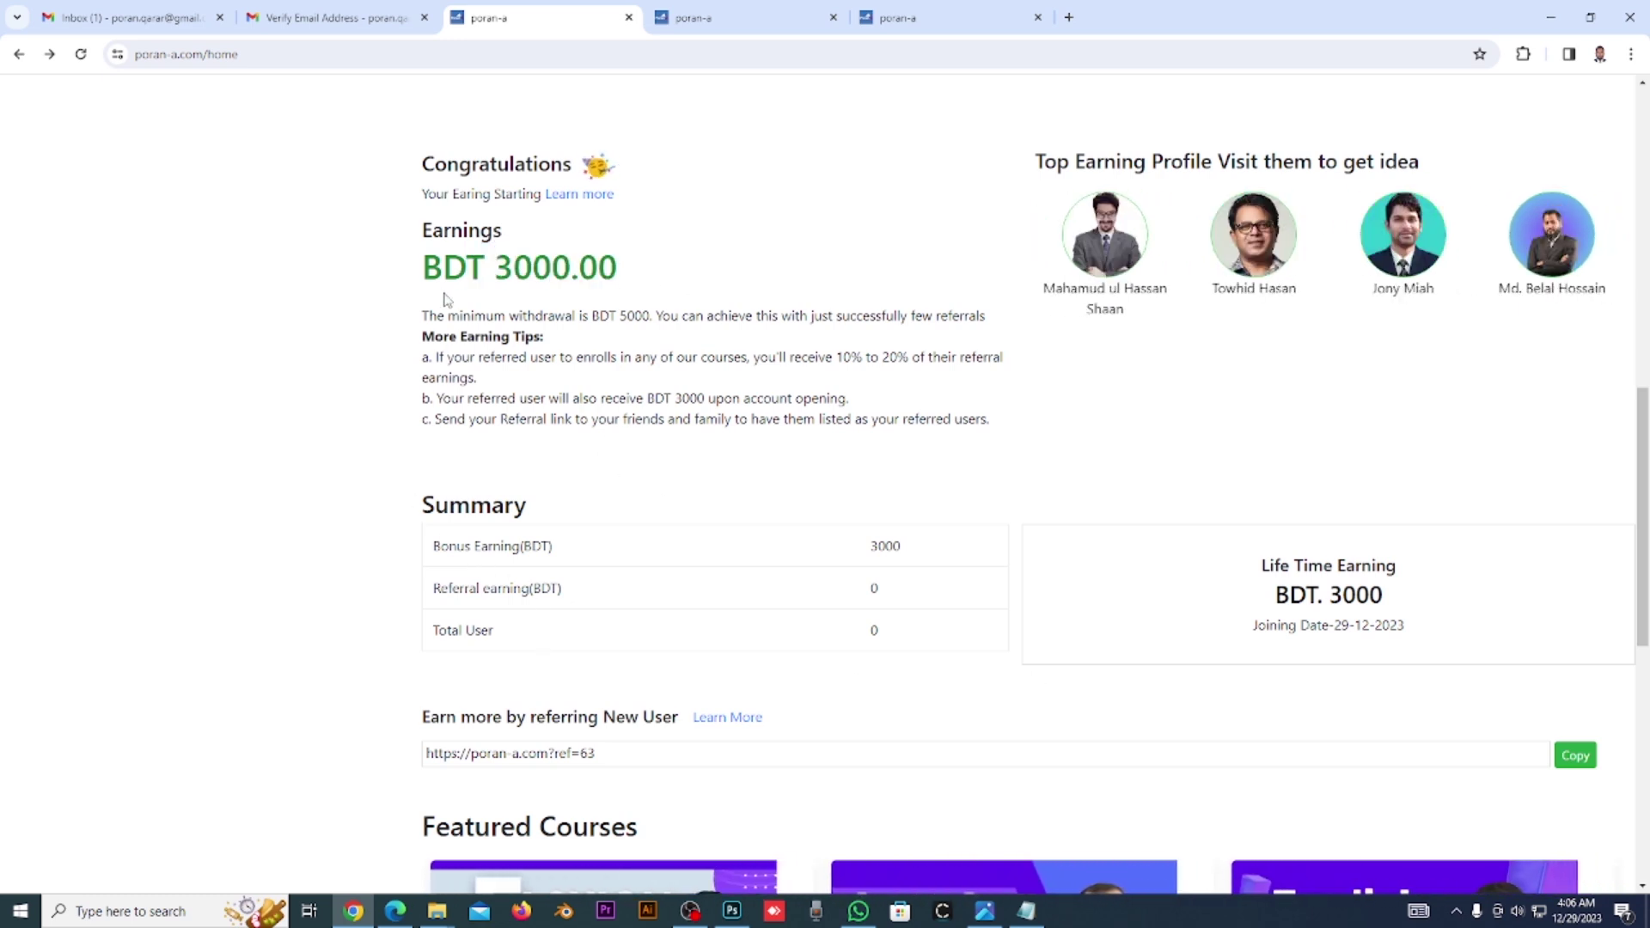
drag(459, 268, 679, 306)
click(716, 681)
click(656, 493)
Copy the referral link and return to the schedule showing CLO3D Design Lesson-01.
scroll(656, 493, down, 3)
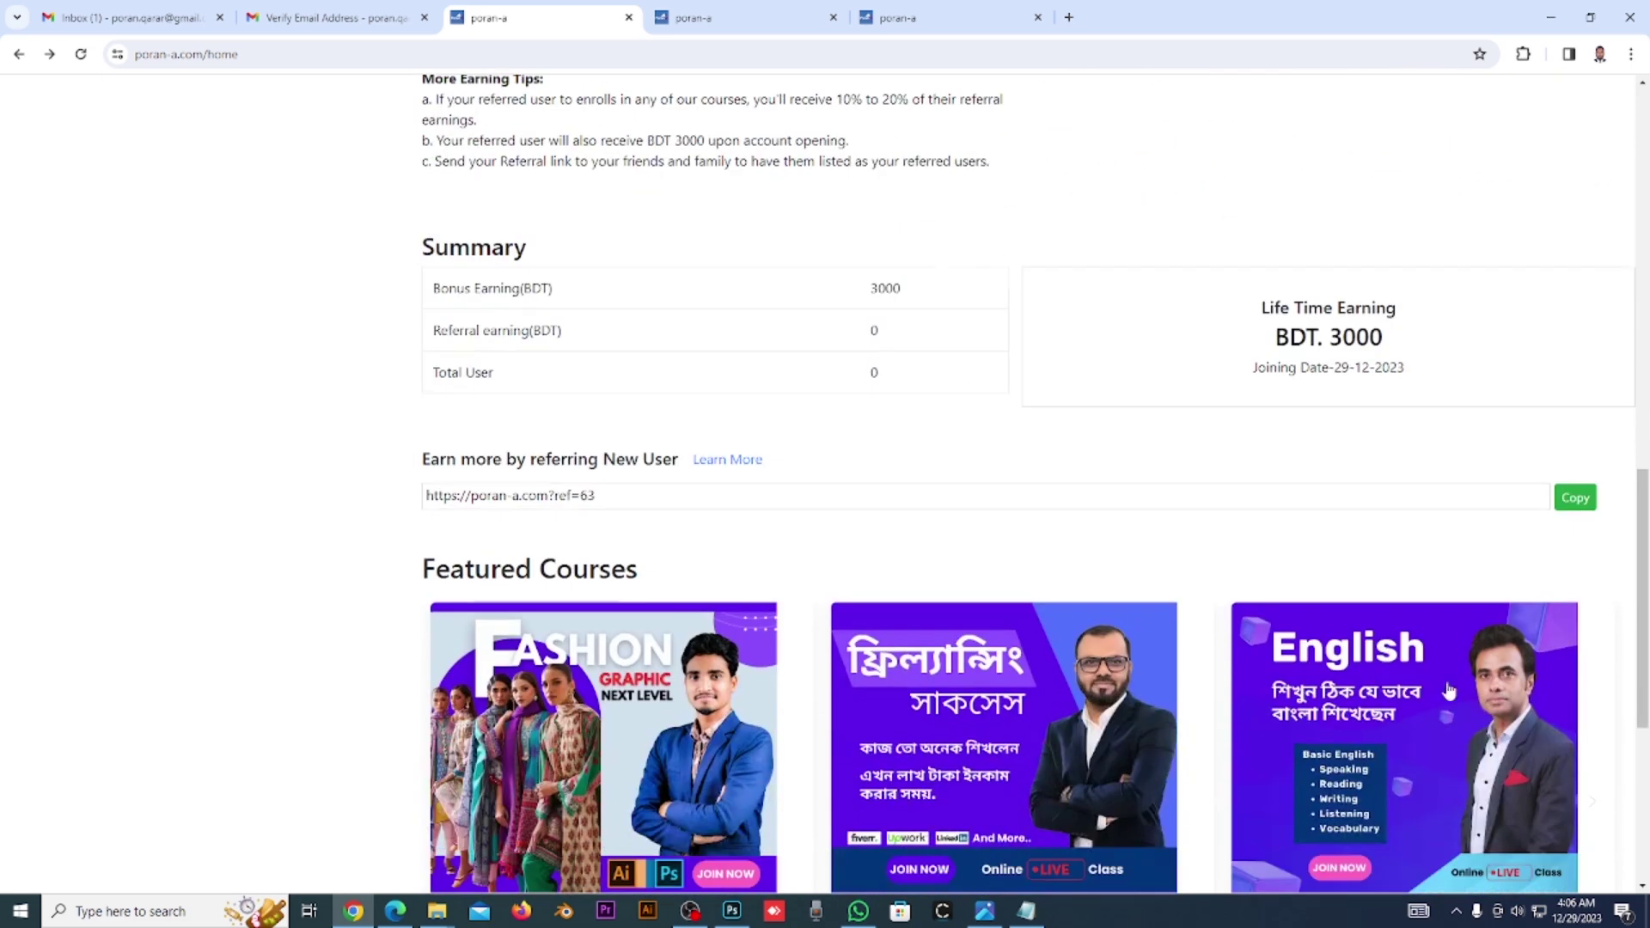
click(1576, 497)
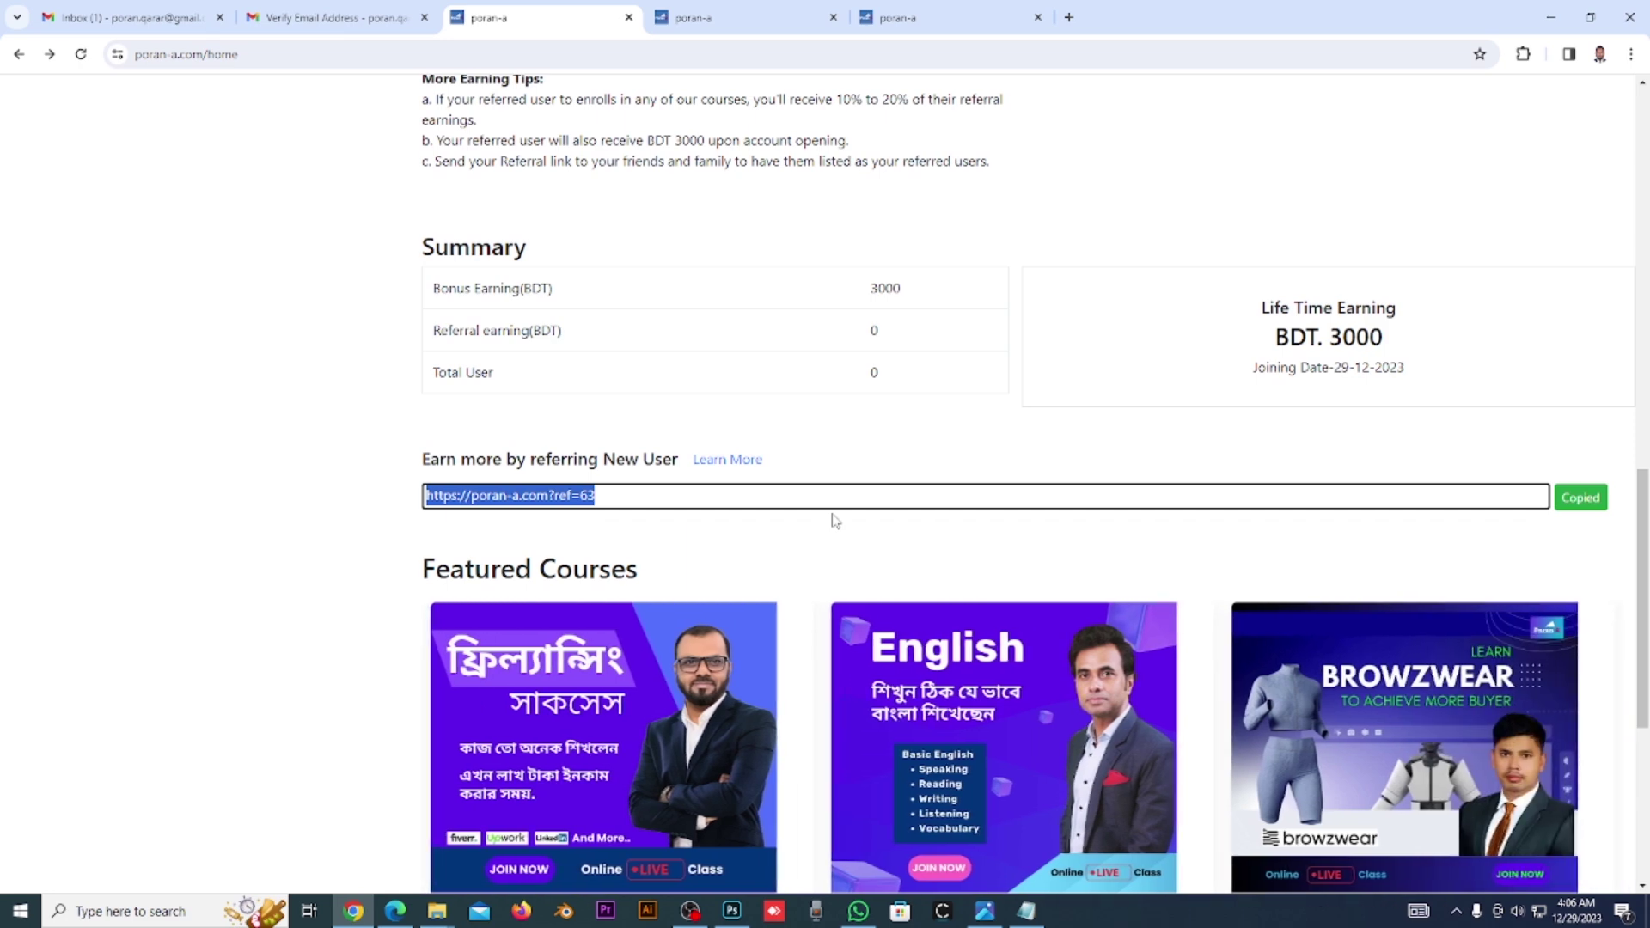
scroll(718, 682, up, 3)
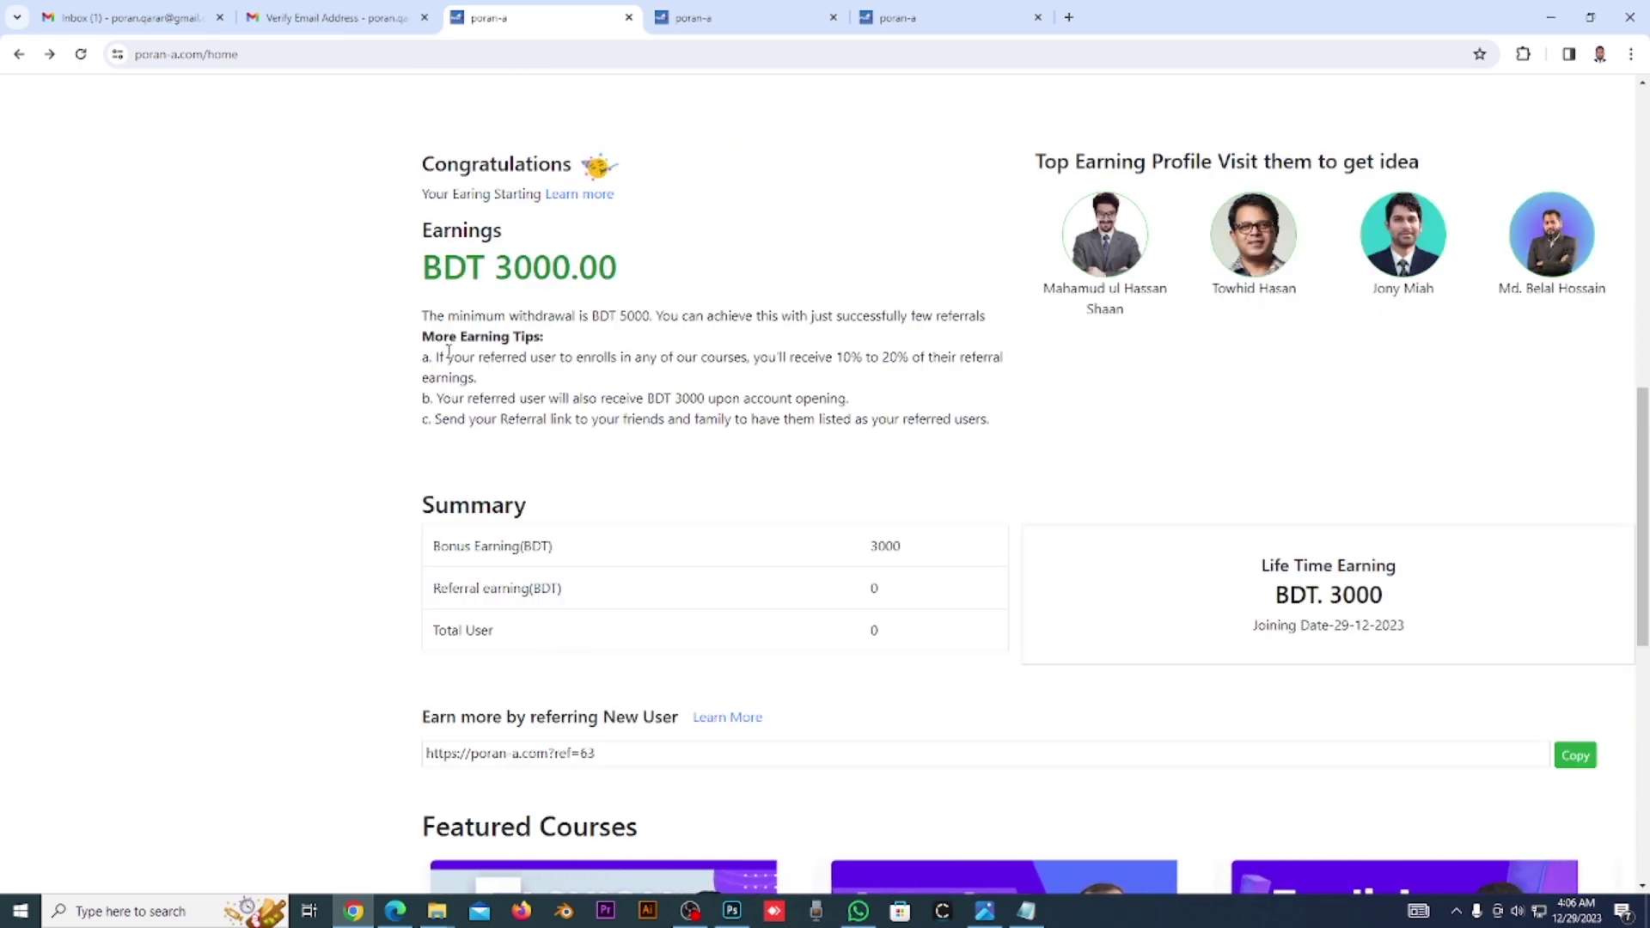
scroll(234, 453, down, 3)
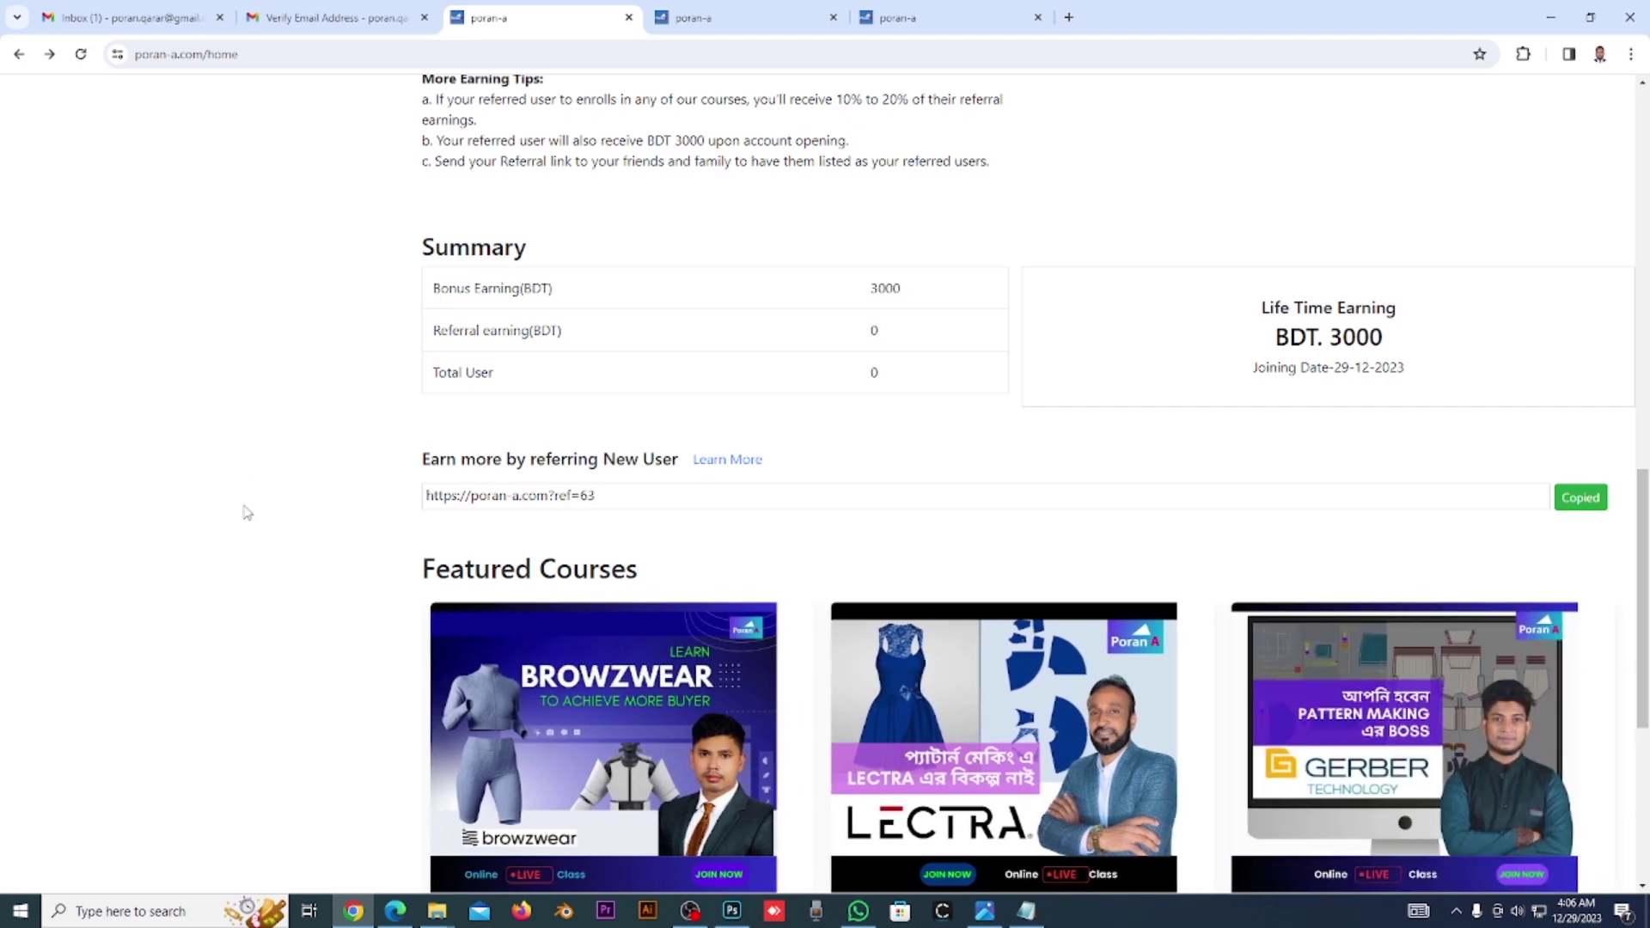
scroll(309, 571, up, 1)
scroll(395, 552, up, 2)
scroll(472, 546, up, 1)
scroll(525, 563, up, 1)
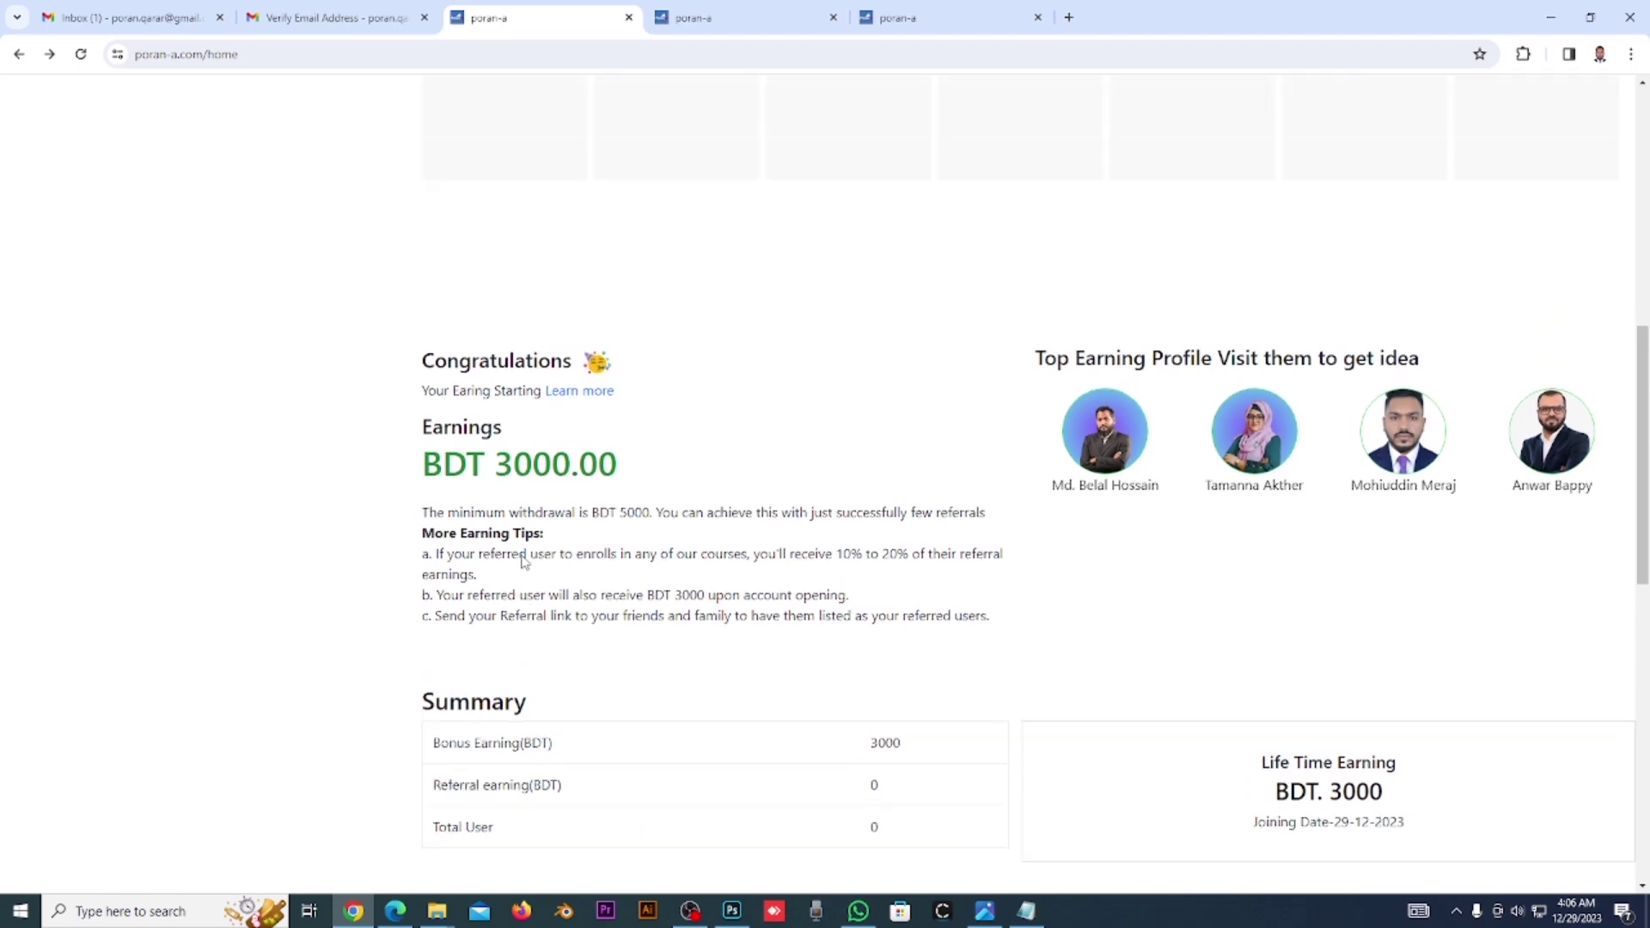
scroll(524, 563, up, 1)
scroll(526, 563, up, 3)
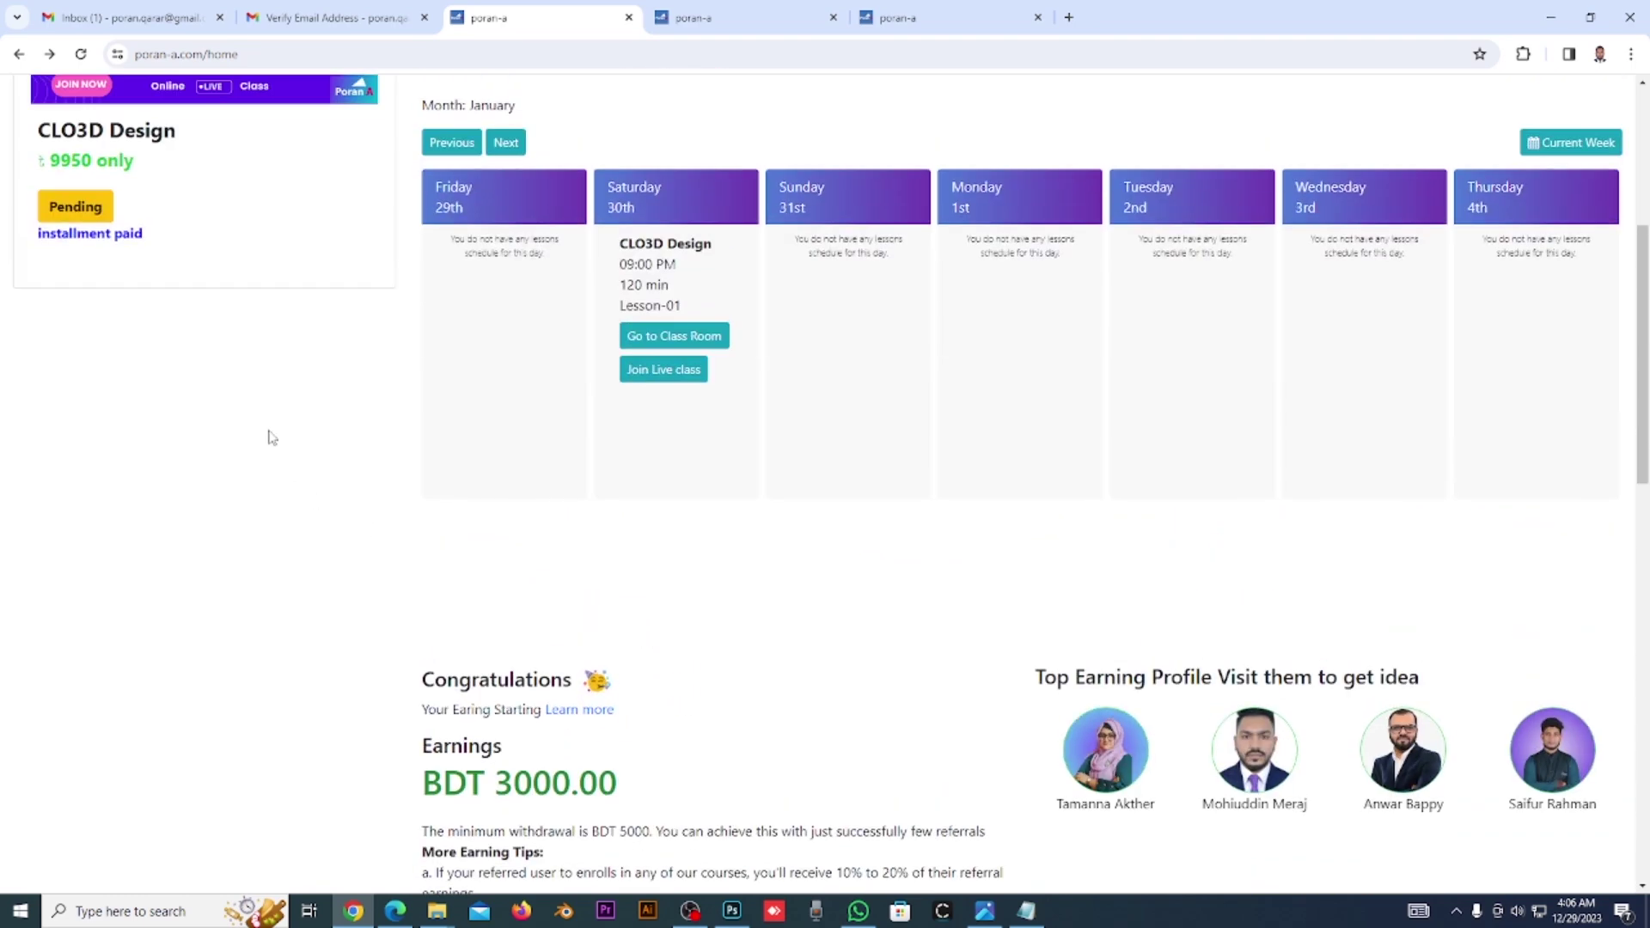
scroll(168, 469, up, 3)
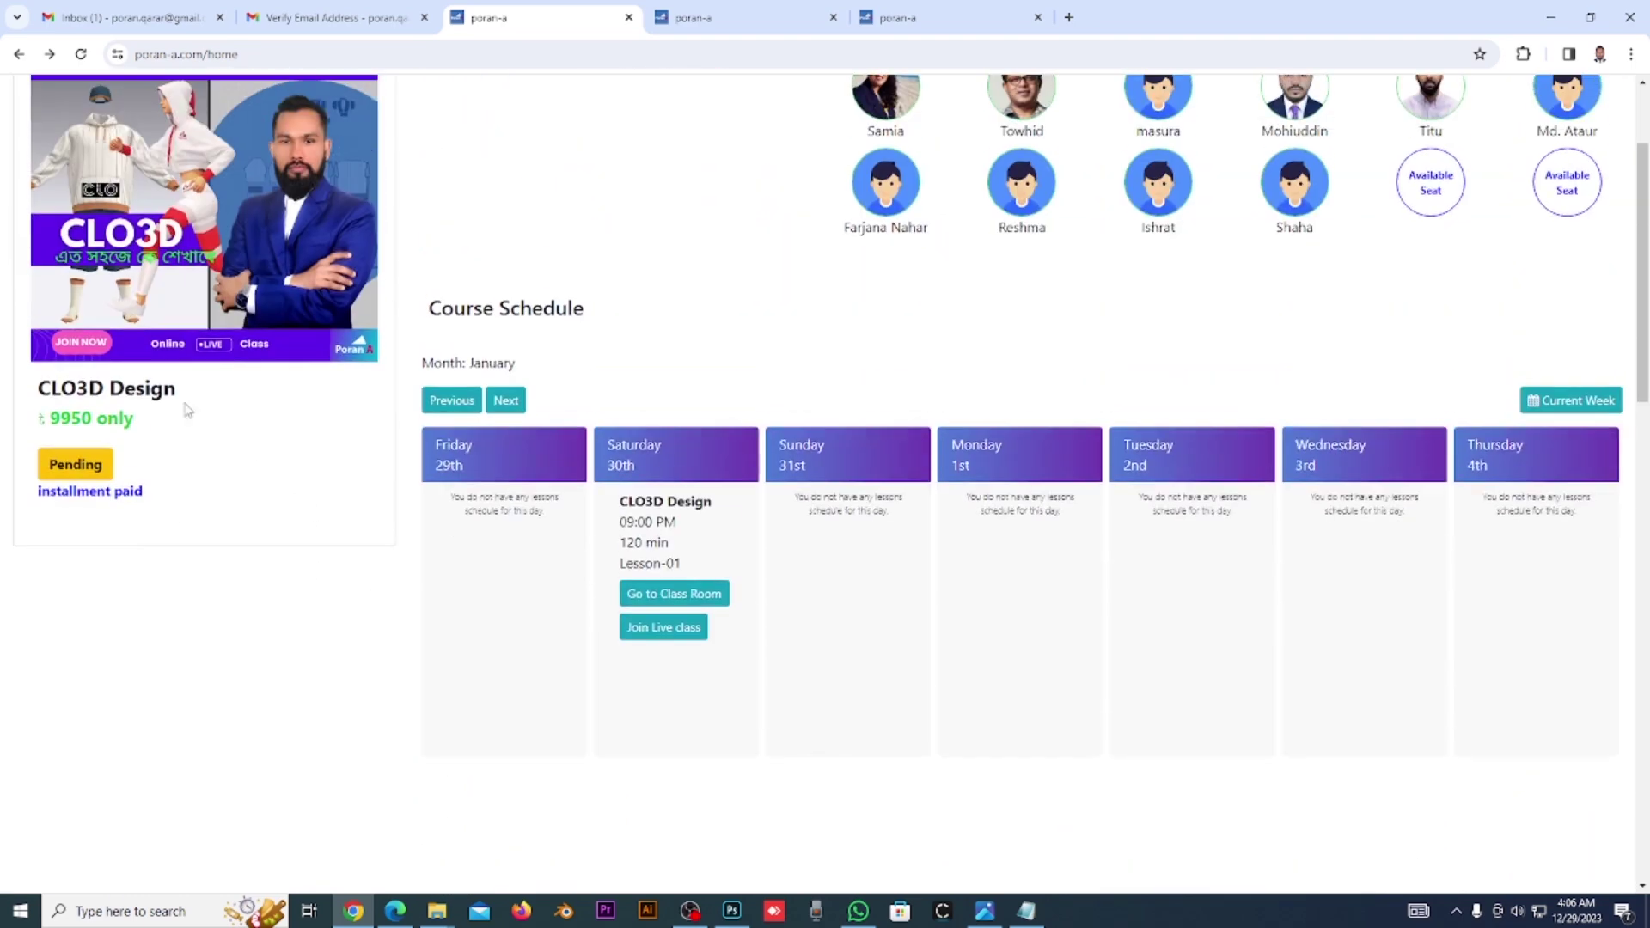